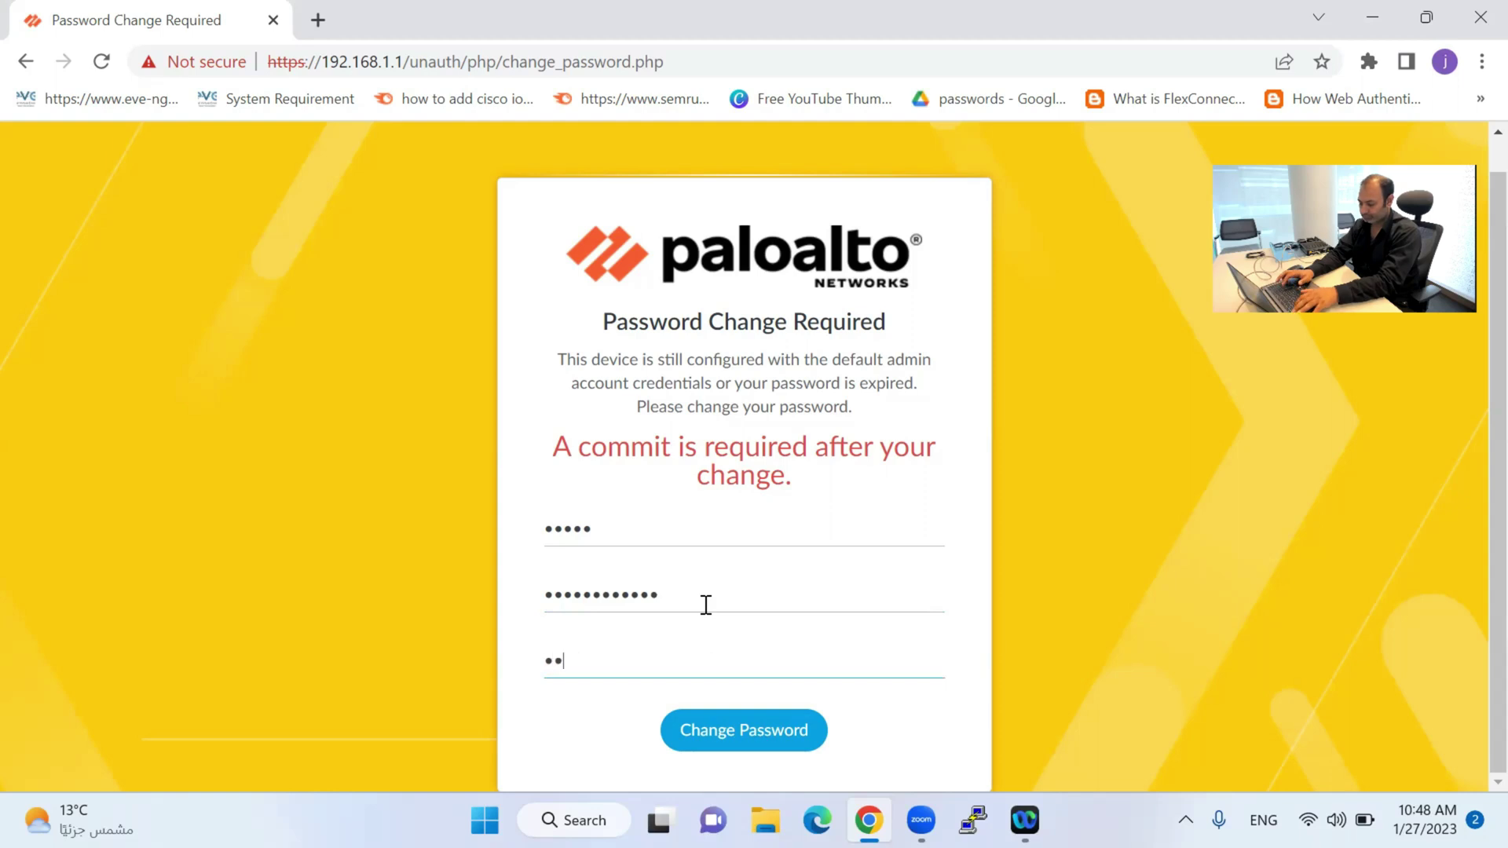
Step: Confirm the new admin password, then sign back in as admin with the new password
type("•••")
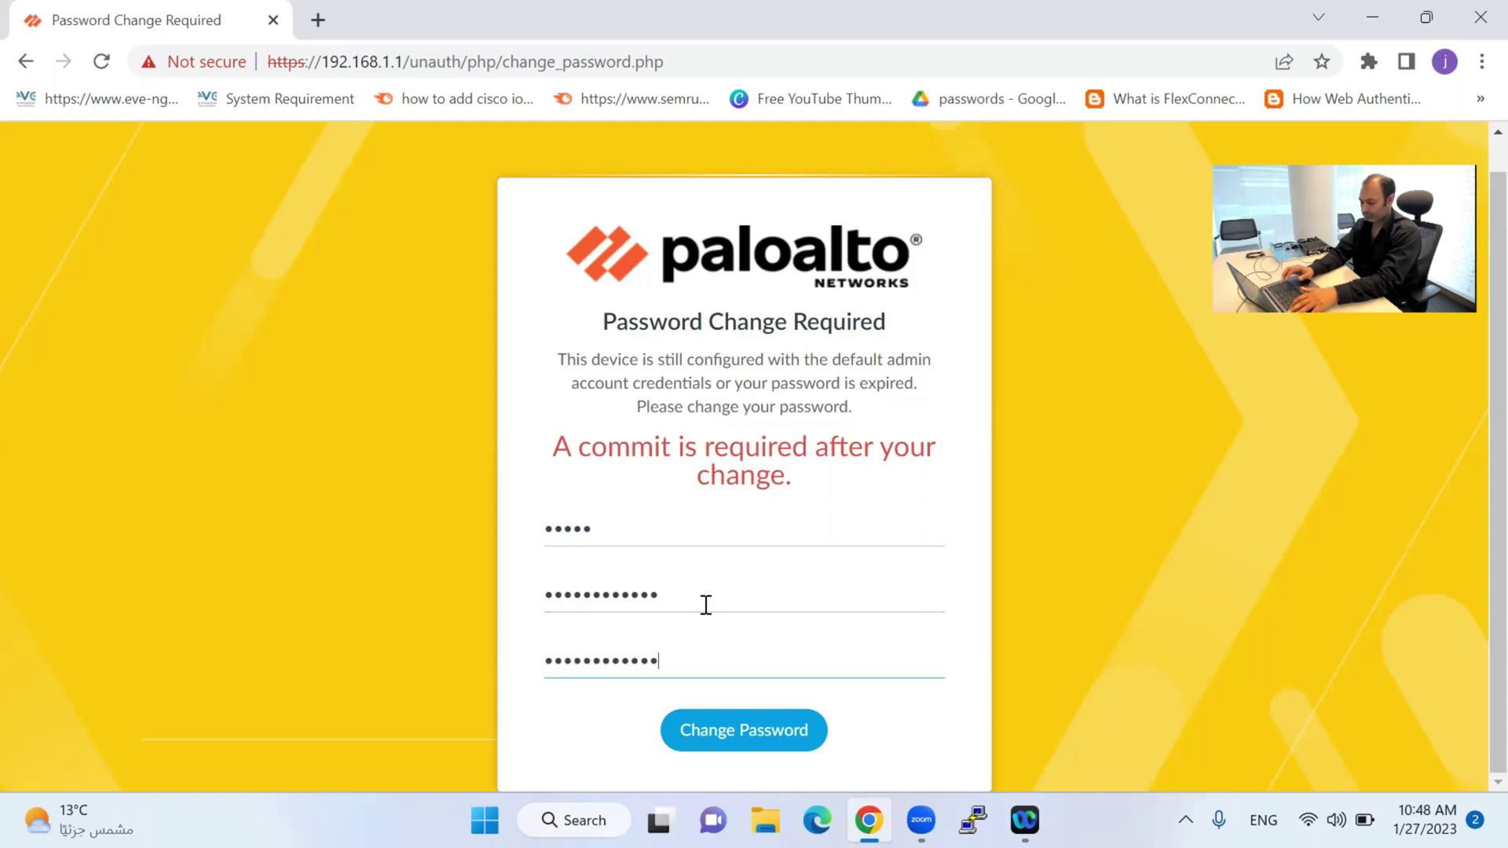
left_click(742, 732)
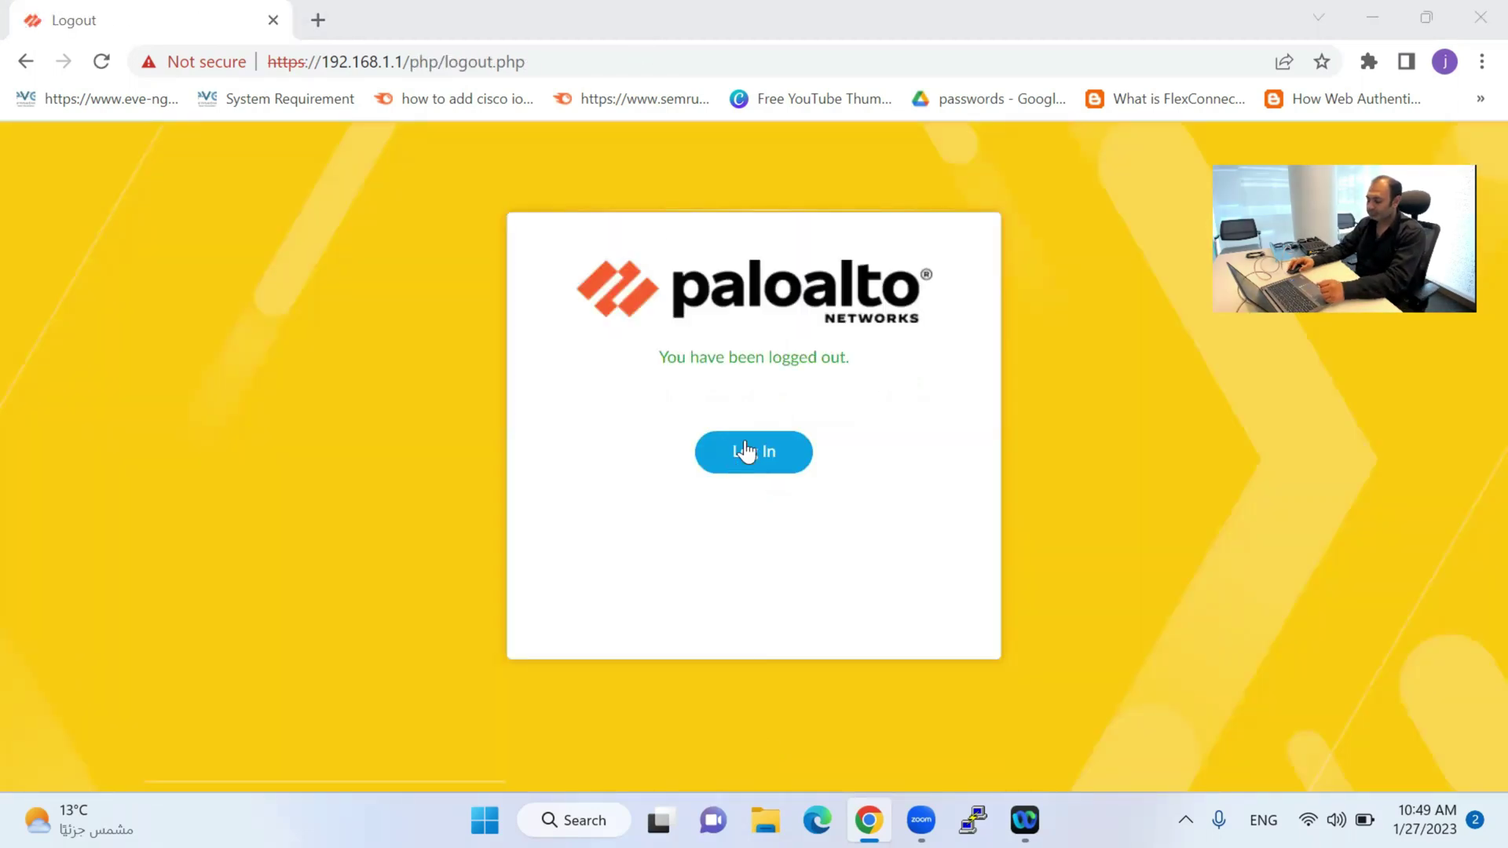
left_click(746, 444)
type("admin")
key("Tab")
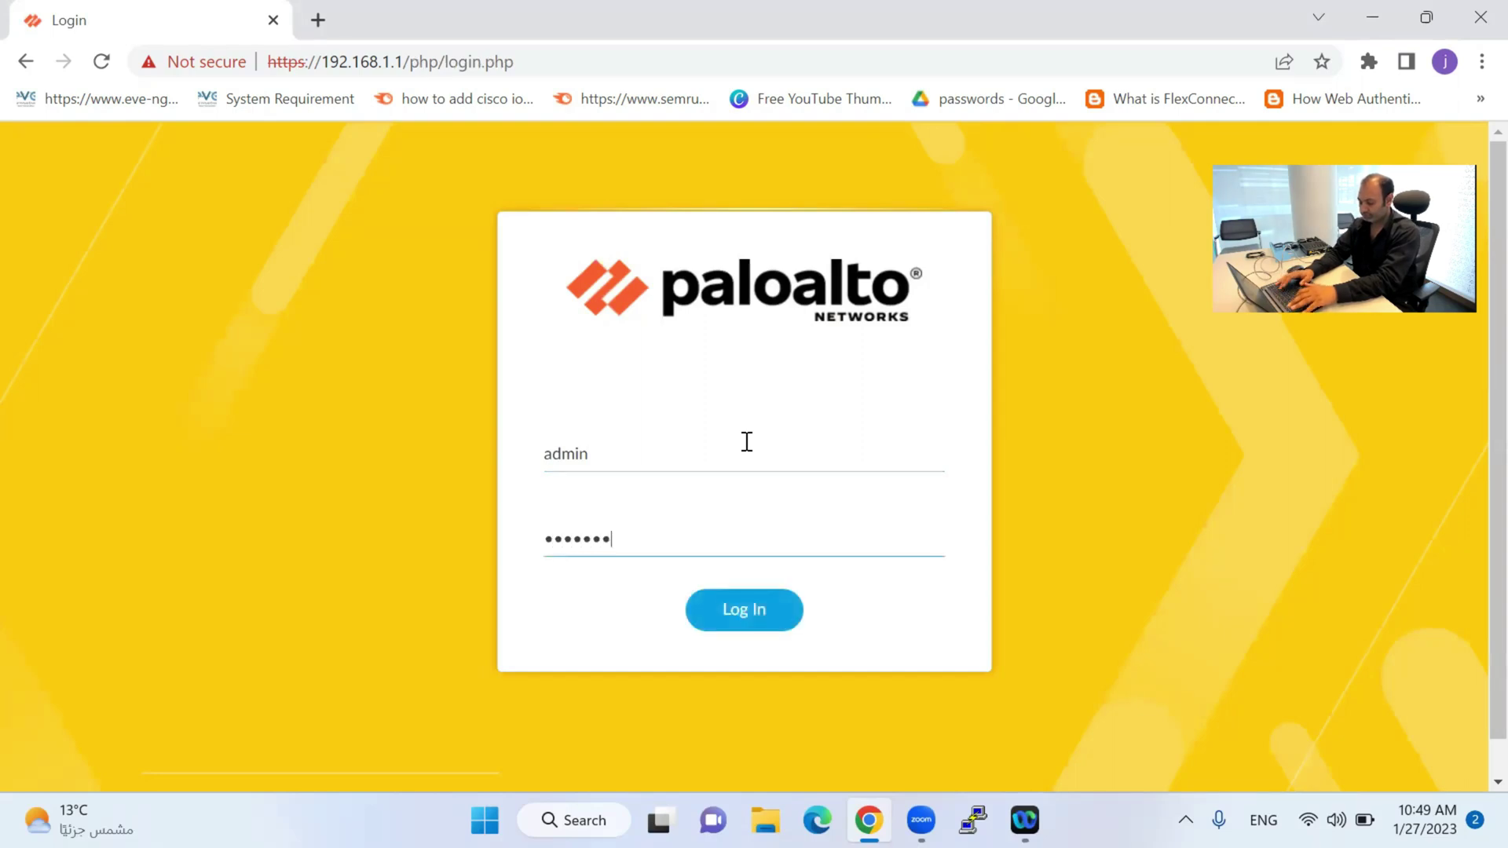
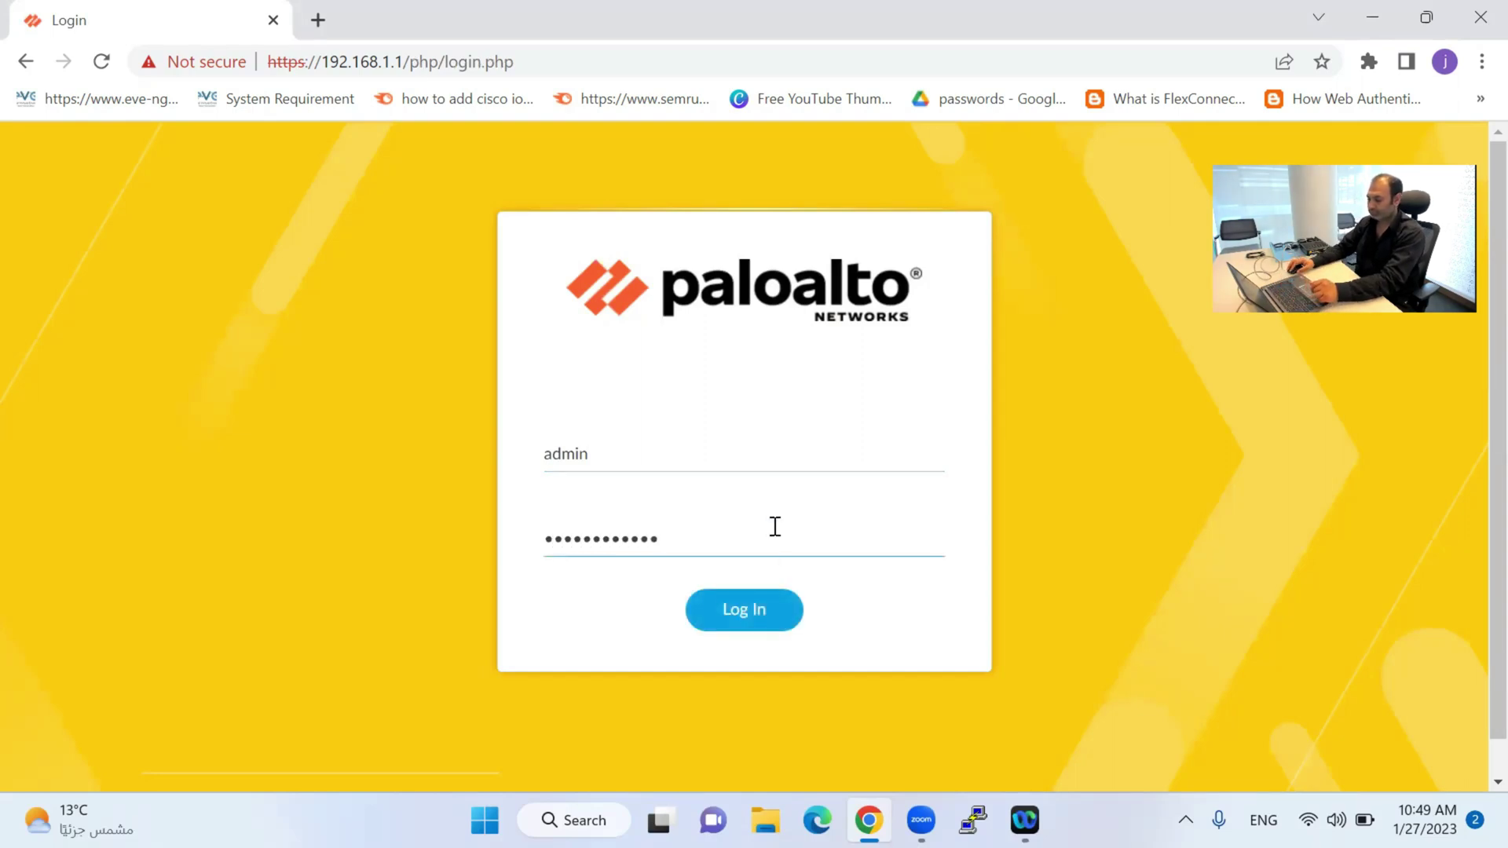
left_click(762, 611)
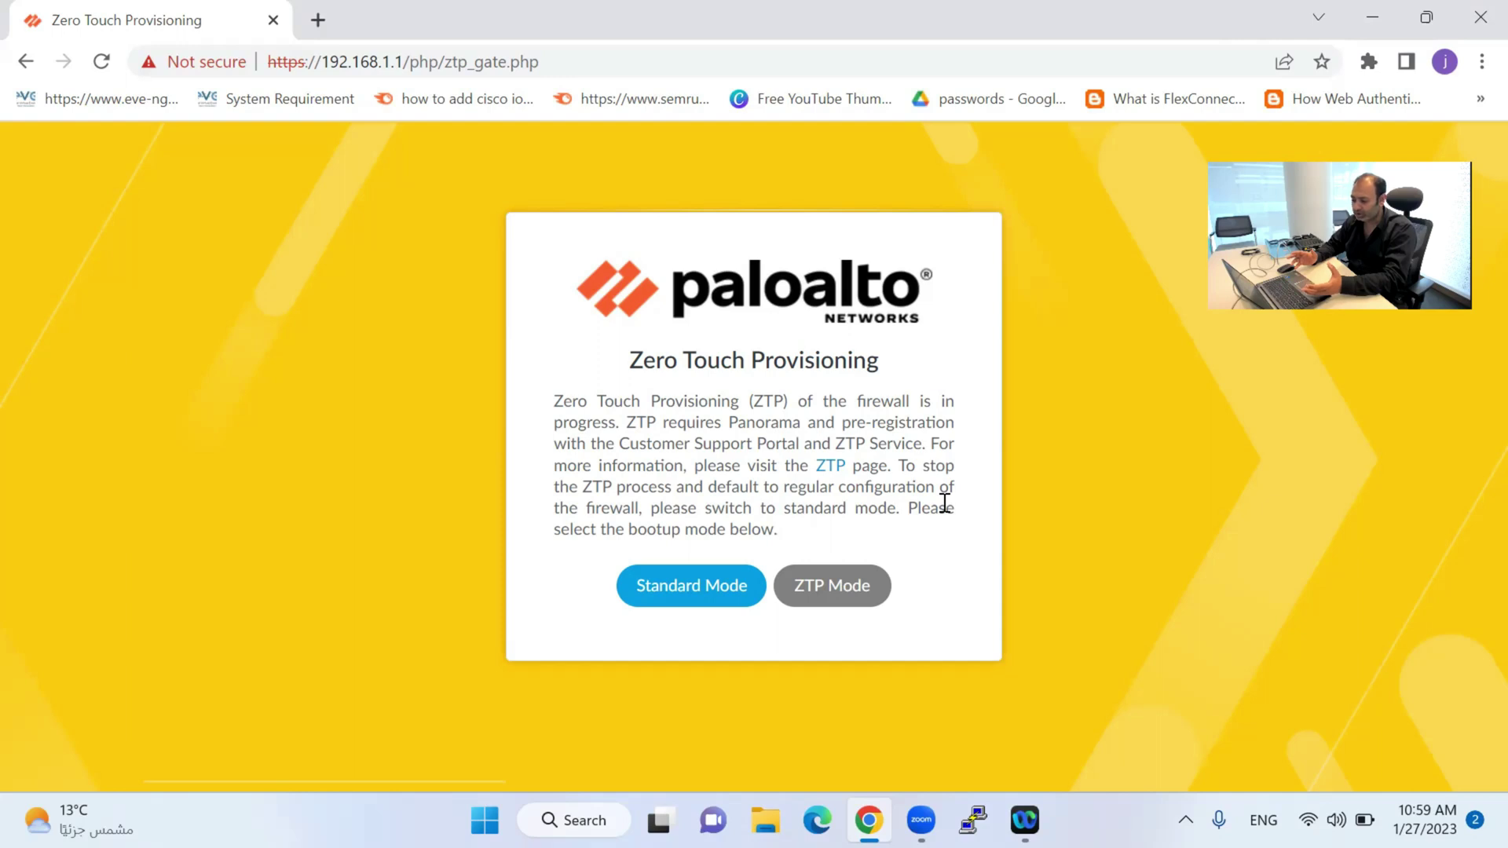
Step: Choose Standard Mode, confirm the reboot warning, and retry until 'request -> set is unexpected' appears
left_click_drag(627, 362, 882, 358)
left_click(868, 422)
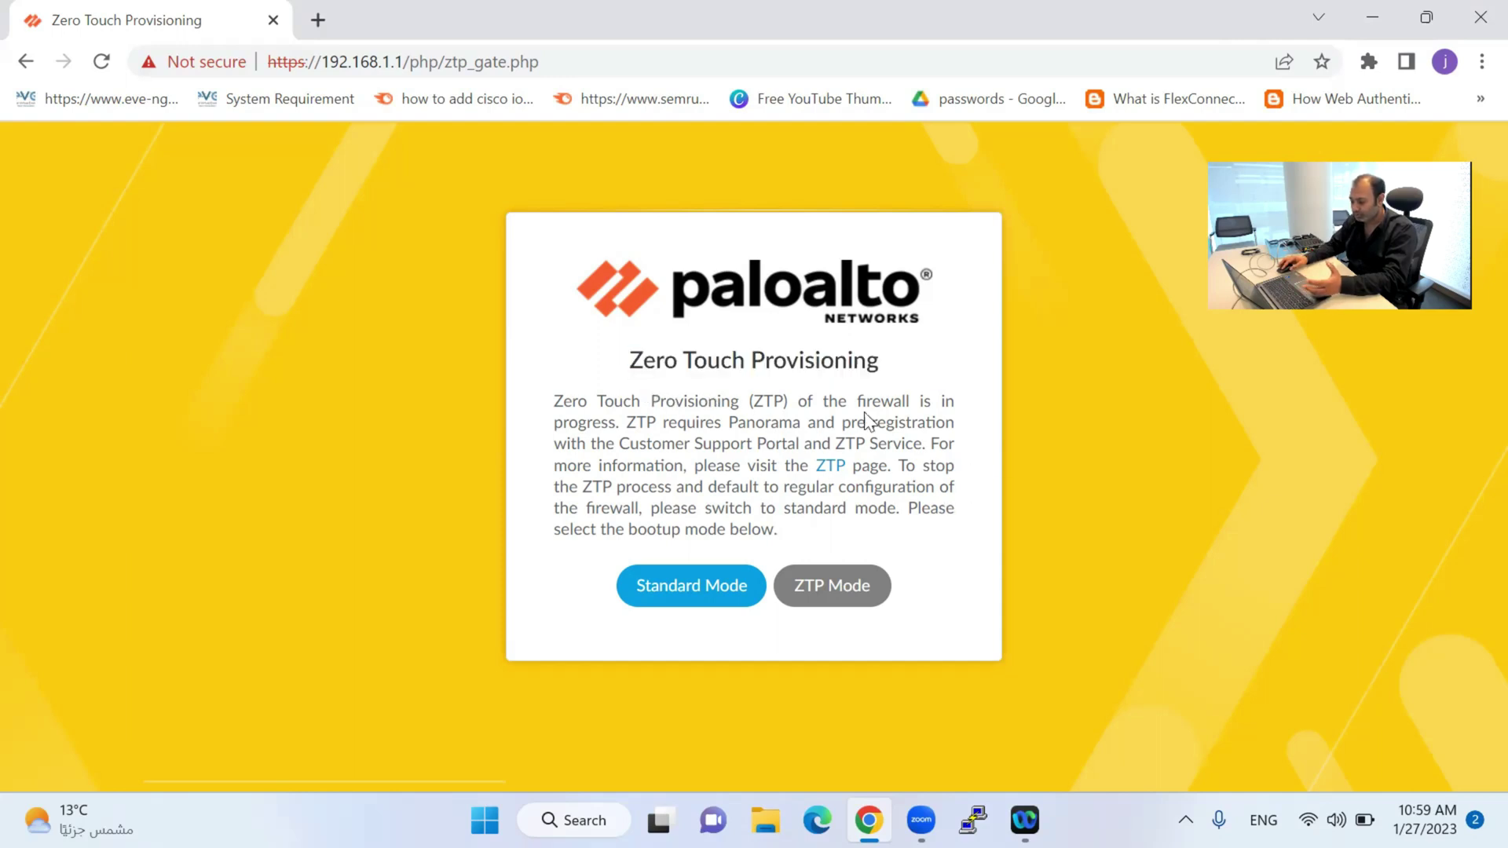
left_click(685, 589)
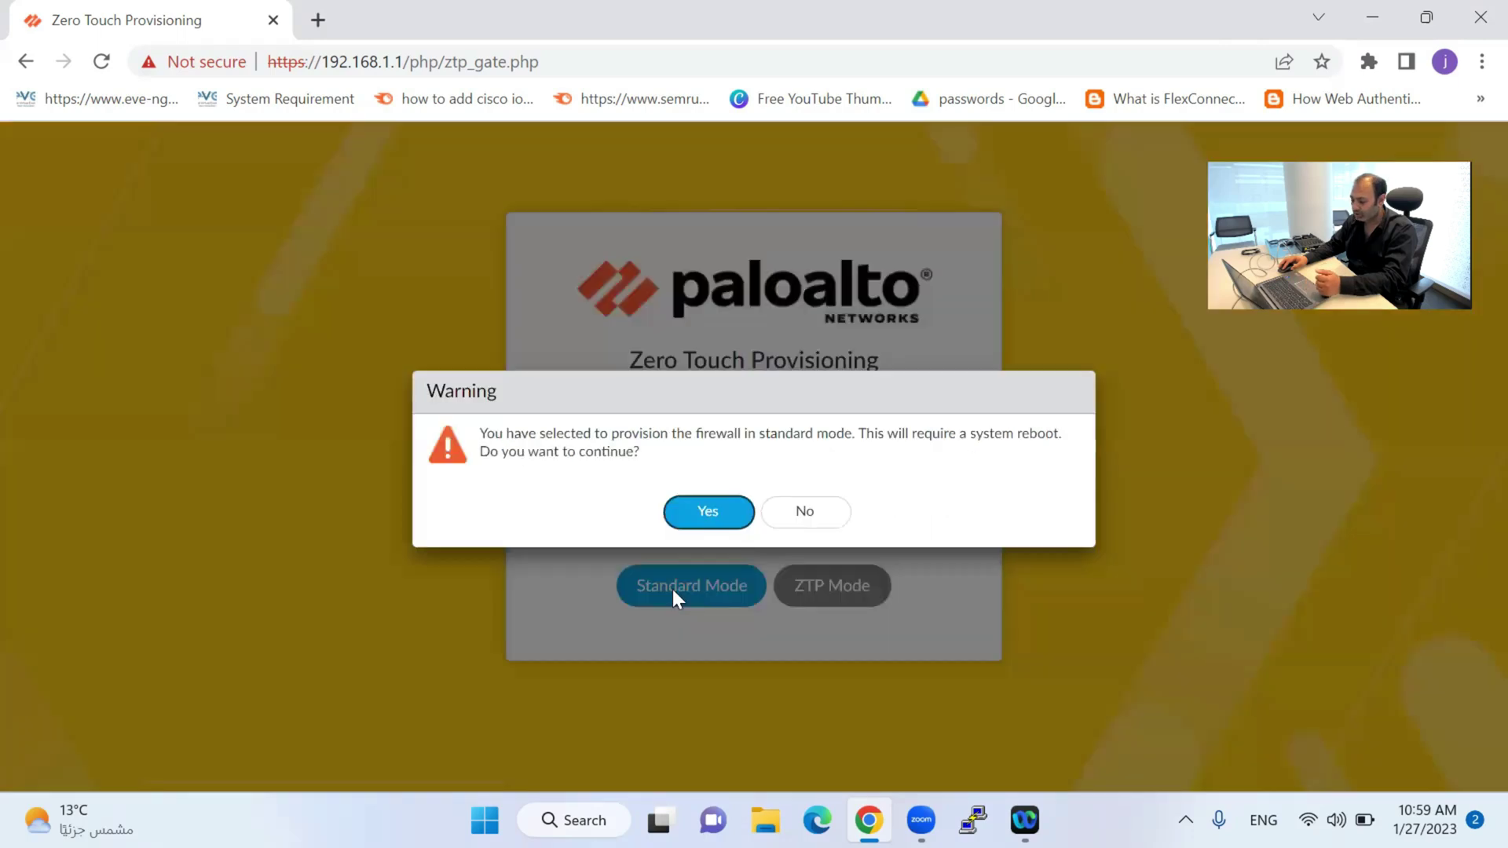
mouse_move(485, 439)
left_mouse_down()
mouse_move(559, 441)
mouse_move(481, 434)
left_mouse_up()
left_click(626, 461)
left_click(530, 470)
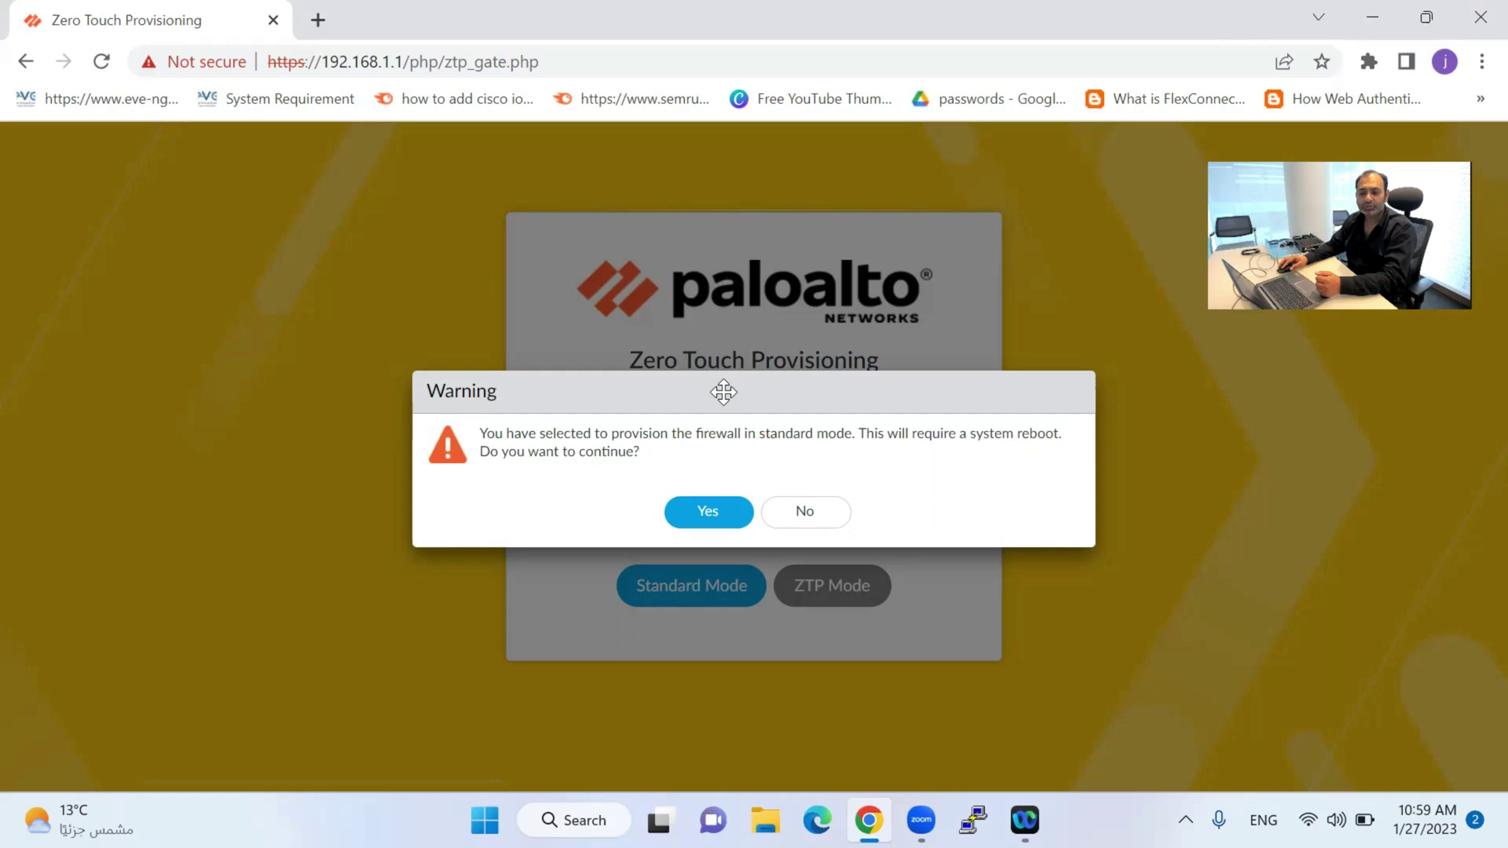
left_click(705, 515)
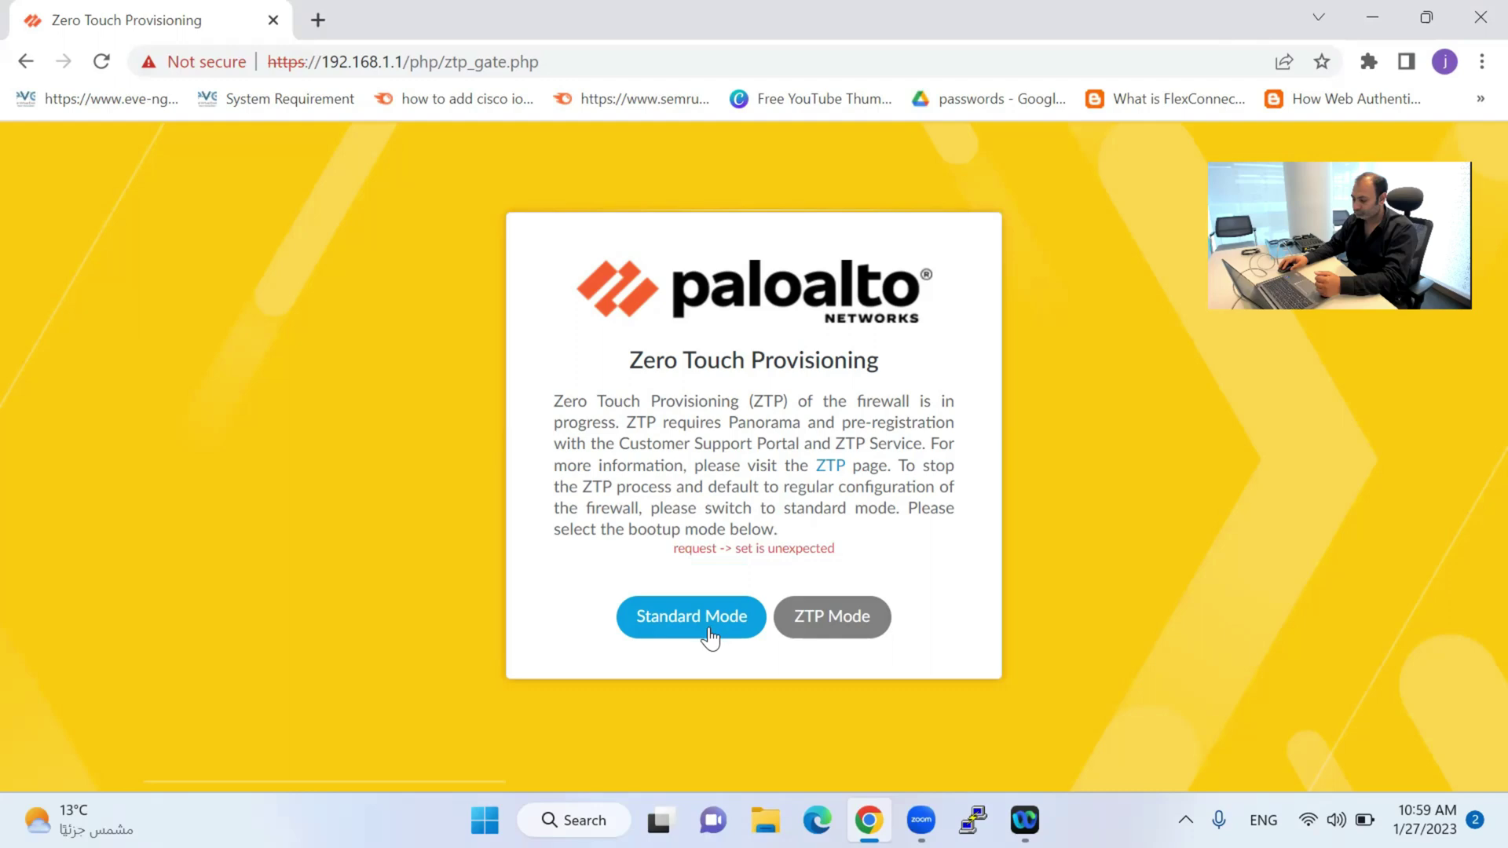
left_click(709, 627)
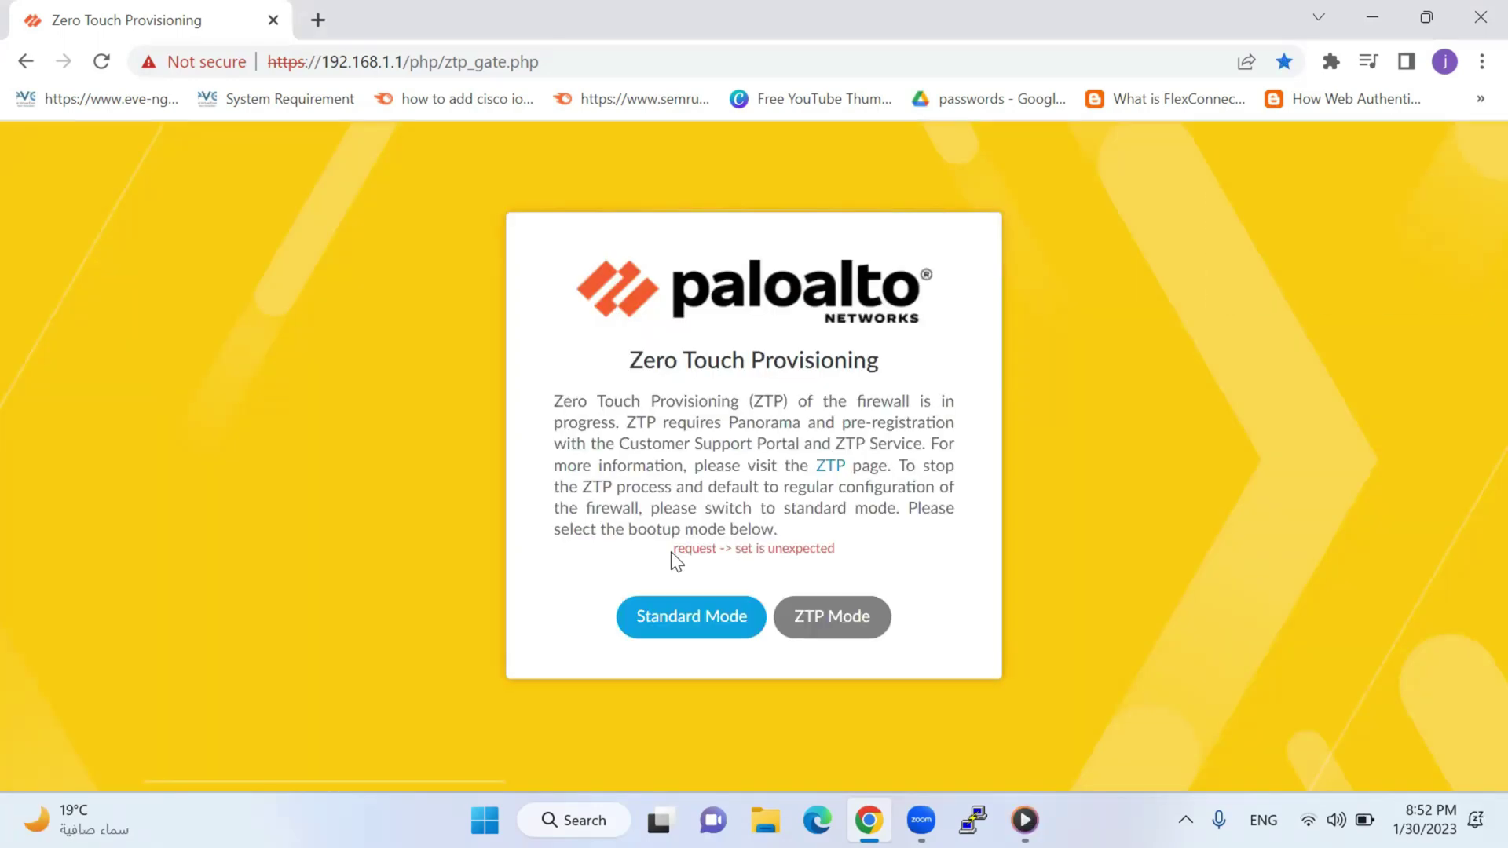
left_click_drag(672, 552, 838, 558)
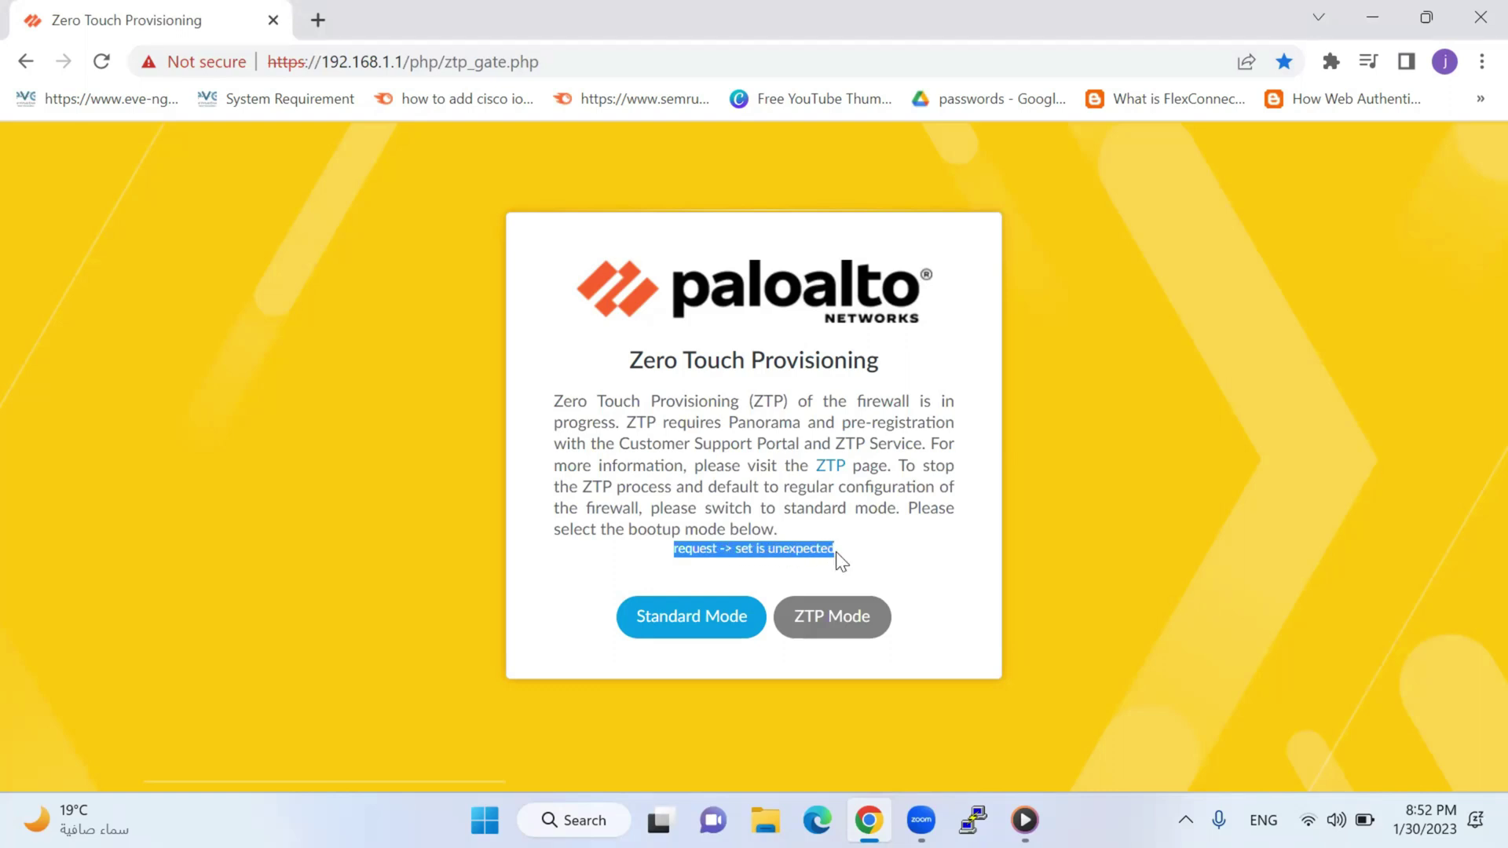
Step: Open a PuTTY serial console to the firewall on COM5
left_click(973, 819)
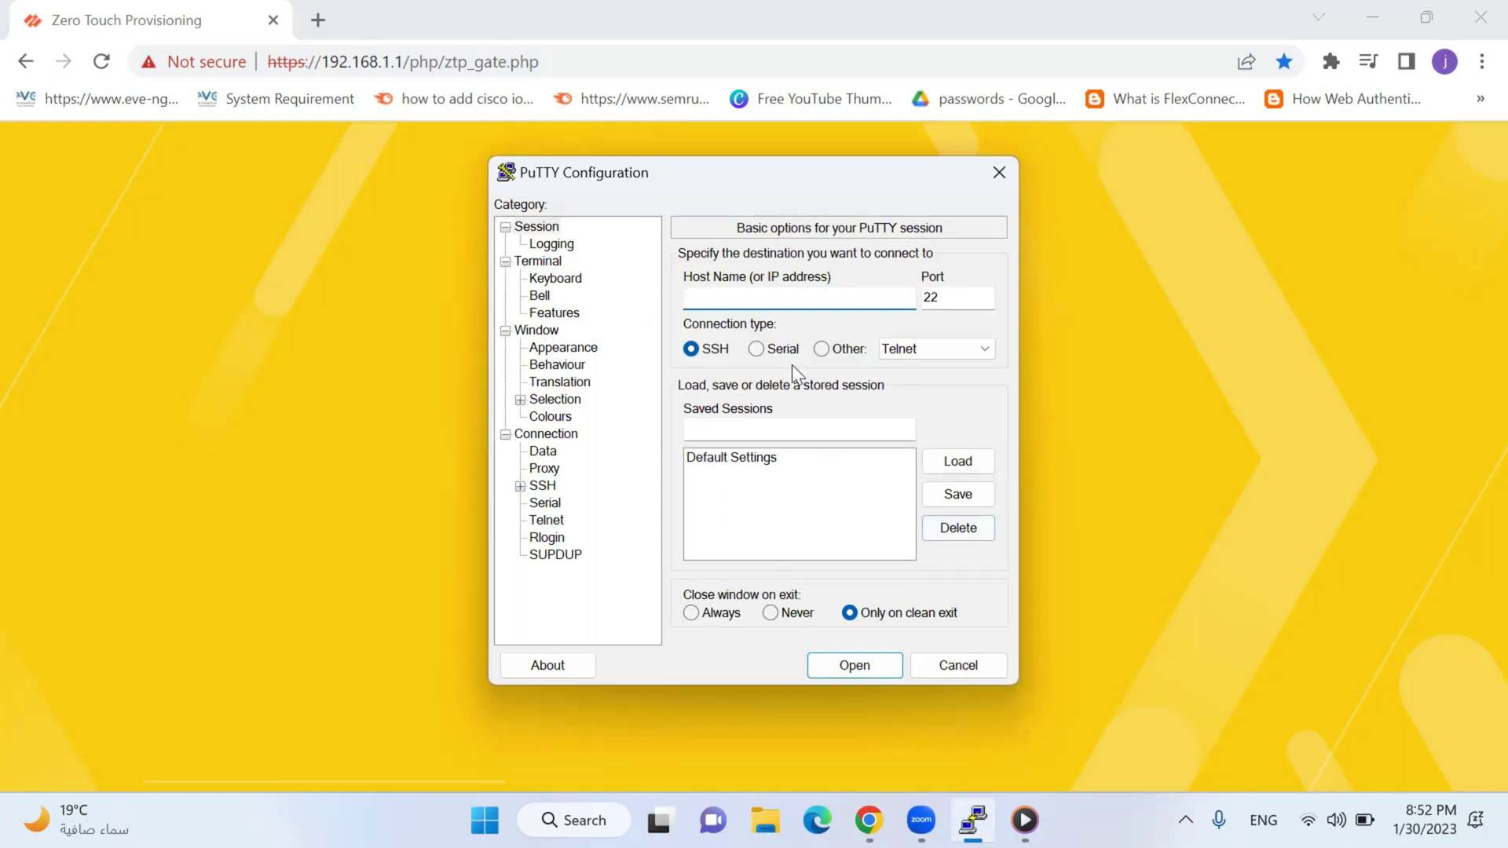
left_click(759, 347)
left_click(761, 296)
key("BackSpace")
type("5")
key("Return")
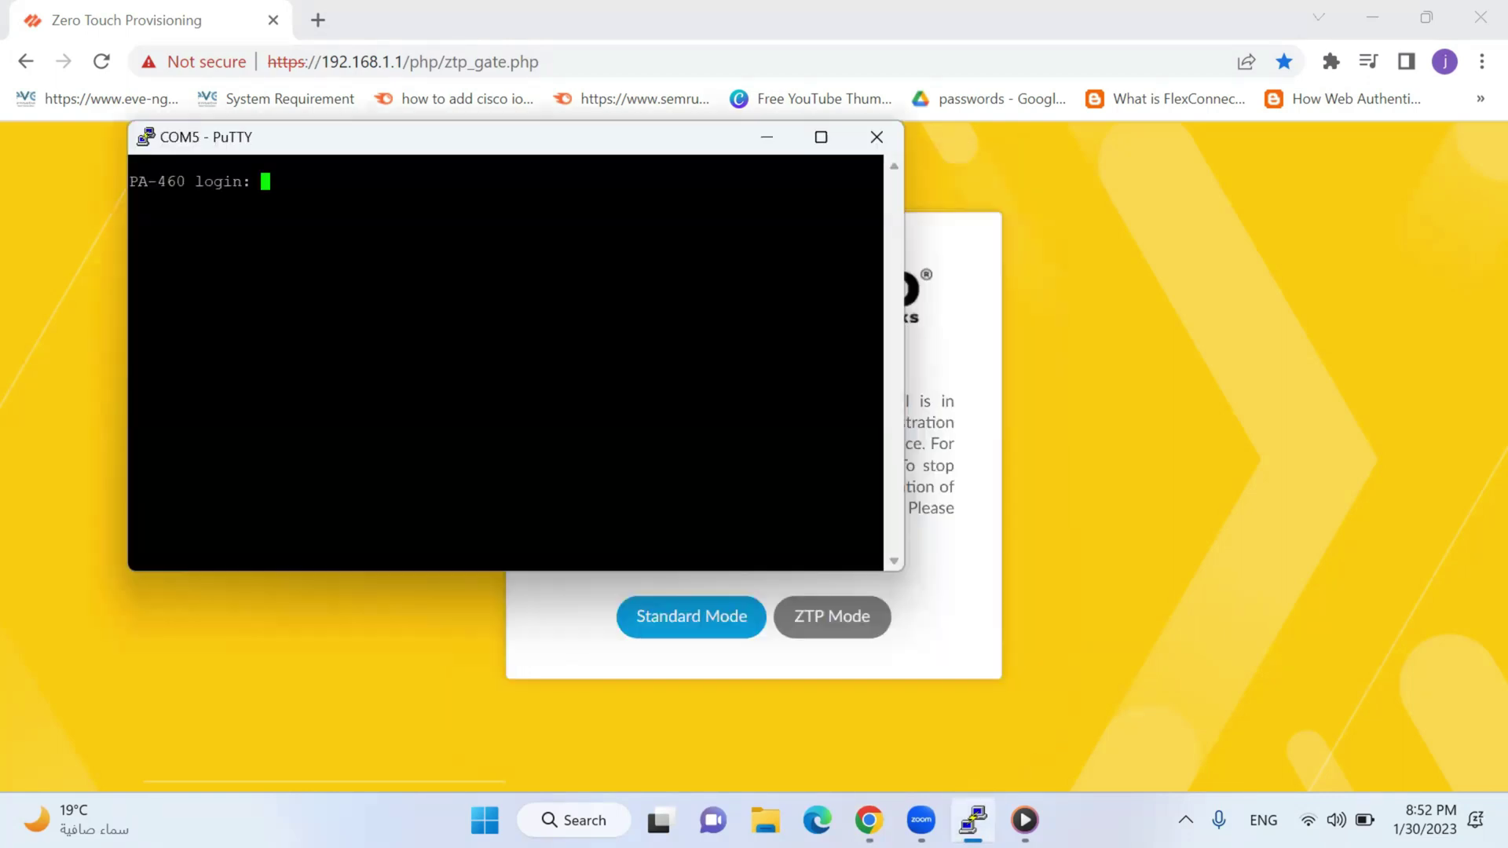
Step: Log in to the console as admin and widen the terminal window
type("admin")
key("Return")
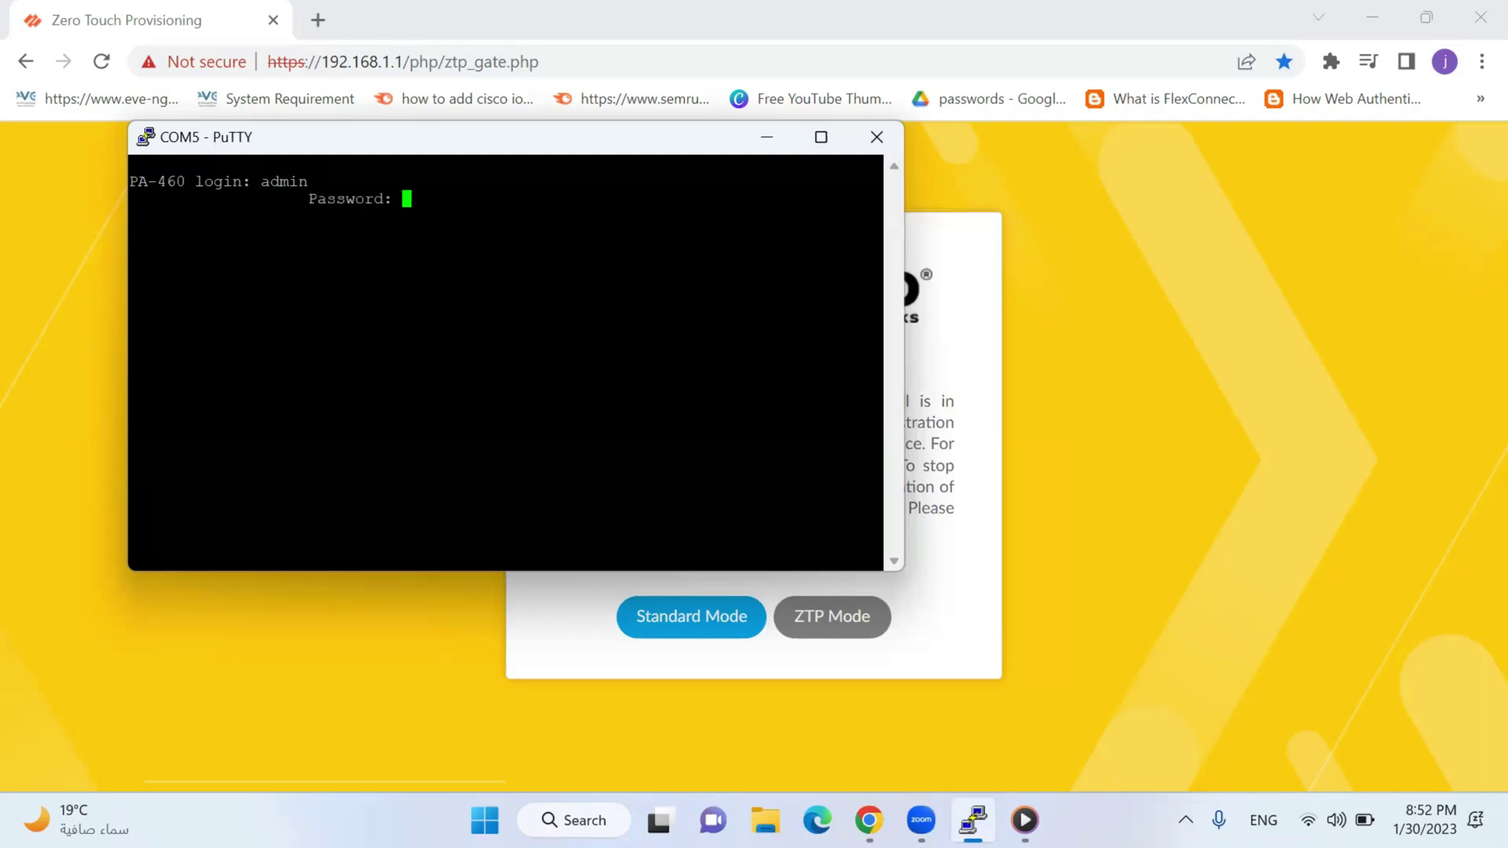
key("Return")
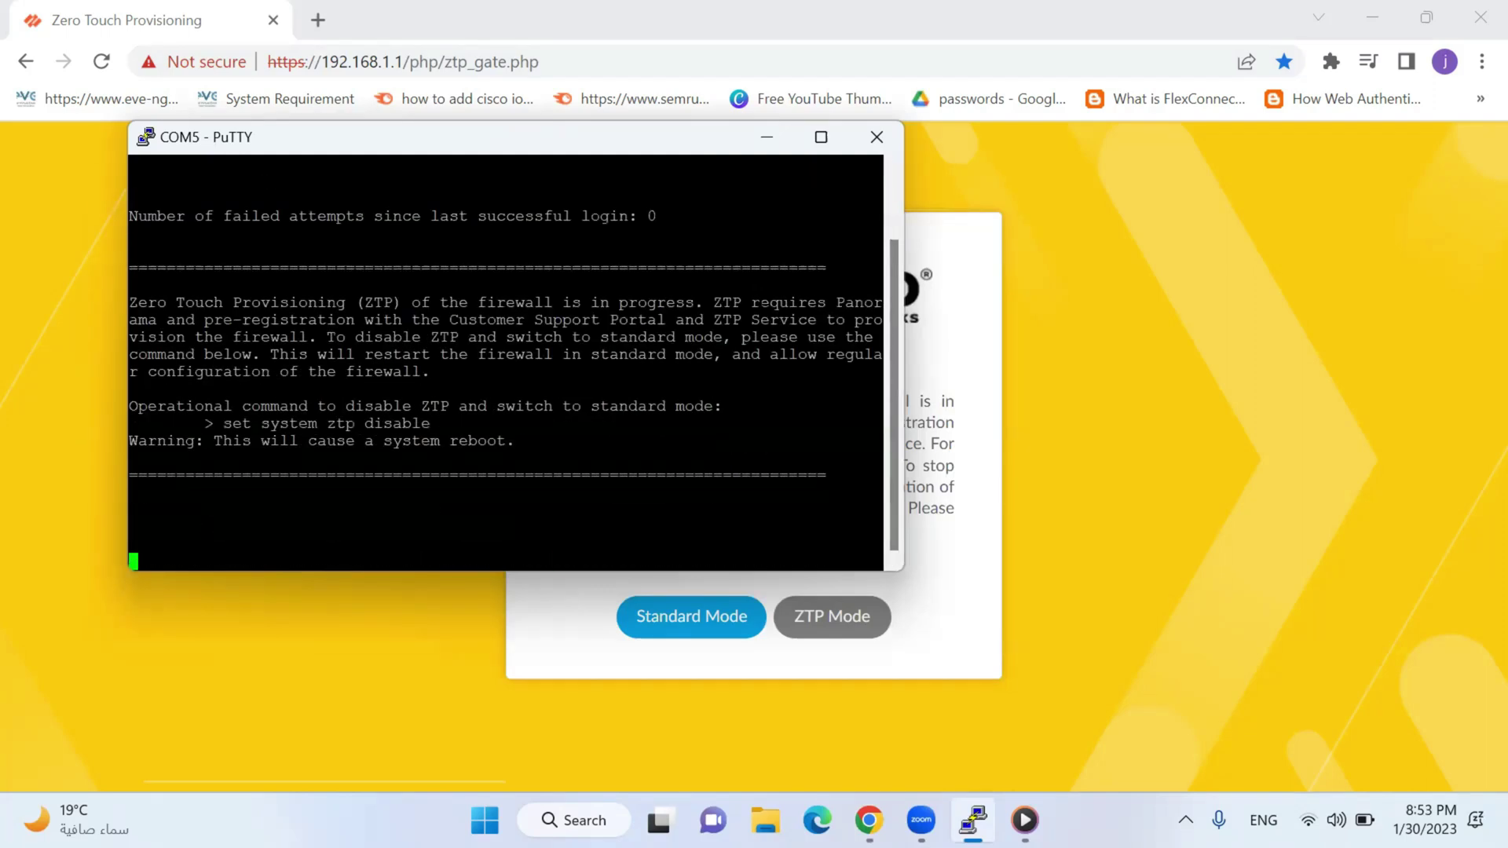
key("Return")
key("Return")
key("Return")
key("Return")
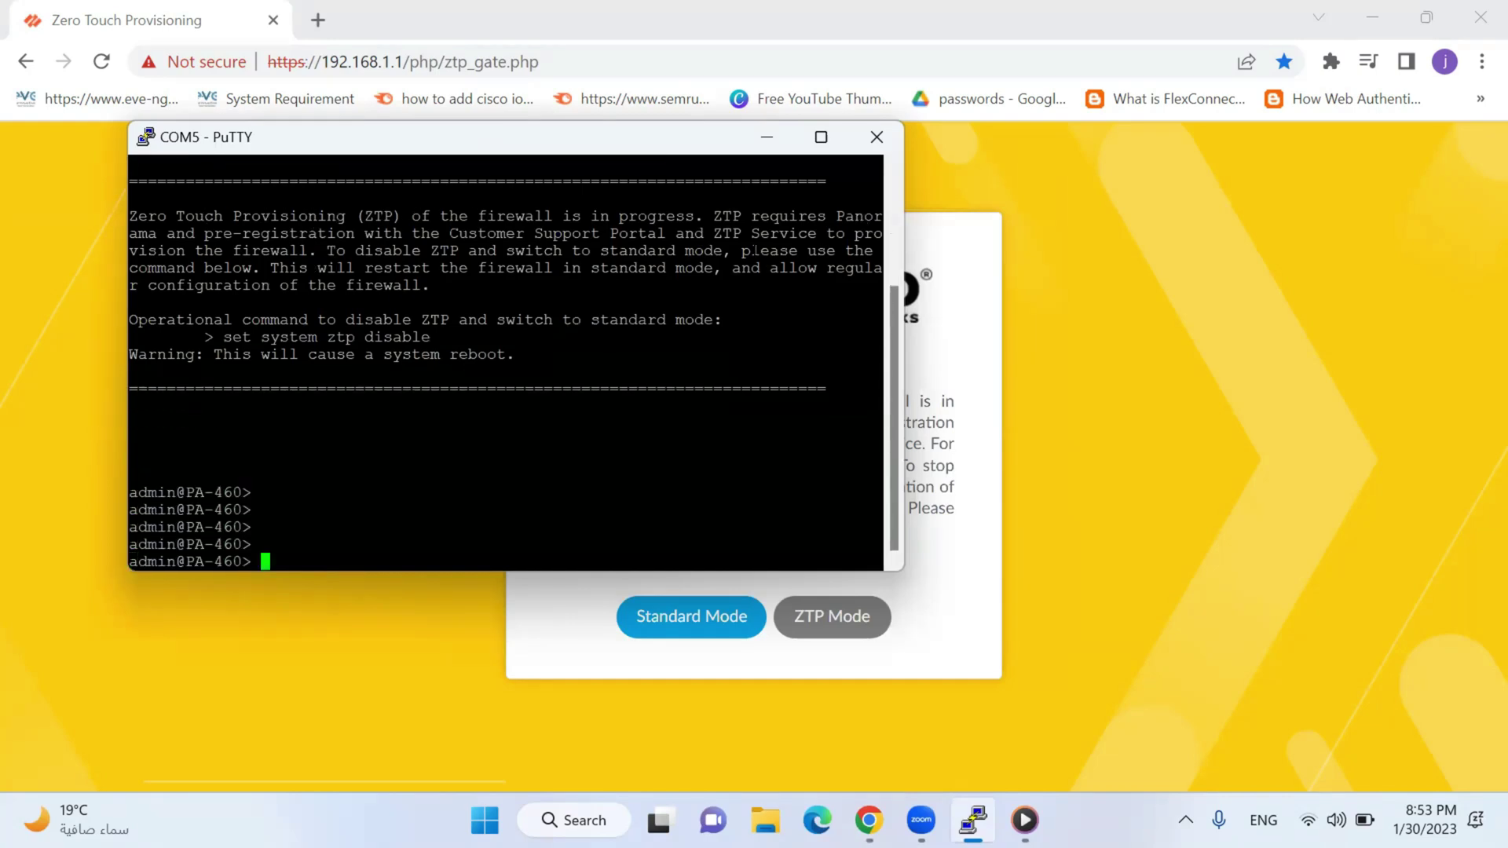
scroll(891, 363, "up", 1)
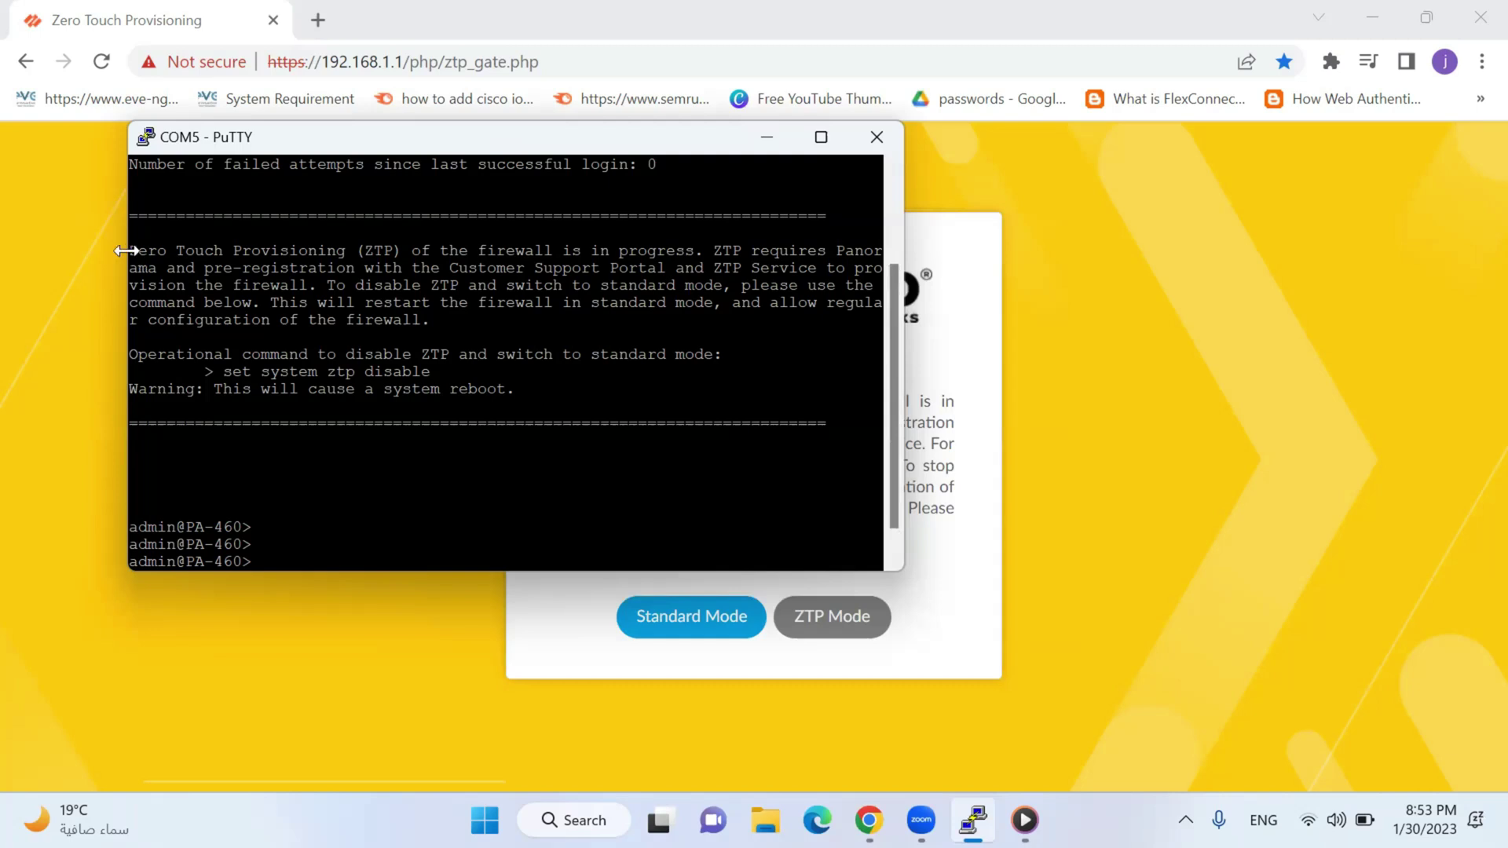
left_click_drag(125, 250, 738, 217)
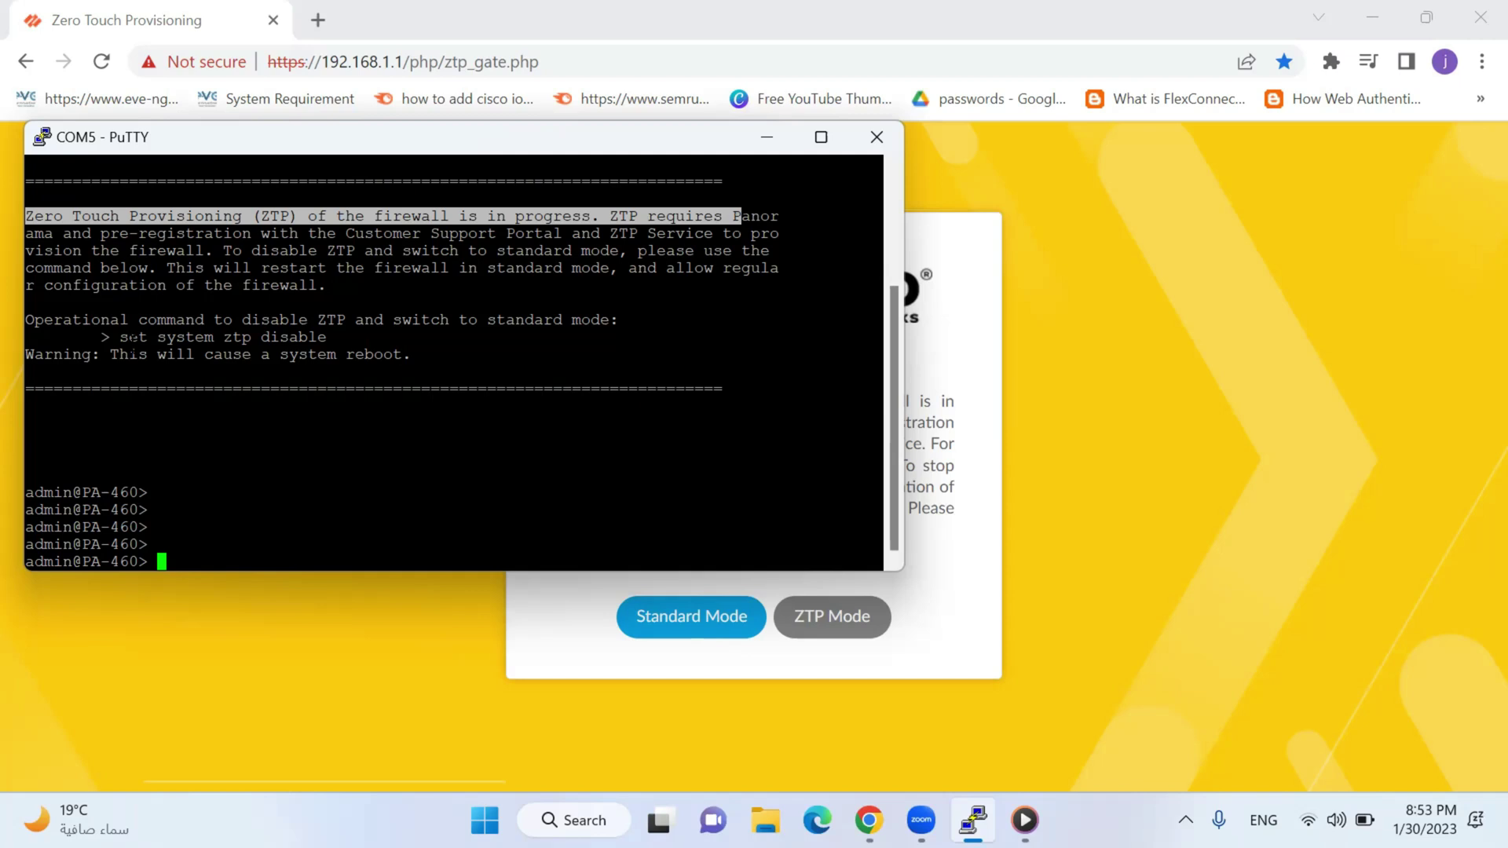
Step: Run 'set system ztp disable' and answer y to restart in standard mode
left_click_drag(119, 337, 324, 337)
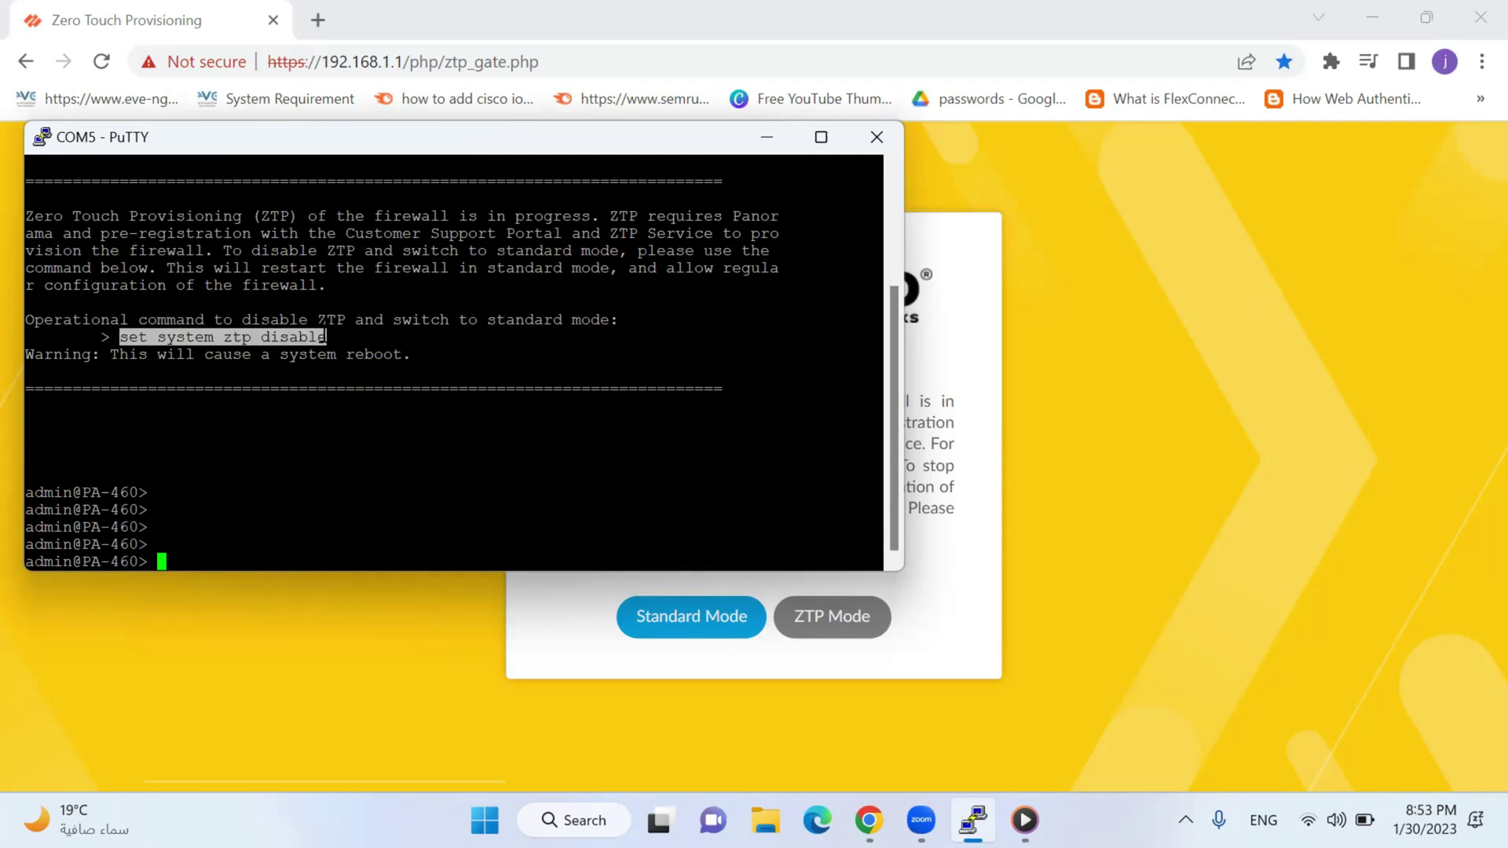
type("set system ztp disable")
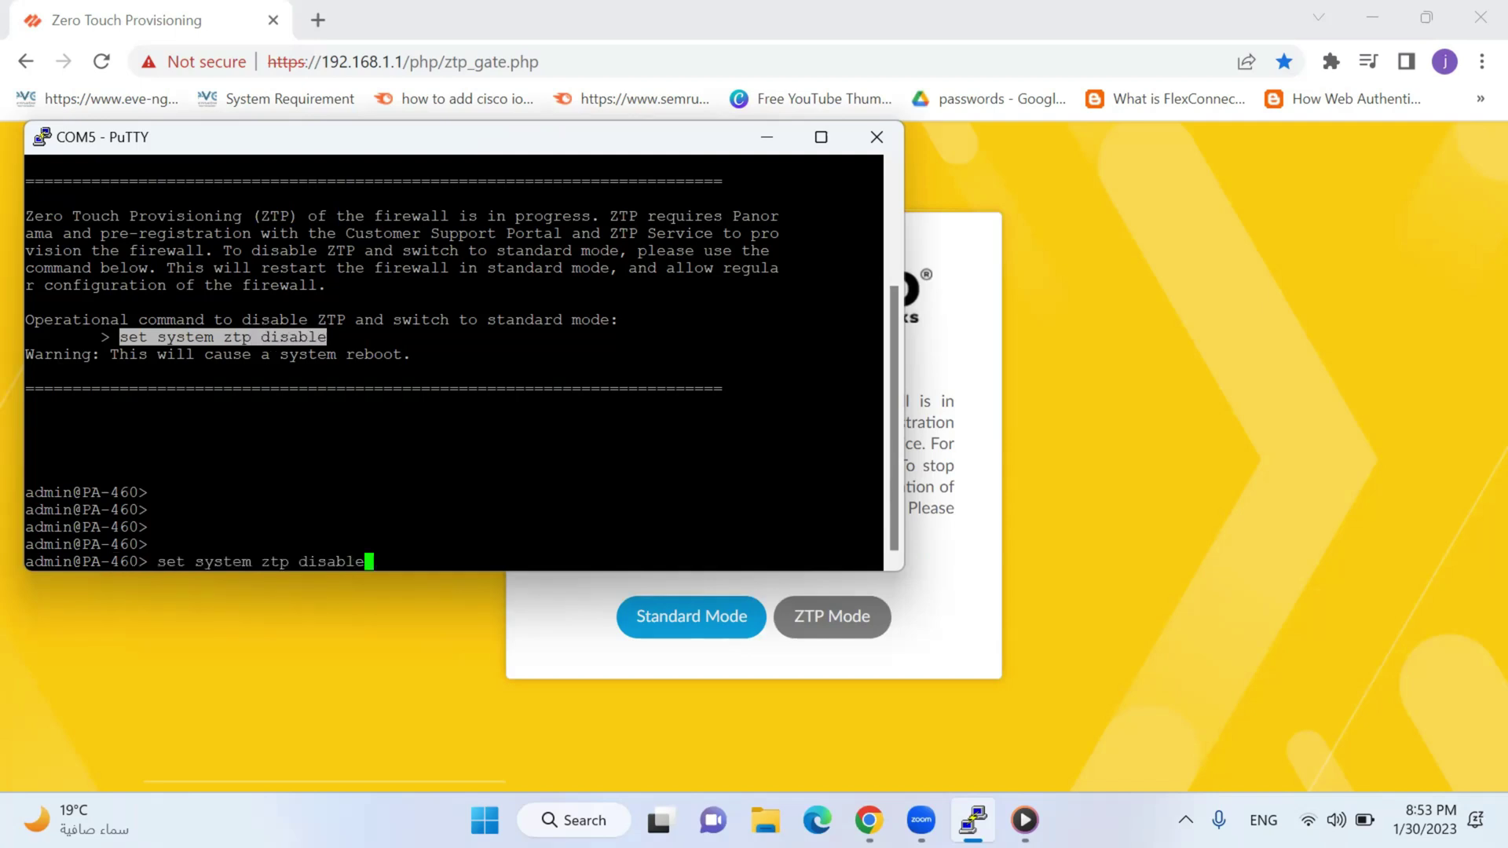
key("Return")
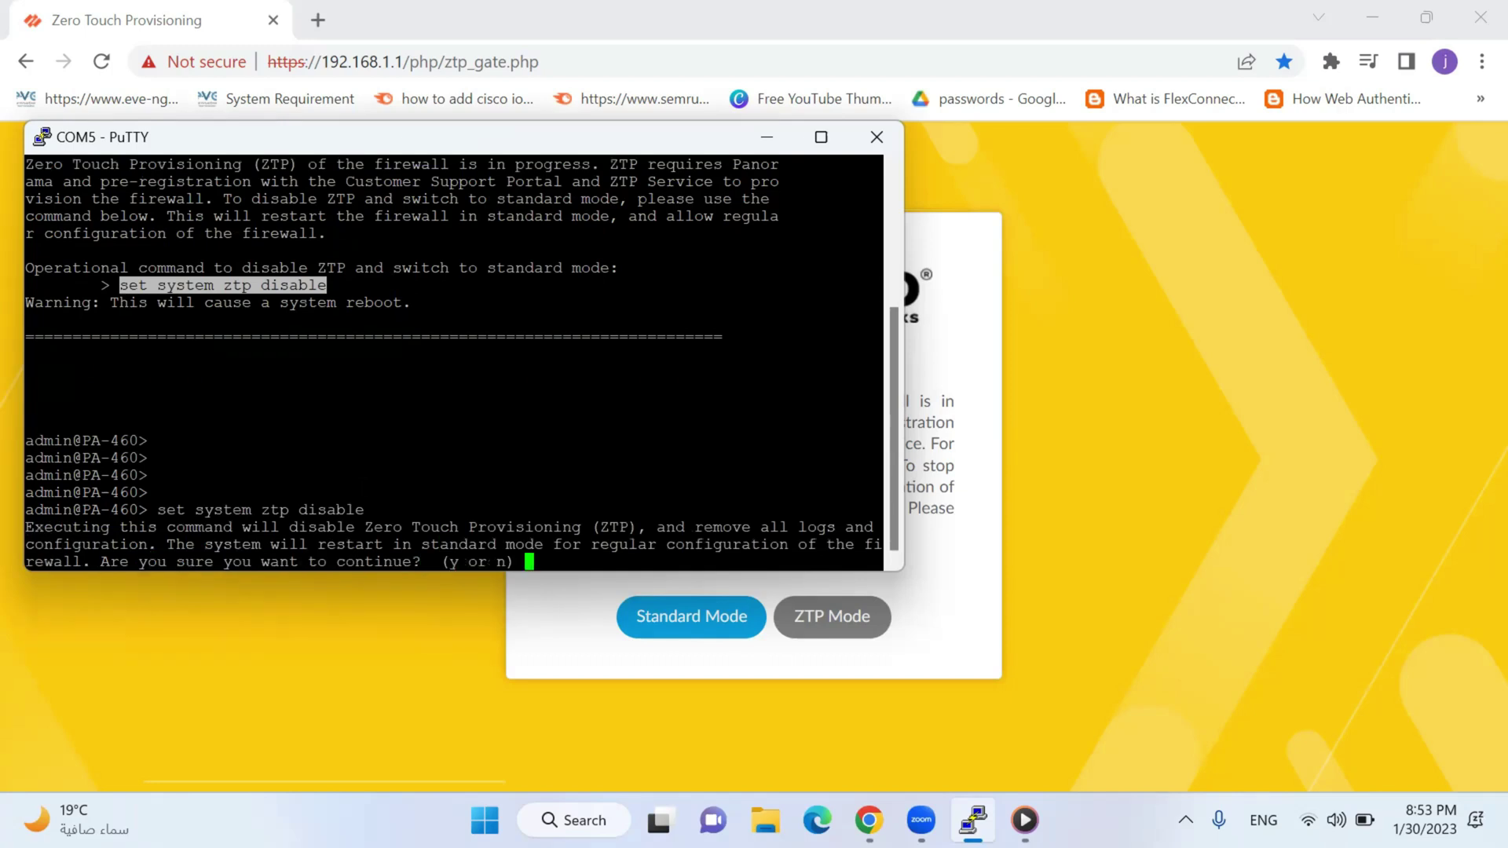
key("y")
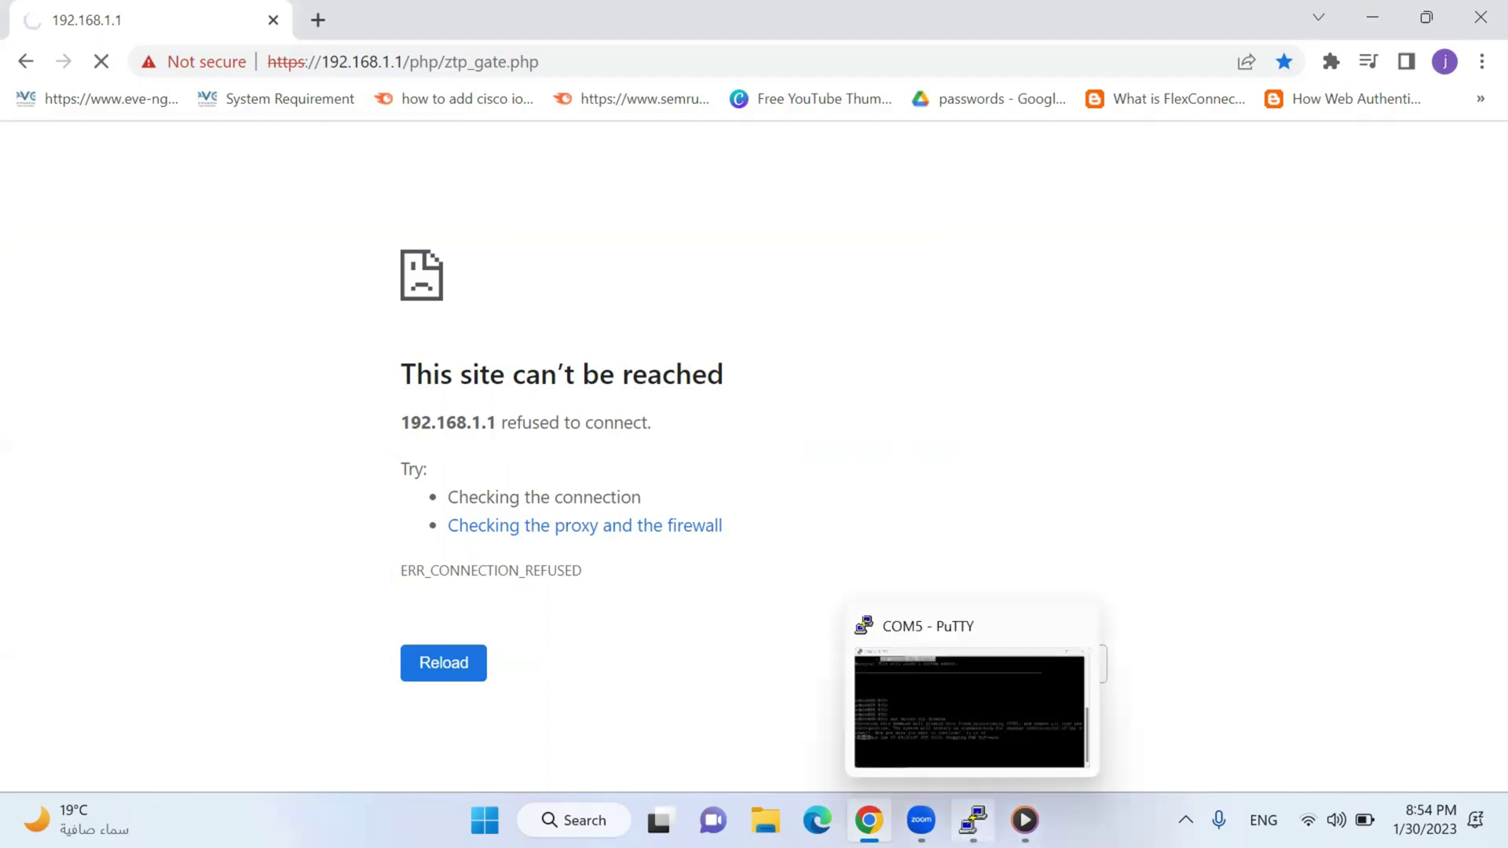
Step: Watch the firewall reboot in the console until the PA-460 login prompt appears
left_click(972, 820)
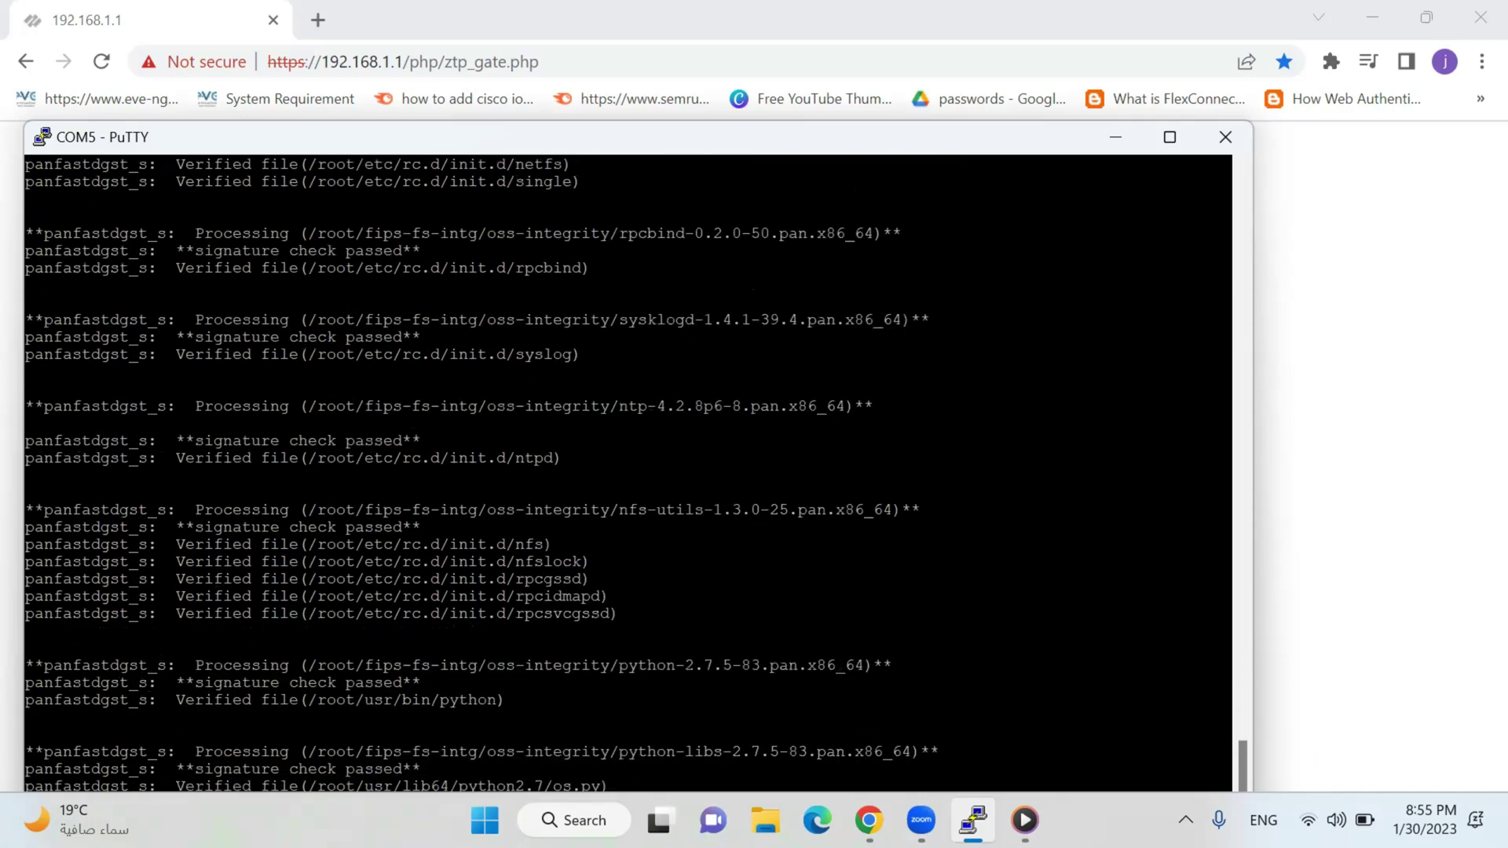
left_click(101, 61)
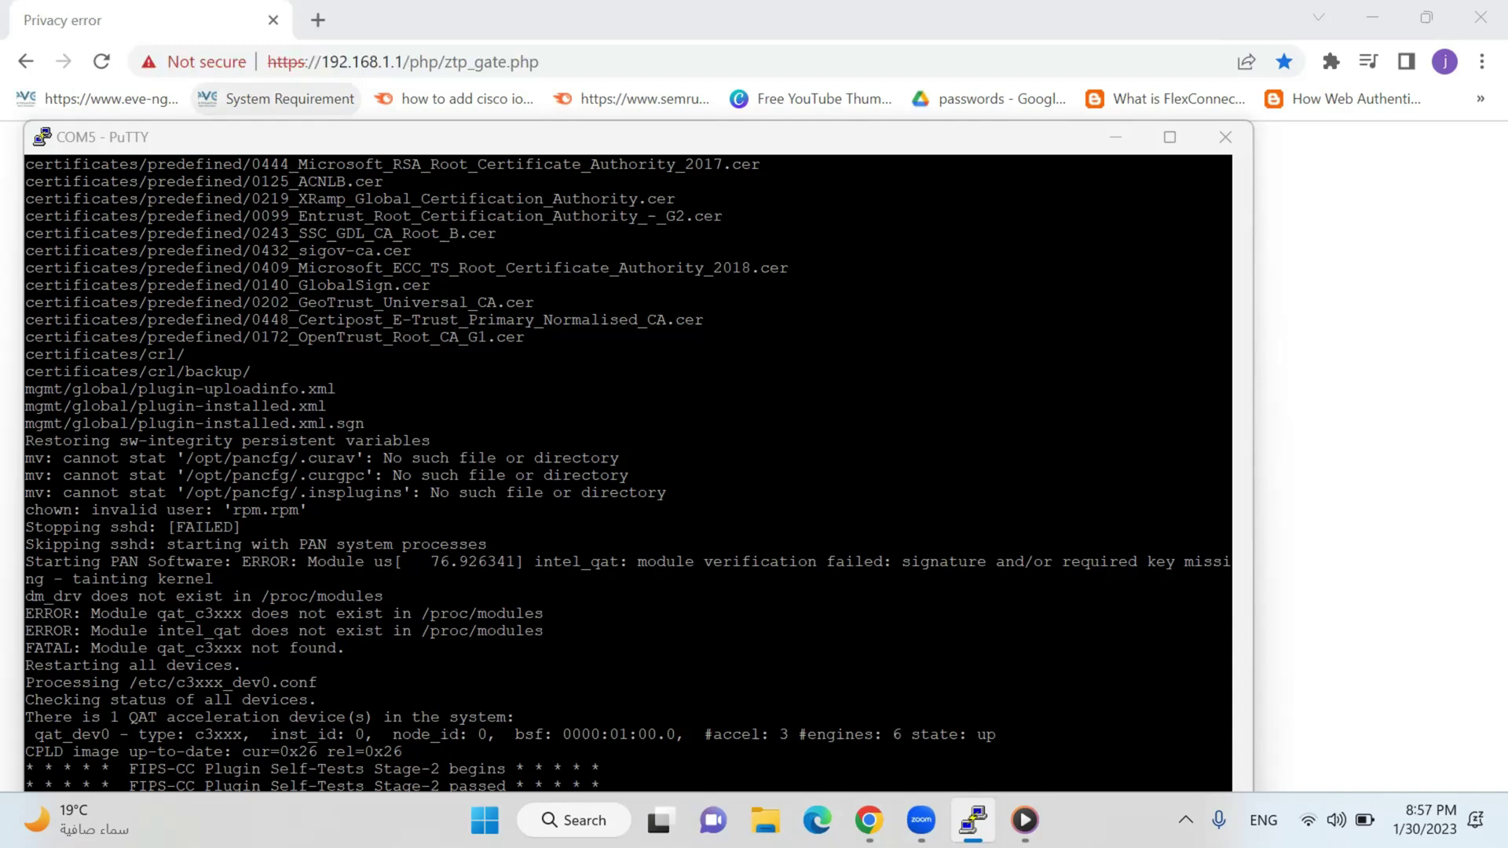
left_click(341, 165)
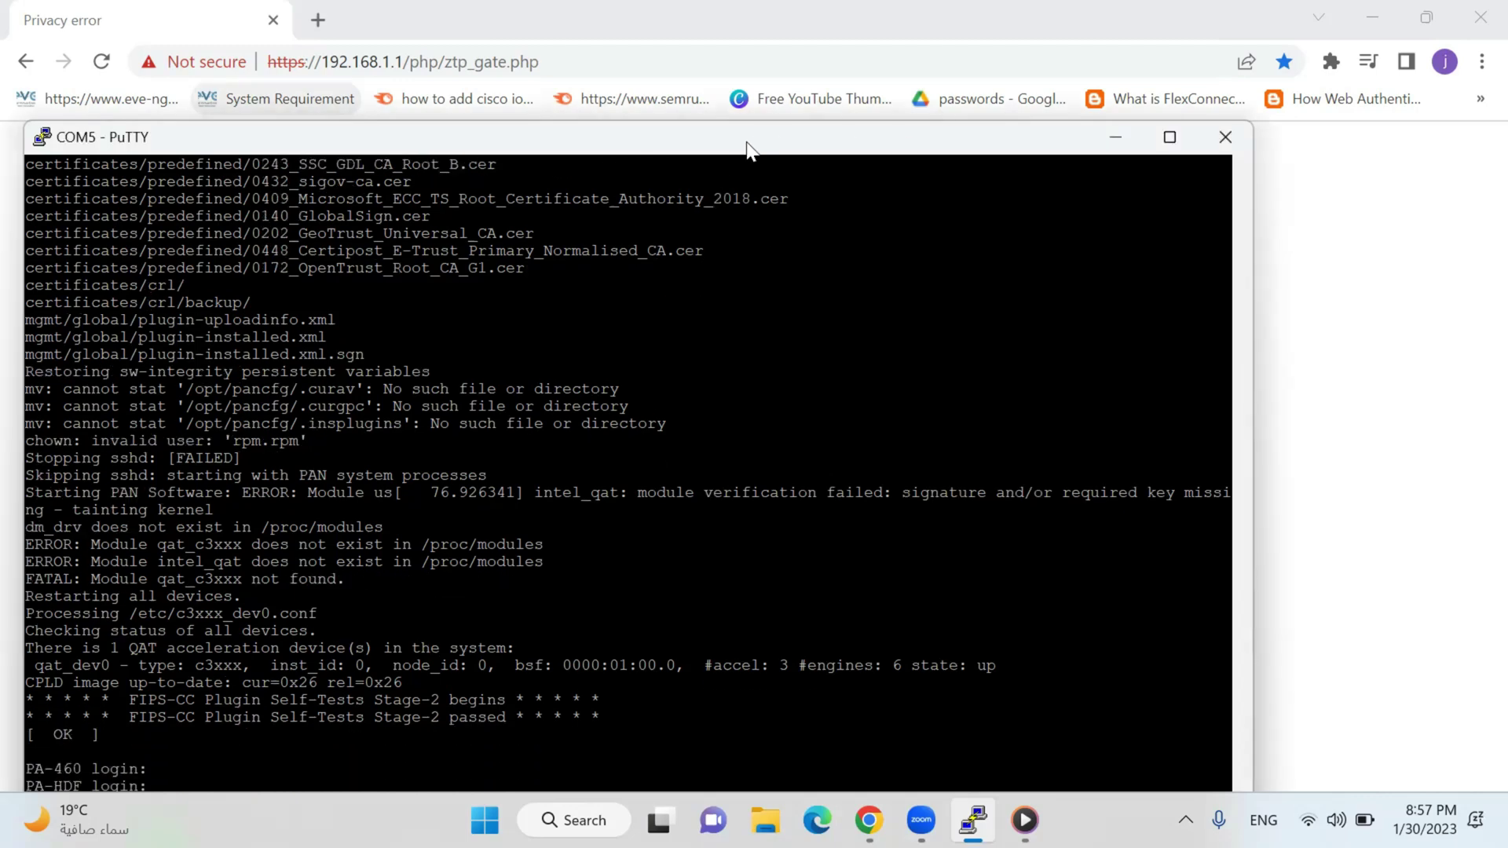
Step: Bring the latest console prompts into view and attempt the admin login several times
left_click_drag(816, 127, 820, 126)
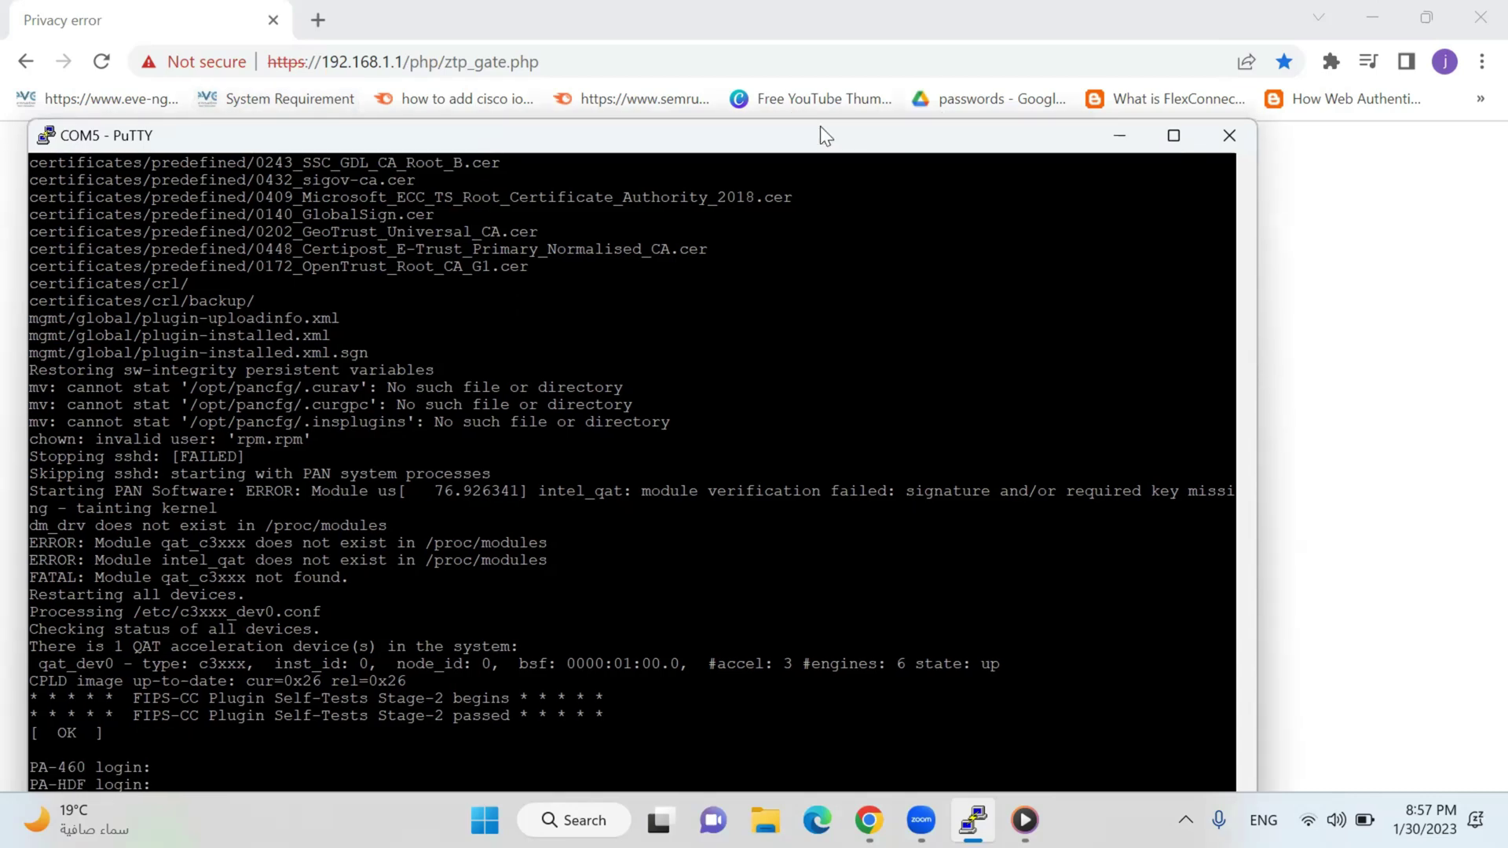
left_click_drag(820, 125, 878, 58)
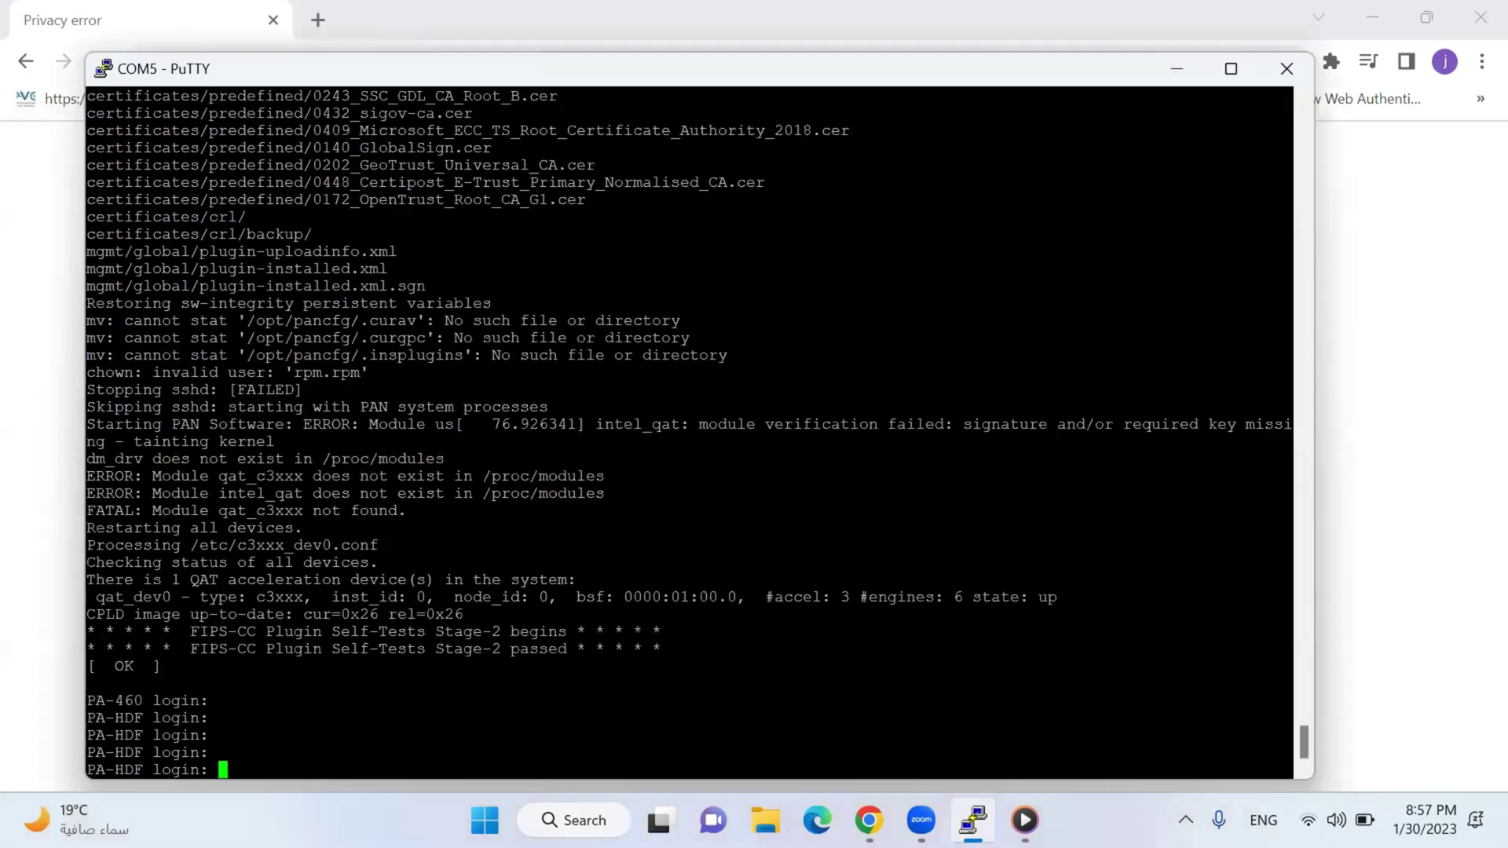
key("Return")
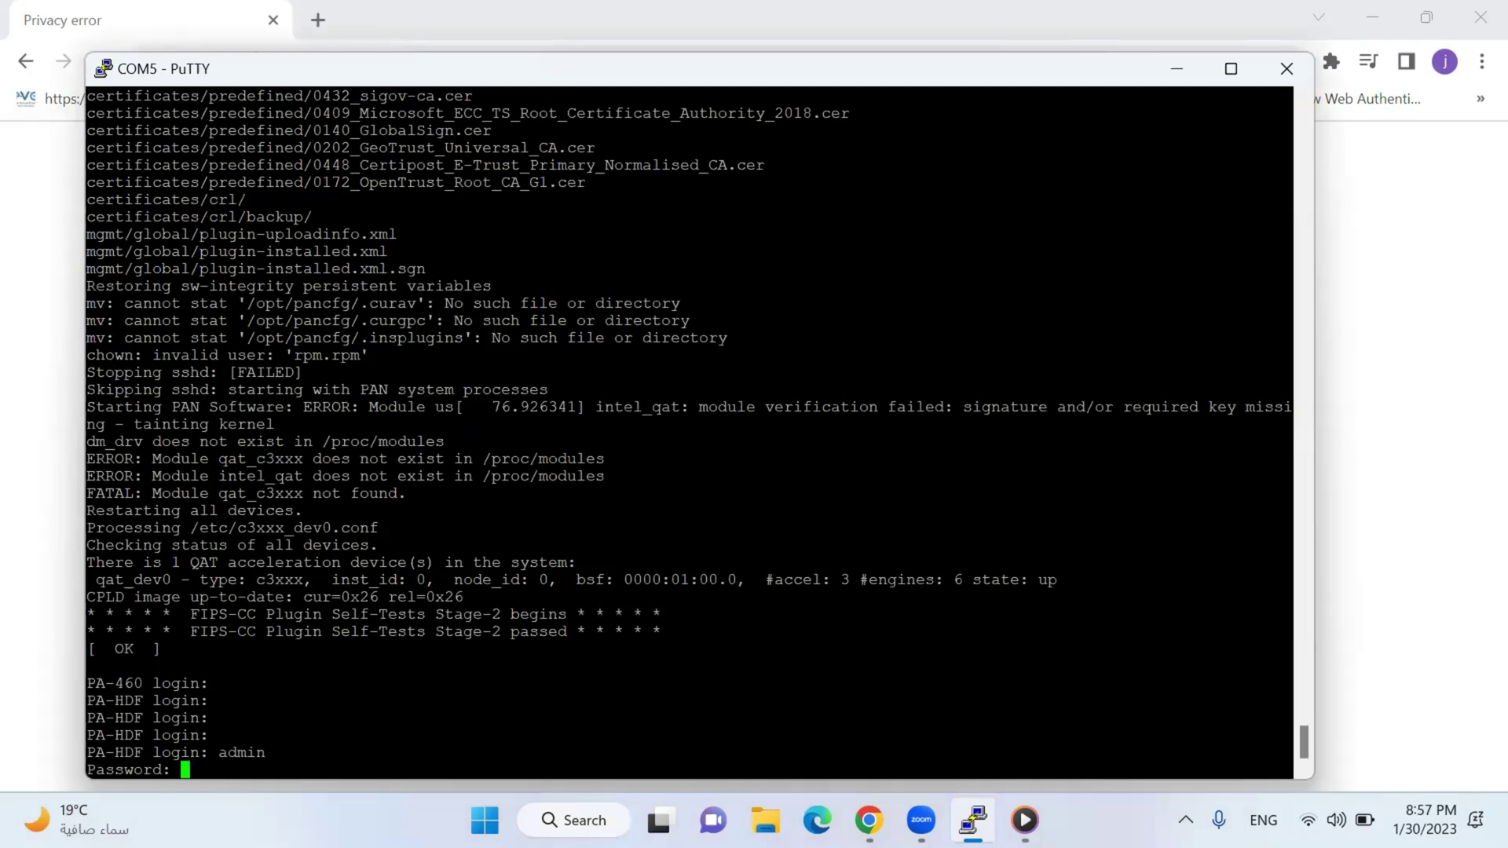
key("Return")
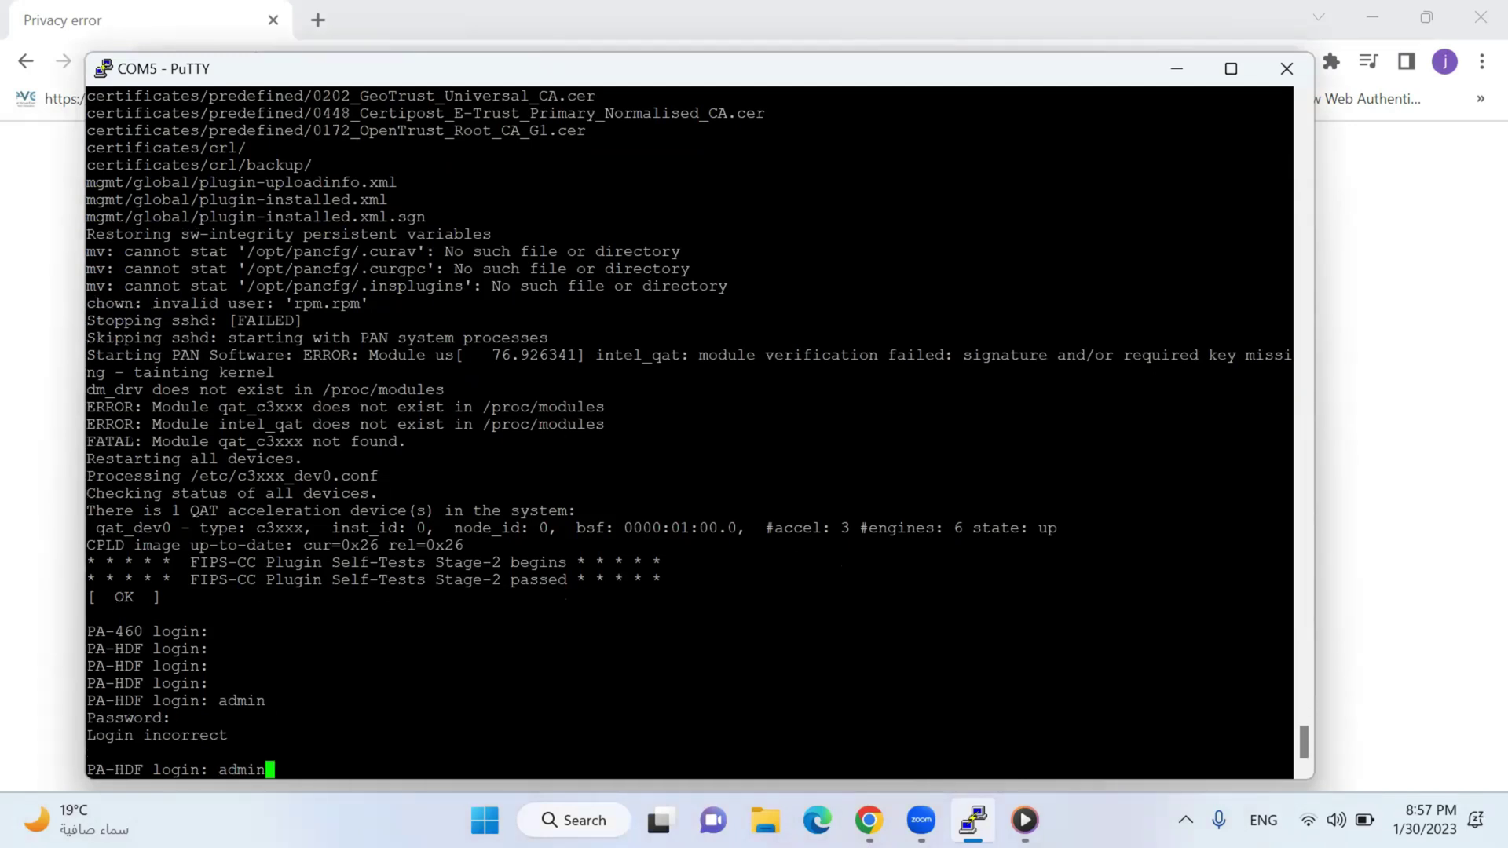
key("Return")
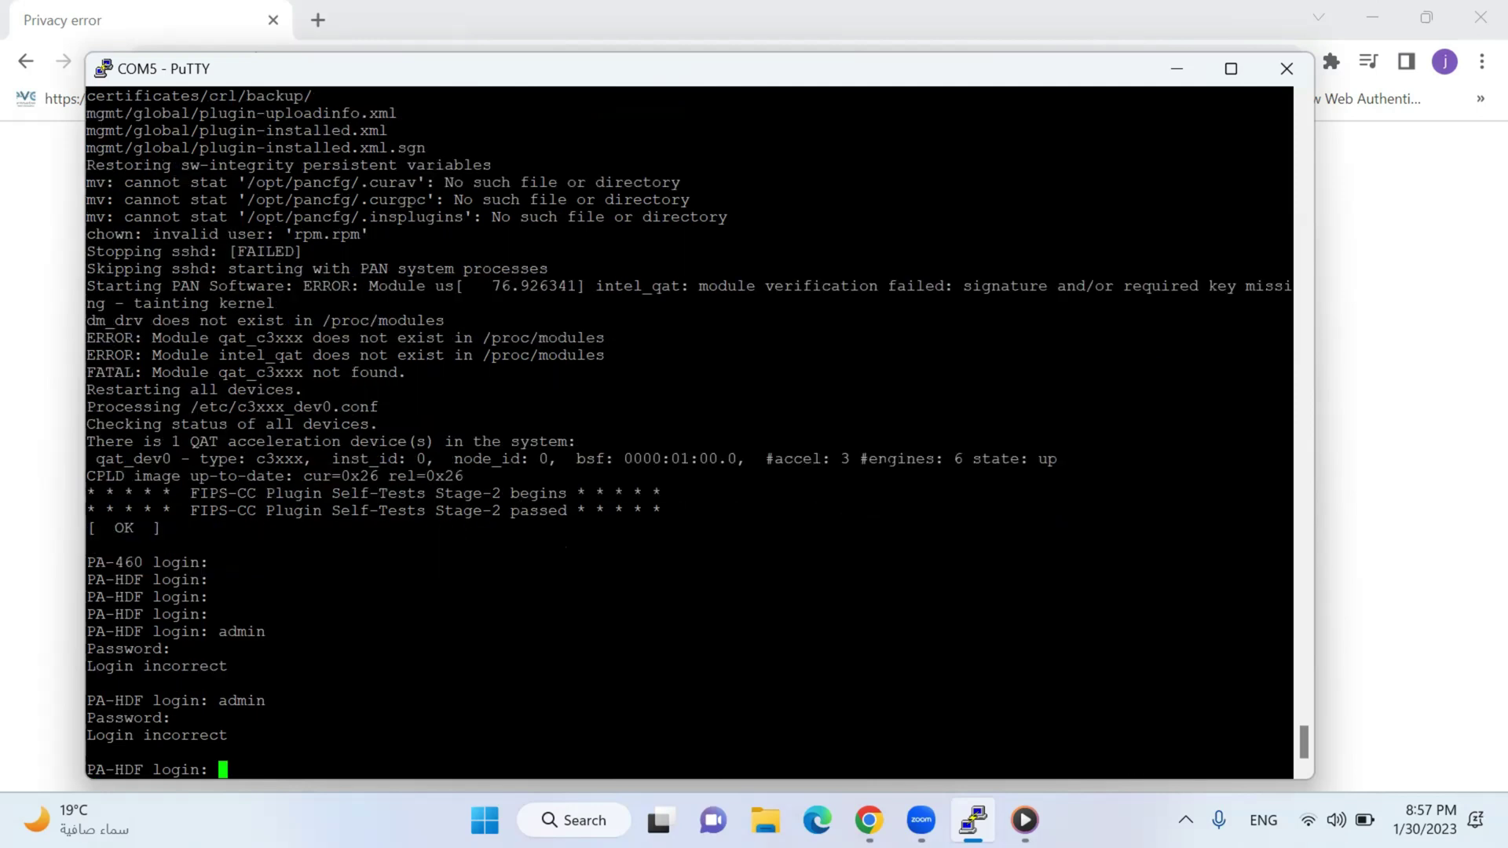
key("Return")
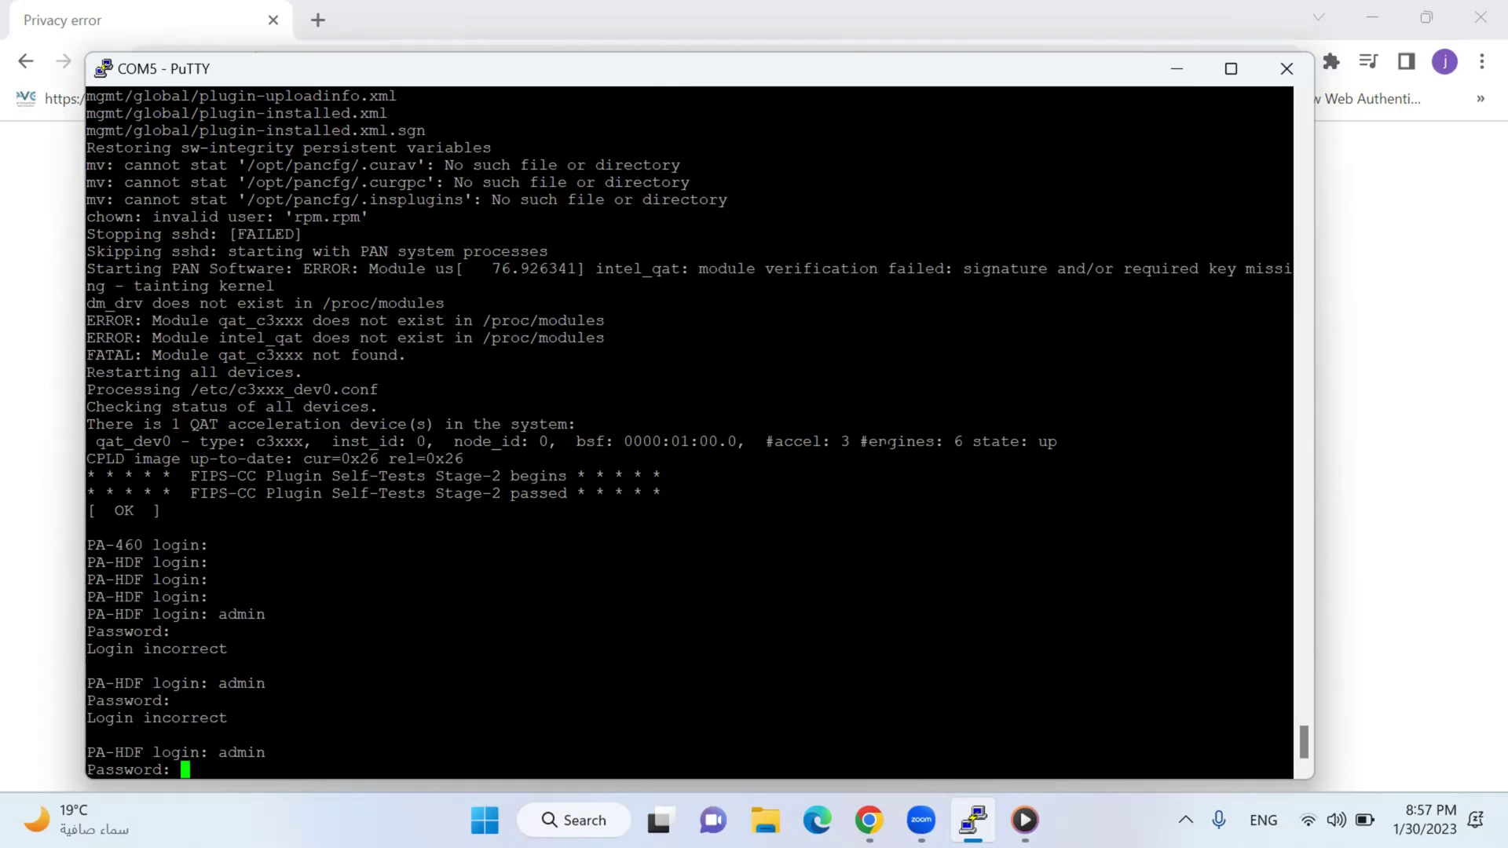
key("Return")
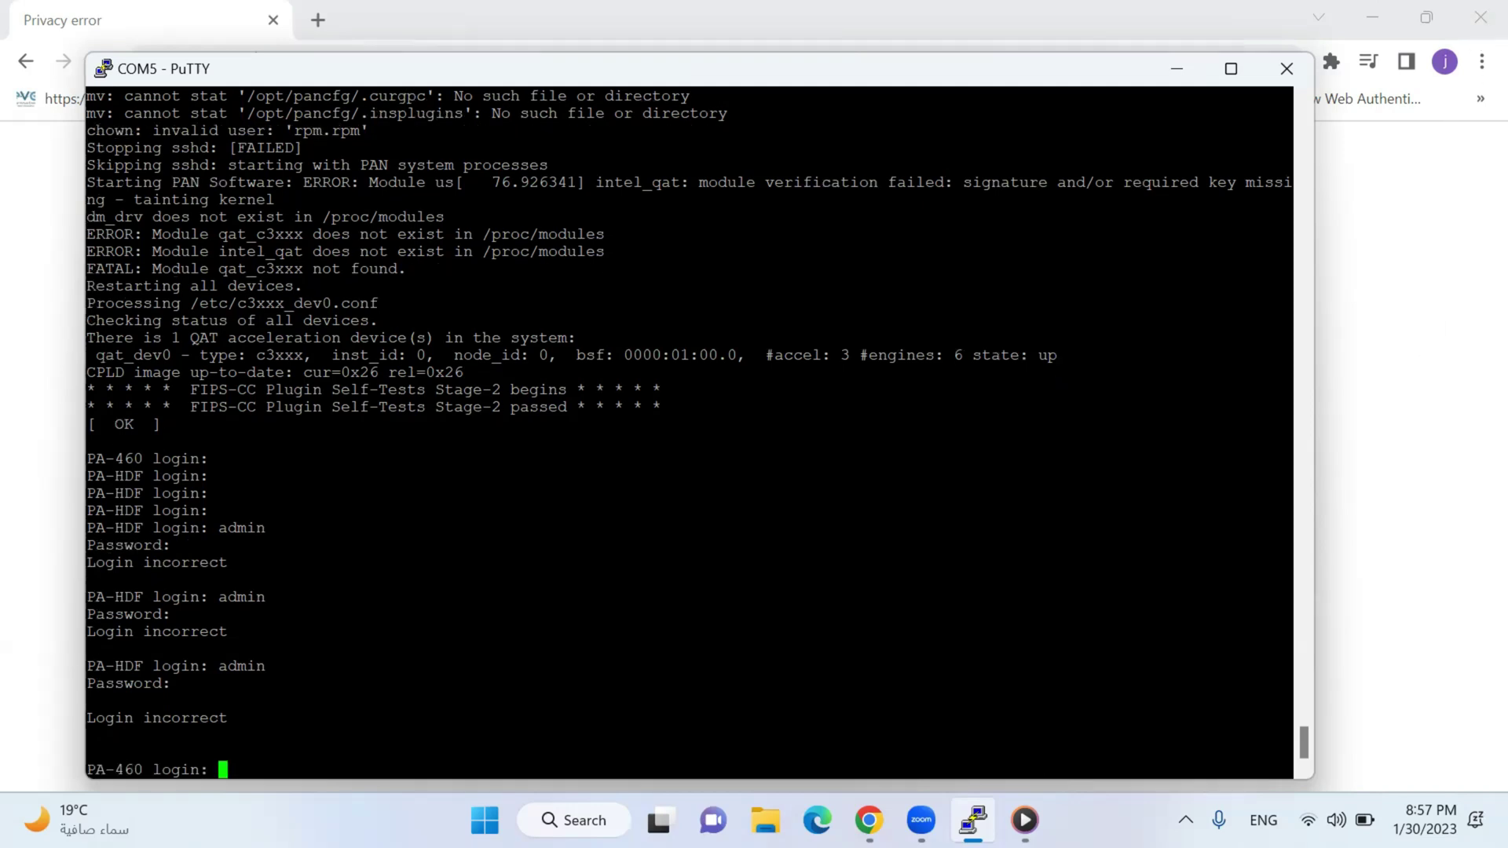
Step: Log in as admin and replace the default password, entering old and new passwords
key("Return")
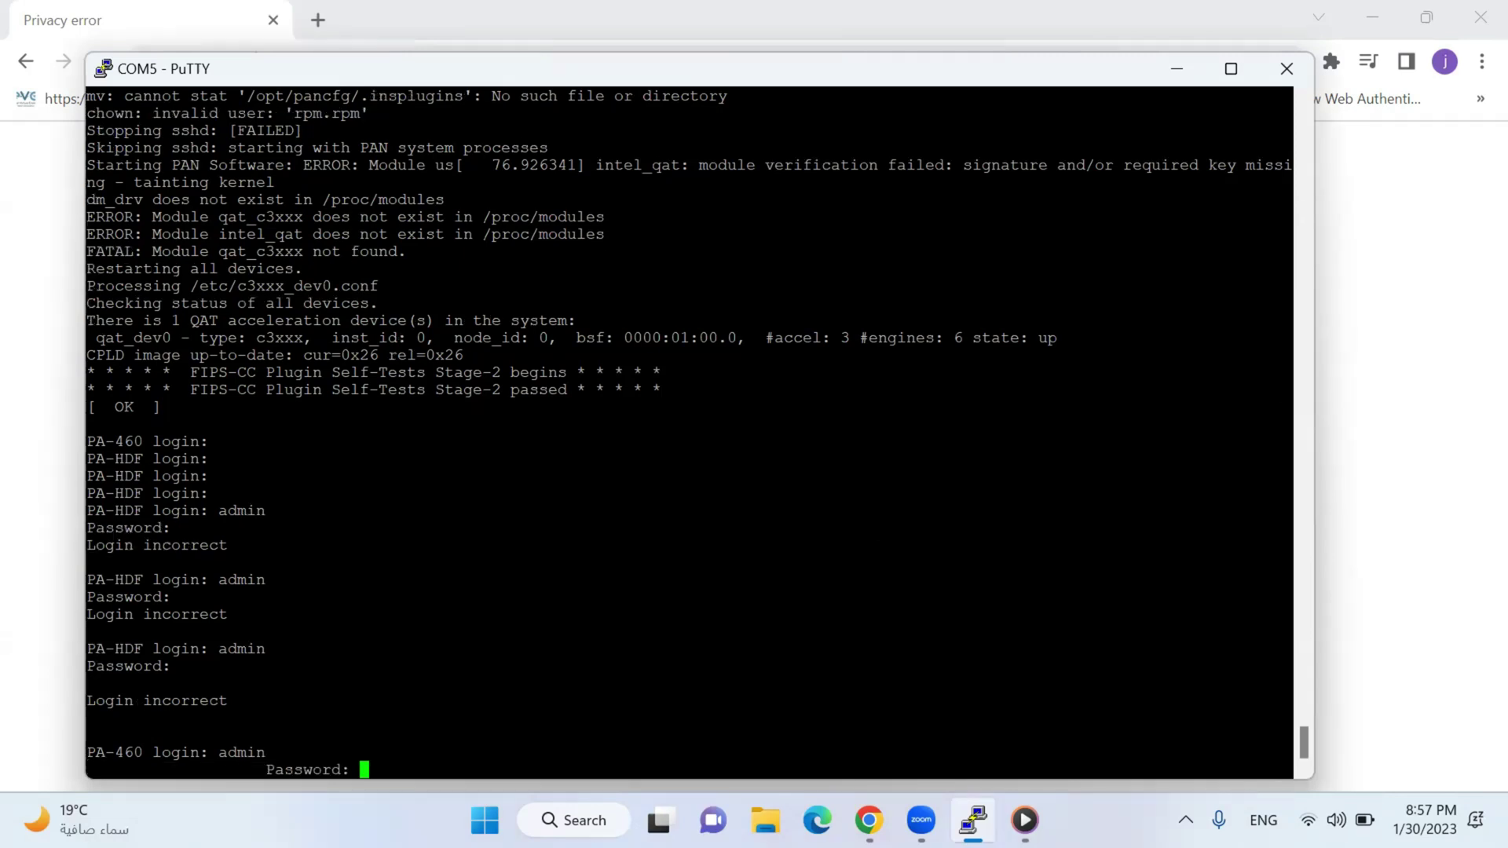
key("Return")
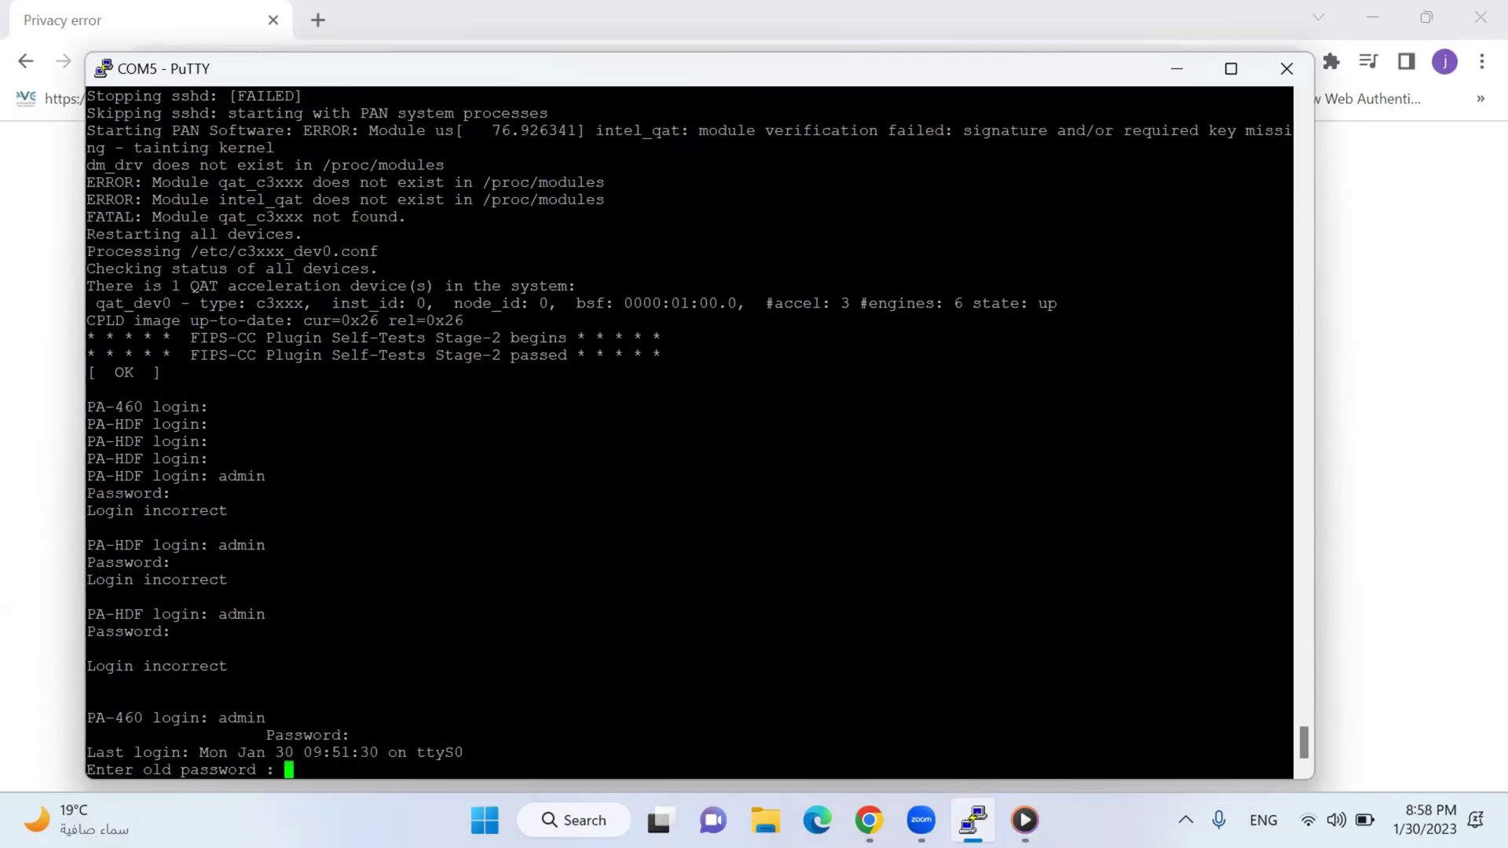
key("Return")
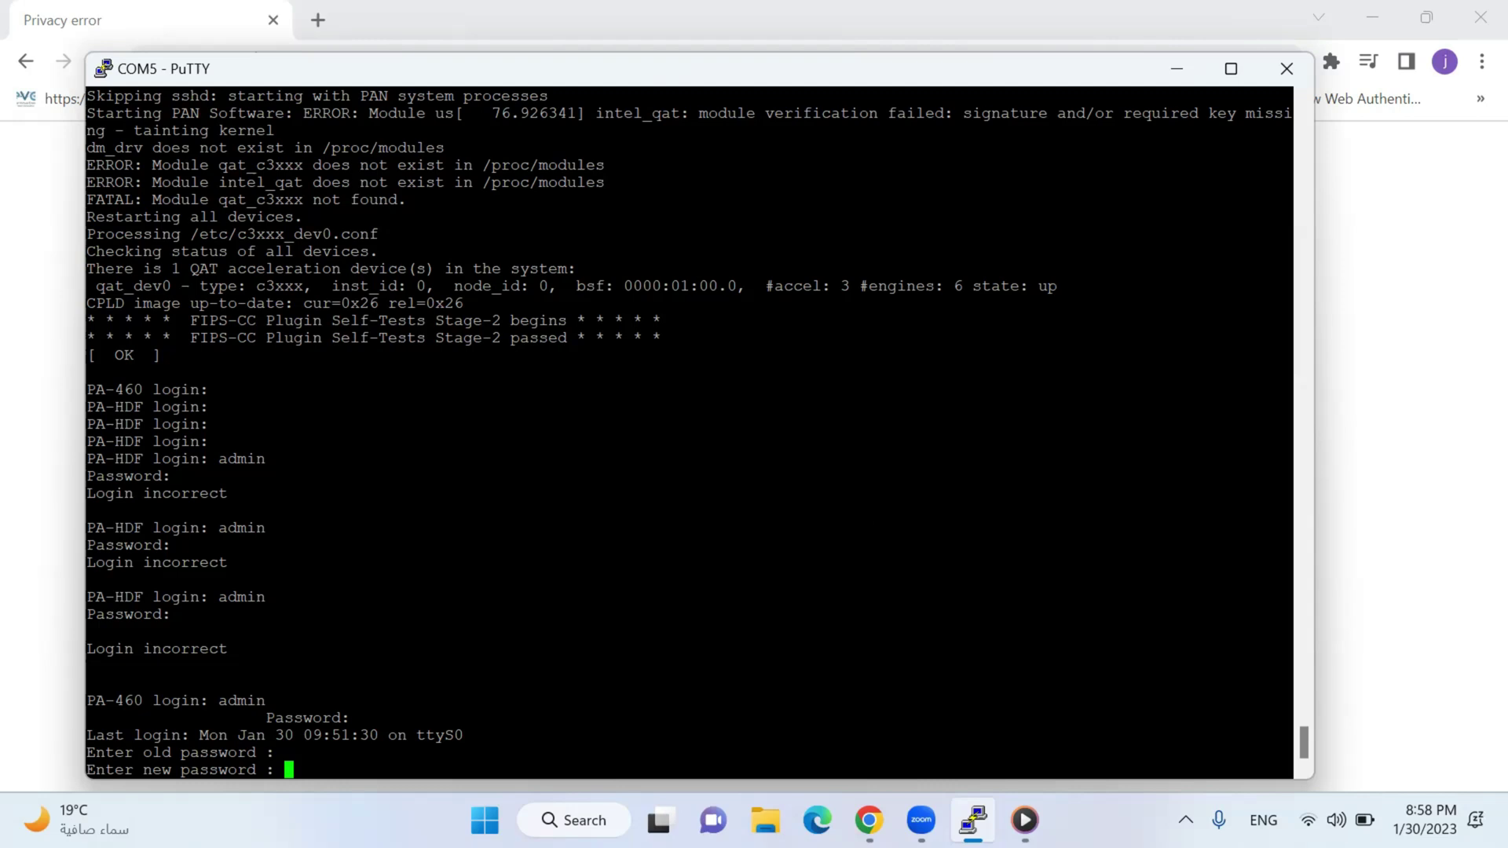
key("Return")
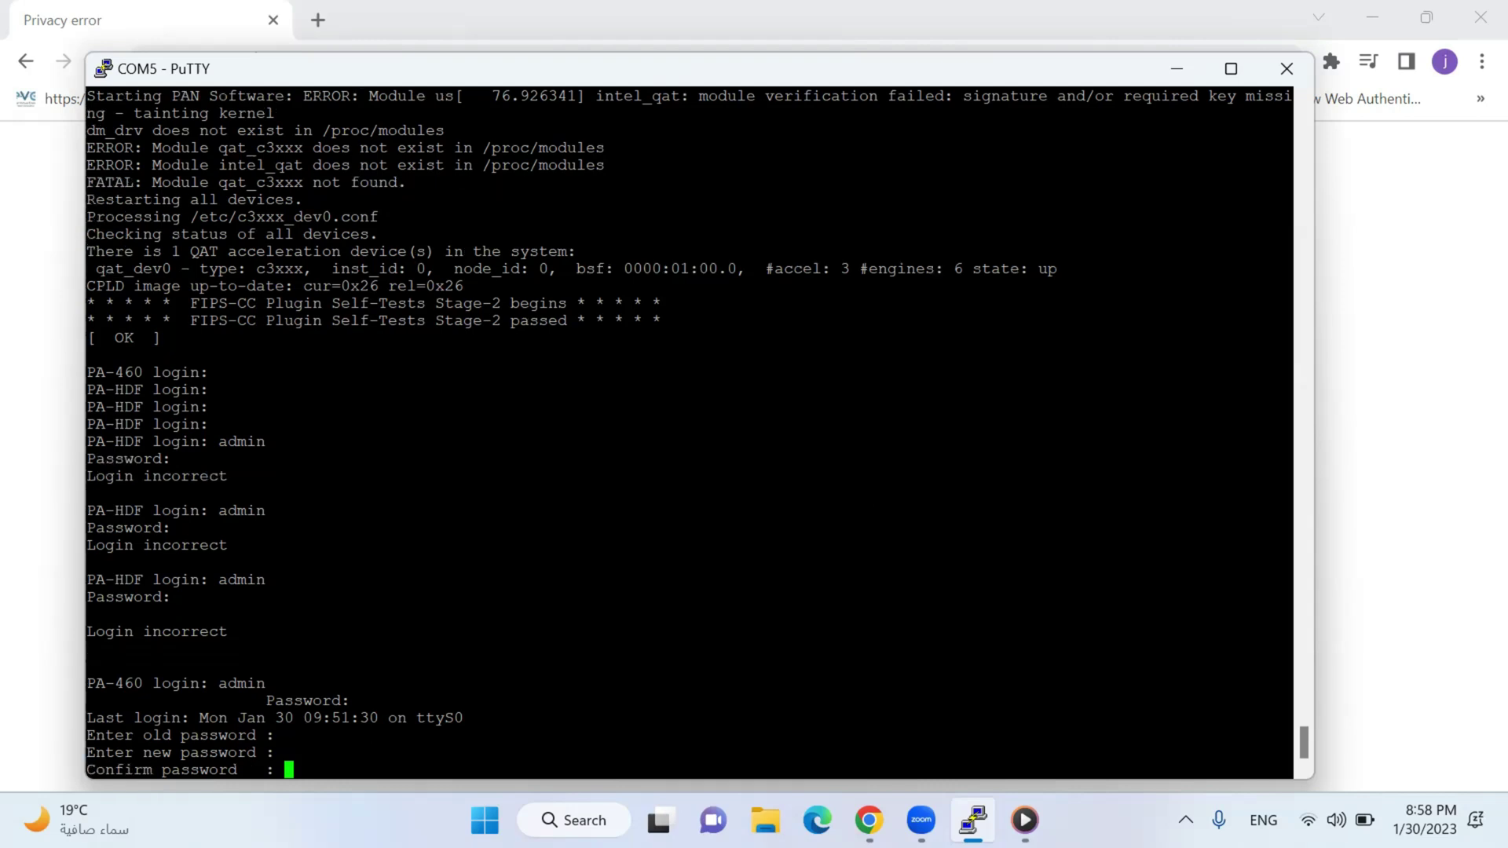
key("Return")
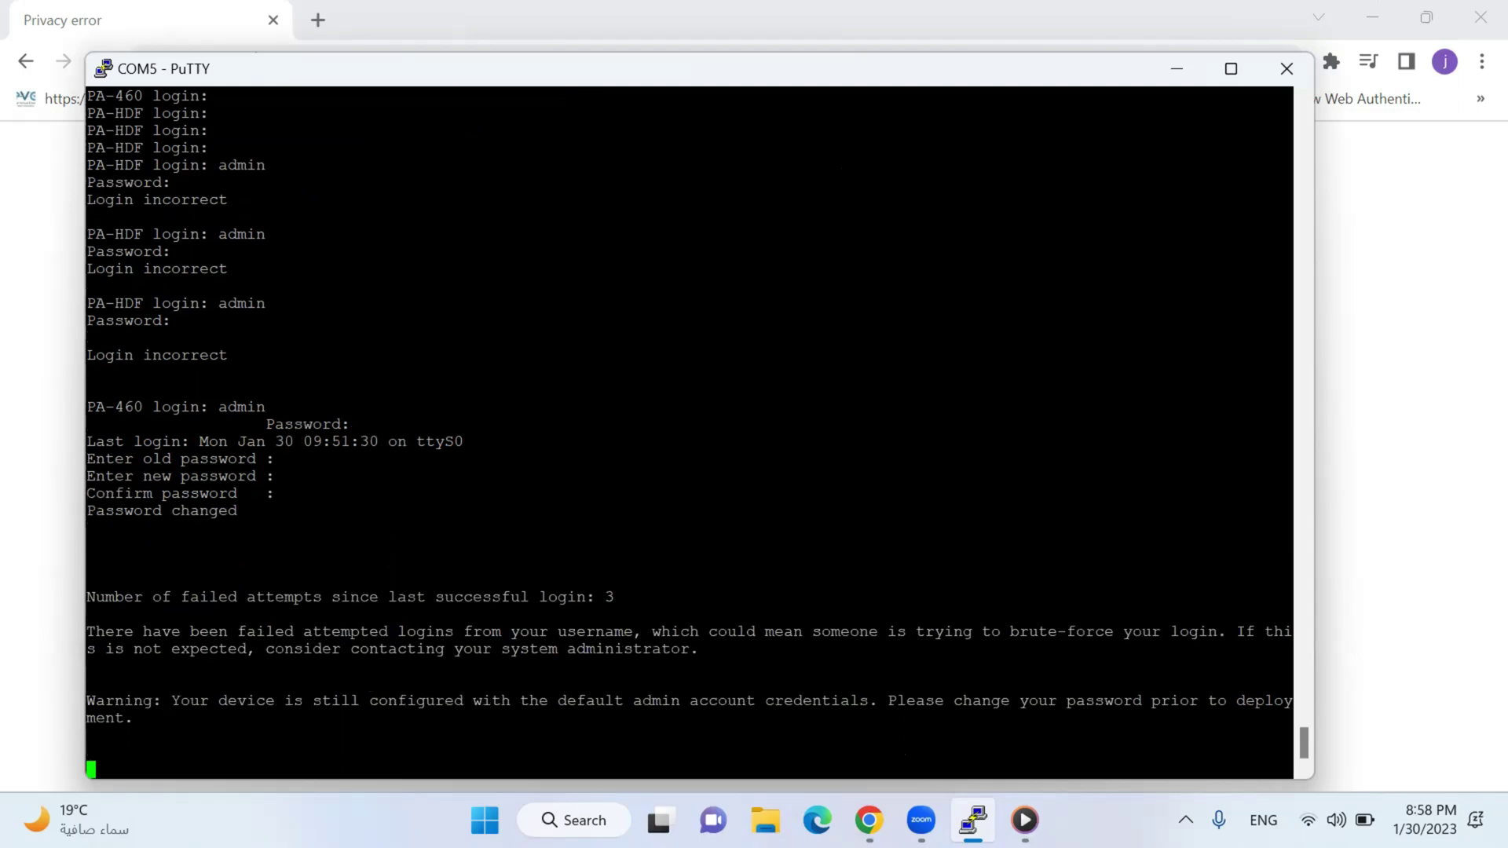
key("Return")
key("Return")
key("Return")
key("Return")
key("Return")
key("Return")
key("Return")
key("Return")
key("Return")
key("Return")
key("Return")
key("Return")
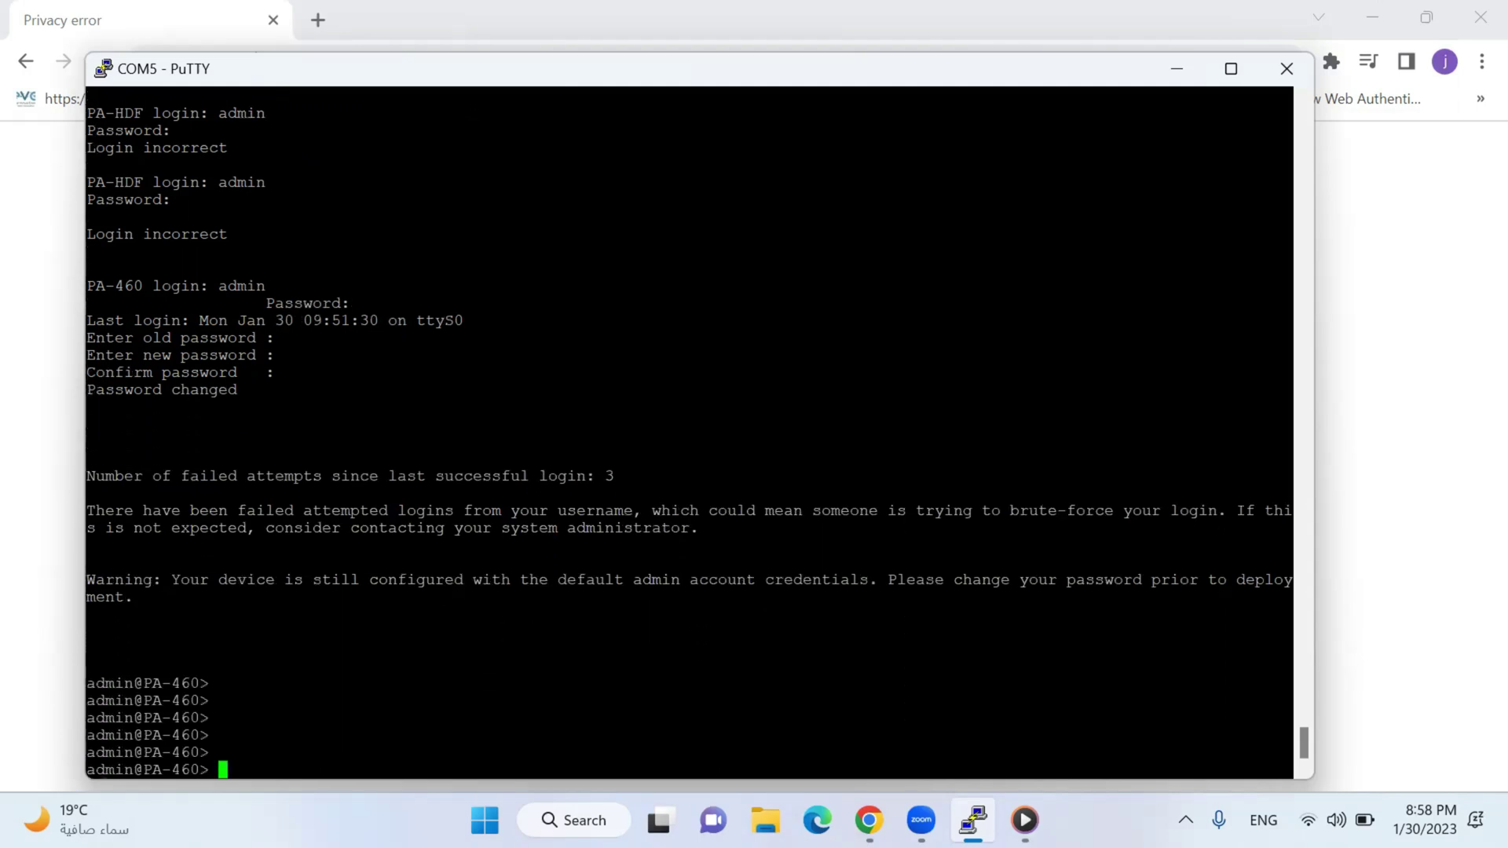
Step: Get fresh admin@PA-460> prompts and return to the browser
type("a")
key("Return")
key("Return")
key("Return")
key("Return")
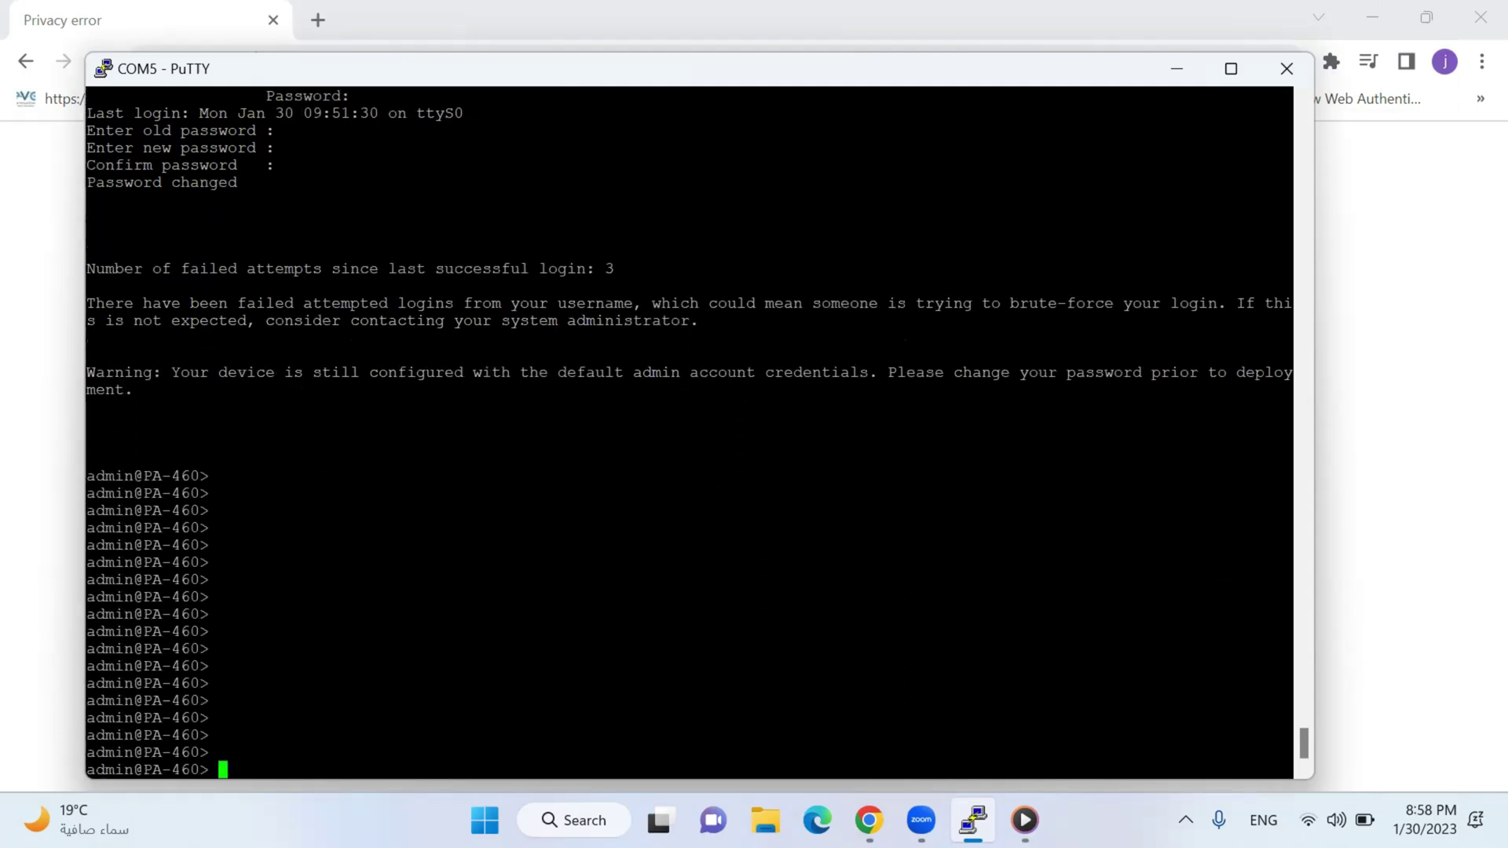
key("alt+Tab")
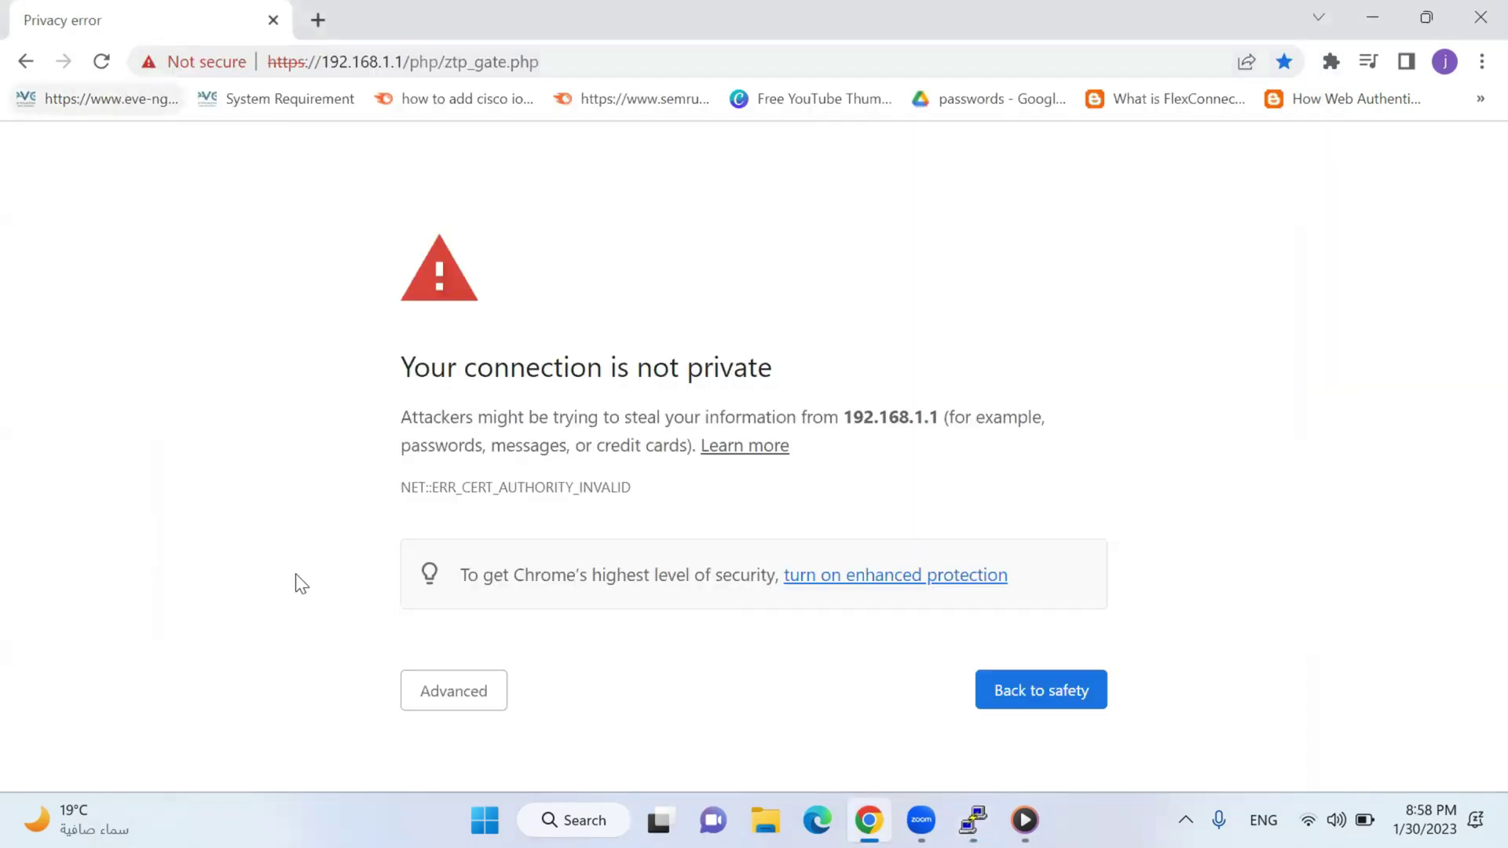
Step: Bypass Chrome's privacy warning and proceed to 192.168.1.1 (unsafe)
left_click(102, 62)
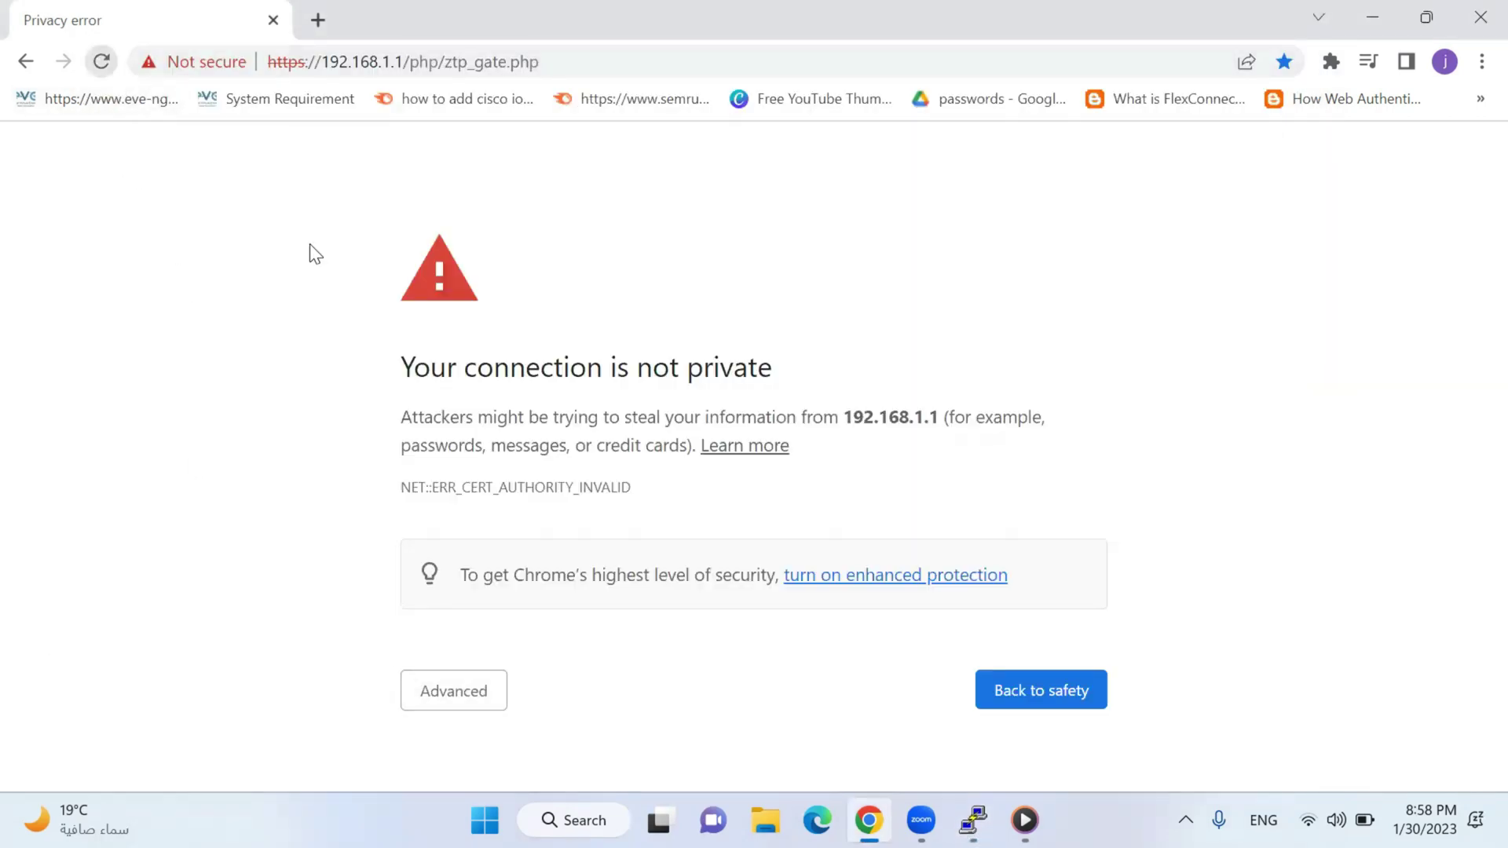
left_click(477, 700)
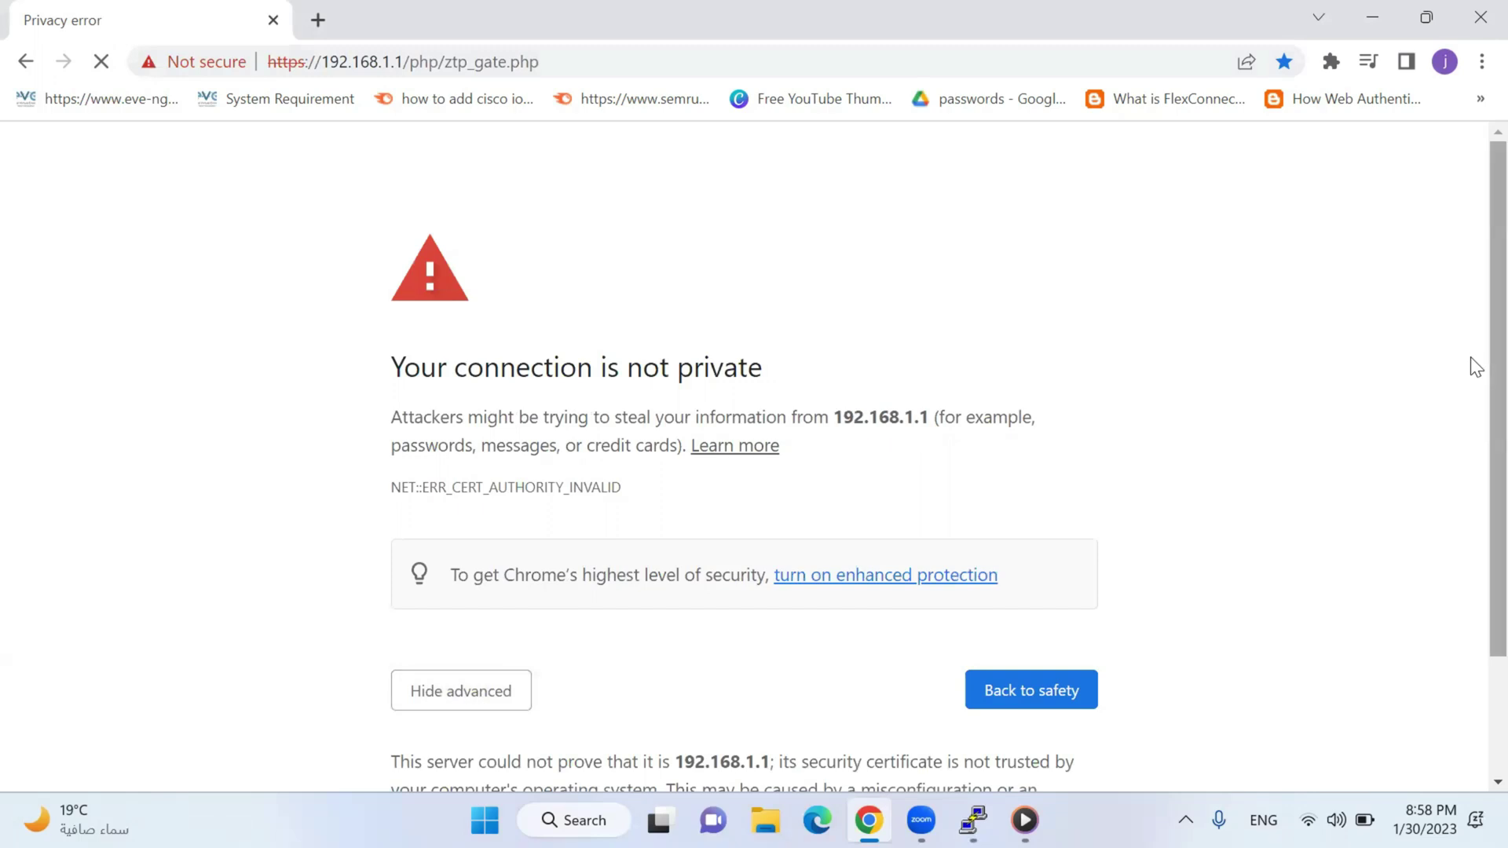
scroll(1475, 579, "down", 2)
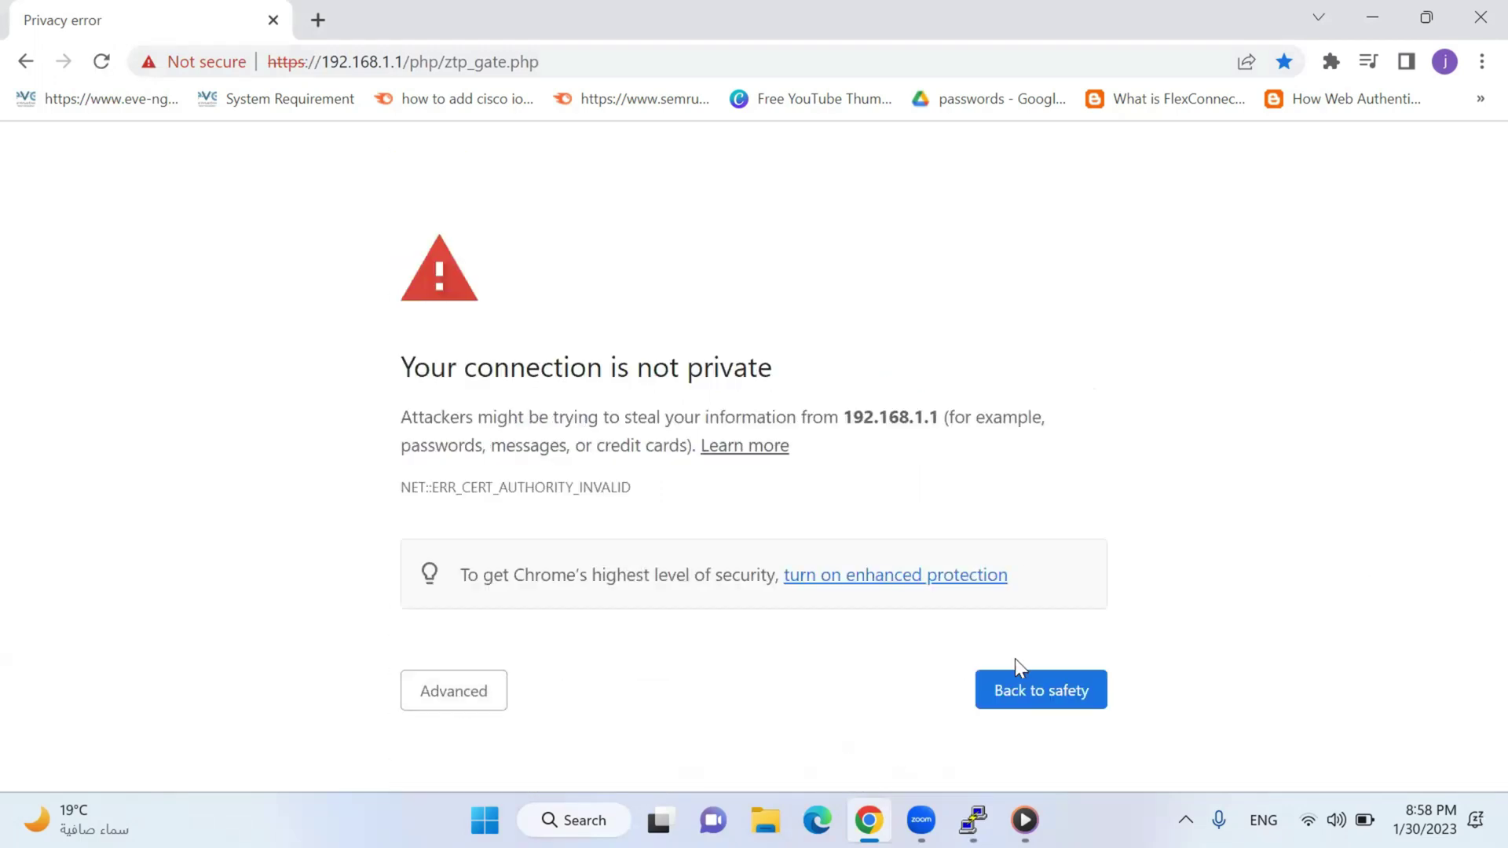
left_click(419, 695)
scroll(1475, 619, "down", 2)
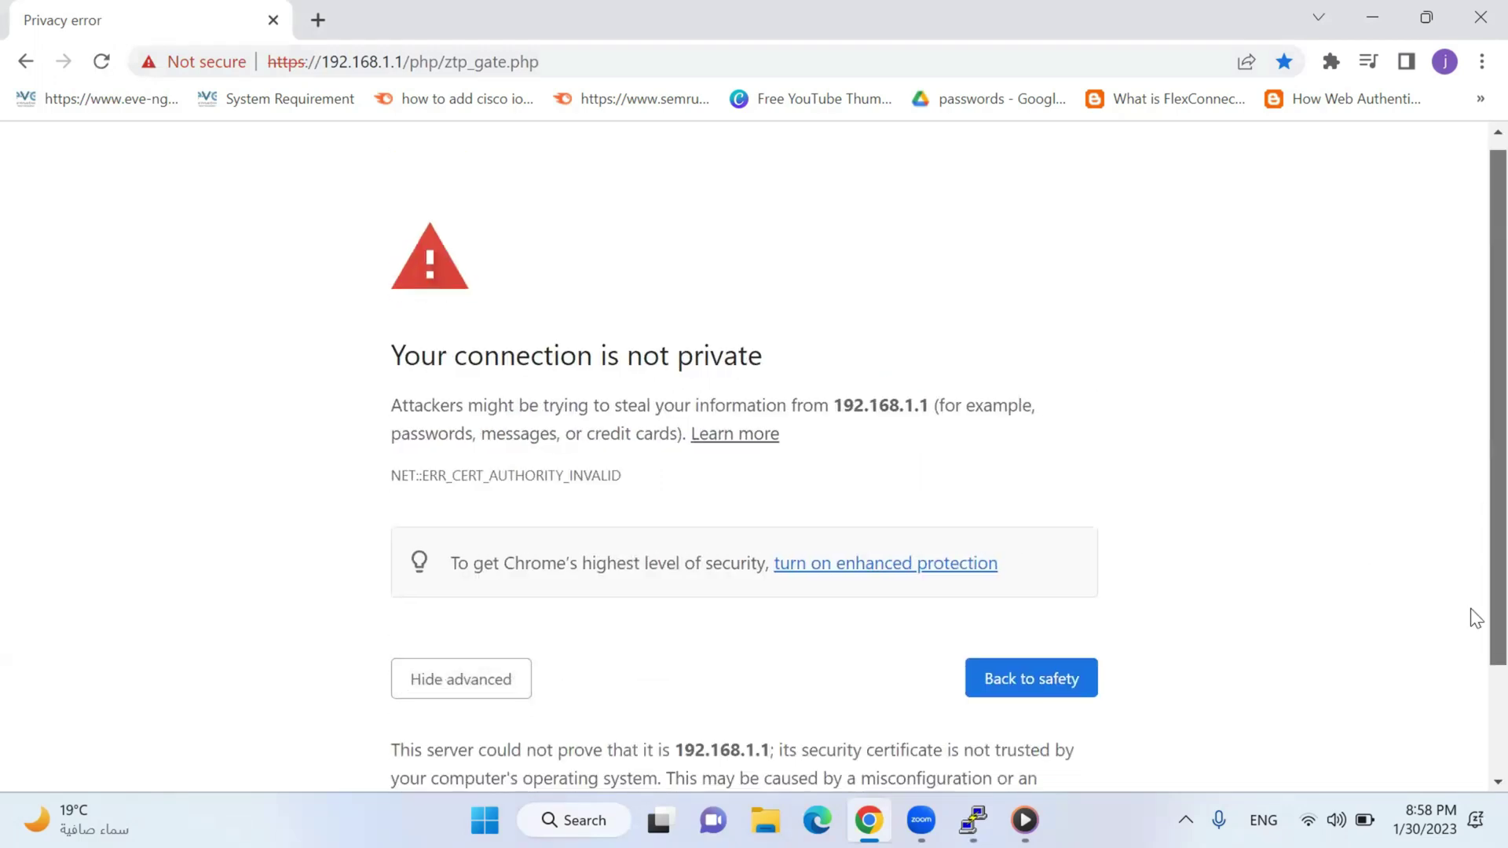
scroll(1475, 618, "down", 2)
left_click(394, 721)
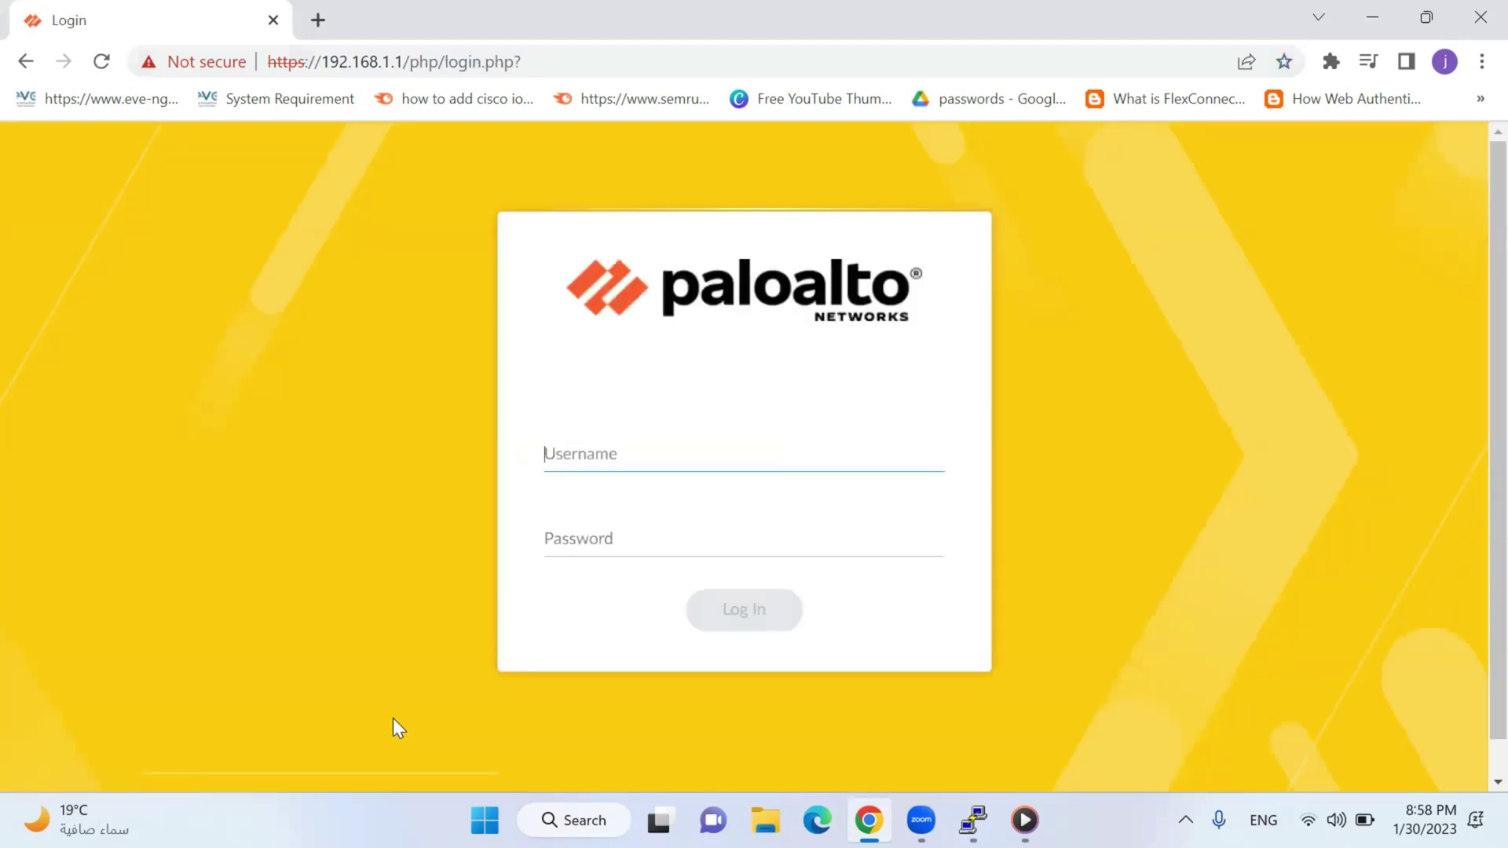
Step: Sign in to the PA-460 web interface as admin with the account password
type("admin")
key("Tab")
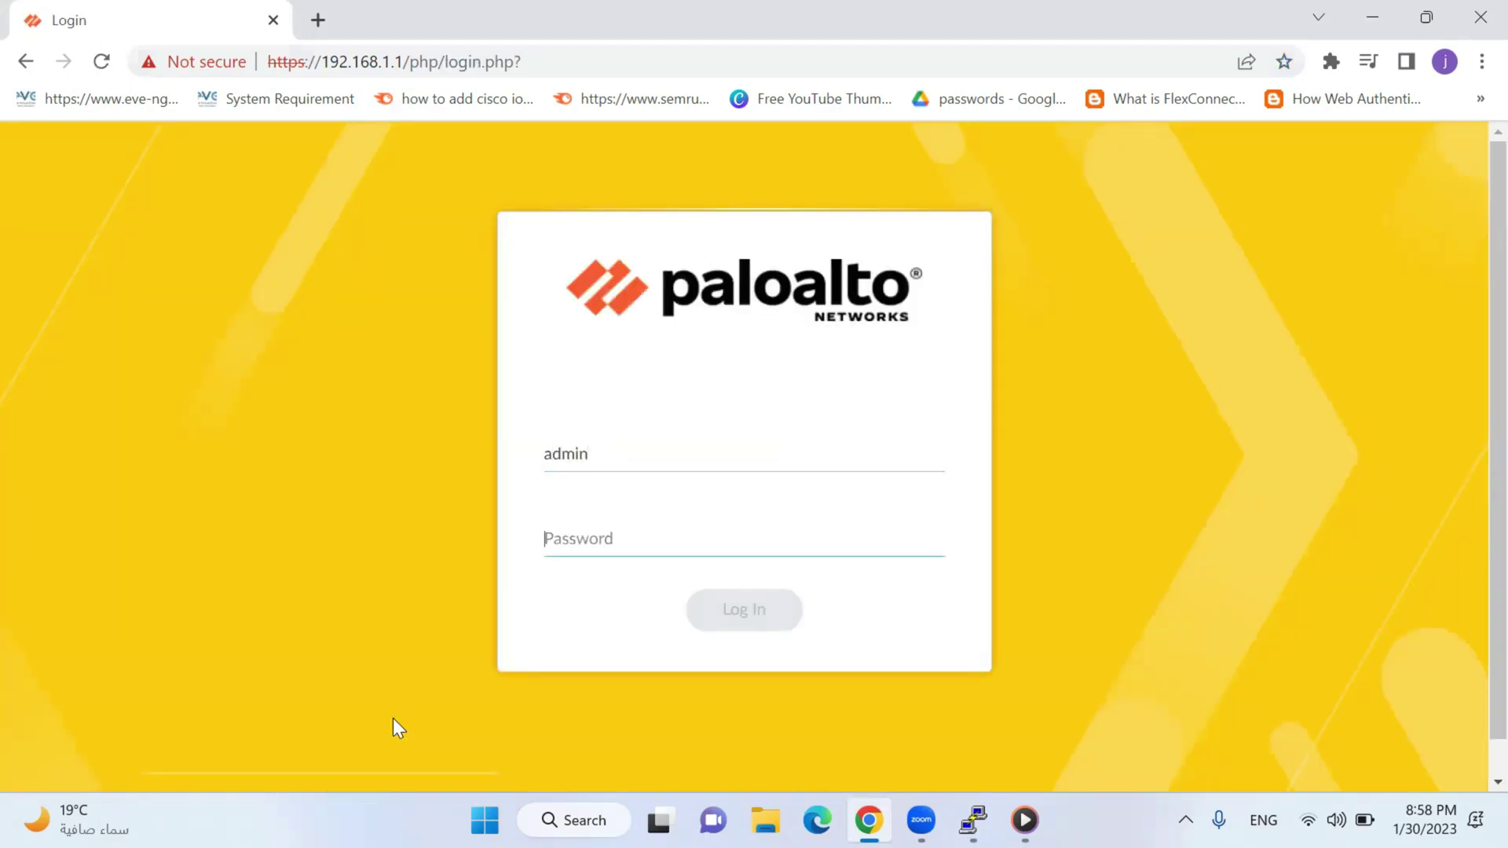
key("Return")
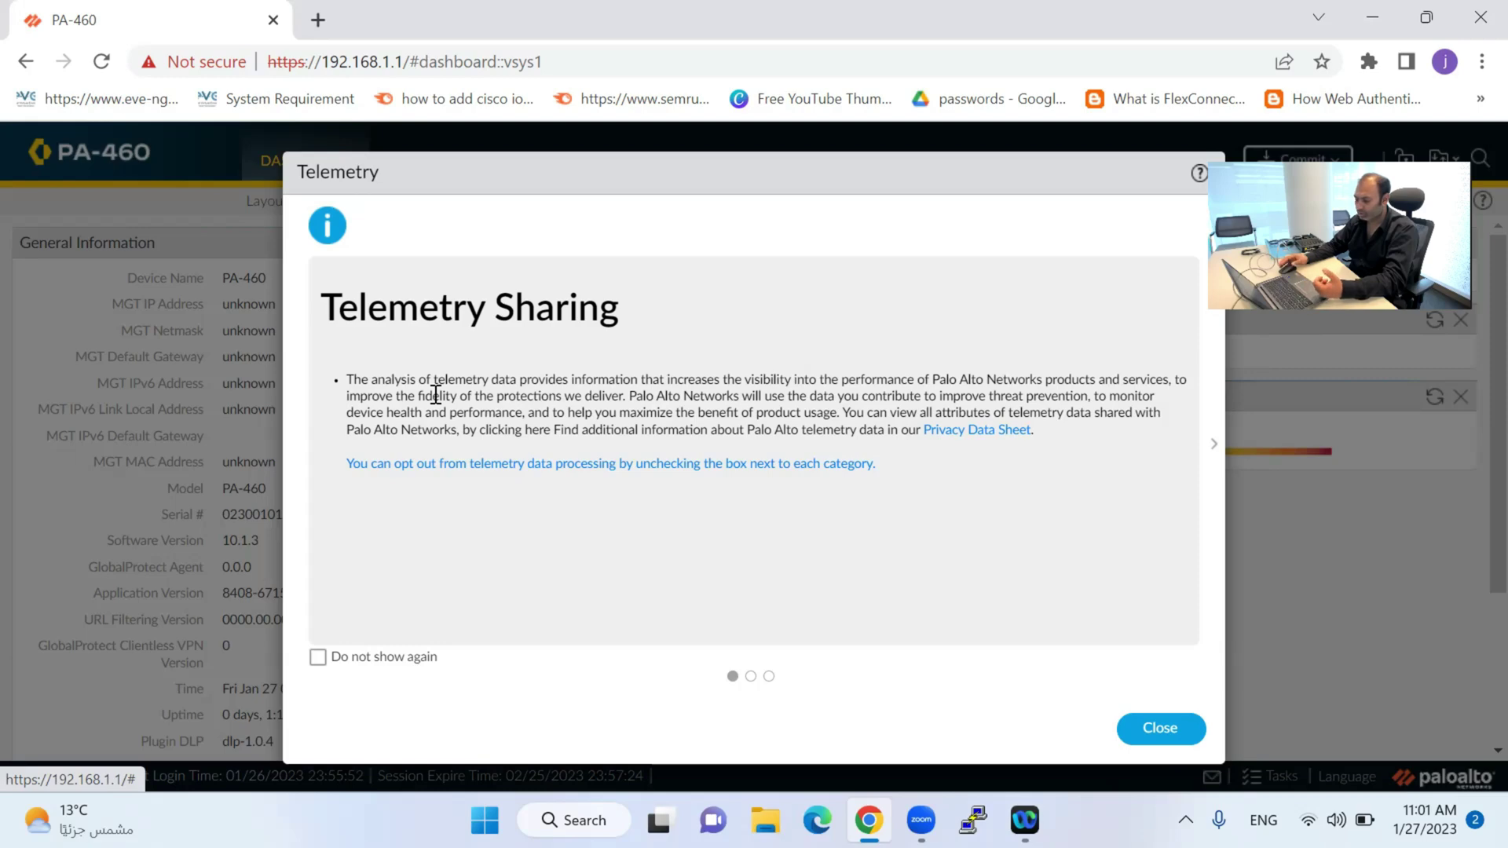
Step: Dismiss the Telemetry Sharing notice for good, postpone data collection, and open a new tab
left_click(338, 661)
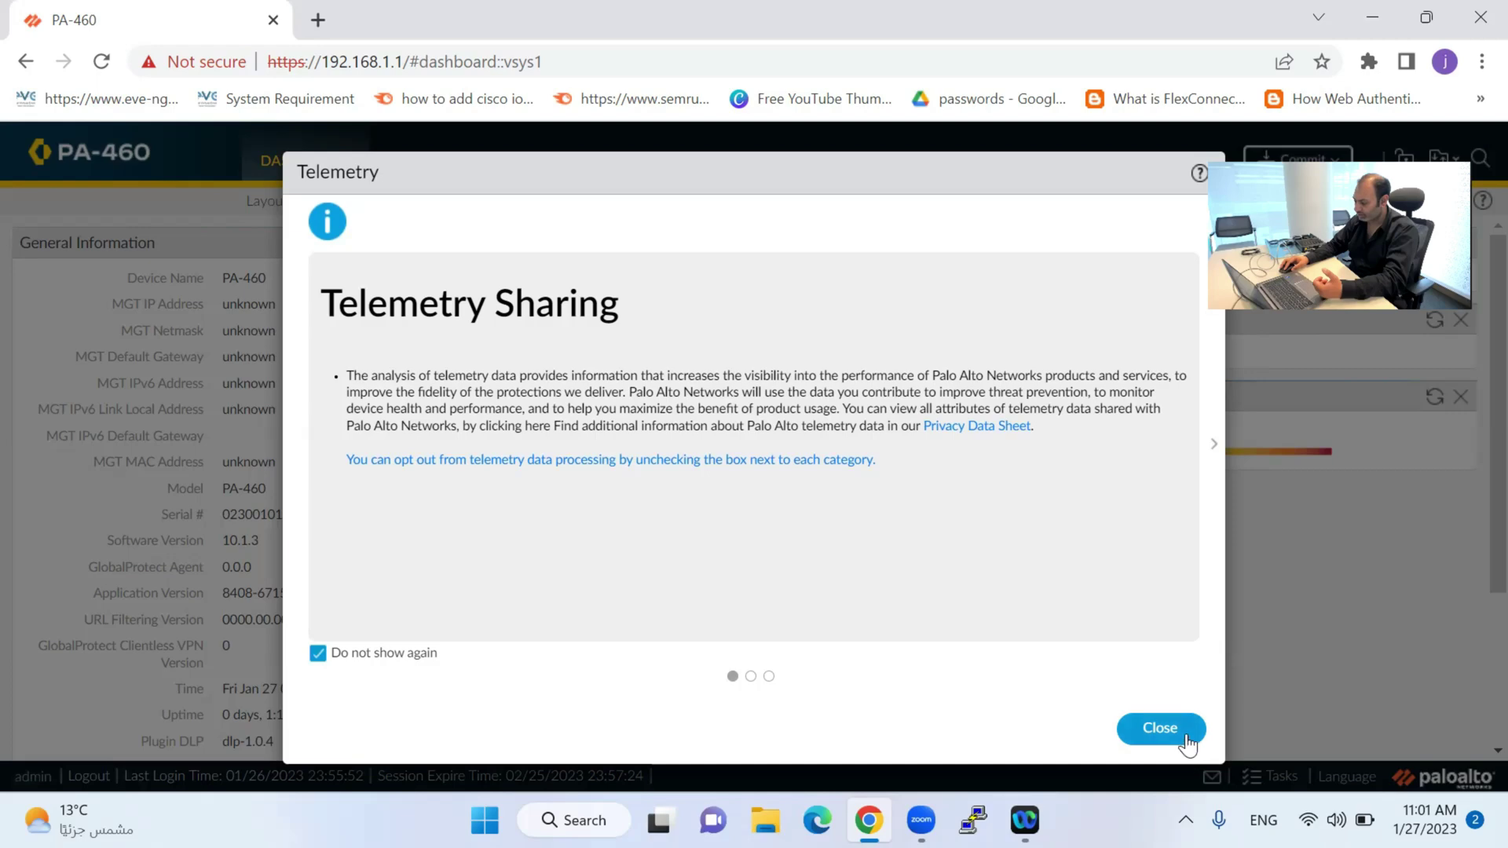
left_click(1185, 735)
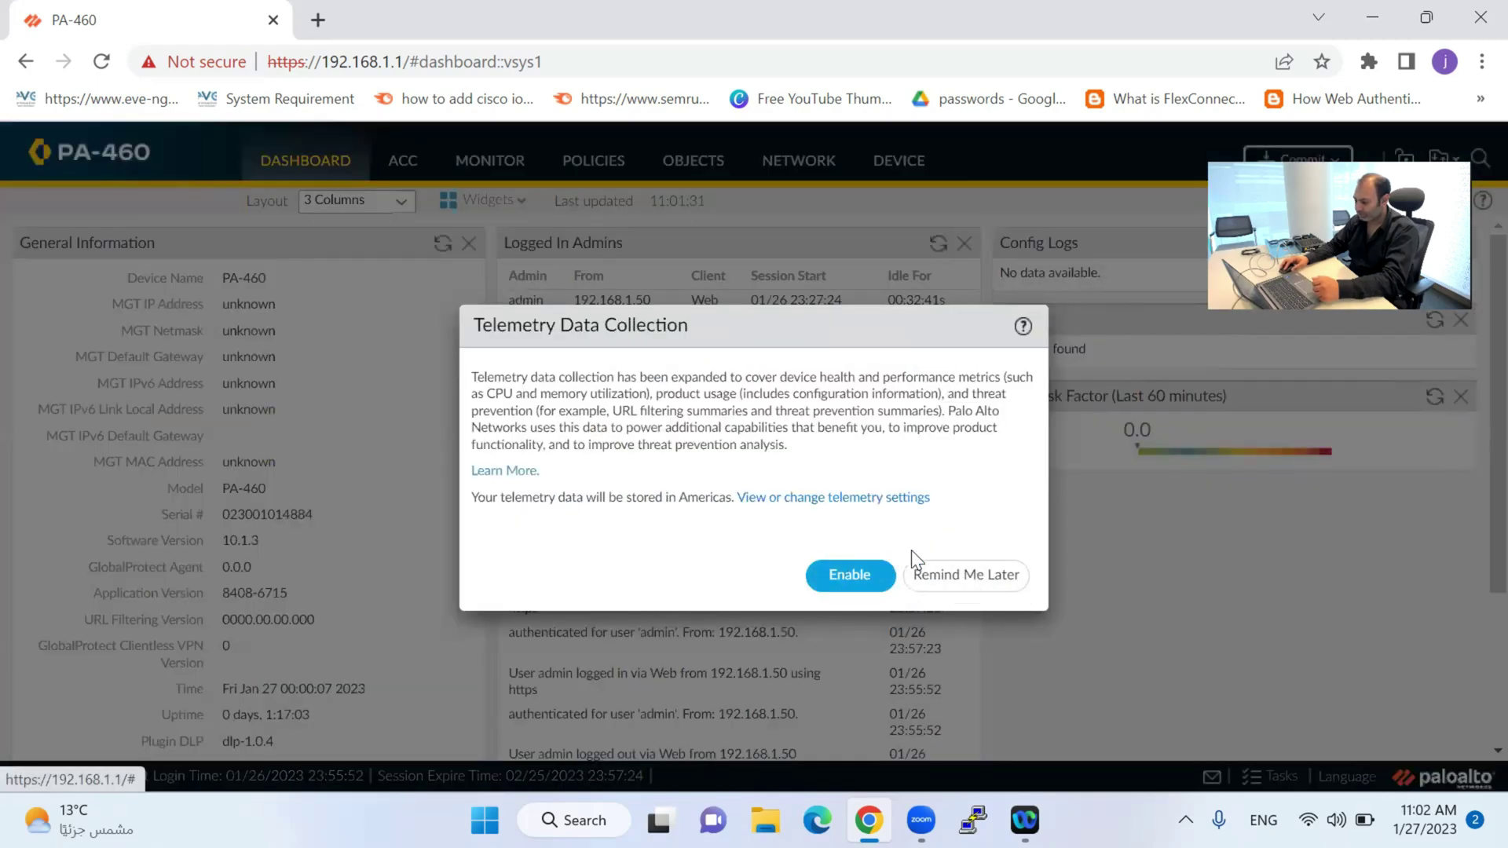
left_click(959, 581)
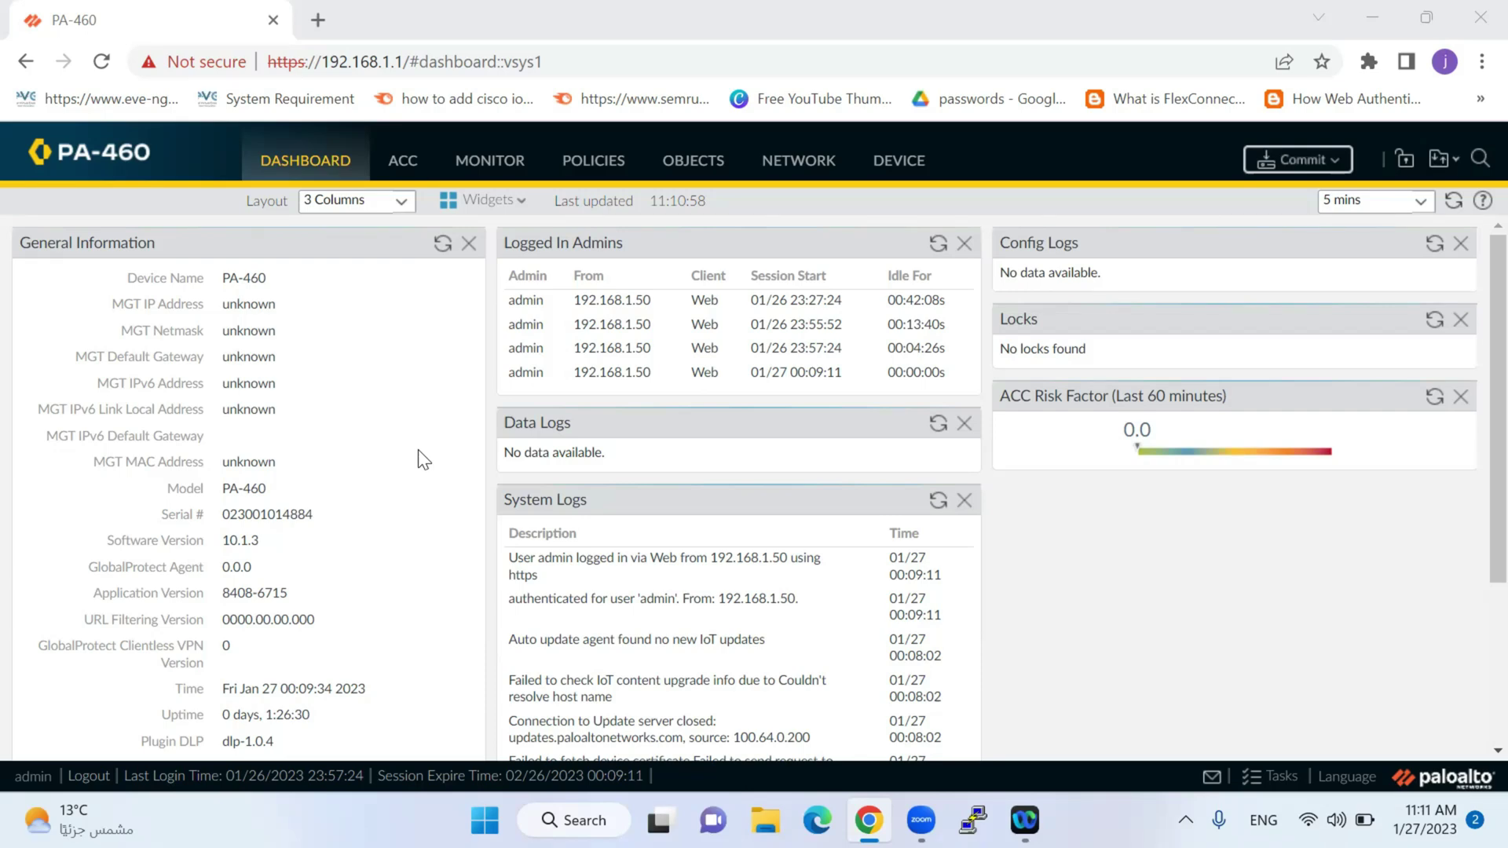
left_click(318, 20)
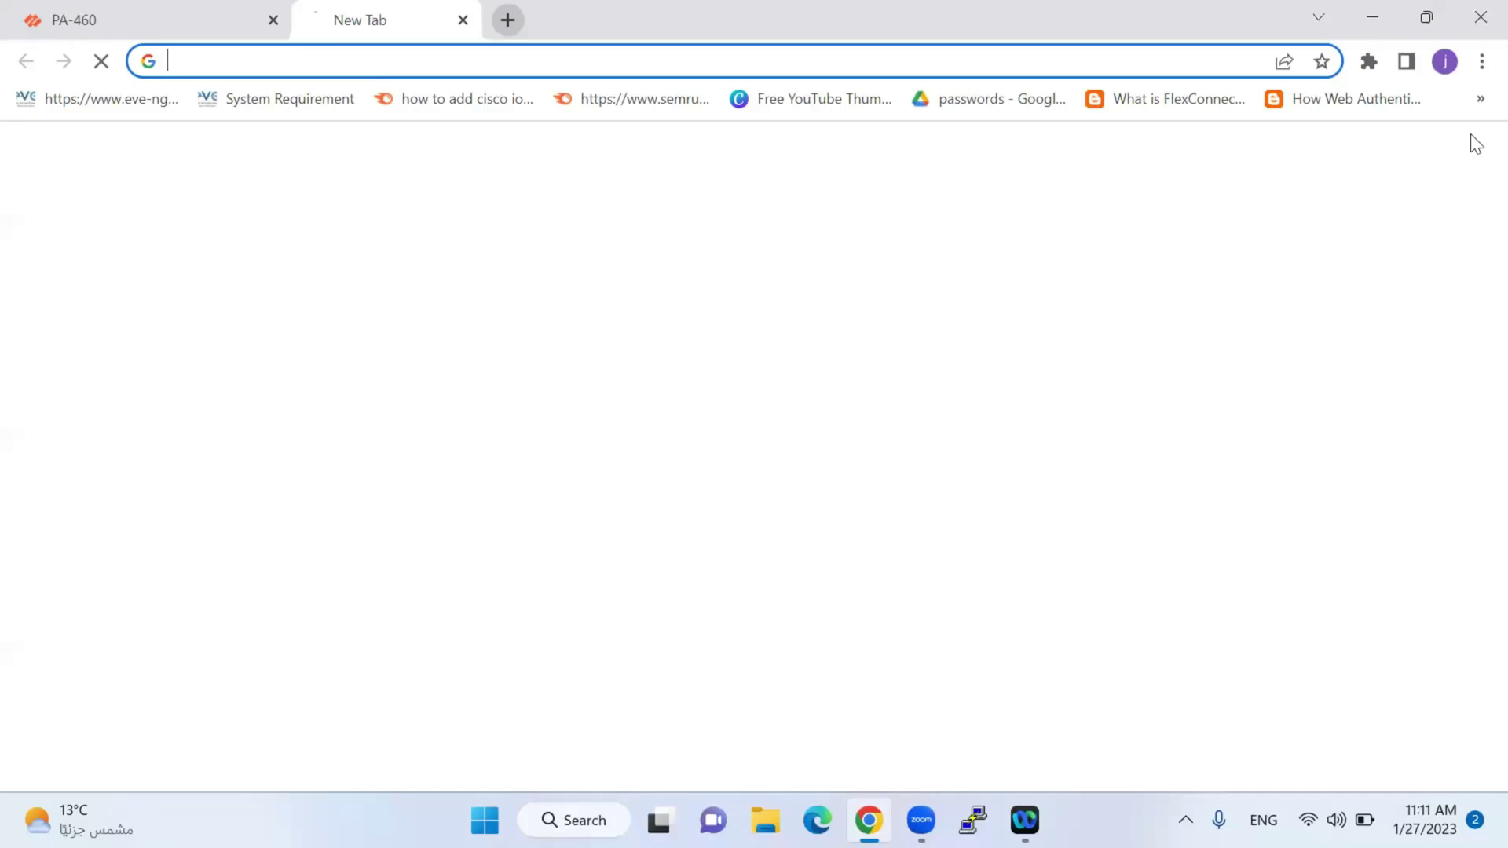
Step: Go to the Palo Alto Networks login page and start a Customer sign-in past the email step
type("www.")
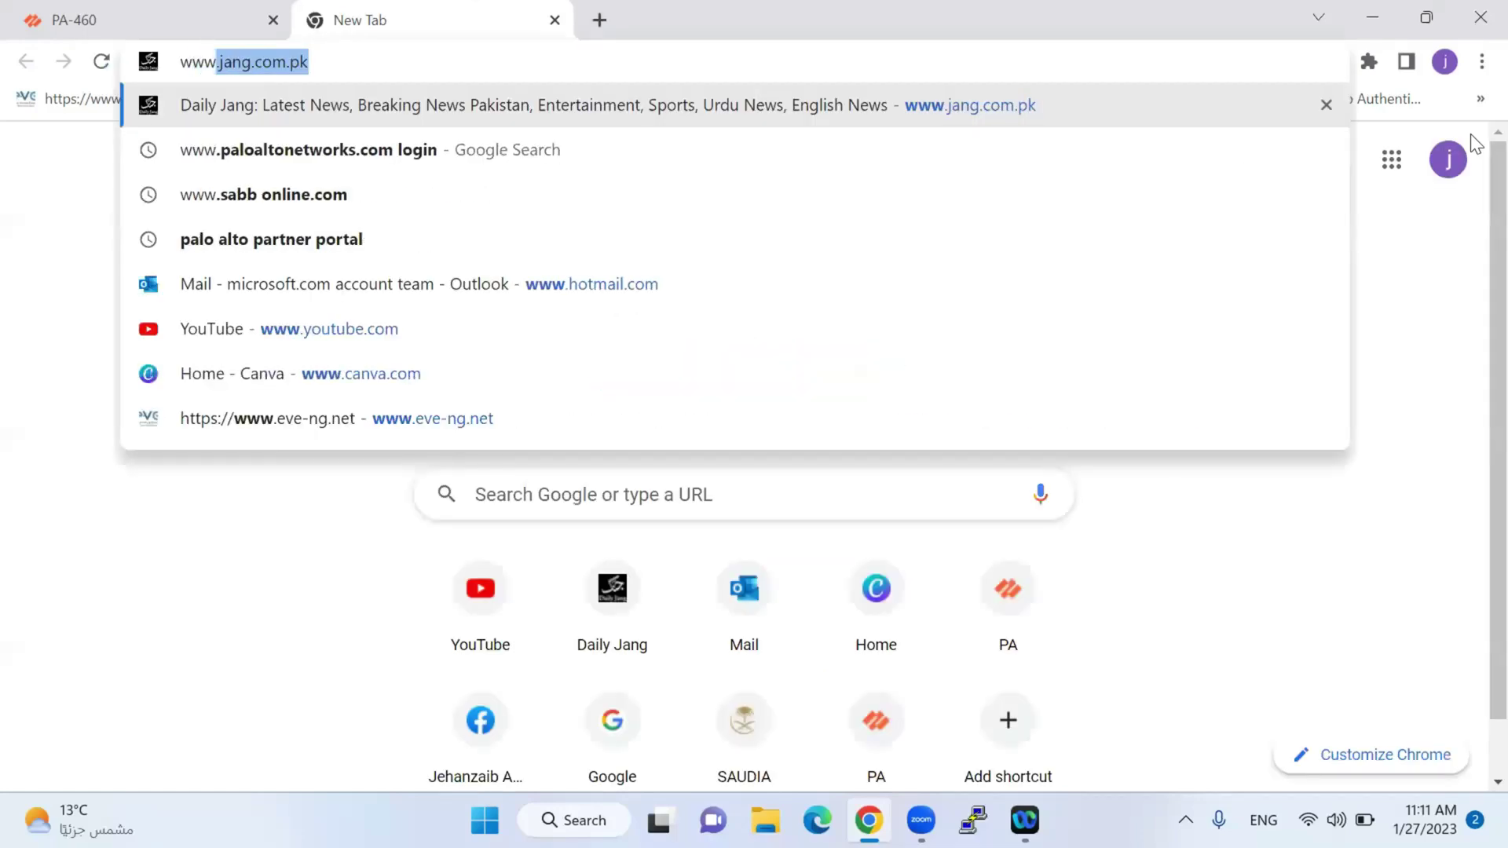
type("palo")
key("Return")
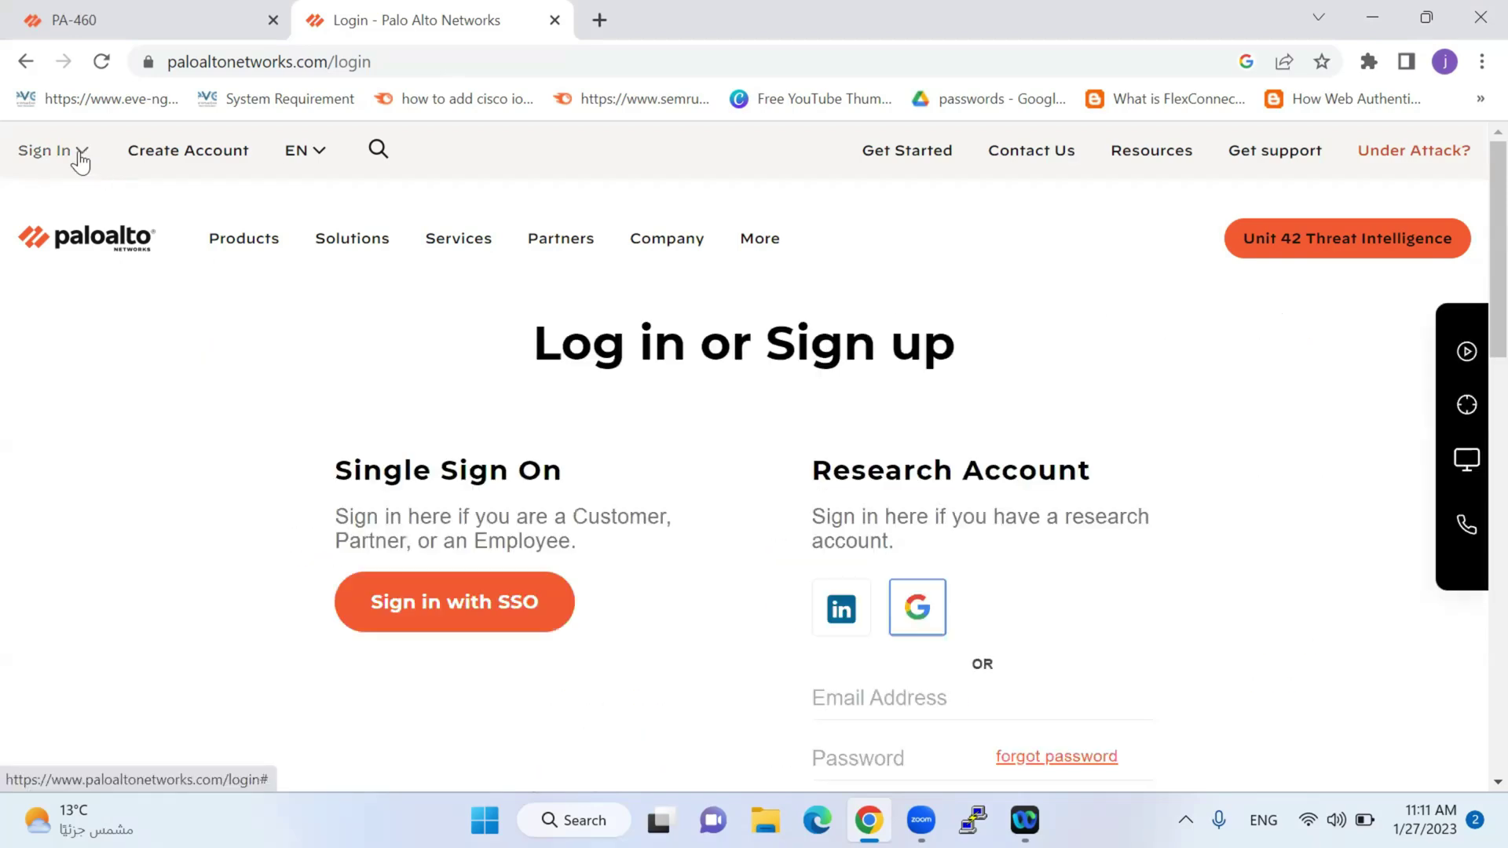
left_click(80, 161)
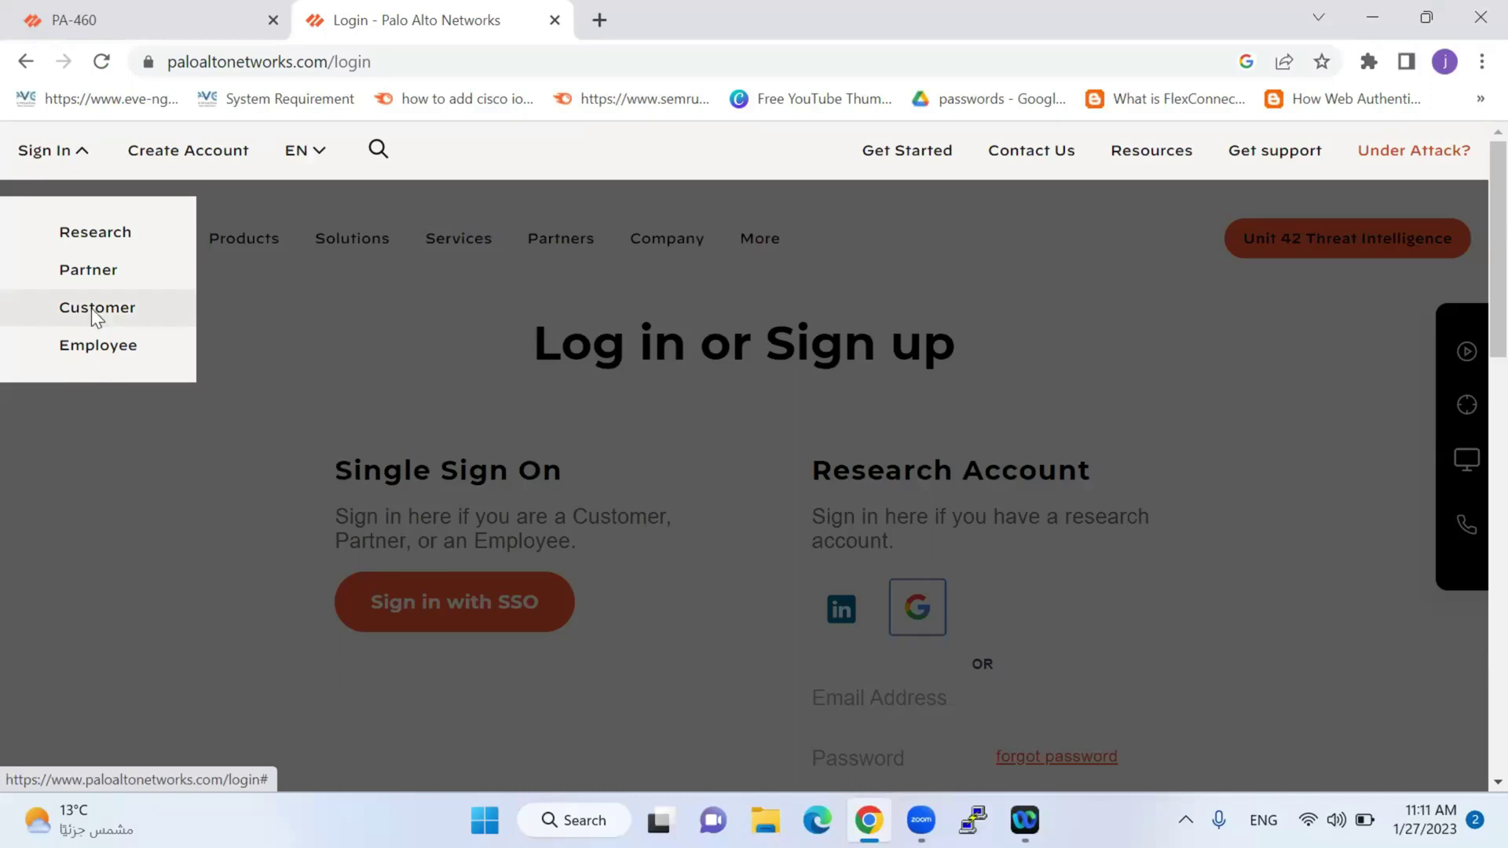
left_click(93, 313)
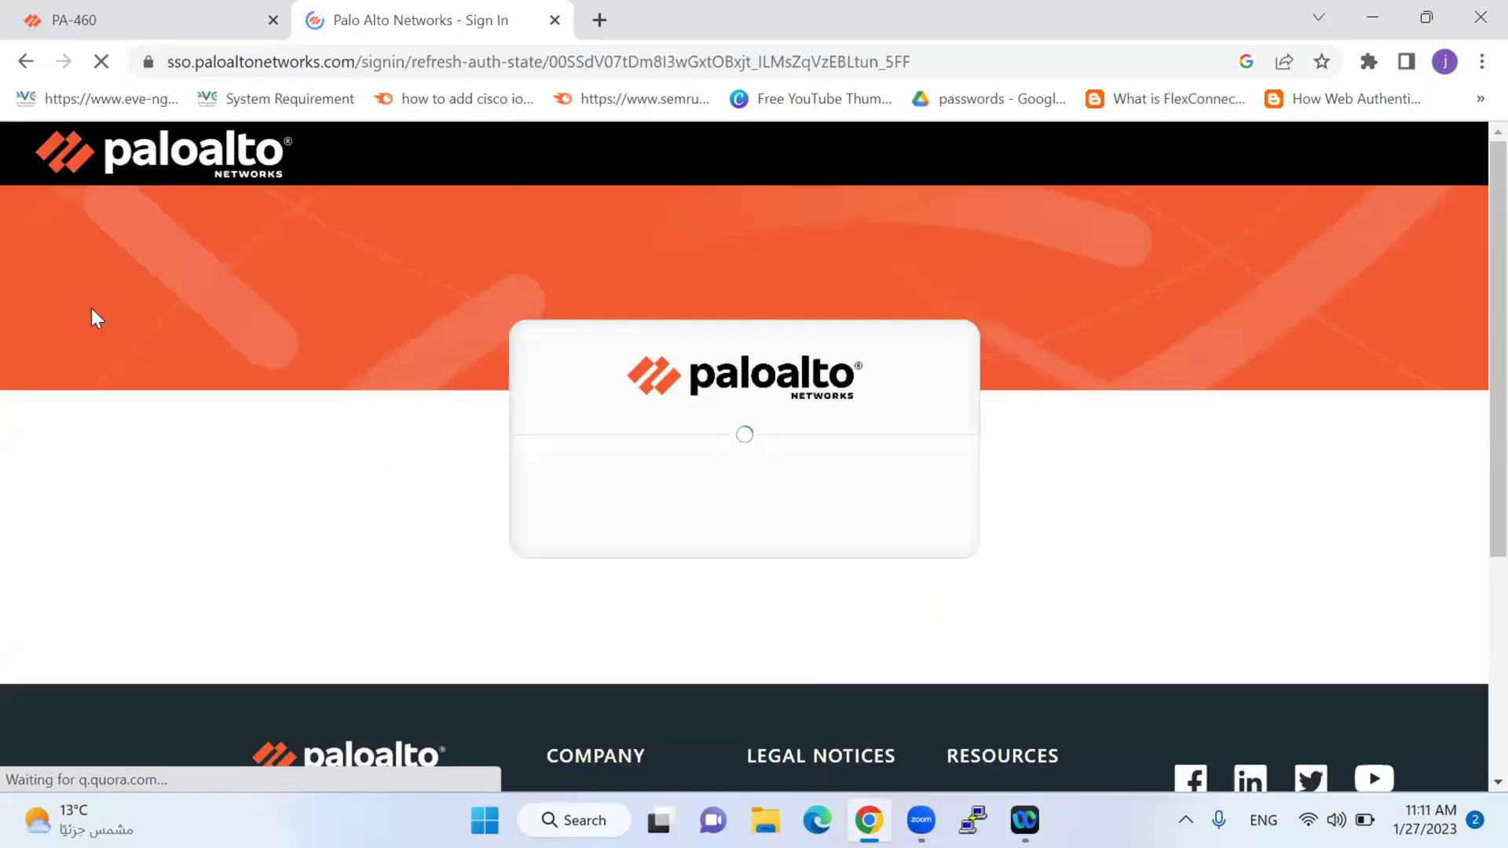
scroll(943, 650, "down", 3)
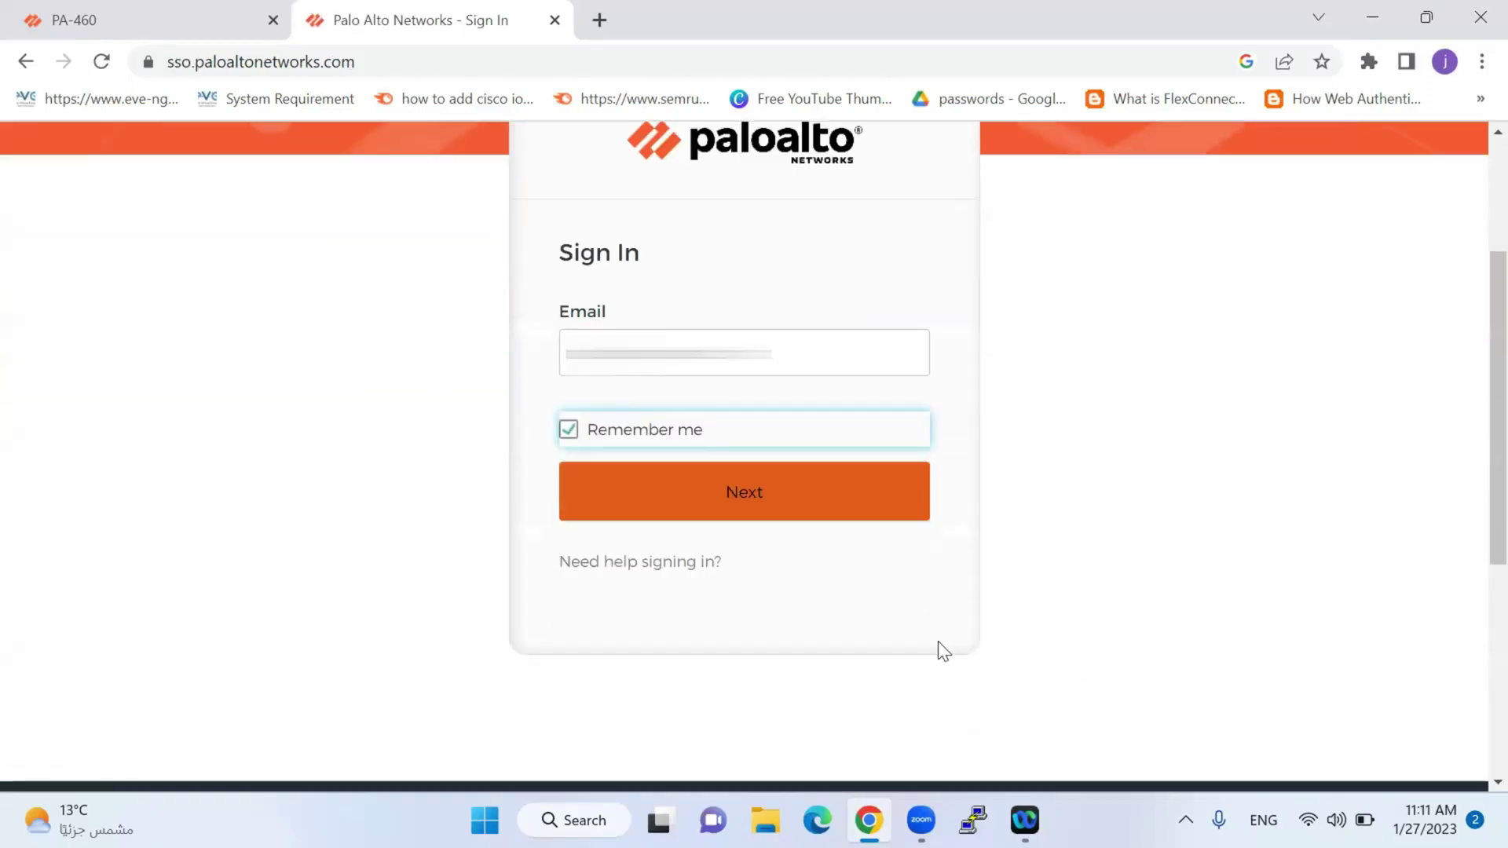
left_click(746, 493)
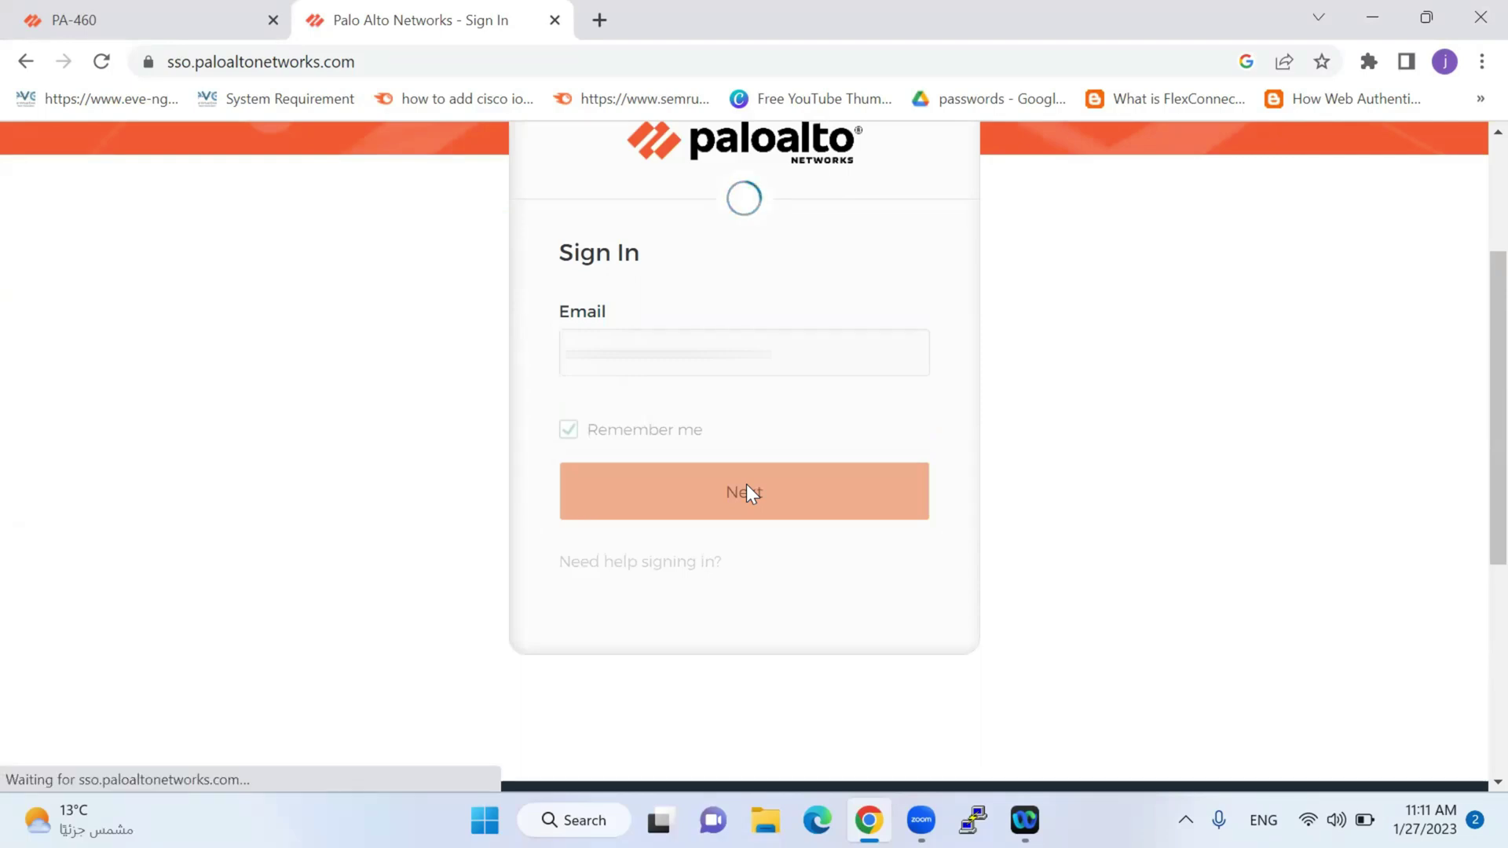
Step: Enter the account password, then request and submit the emailed verification code
type("••")
key("BackSpace")
key("BackSpace")
type("••••")
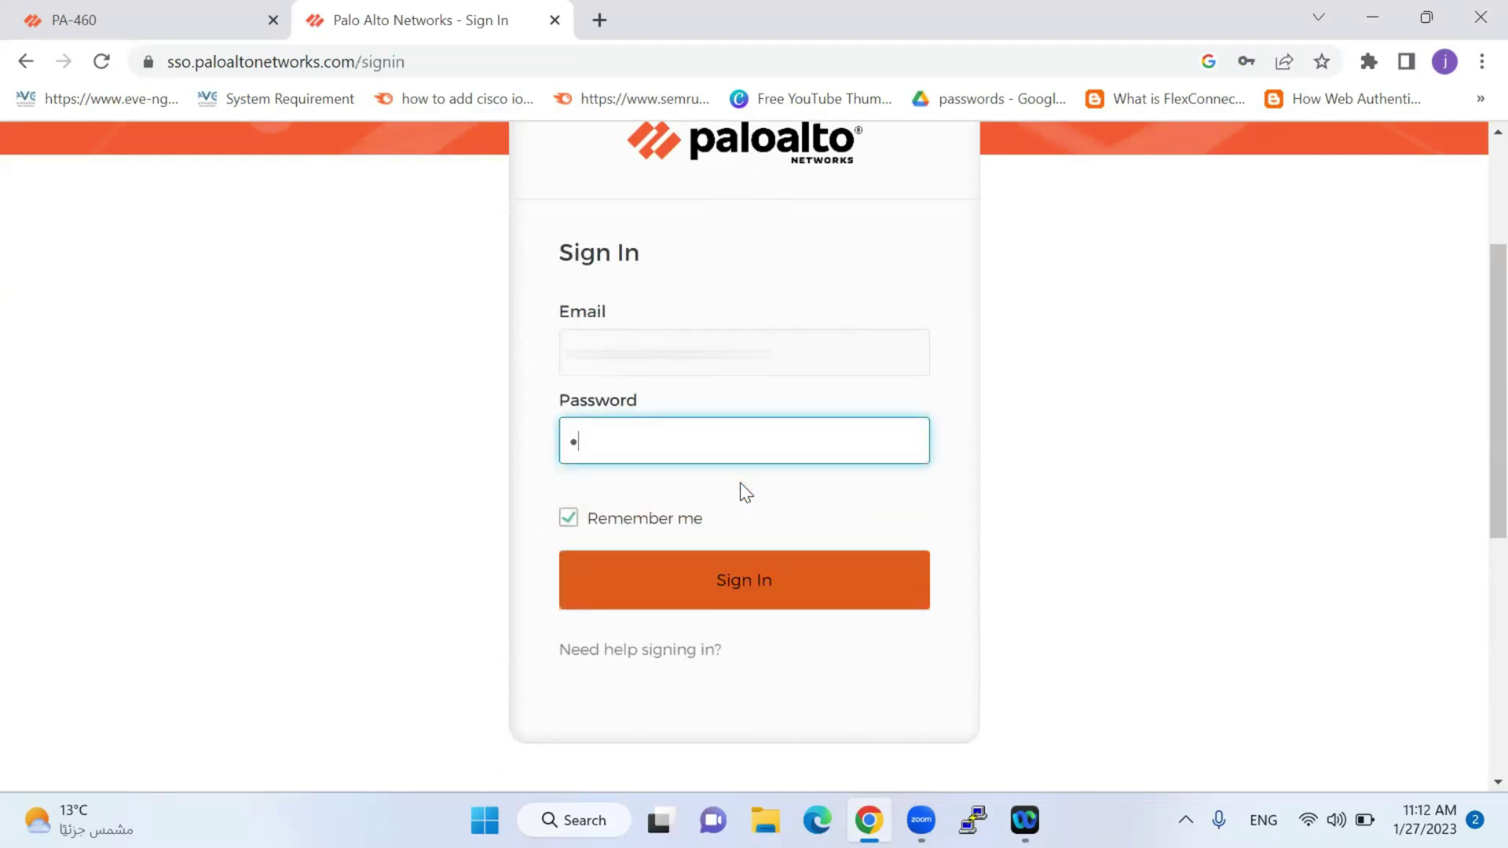
type("••••••••••")
left_click(772, 563)
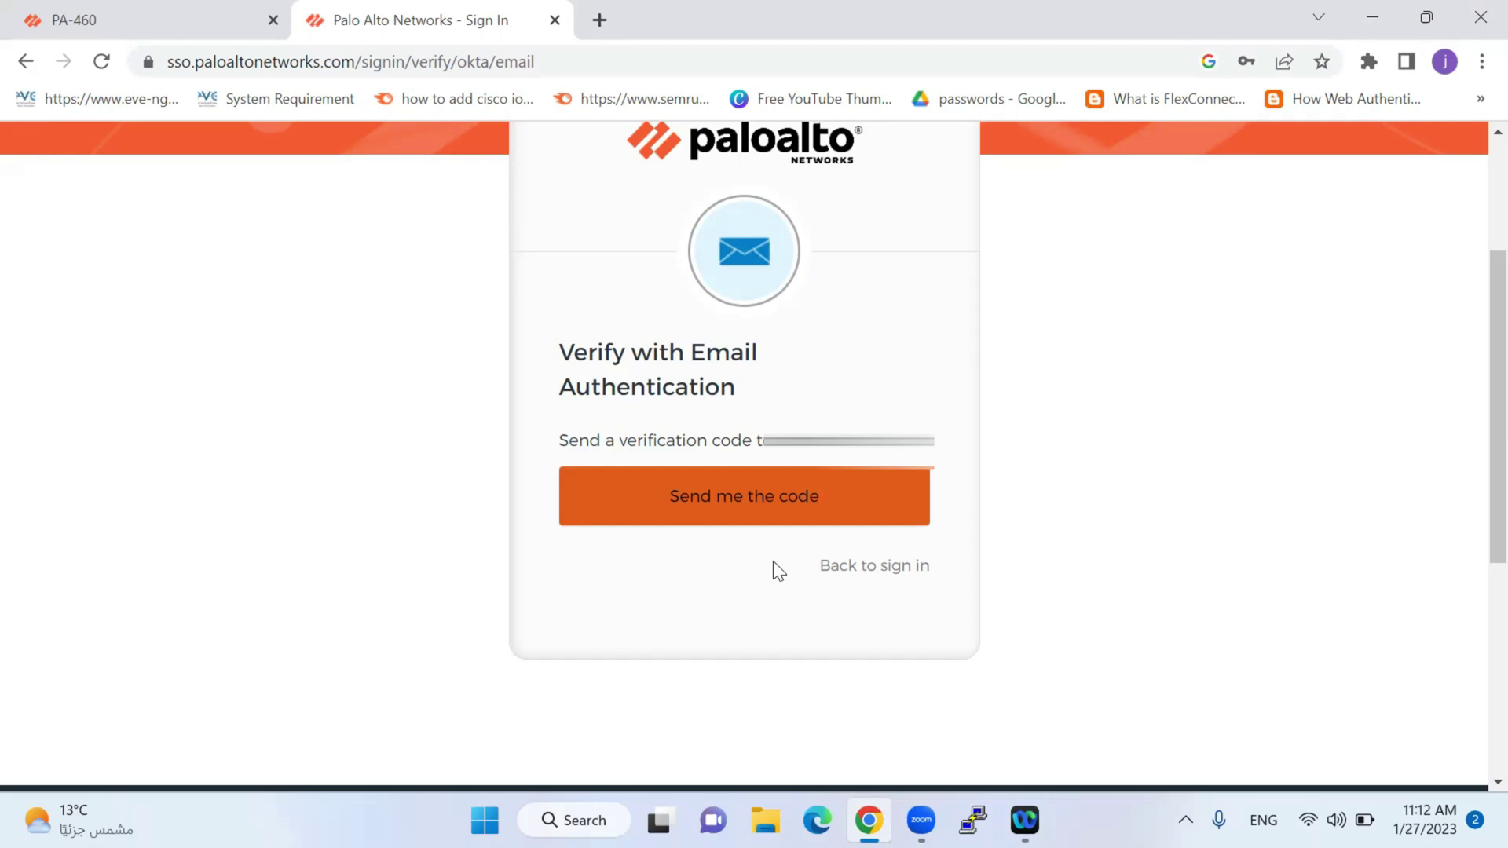
left_click(768, 497)
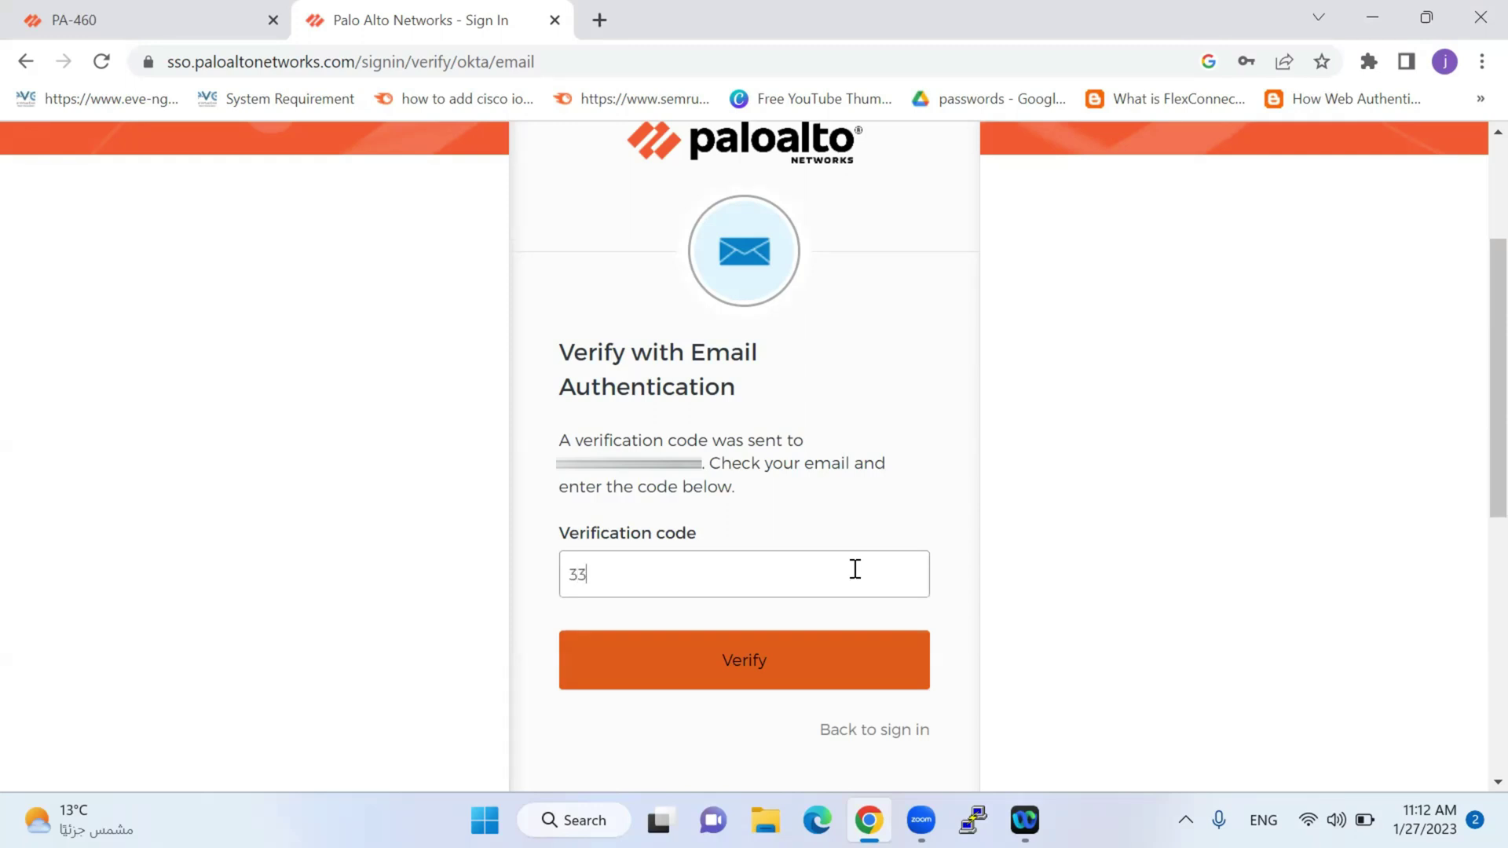
left_click(795, 672)
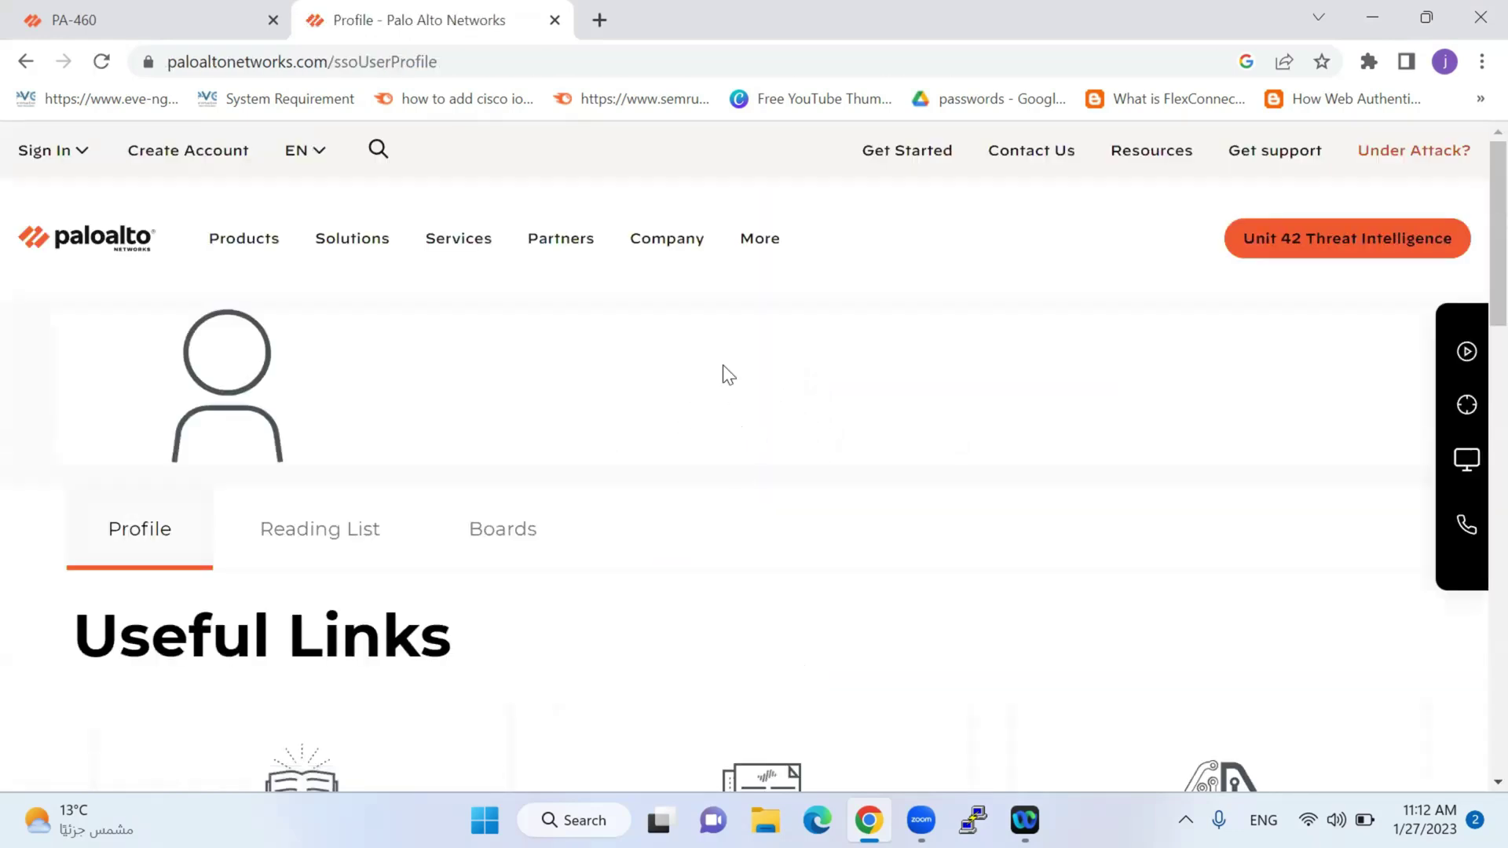
Step: Open the Customer Support Portal and go to Assets > Devices to list registered firewalls
left_click(1301, 163)
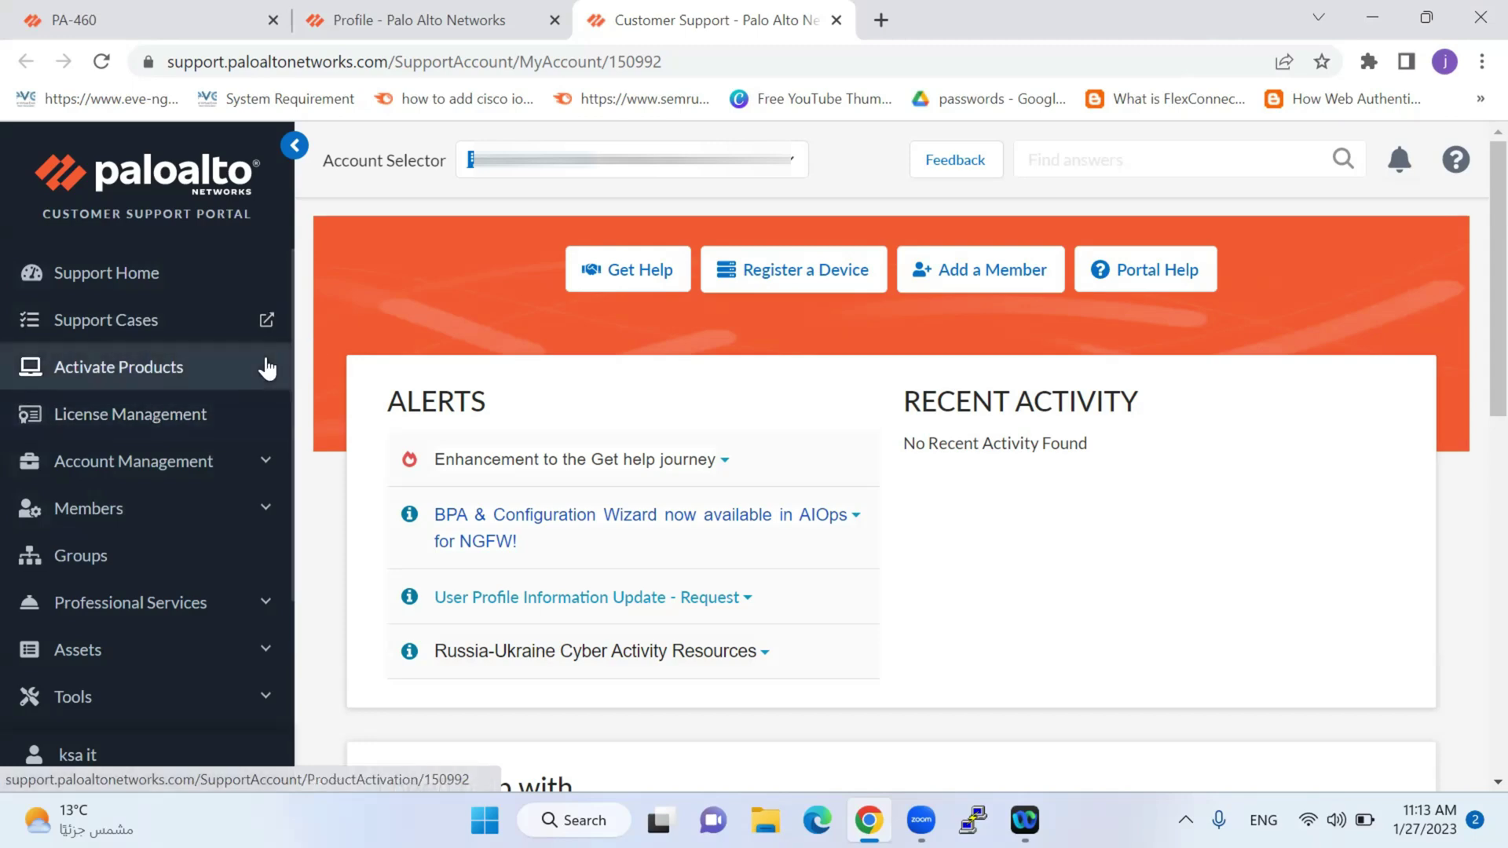
scroll(213, 463, "down", 1)
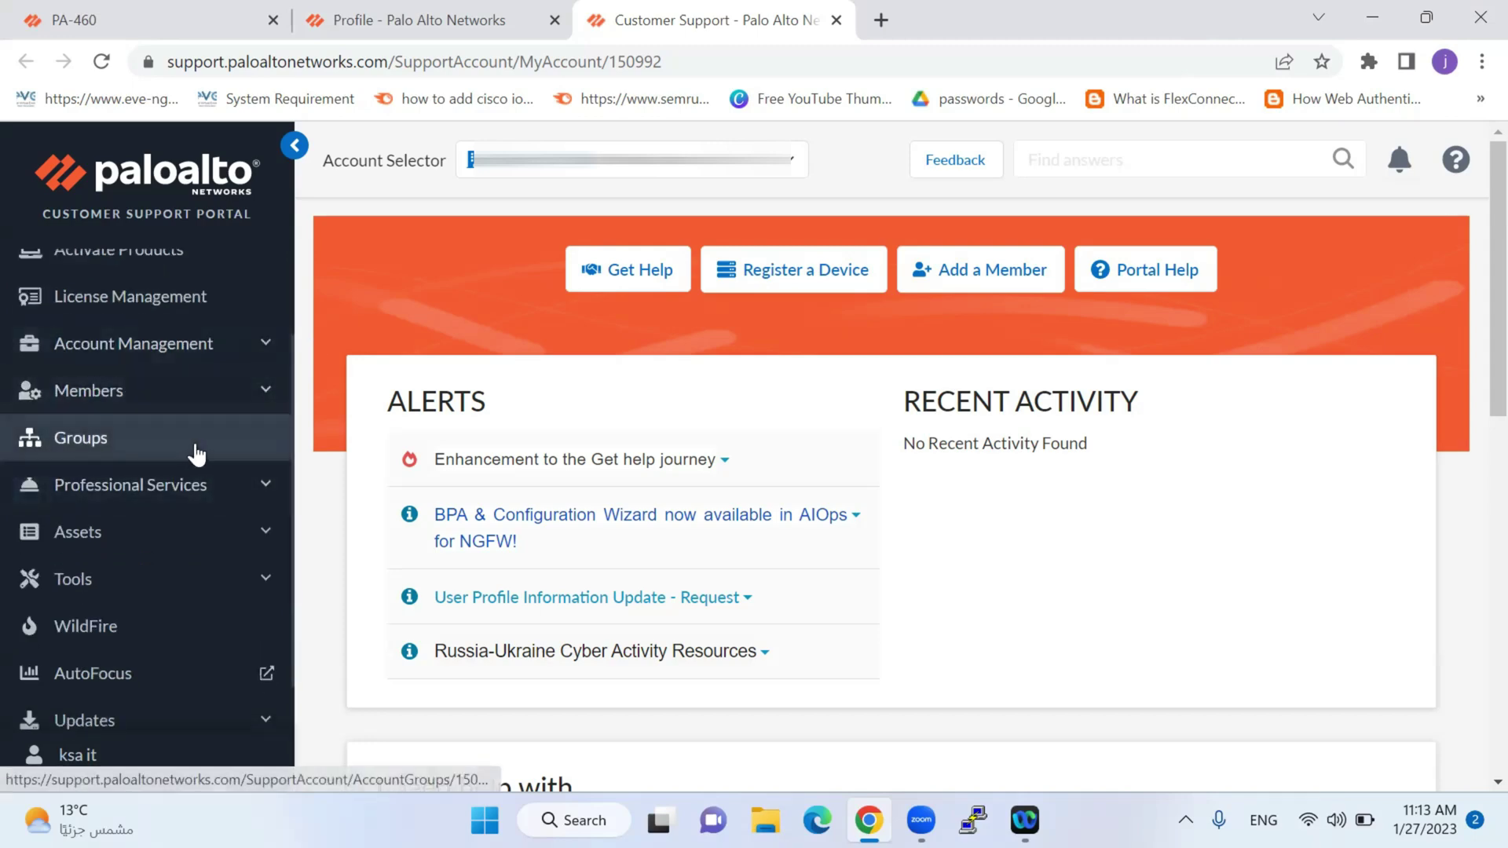
scroll(193, 528, "down", 1)
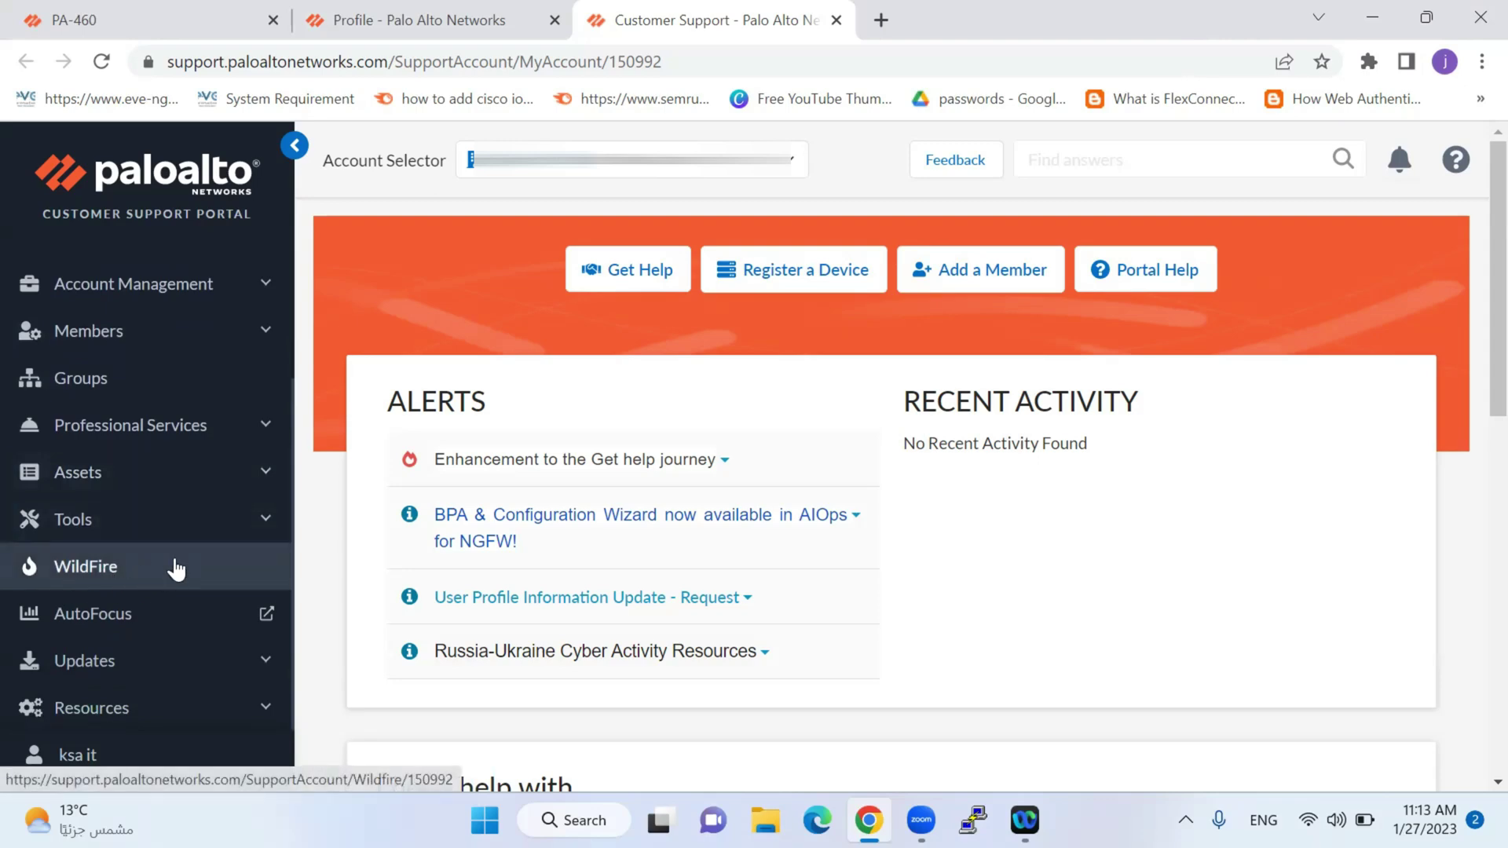
scroll(176, 569, "down", 1)
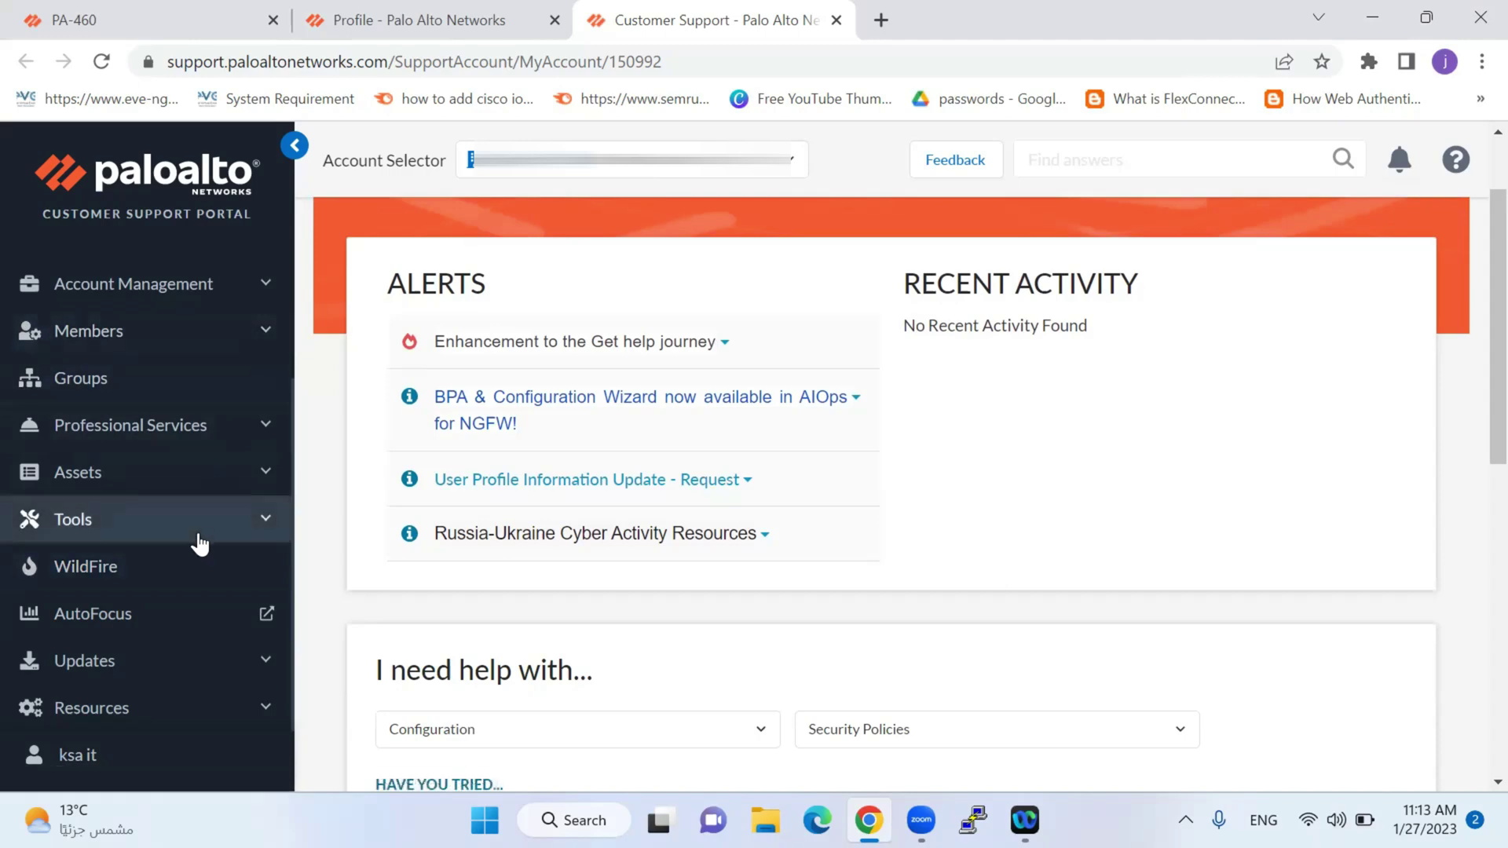
scroll(198, 541, "down", 1)
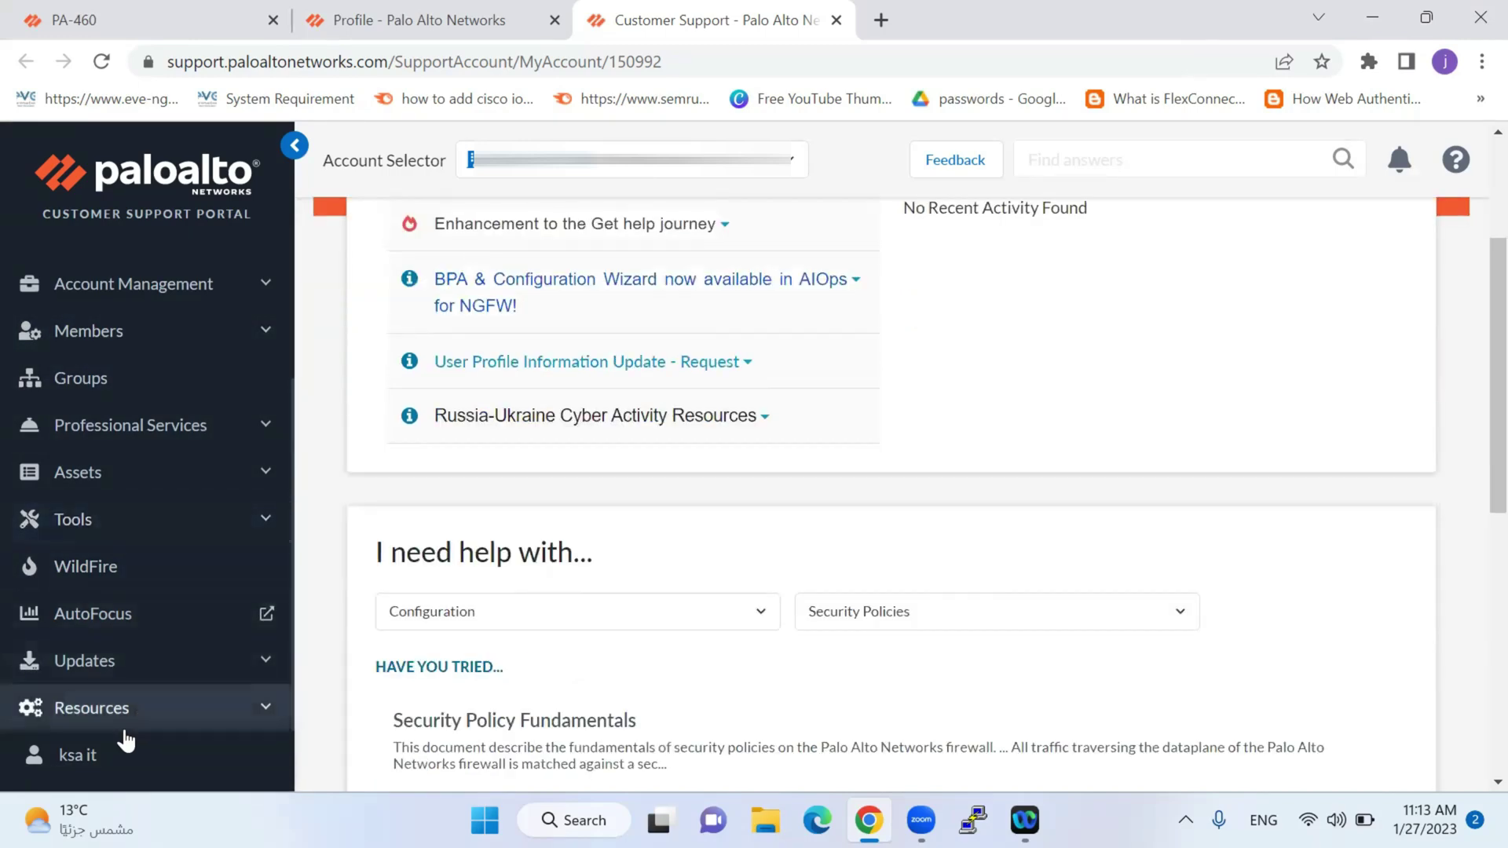
left_click(114, 746)
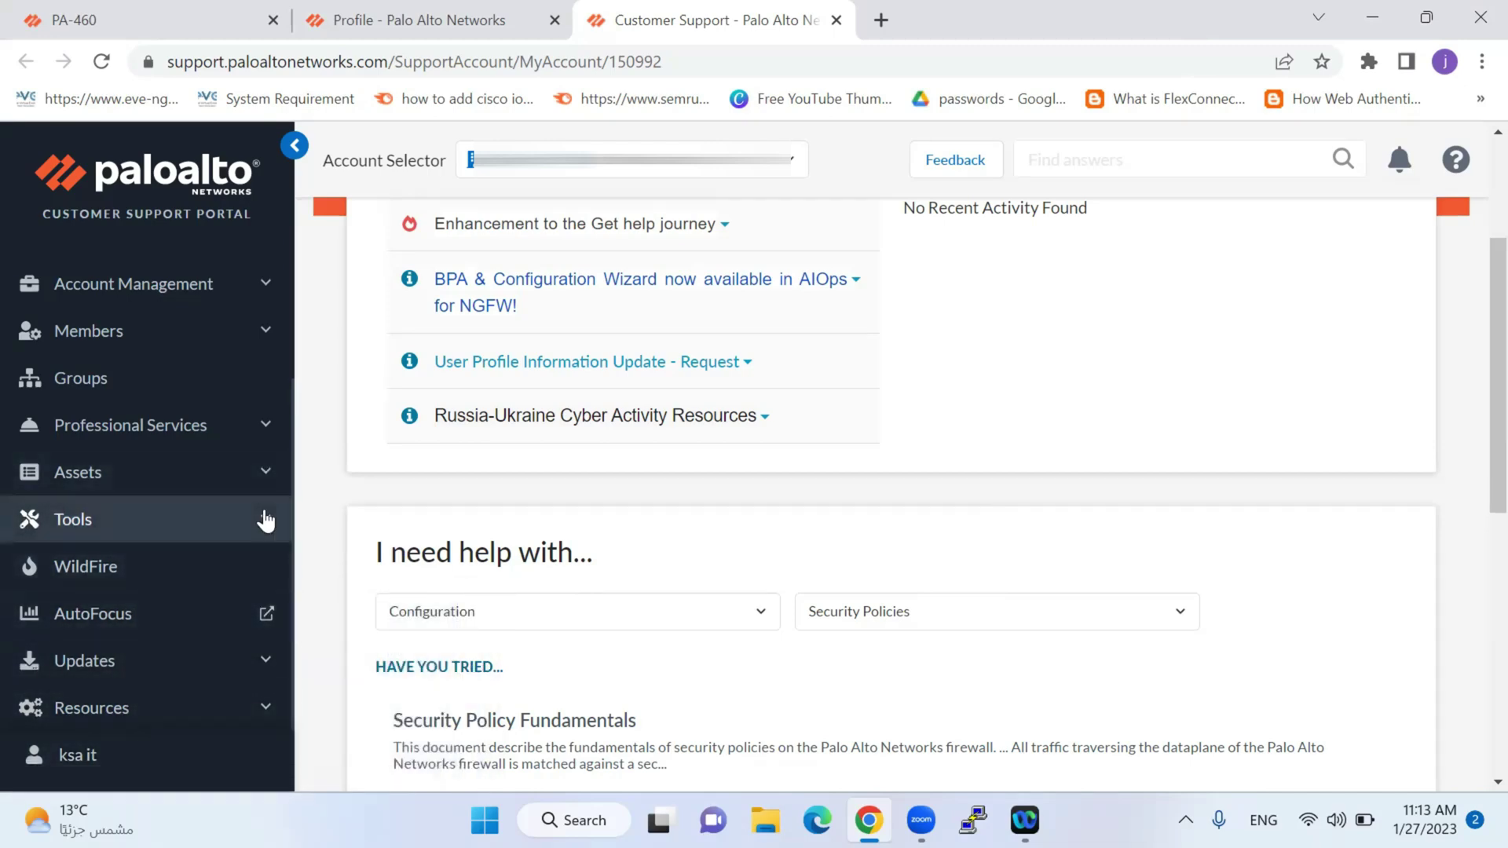
scroll(240, 566, "down", 3)
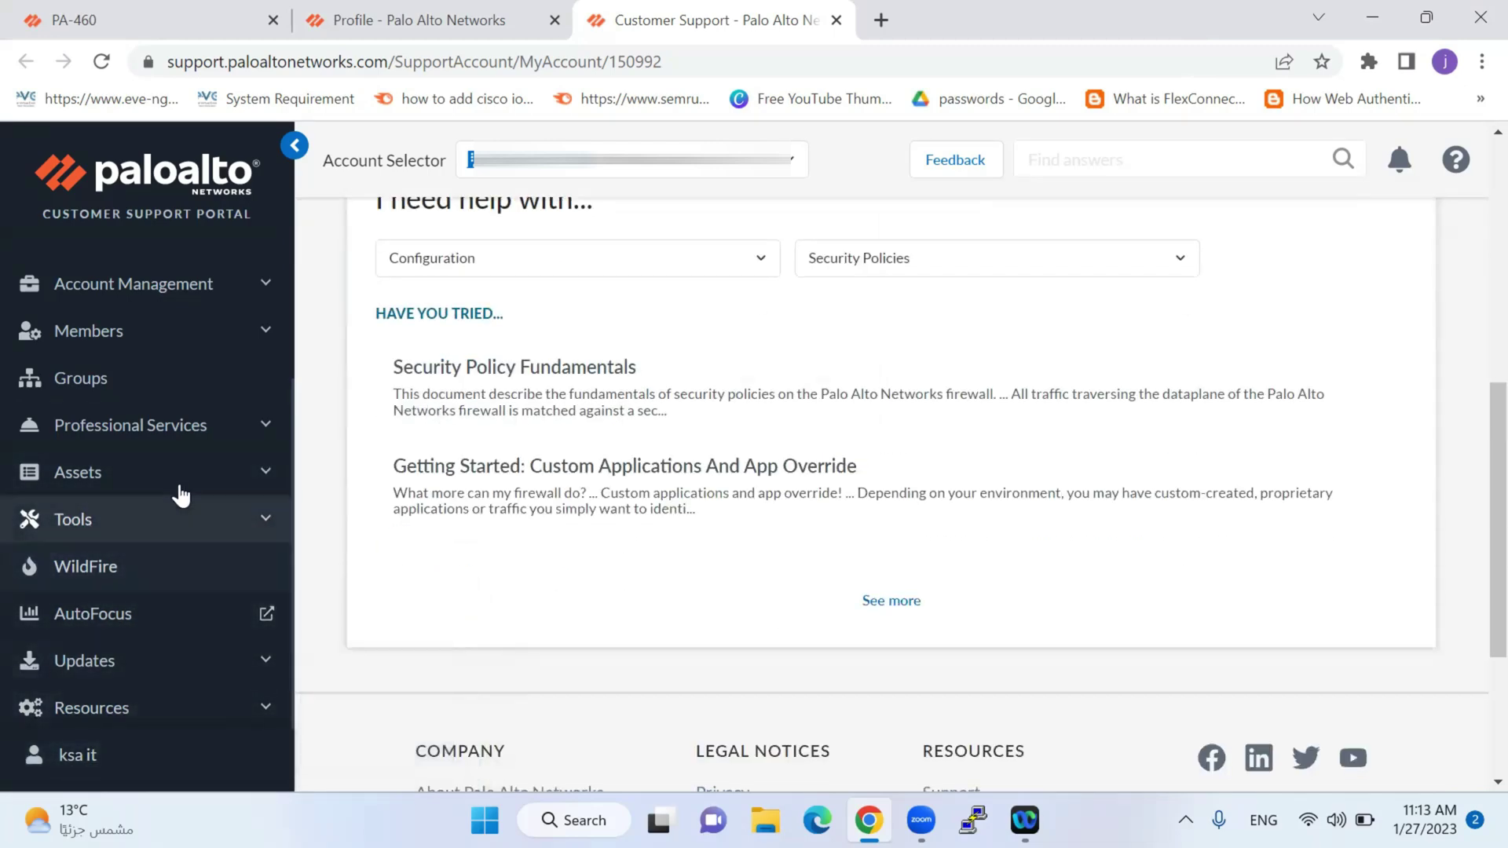
left_click(256, 472)
mouse_move(231, 552)
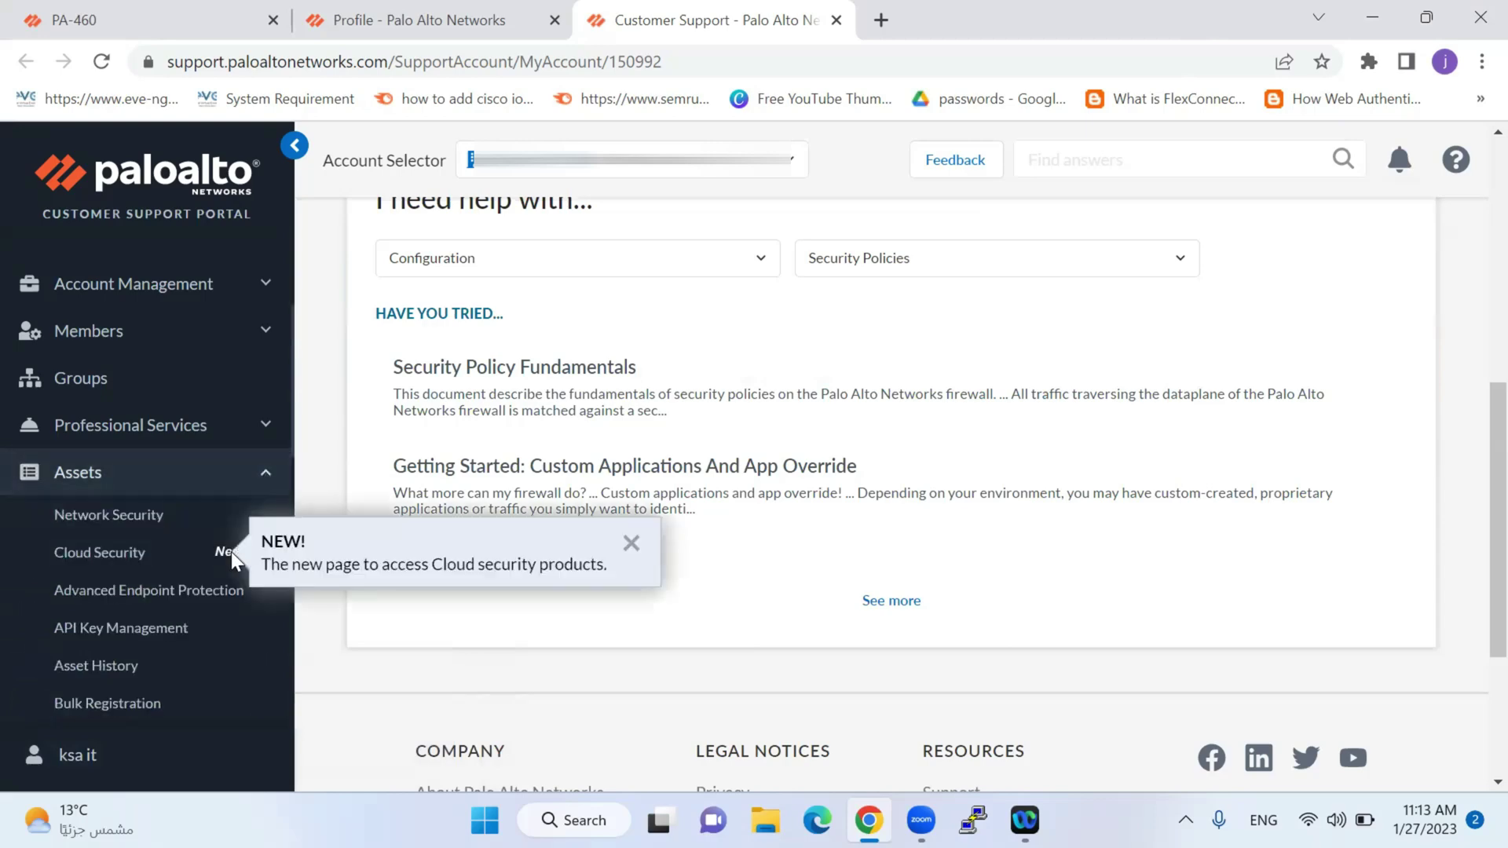
scroll(231, 553, "down", 3)
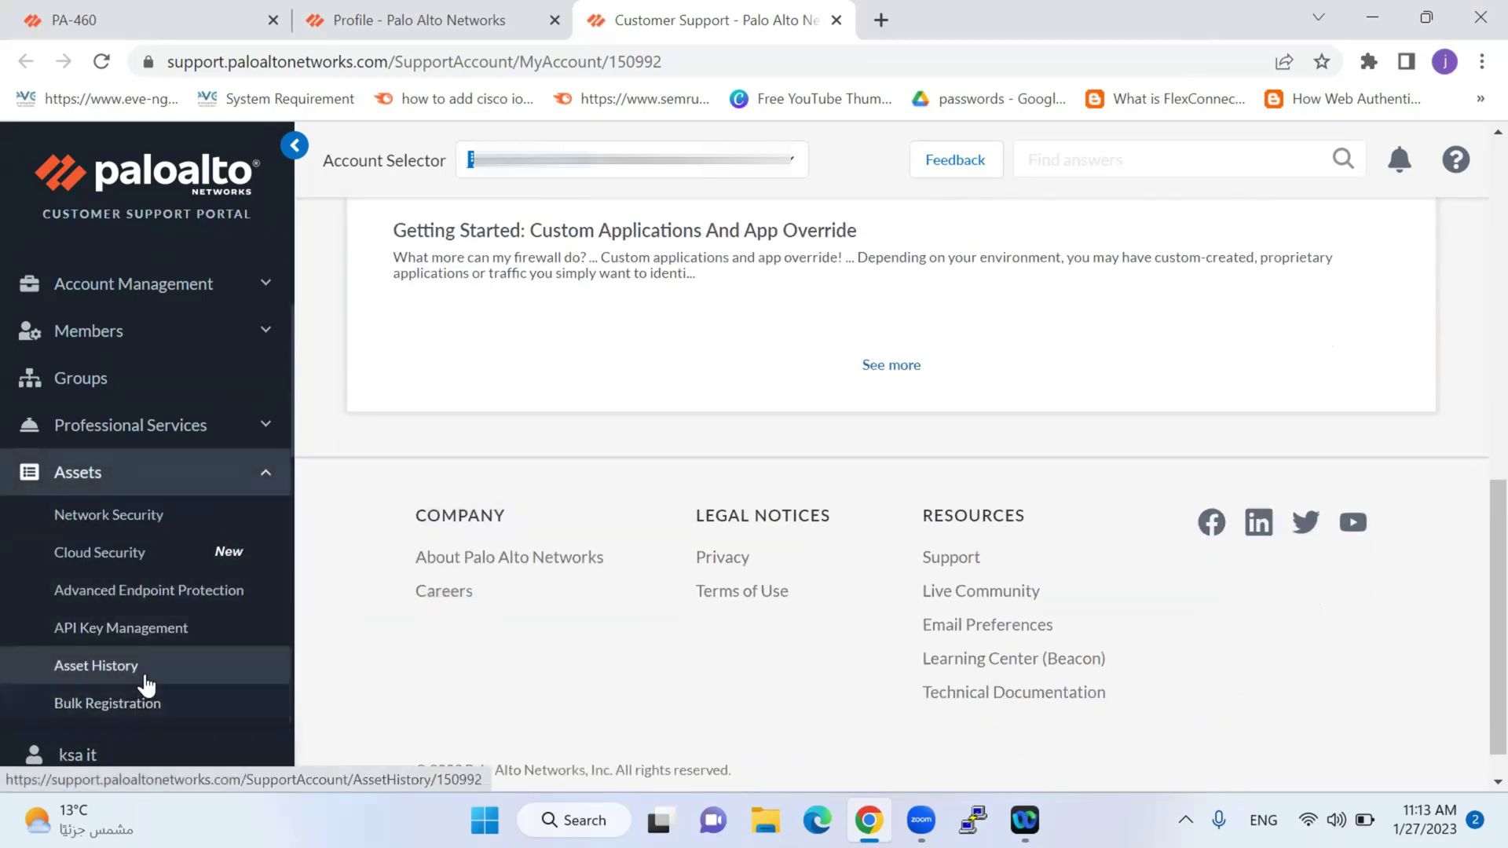
scroll(221, 684, "down", 3)
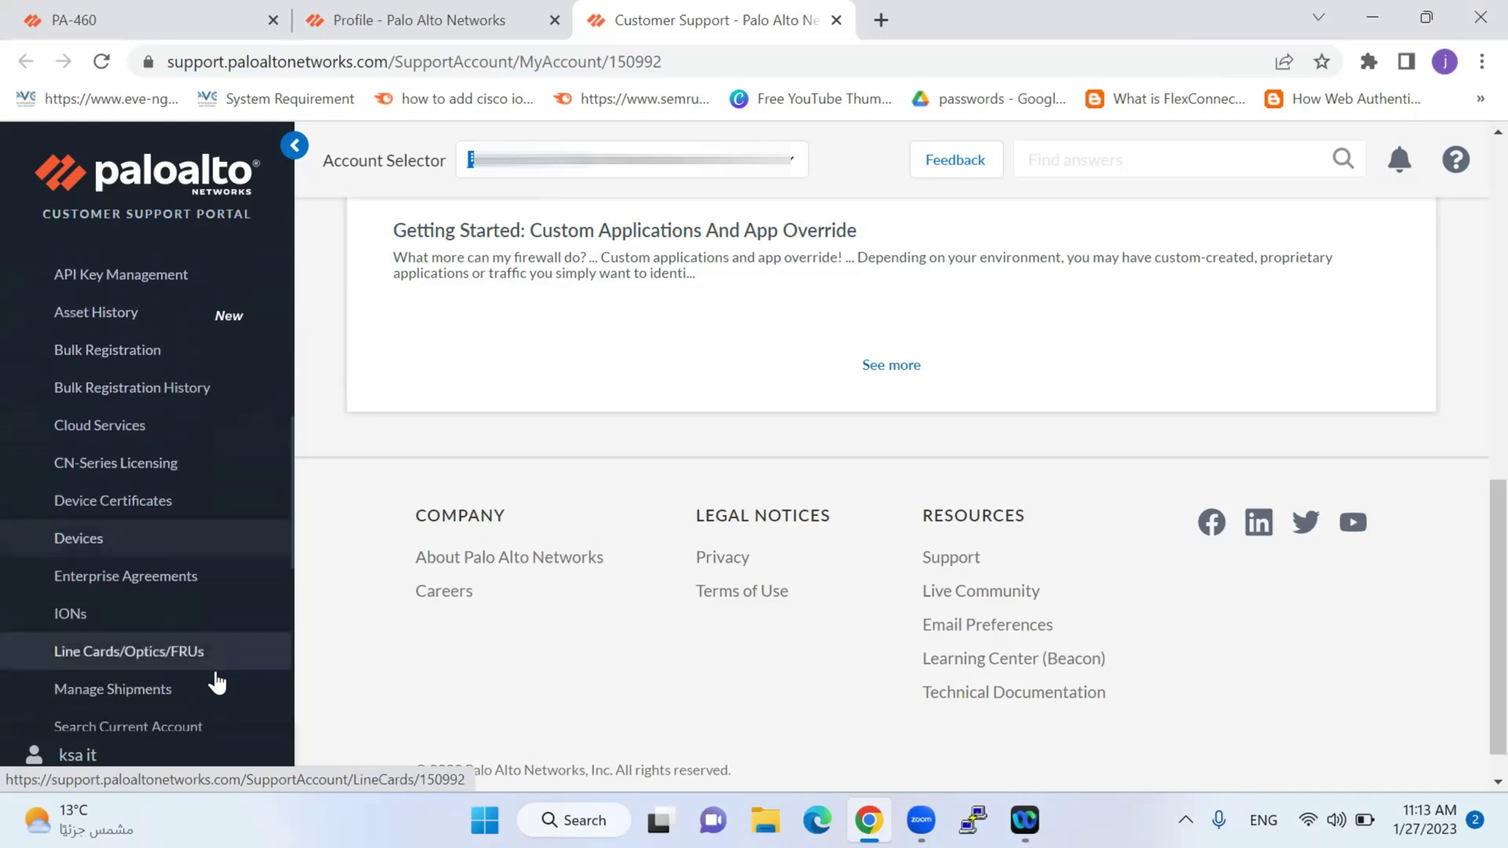
left_click(108, 538)
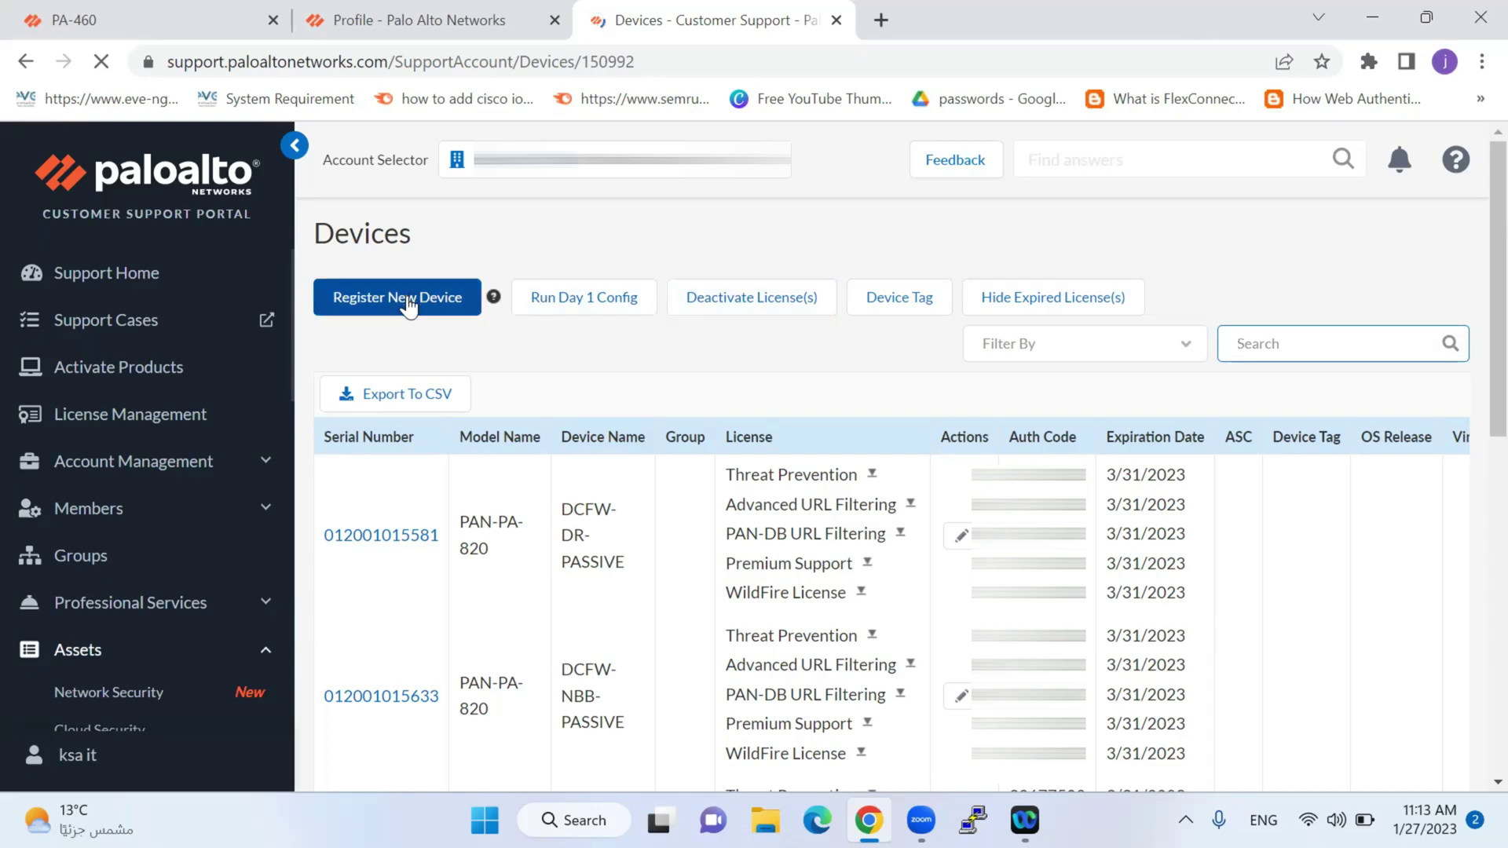
left_click(408, 304)
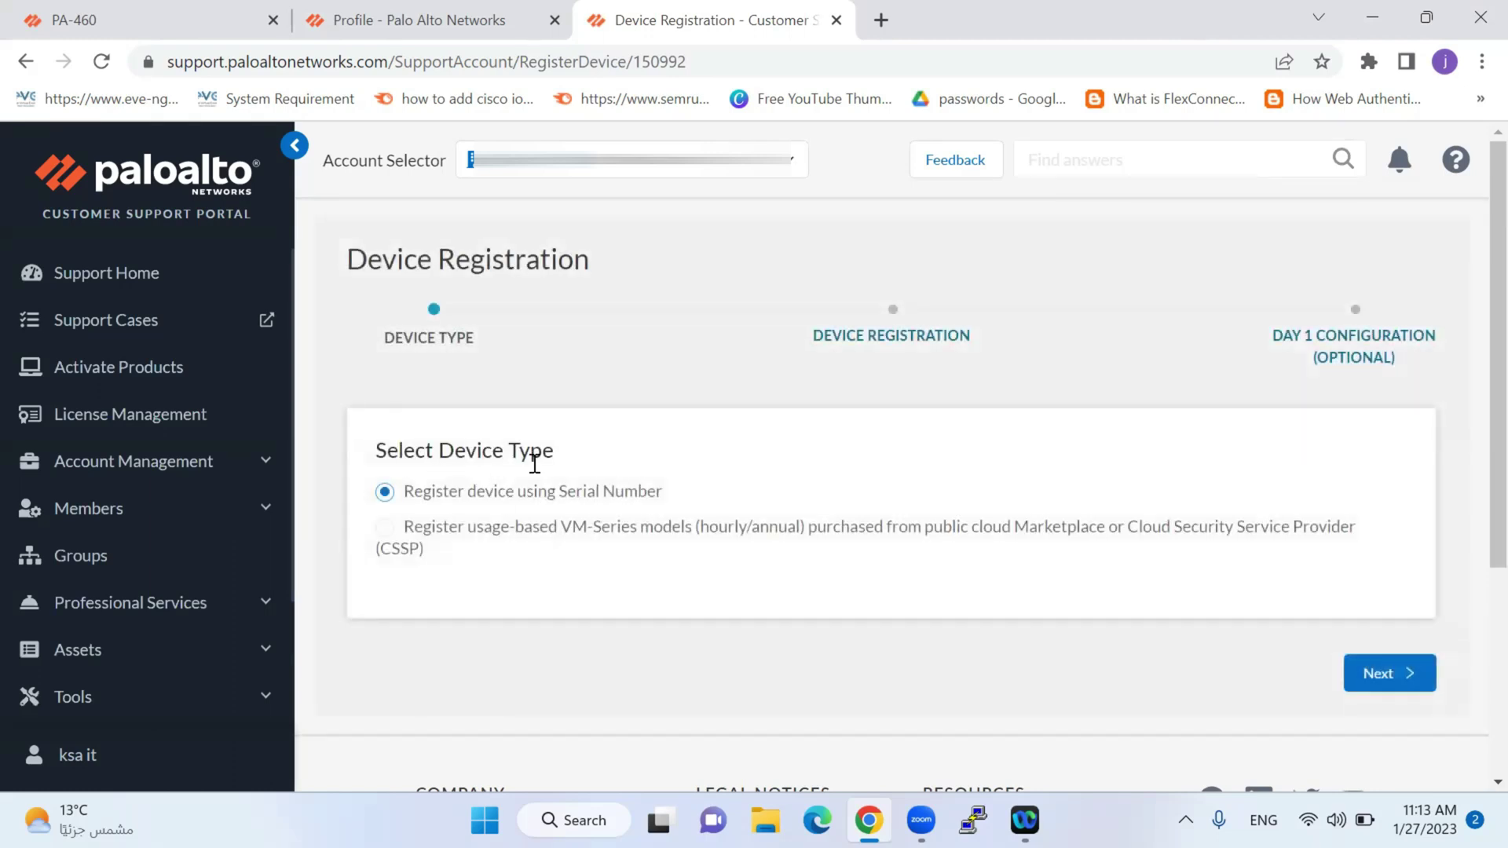
left_click(1369, 673)
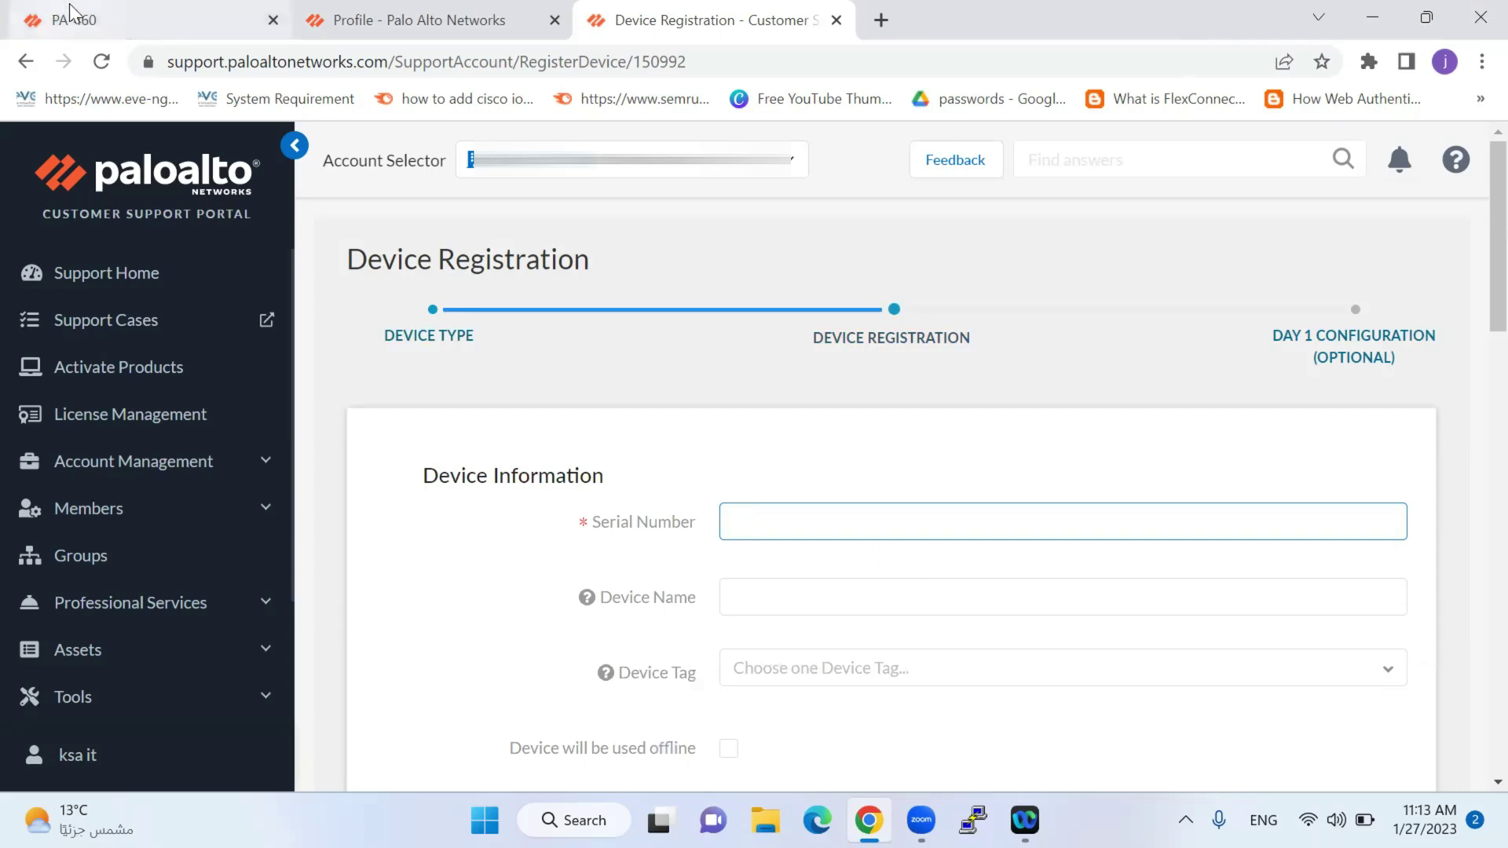
left_click(70, 7)
left_click_drag(265, 508, 318, 516)
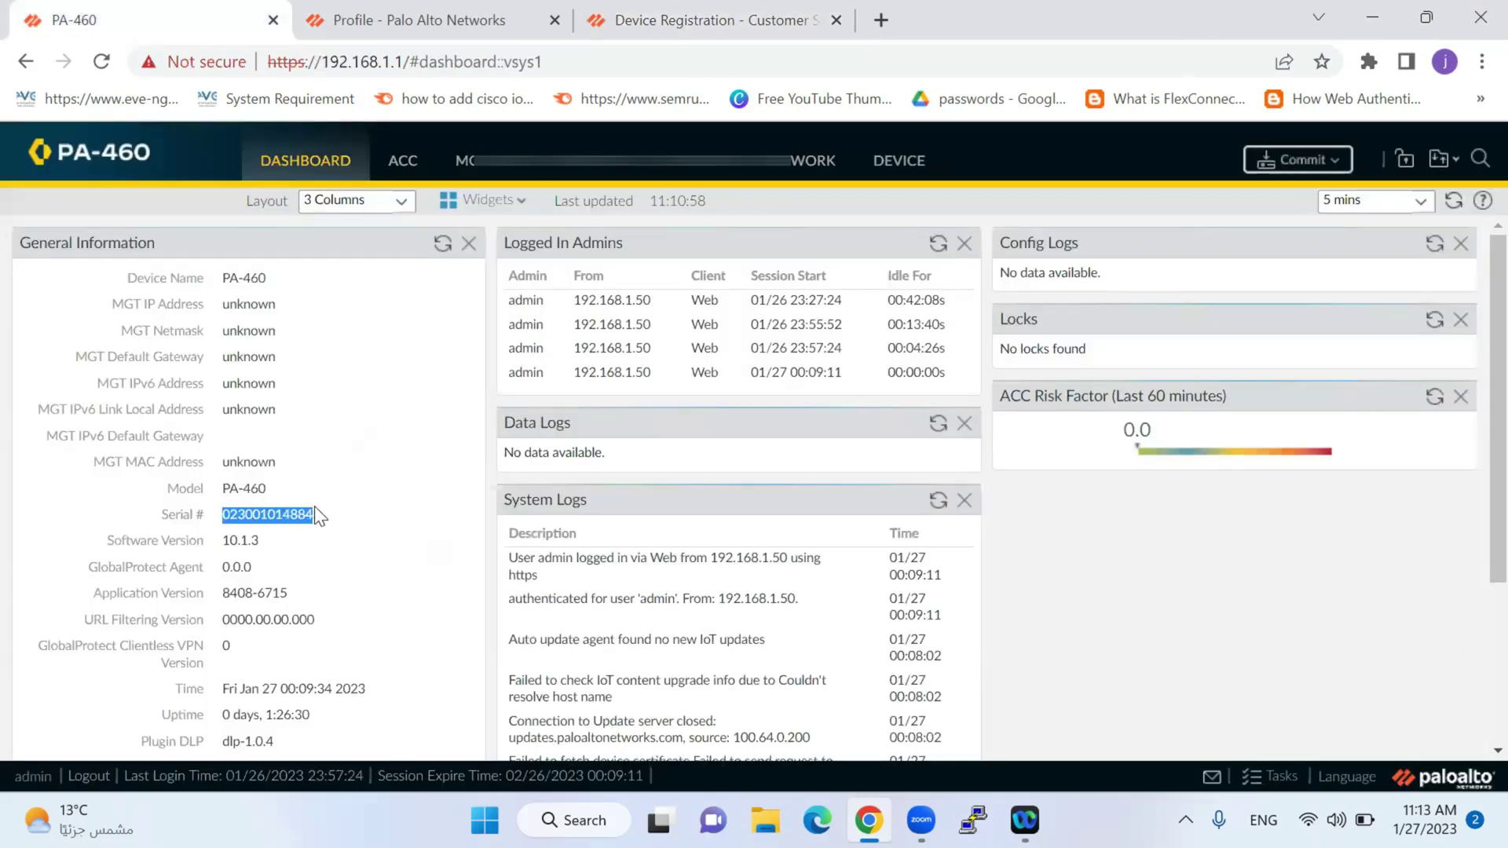
right_click(279, 510)
left_click(303, 534)
left_click(649, 32)
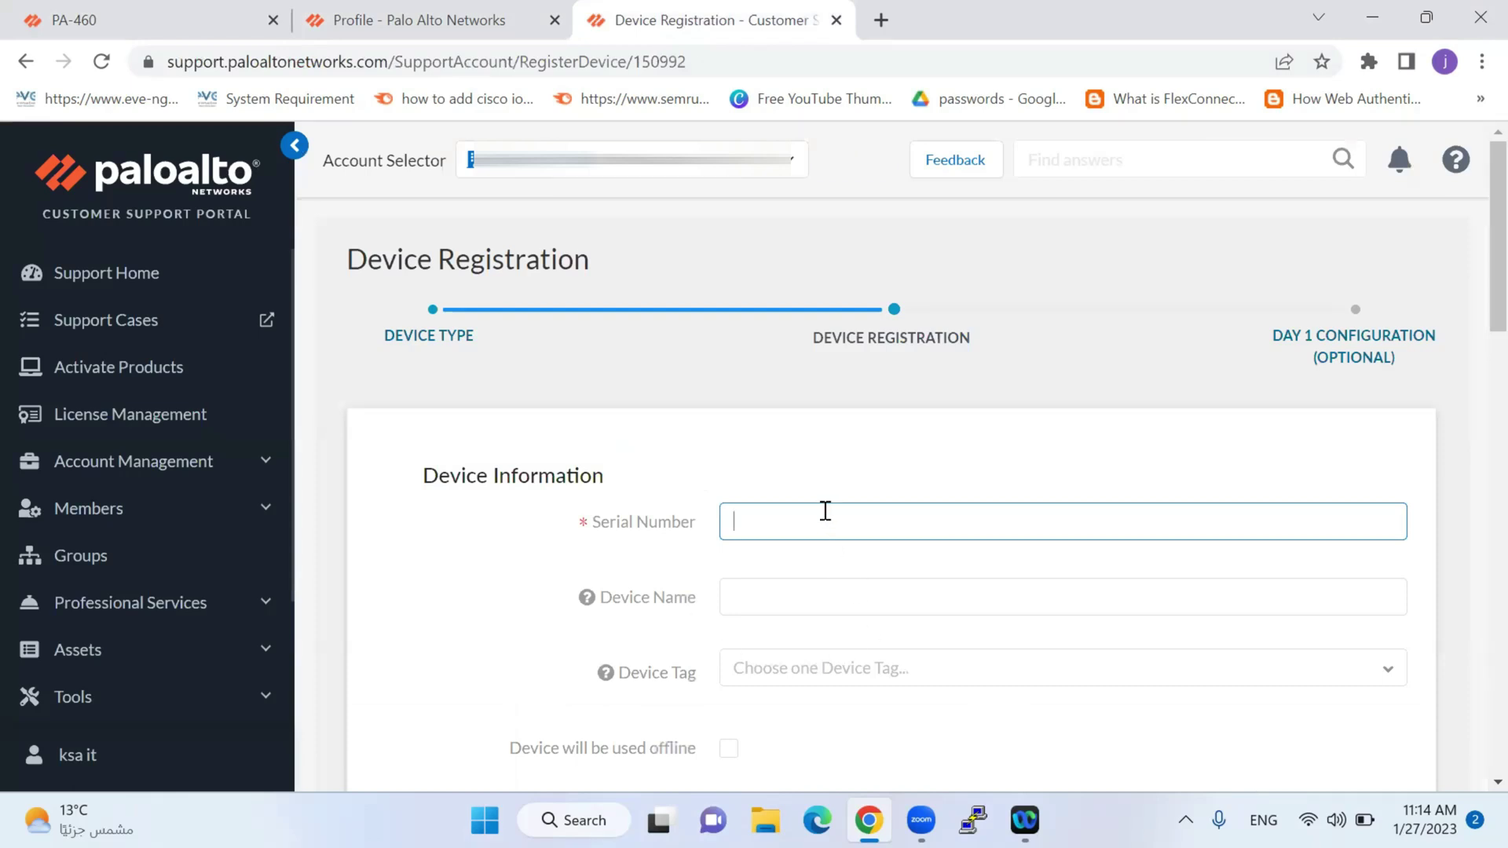
key("ctrl+v")
Step: Enter PA-460 as the Device Name on the registration form
left_click(808, 610)
type("P")
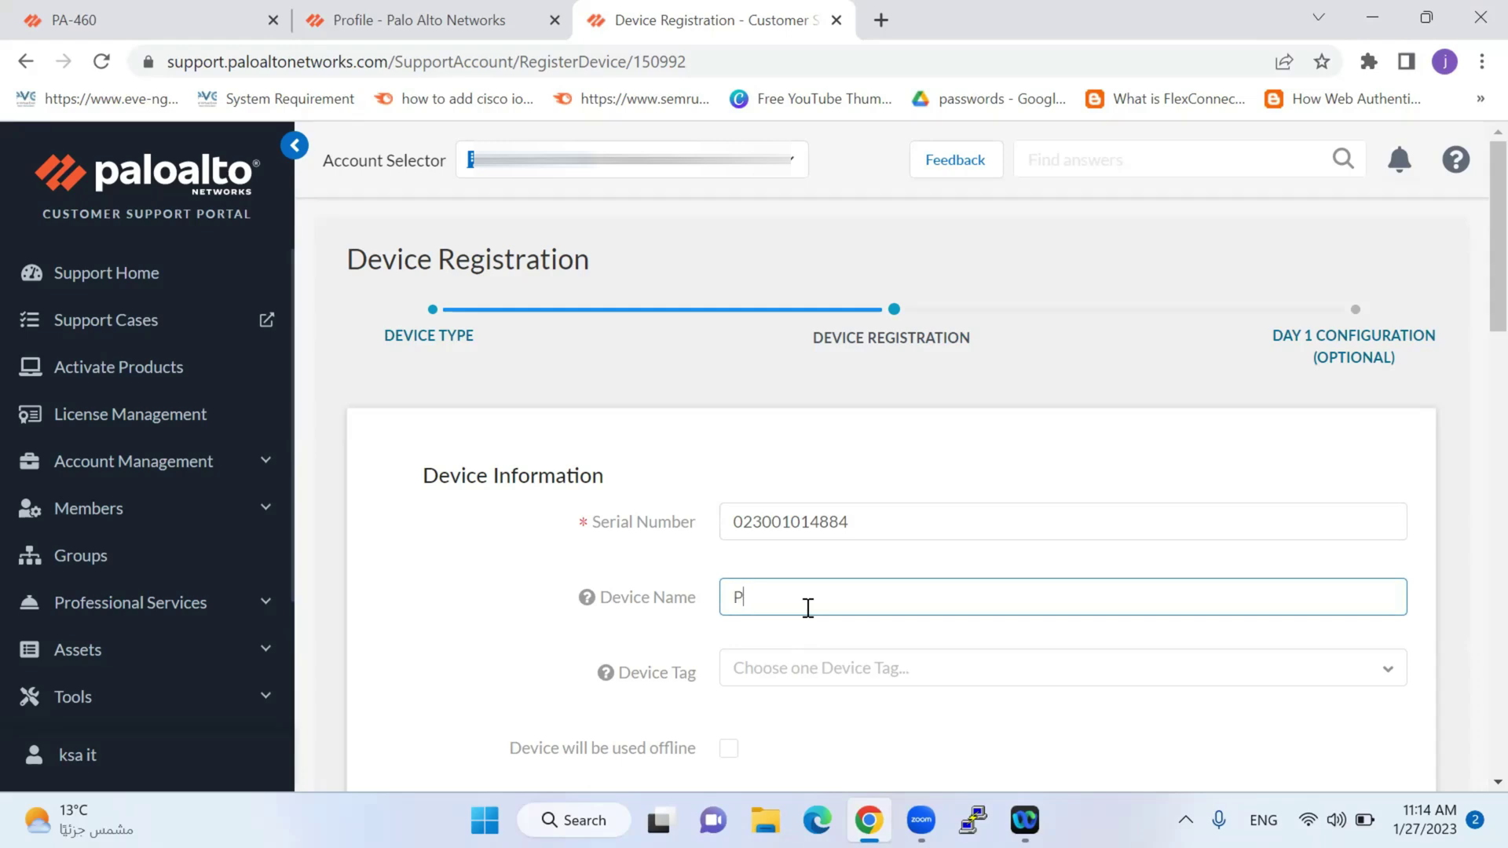
type("A-460")
left_click(140, 16)
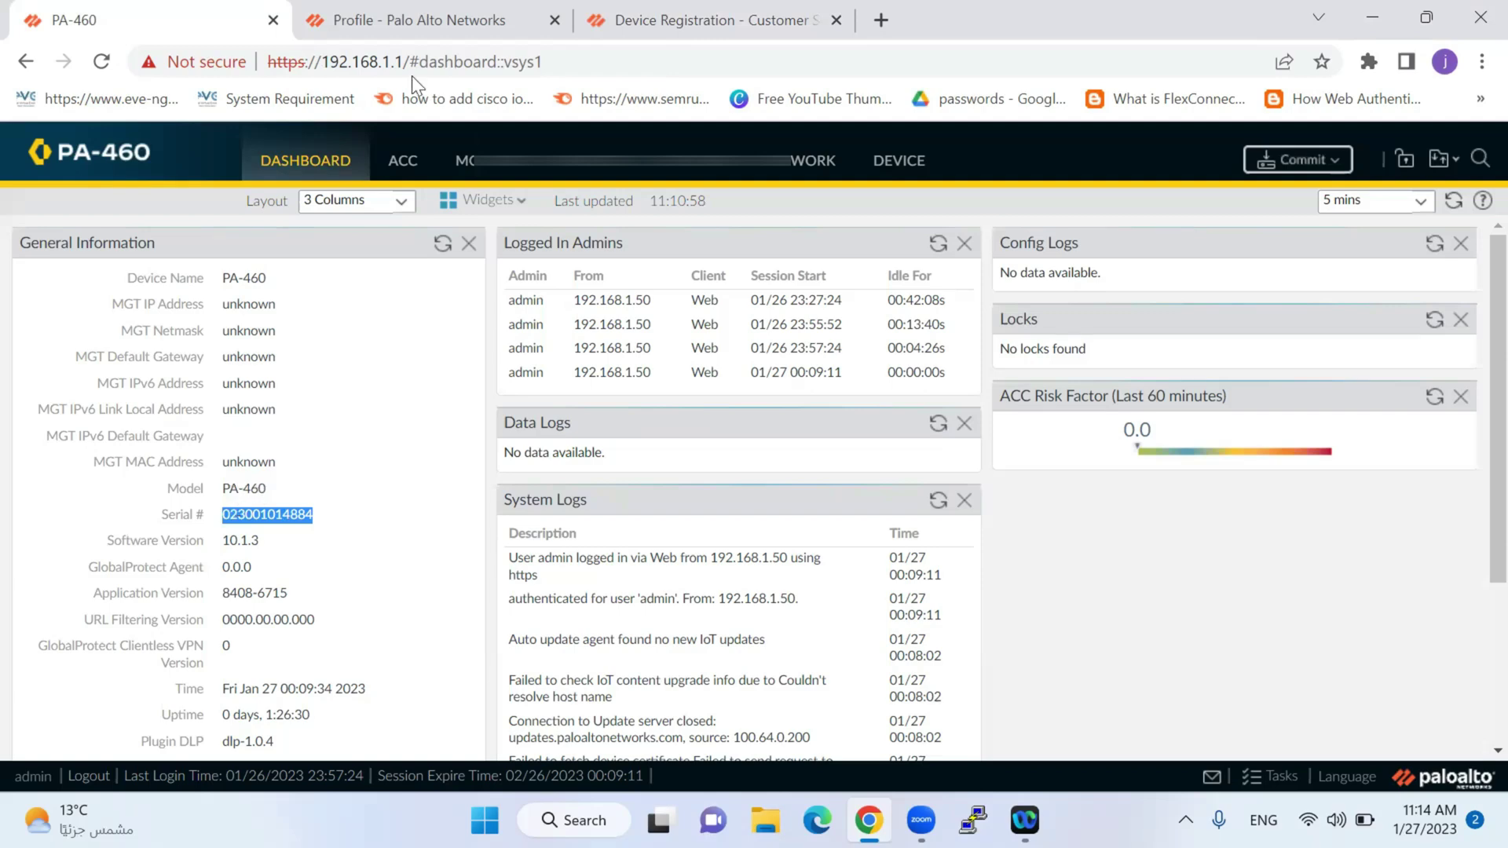
left_click(682, 31)
scroll(813, 550, "down", 5)
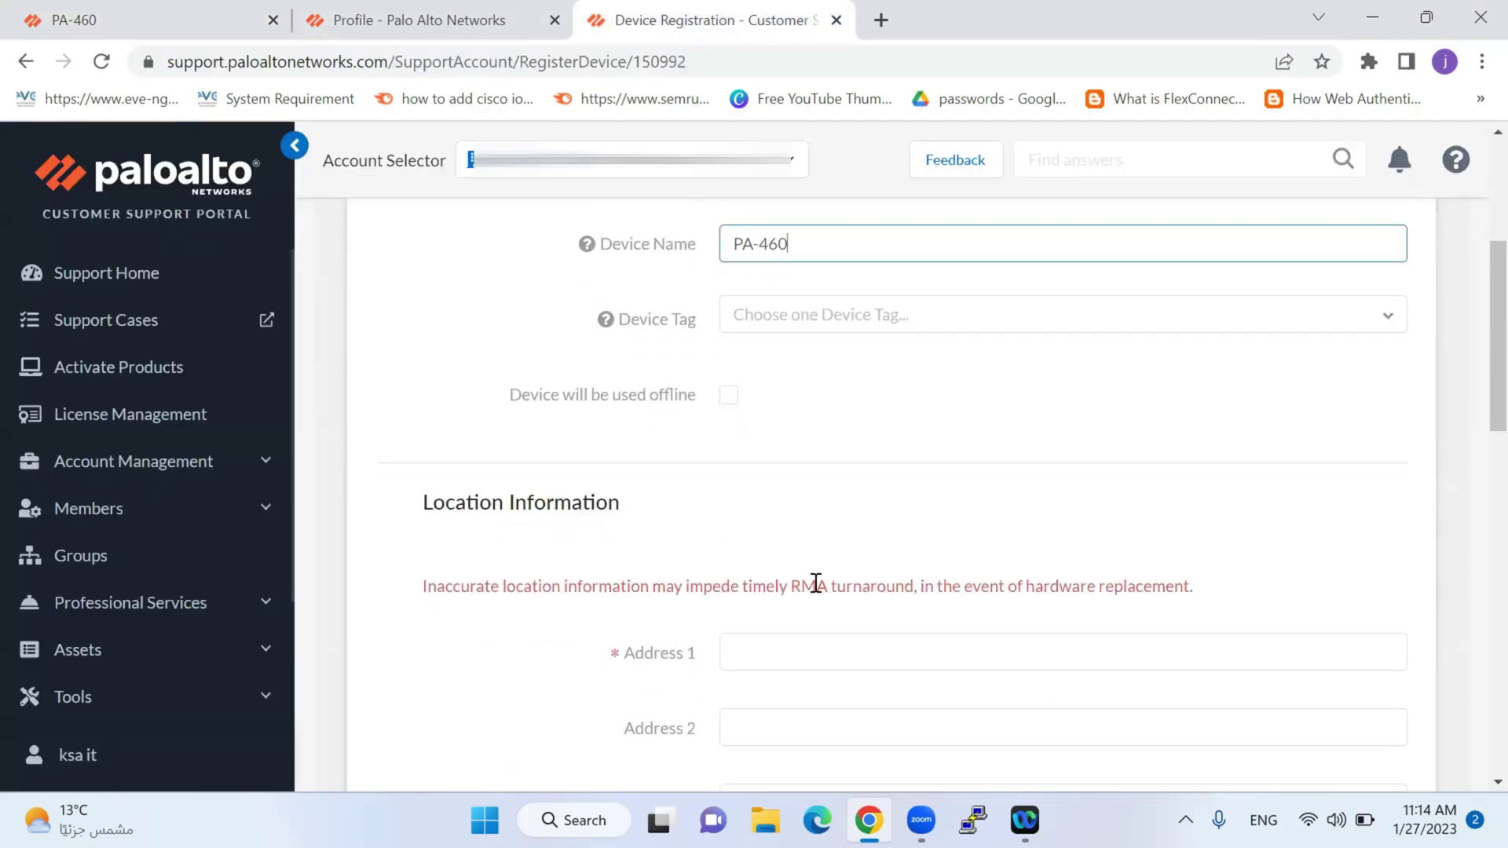
scroll(681, 553, "down", 3)
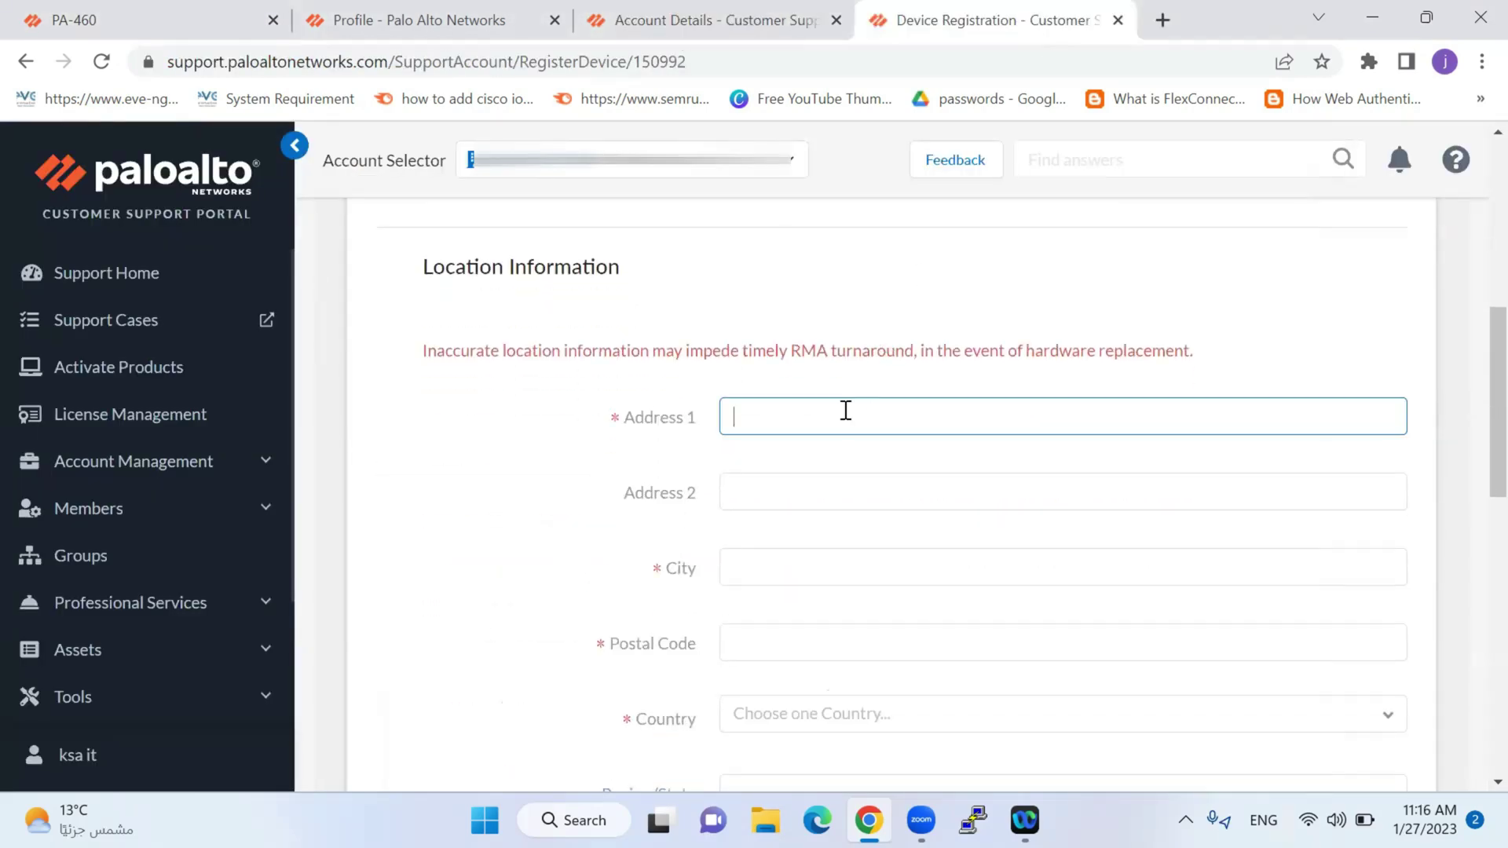
Step: Fill in the street address, city Riyadh and the postal code
key("ctrl+v")
left_click(578, 478)
left_click(819, 569)
type("R")
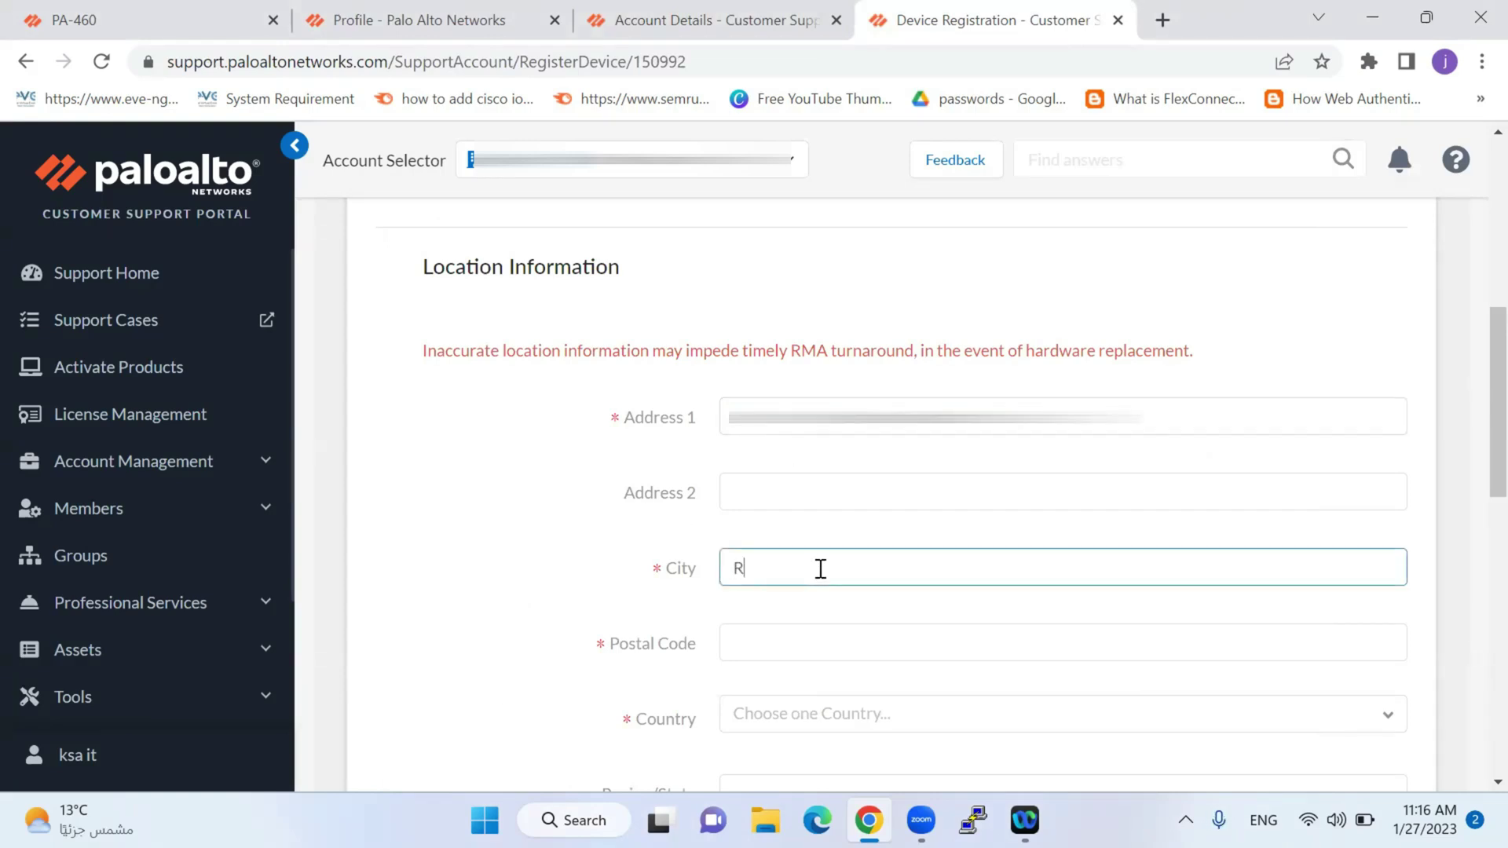
type("iyadh")
left_click(542, 646)
left_click(780, 645)
type("12511")
left_click(498, 606)
scroll(498, 606, "down", 3)
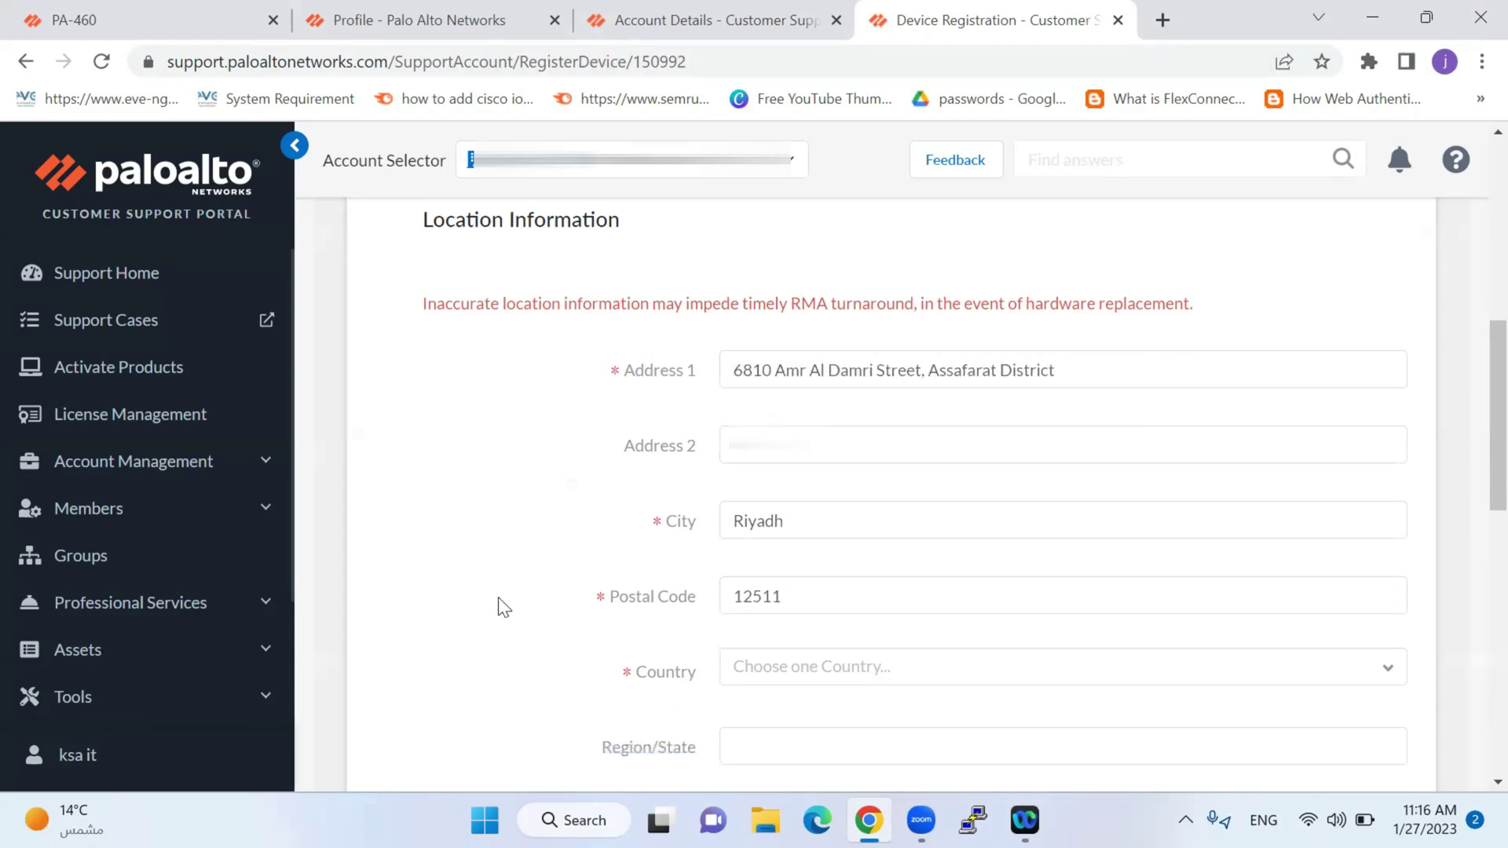
Step: Choose Saudi Arabia as the country, then accept the terms and submit the registration
left_click(1050, 471)
type("saudi")
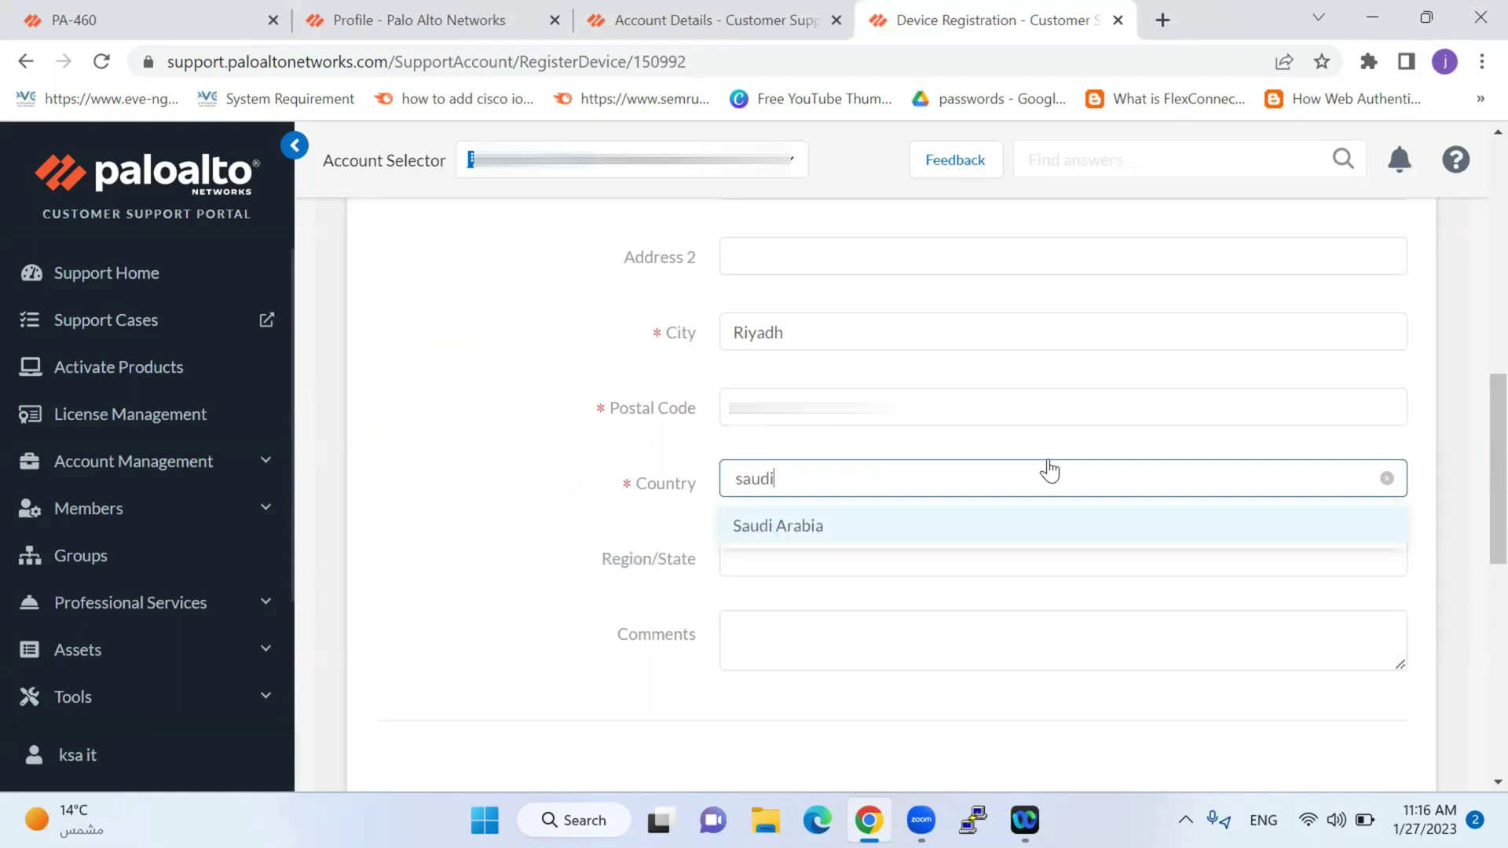
left_click(953, 528)
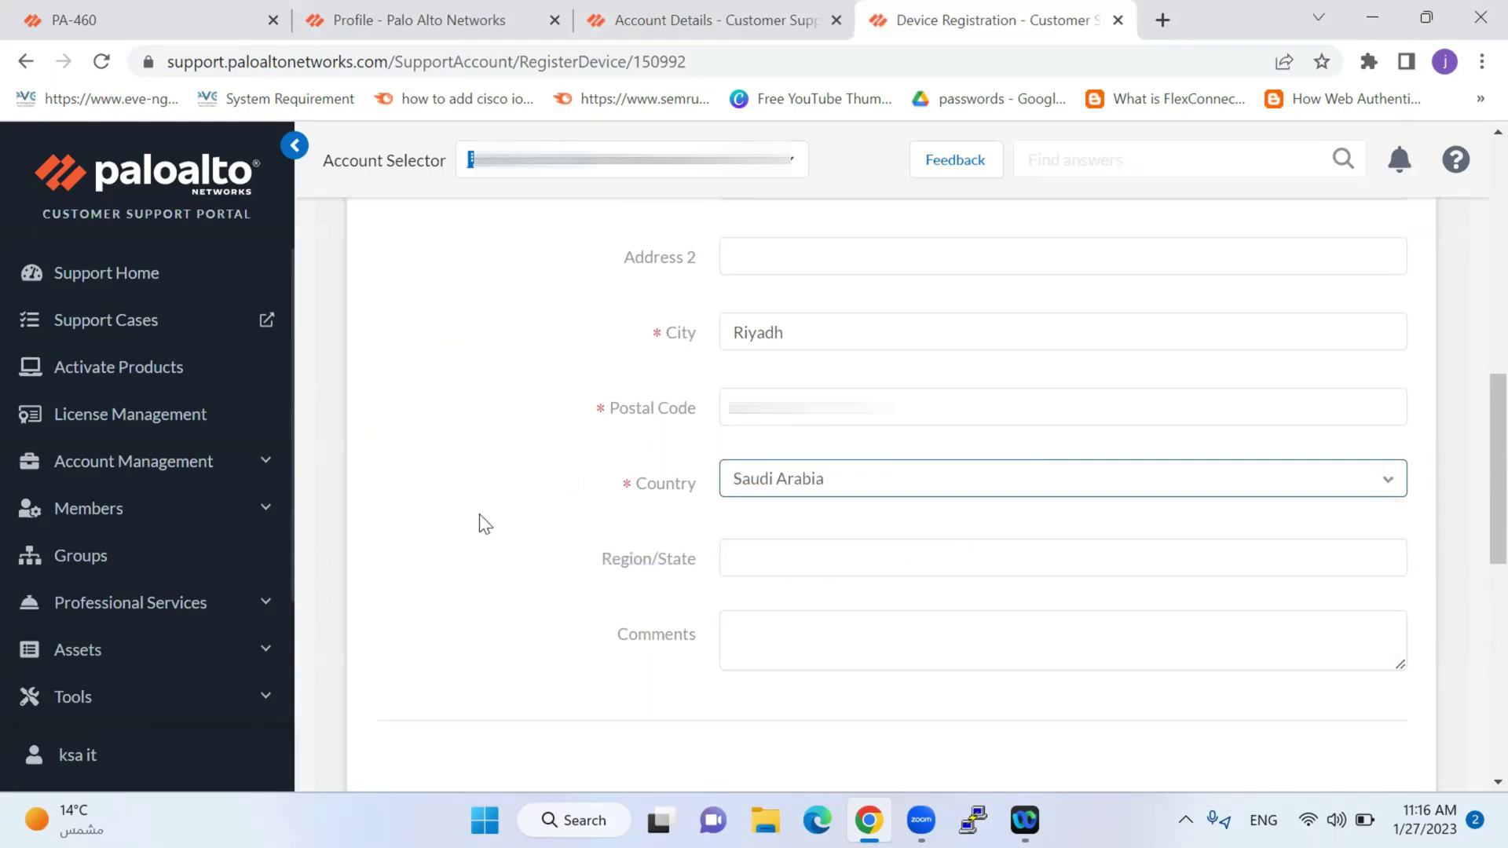
scroll(463, 498, "up", 3)
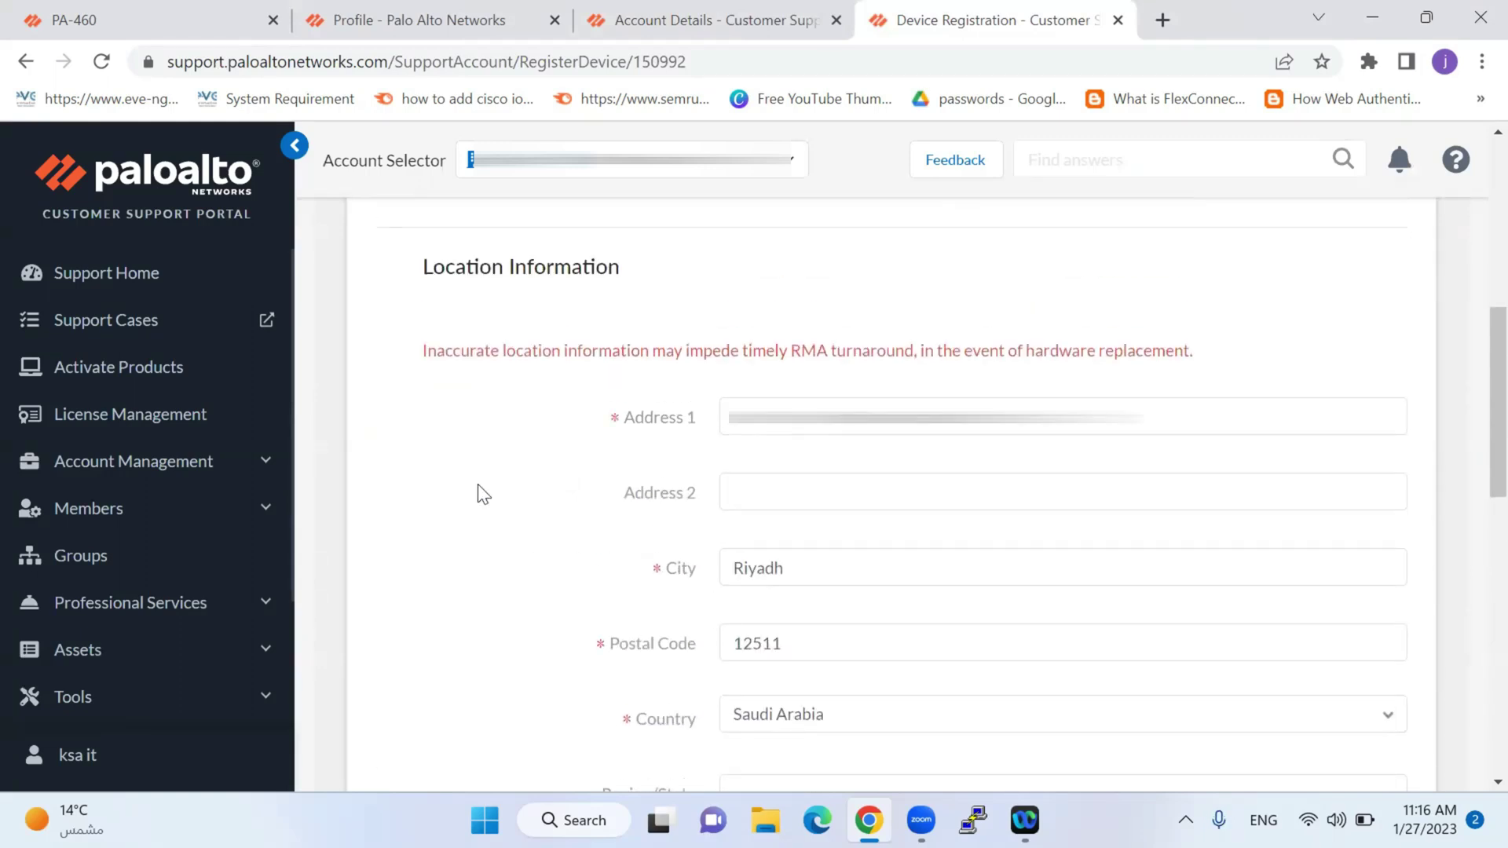
scroll(477, 484, "down", 8)
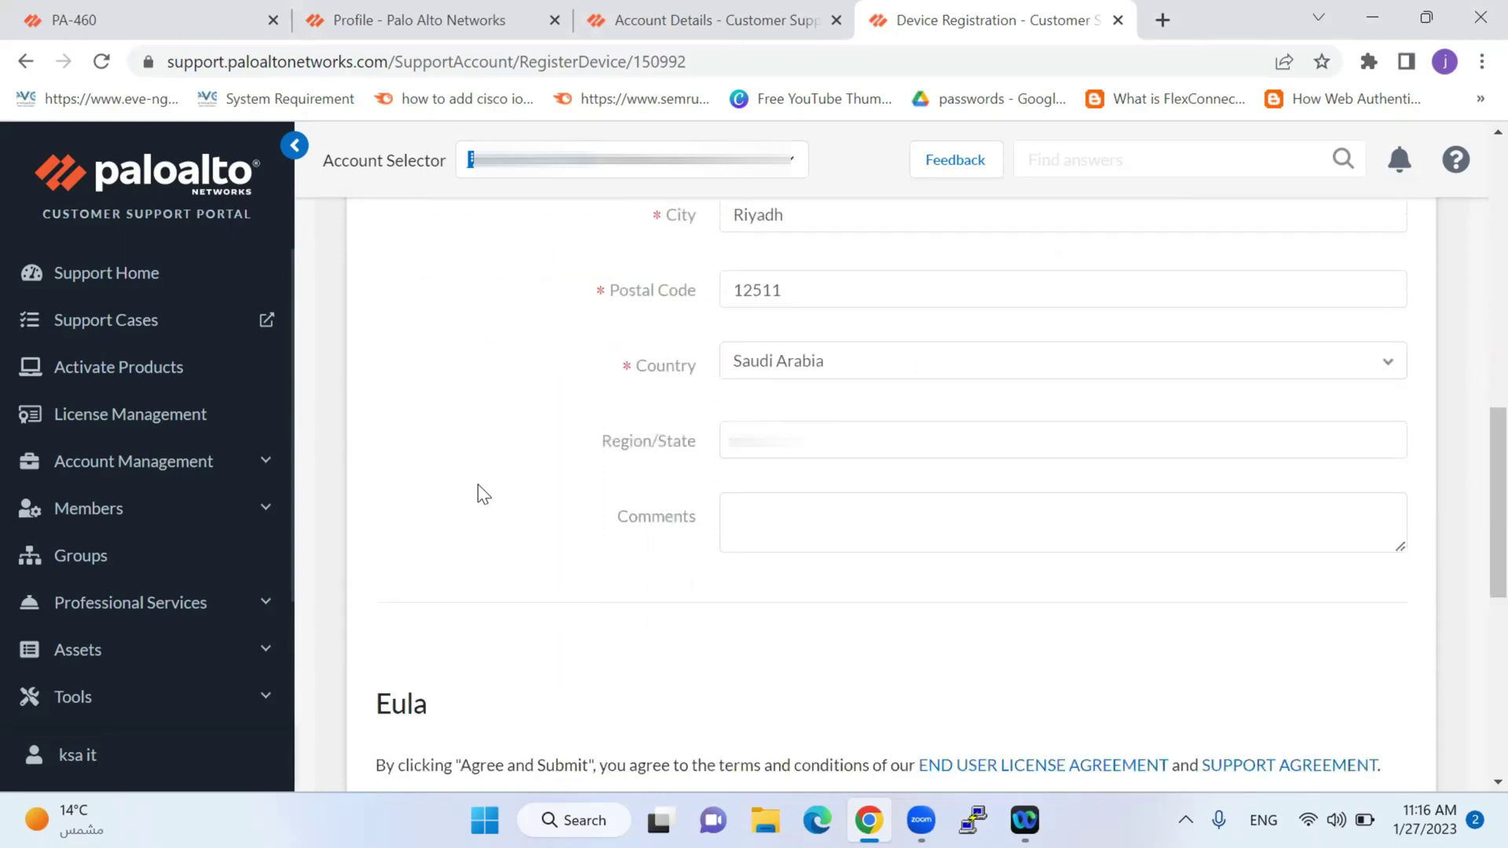
scroll(1431, 771, "up", 1)
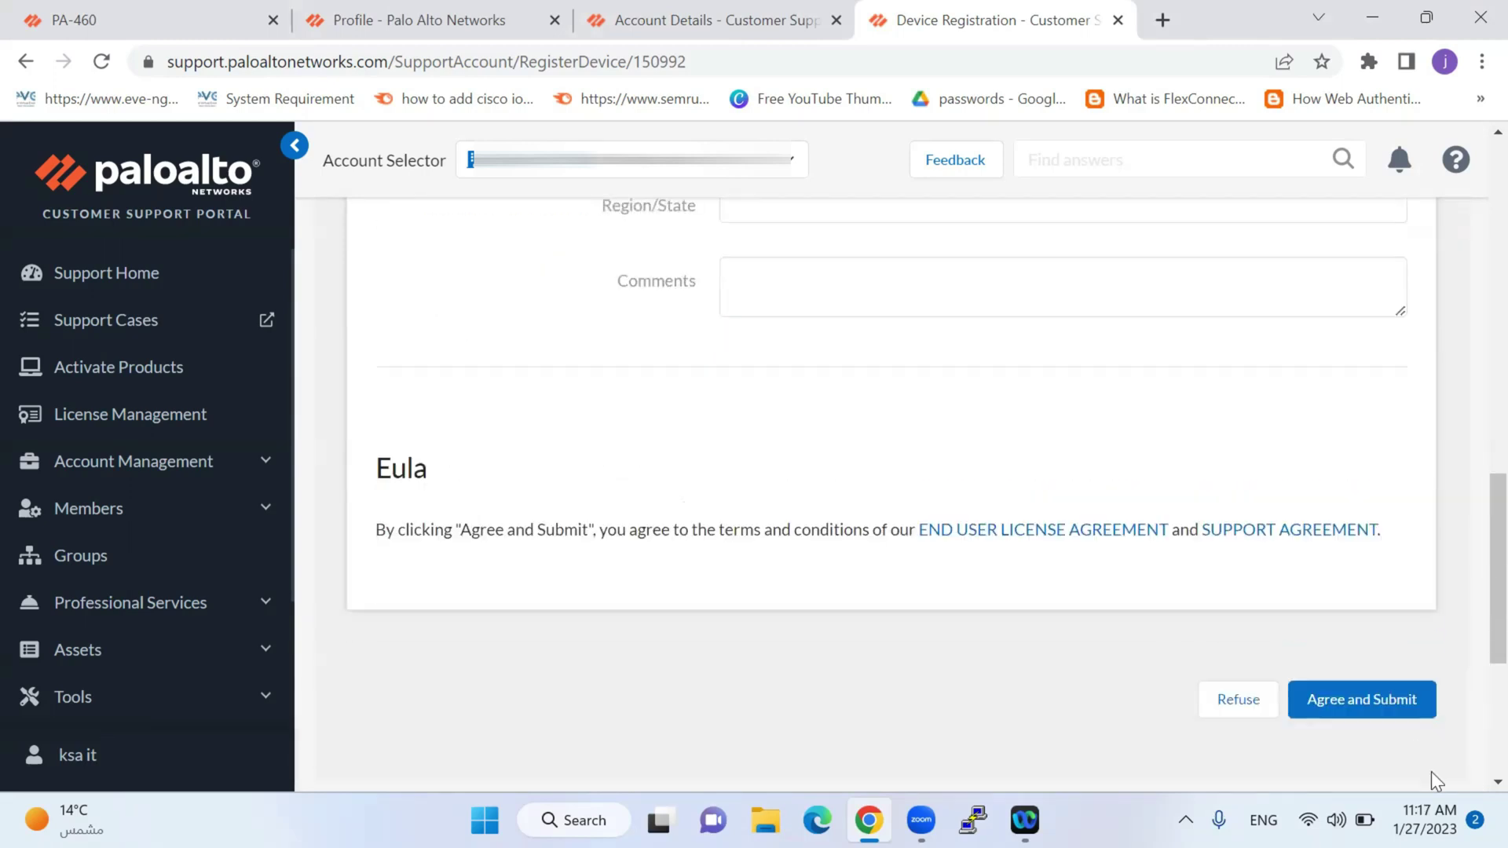
left_click(1363, 711)
left_click(1283, 397)
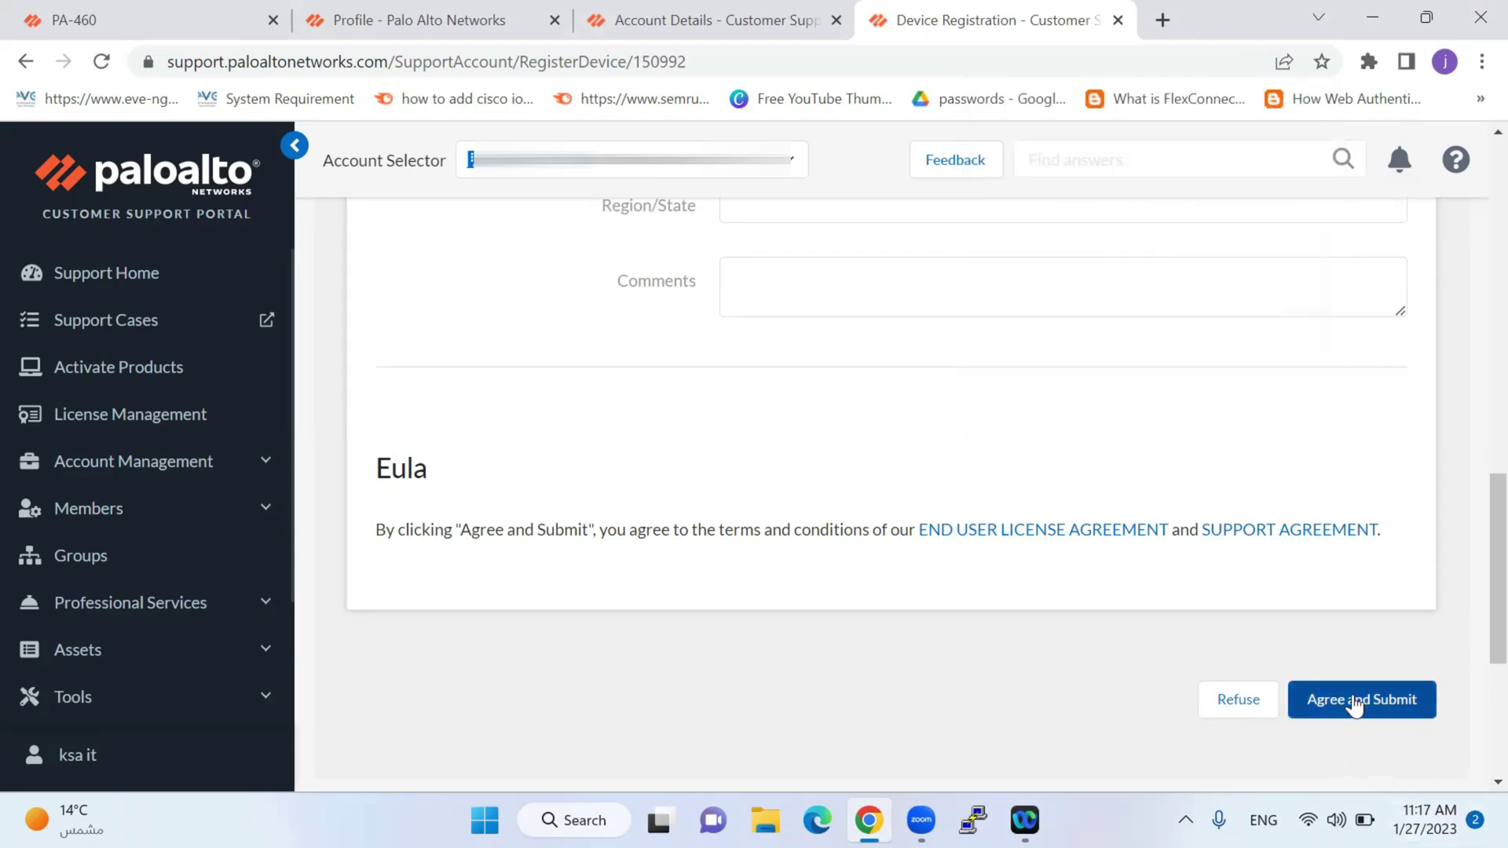
Step: Agree to the terms and submit the PA-460 device registration
left_click(1354, 704)
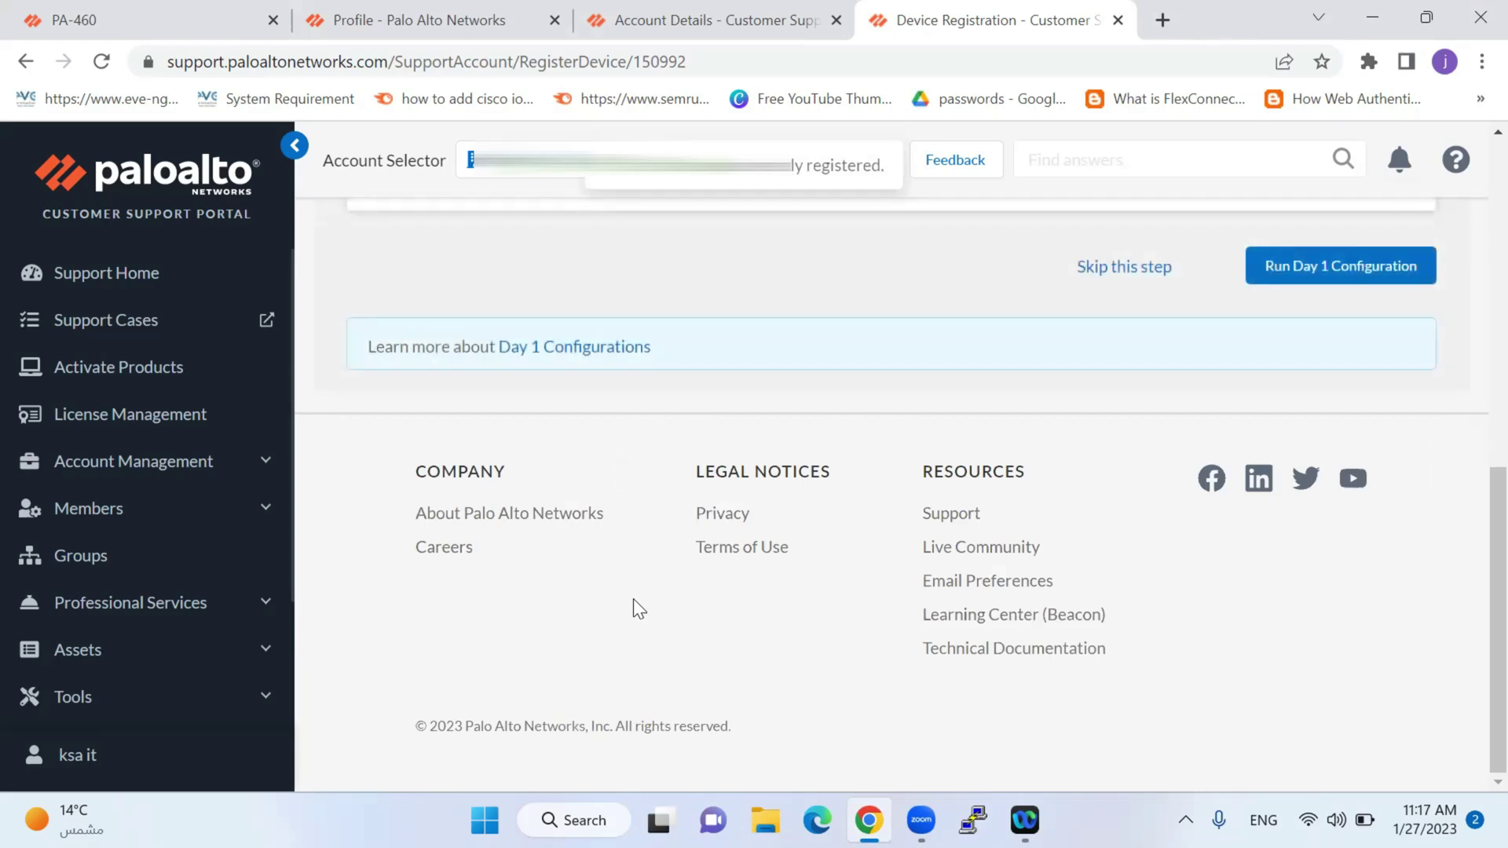
scroll(633, 599, "up", 3)
scroll(633, 597, "up", 4)
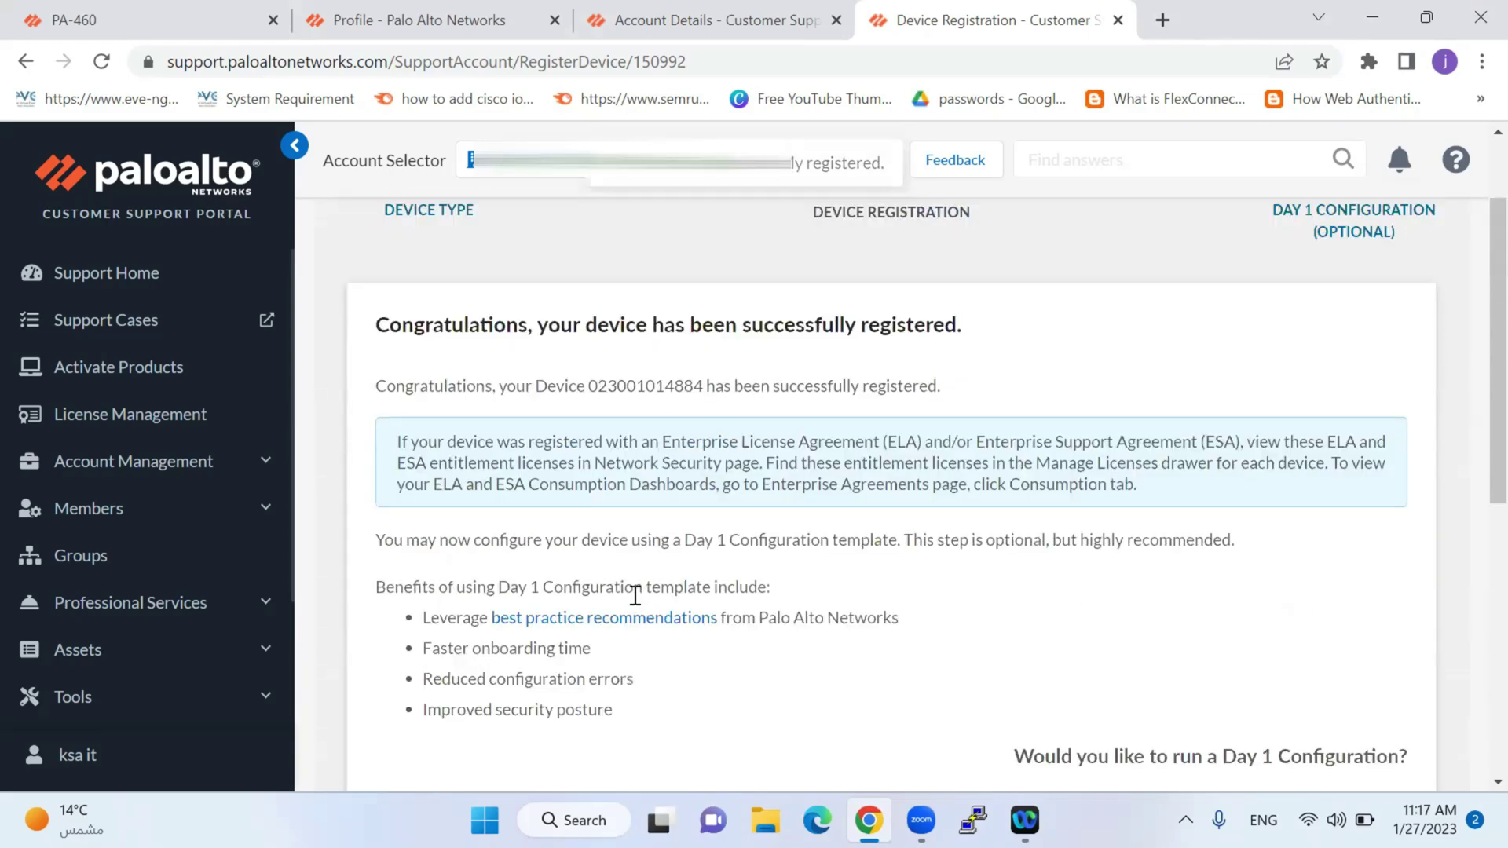
scroll(634, 594, "up", 2)
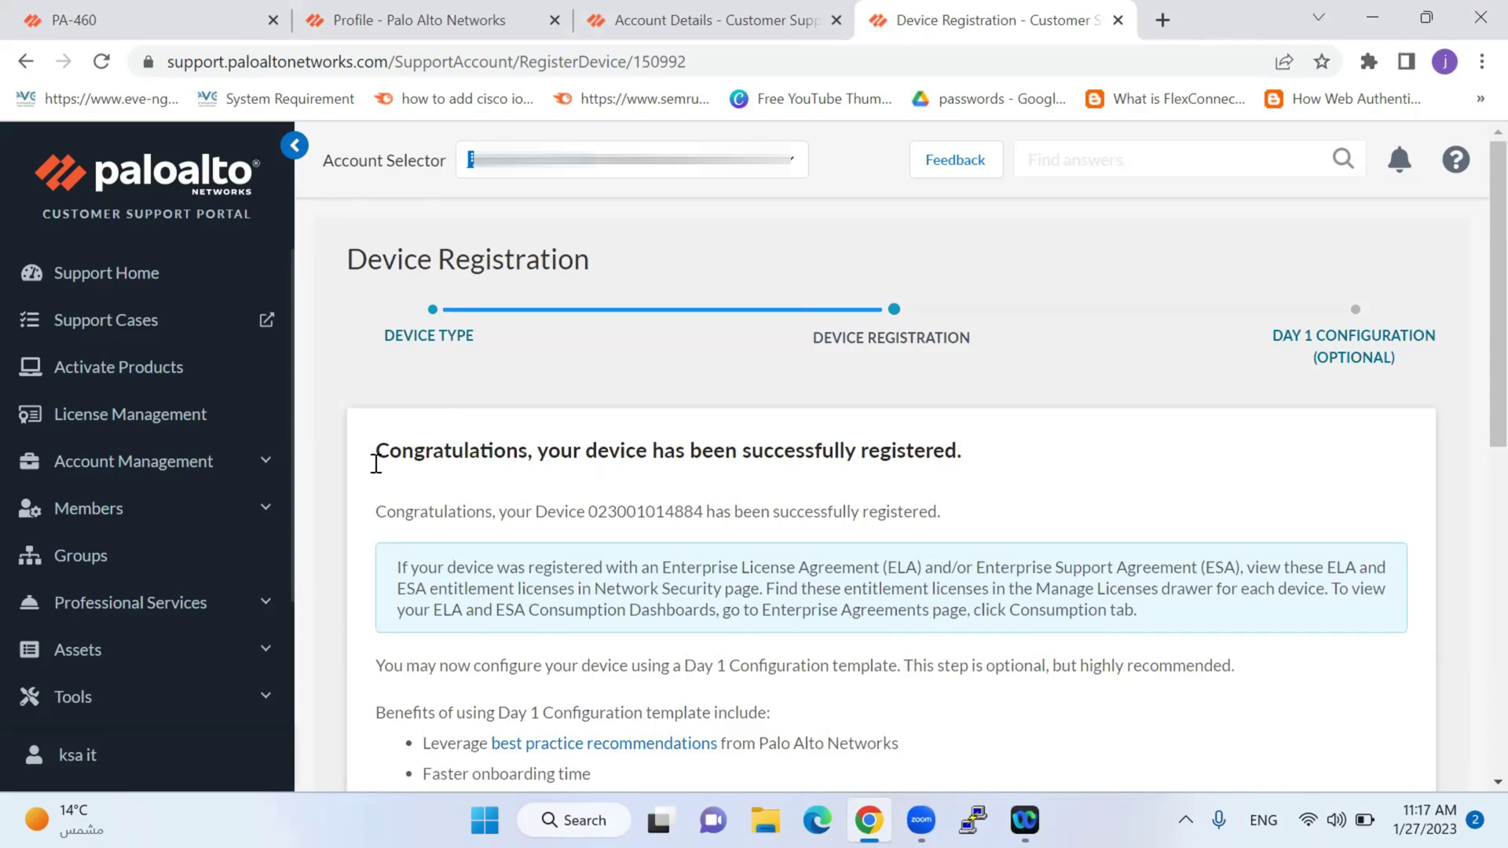
Step: Review the success message and registered serial number, then scroll to the Day 1 Configuration offer
left_click_drag(560, 450, 1000, 464)
left_click(964, 502)
double_click(627, 511)
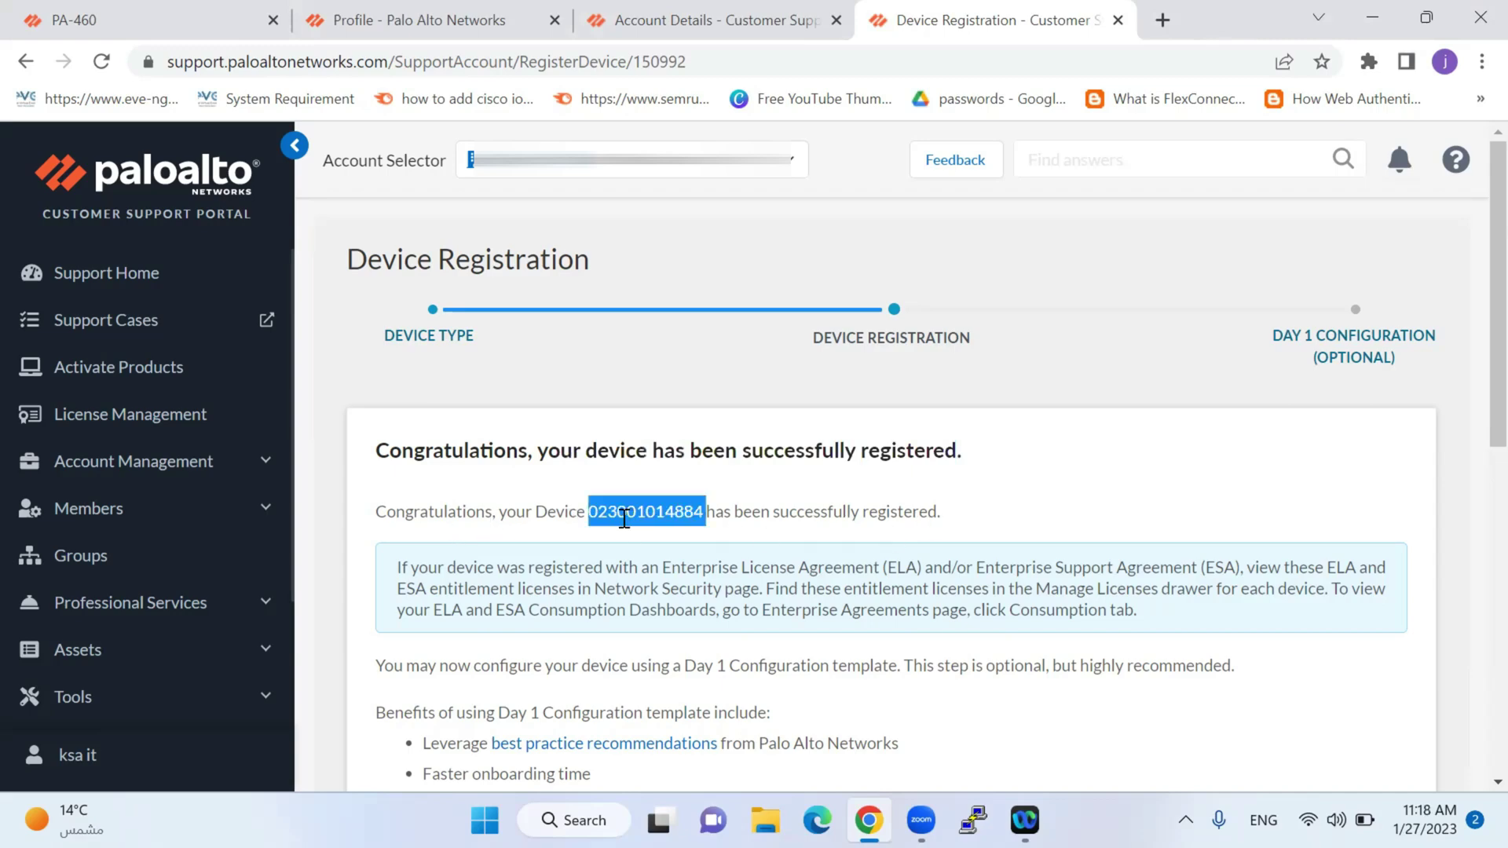
scroll(627, 519, "down", 1)
scroll(629, 534, "down", 1)
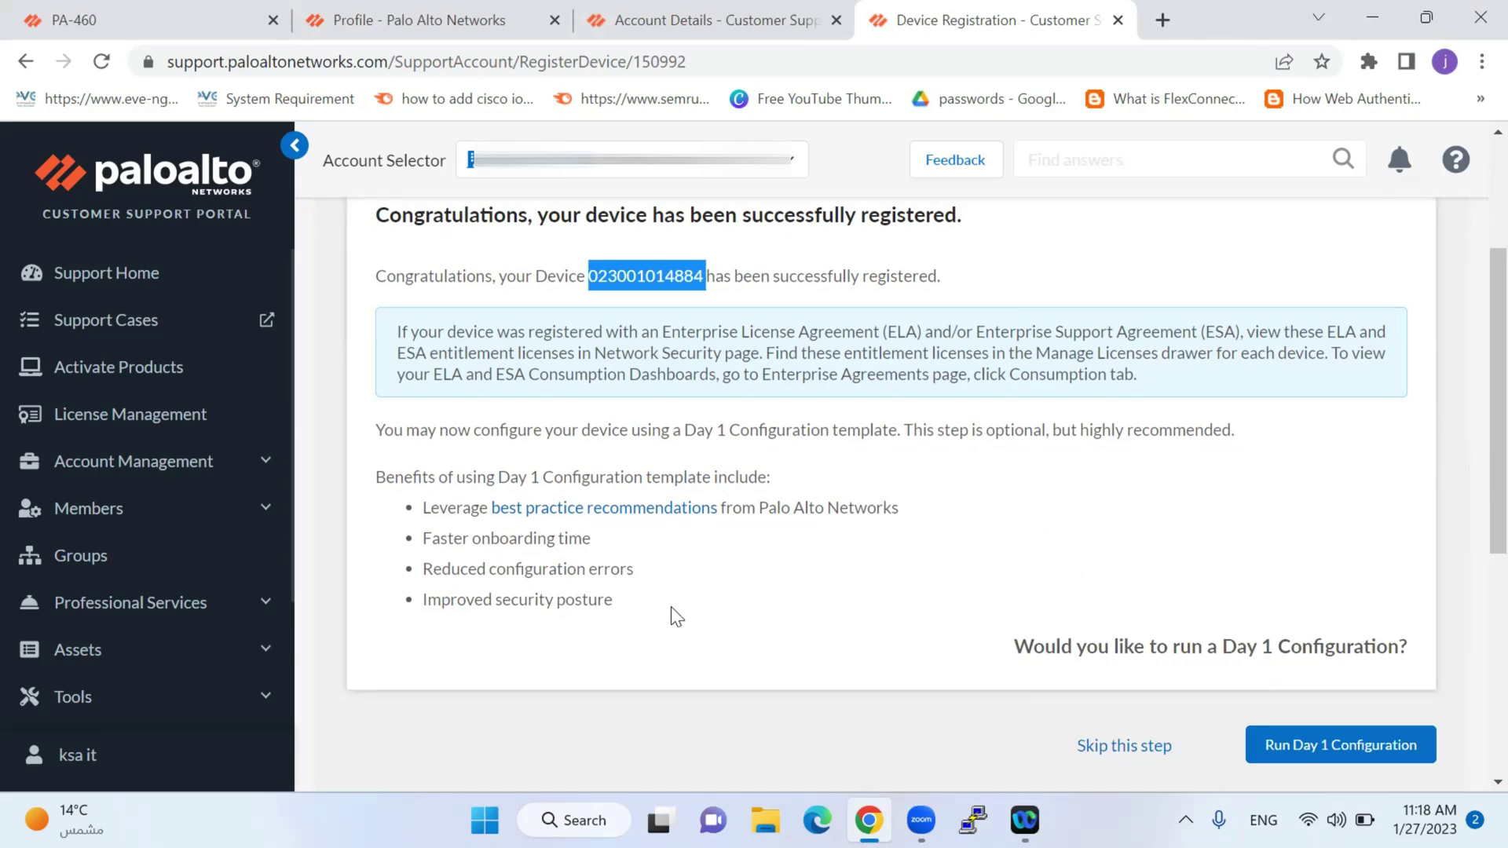
scroll(670, 616, "up", 2)
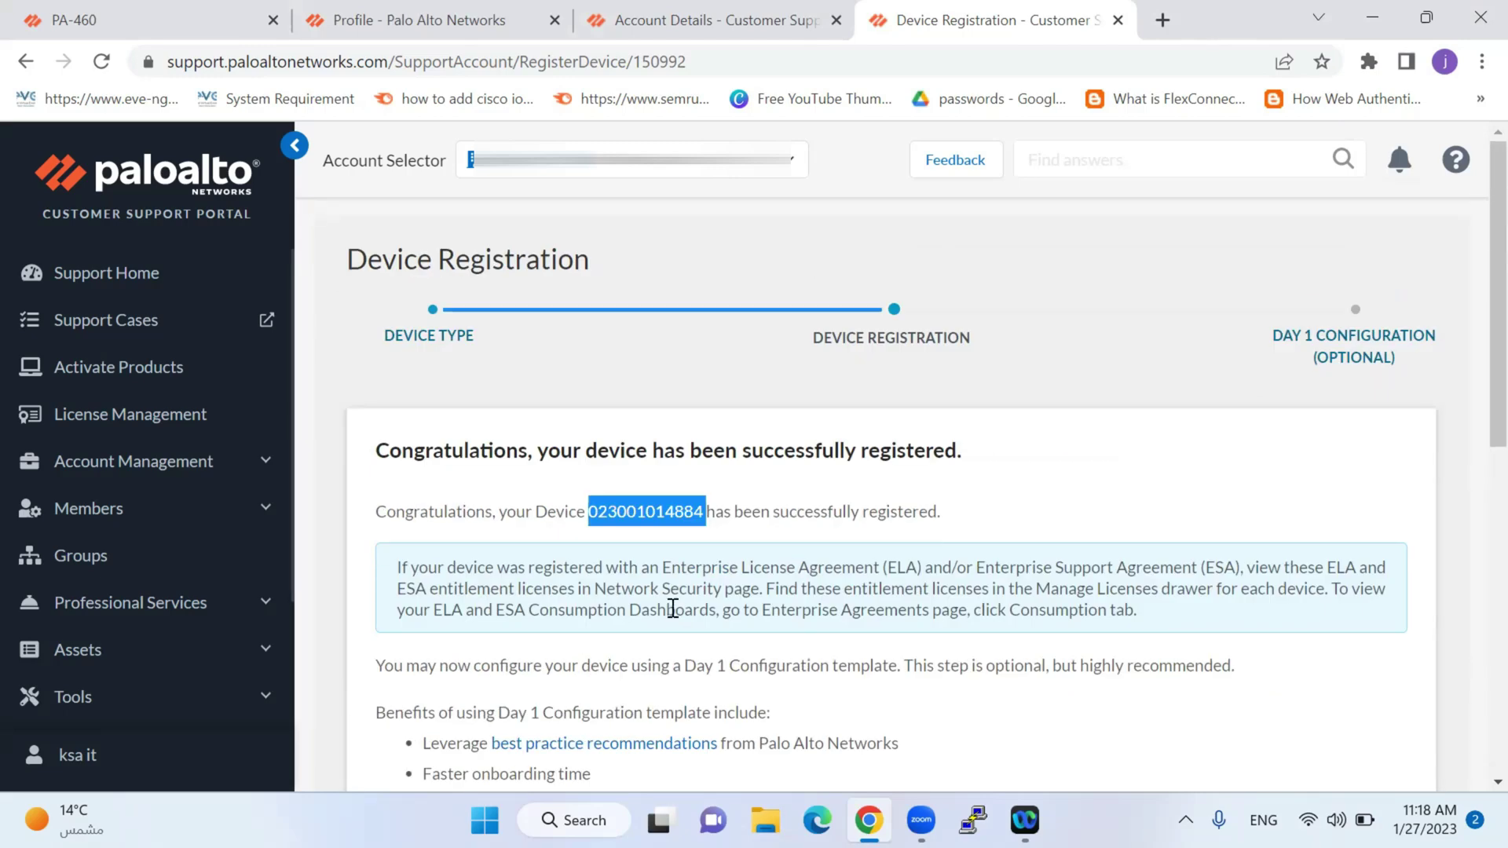
scroll(673, 608, "down", 3)
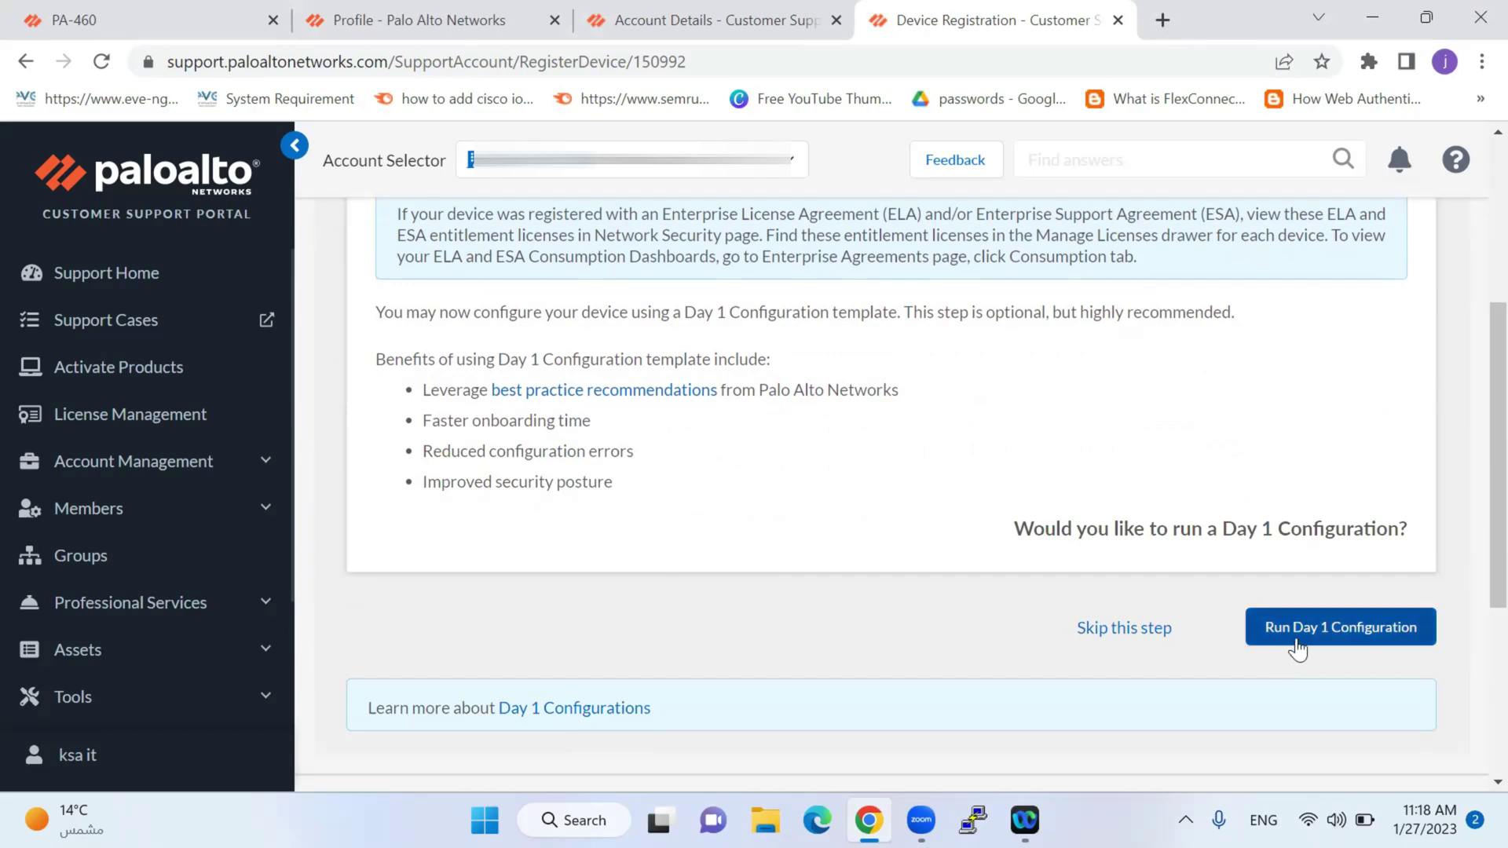
Step: Skip Day 1 Configuration and find the PA-460 row in the Network Security assets
left_click(1138, 633)
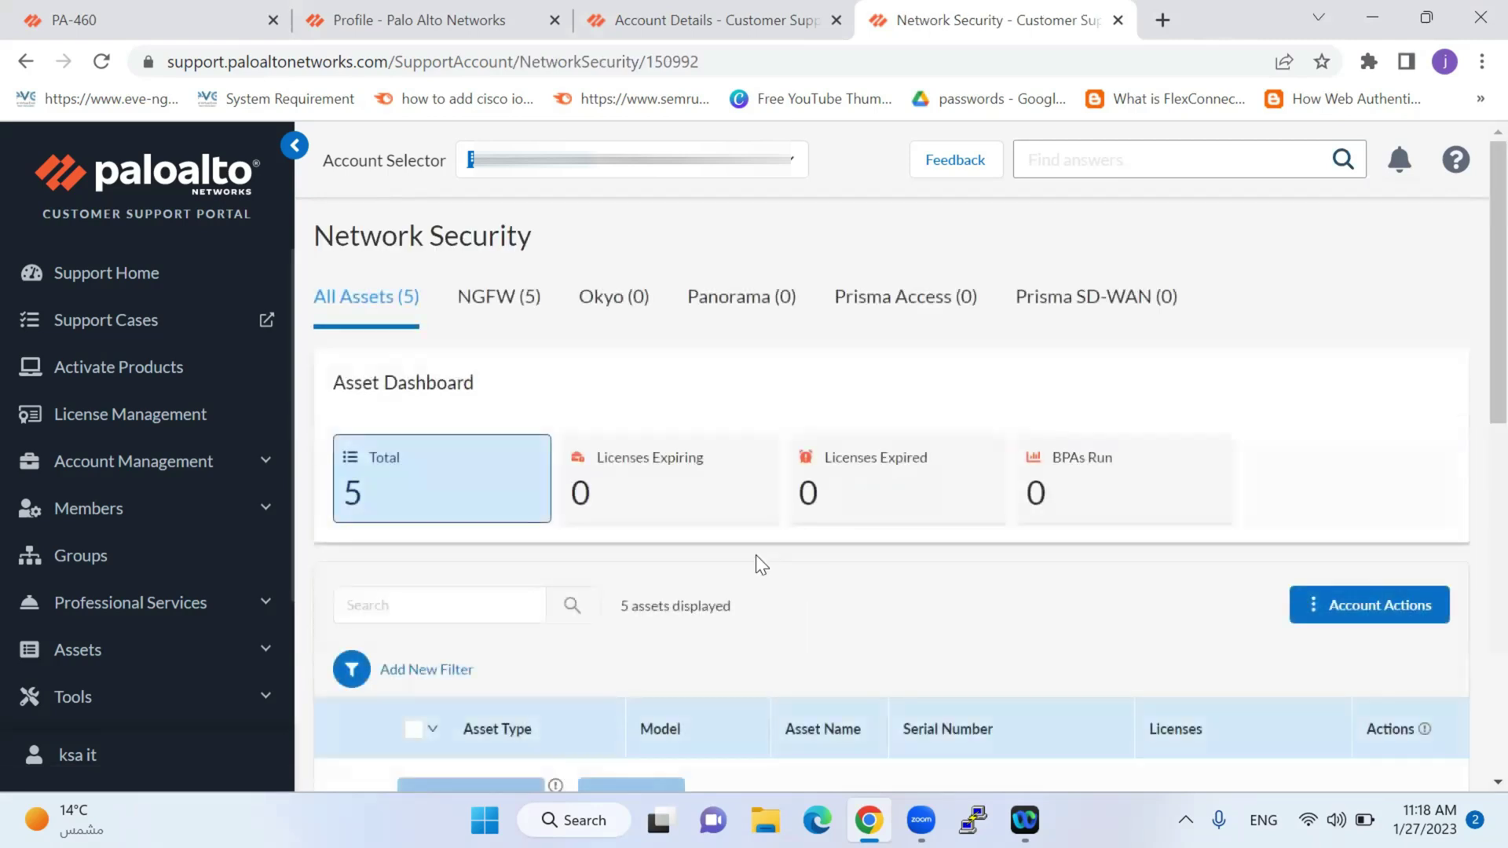
scroll(757, 588, "down", 5)
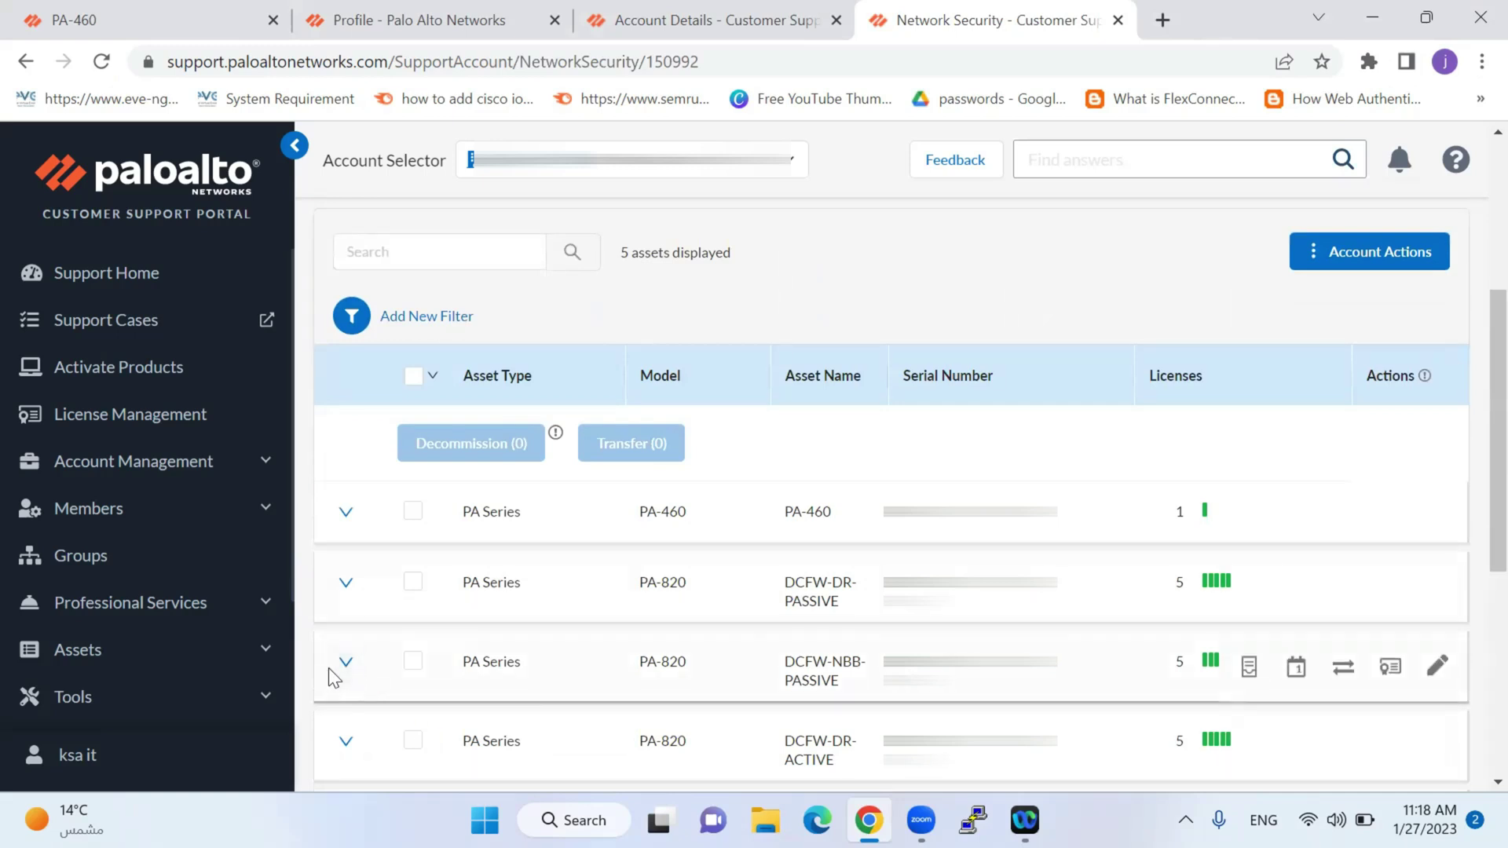
mouse_move(1195, 524)
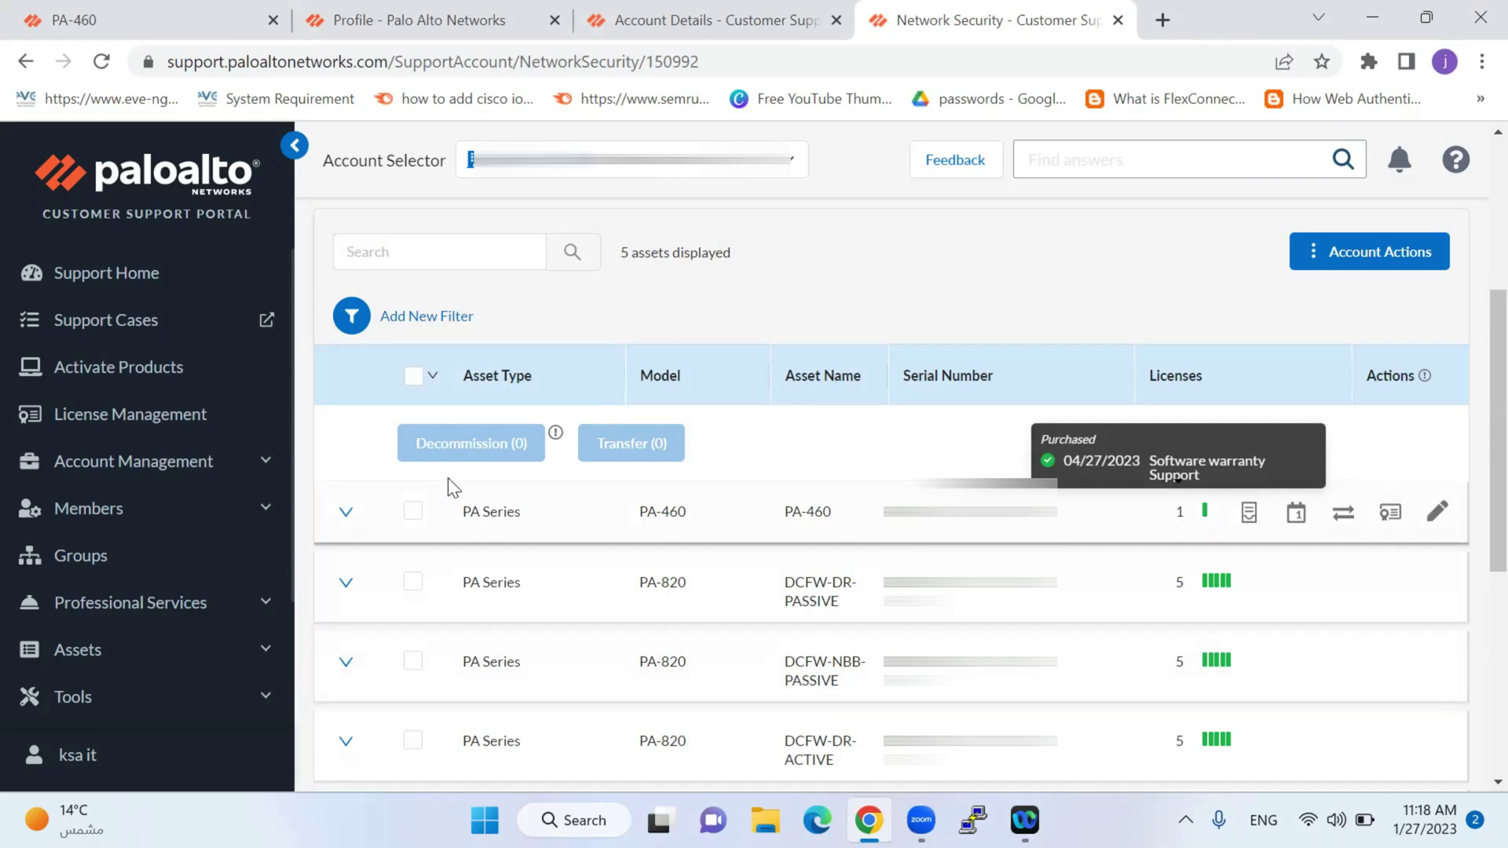
scroll(675, 592, "down", 1)
scroll(675, 592, "down", 3)
scroll(687, 592, "up", 2)
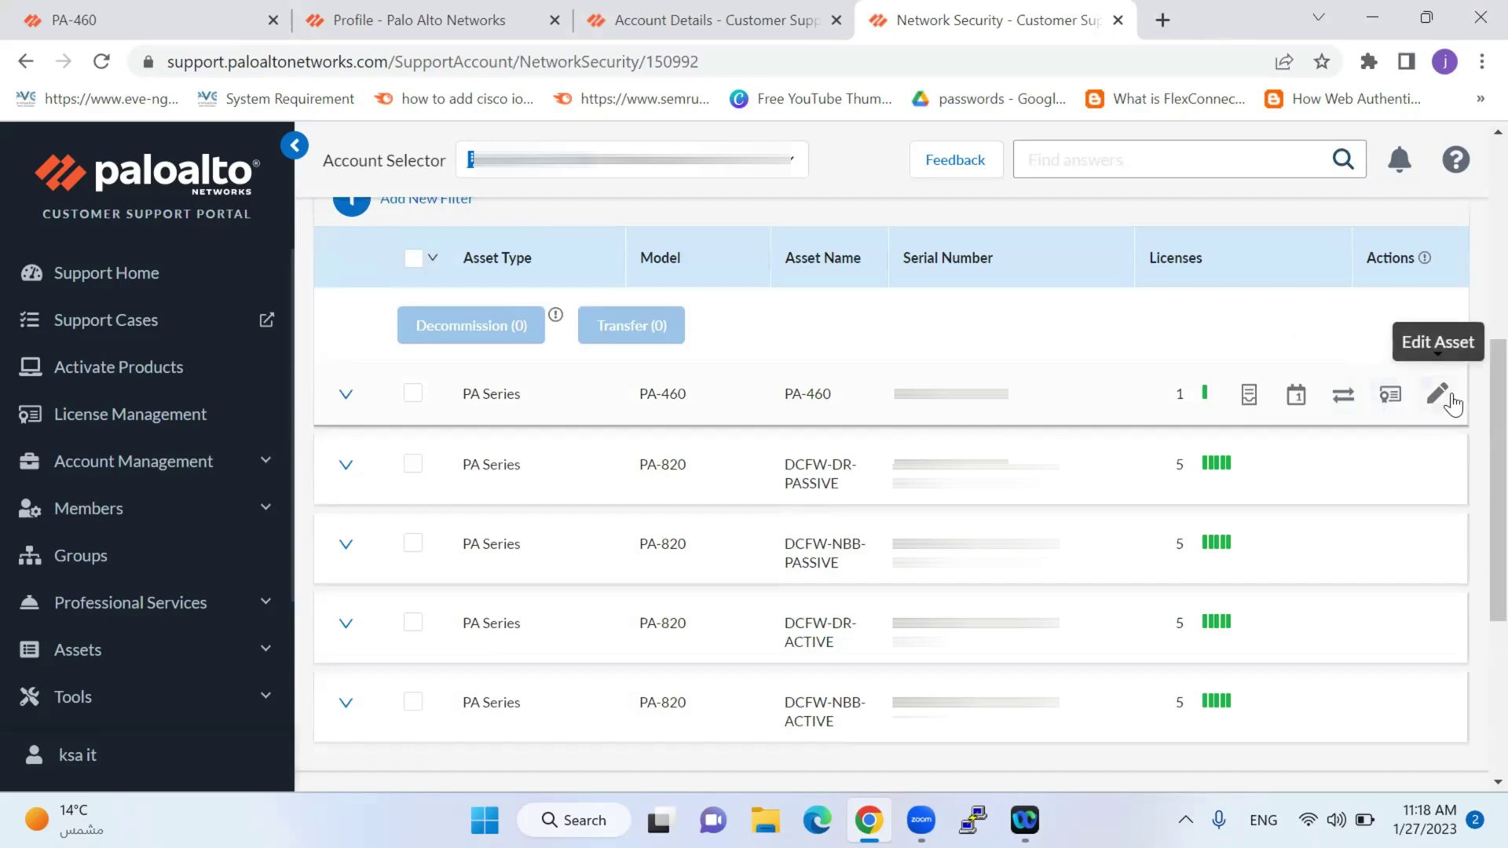
Step: Show the PA-460's Licenses & Subscriptions and download the Software warranty Support key file
left_click(1388, 399)
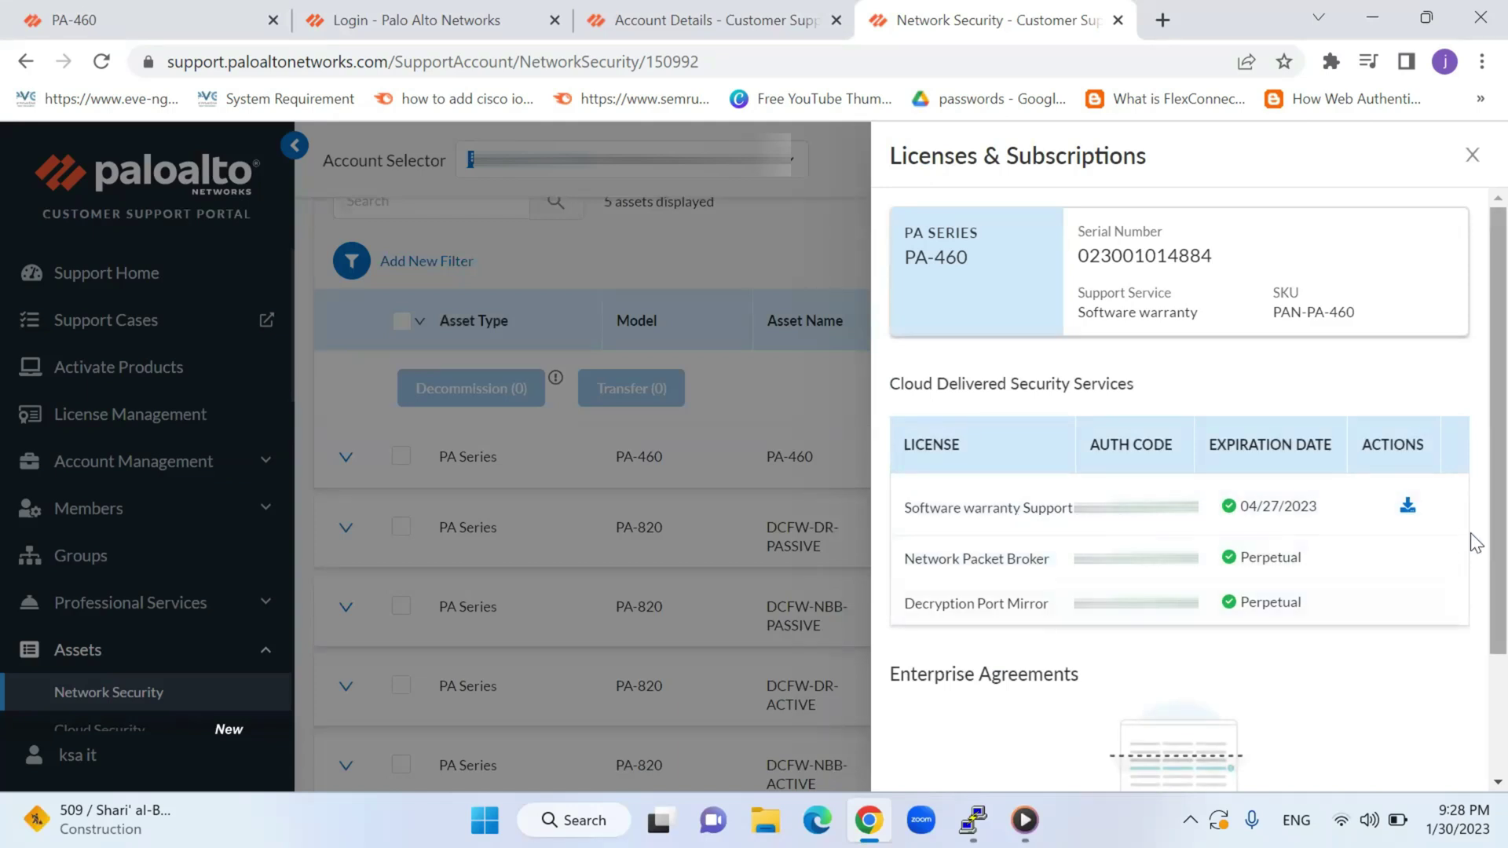
scroll(1470, 528, "down", 1)
scroll(1471, 604, "down", 1)
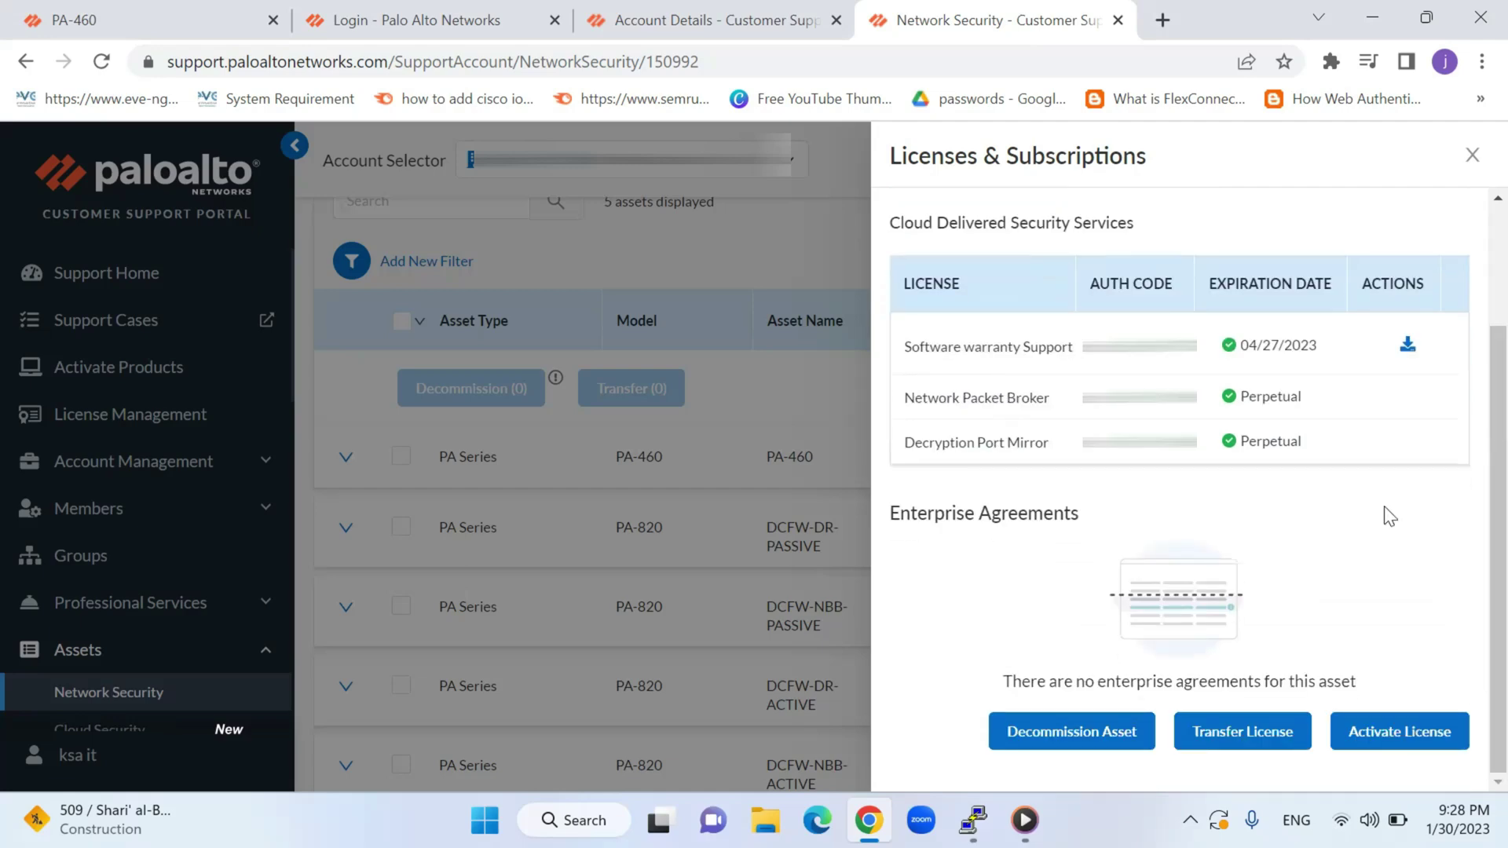
left_click(1408, 346)
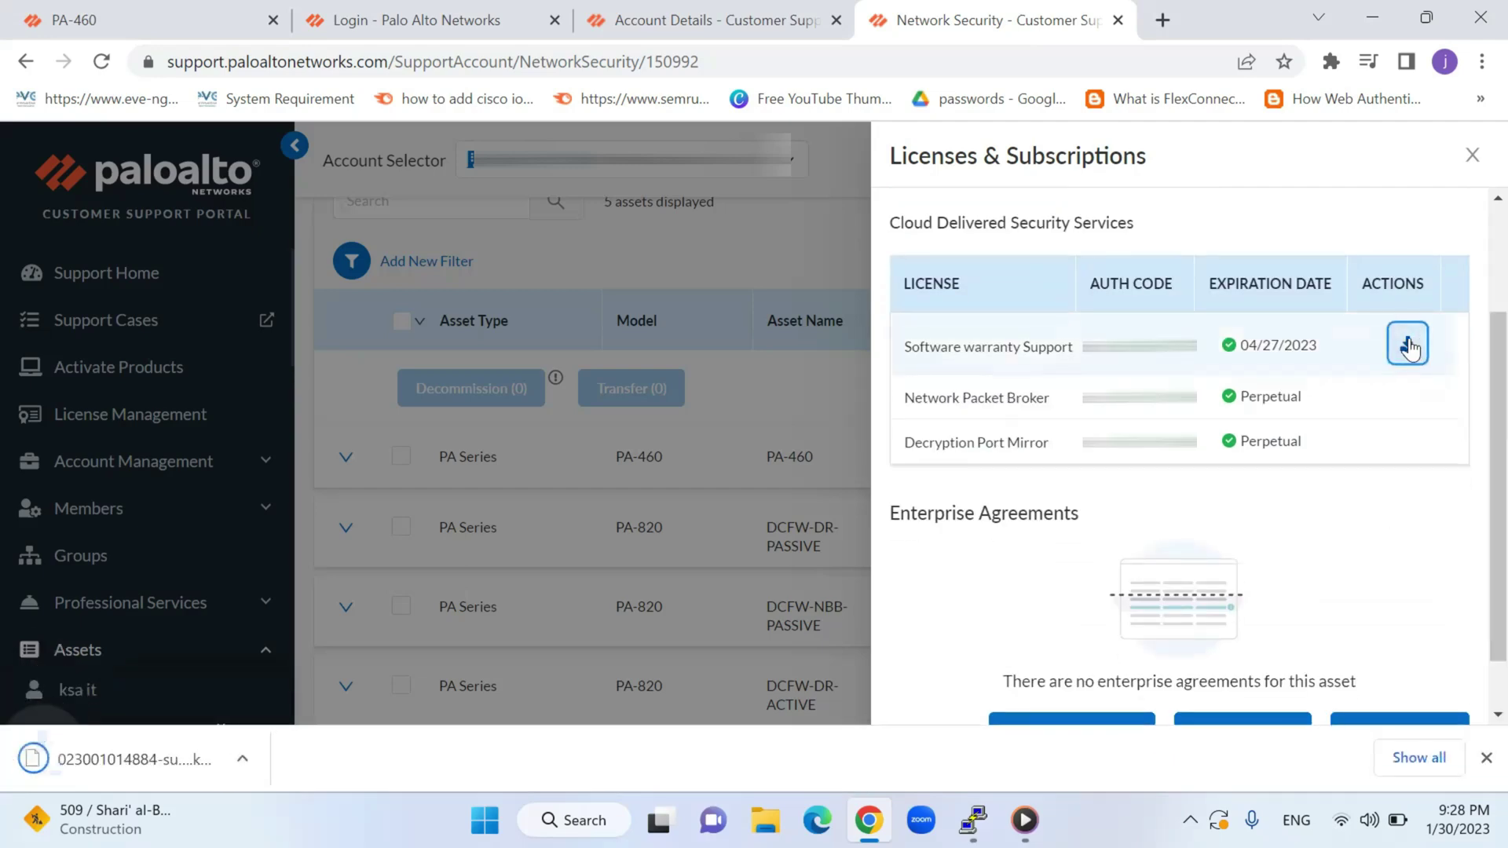
scroll(1470, 606, "down", 1)
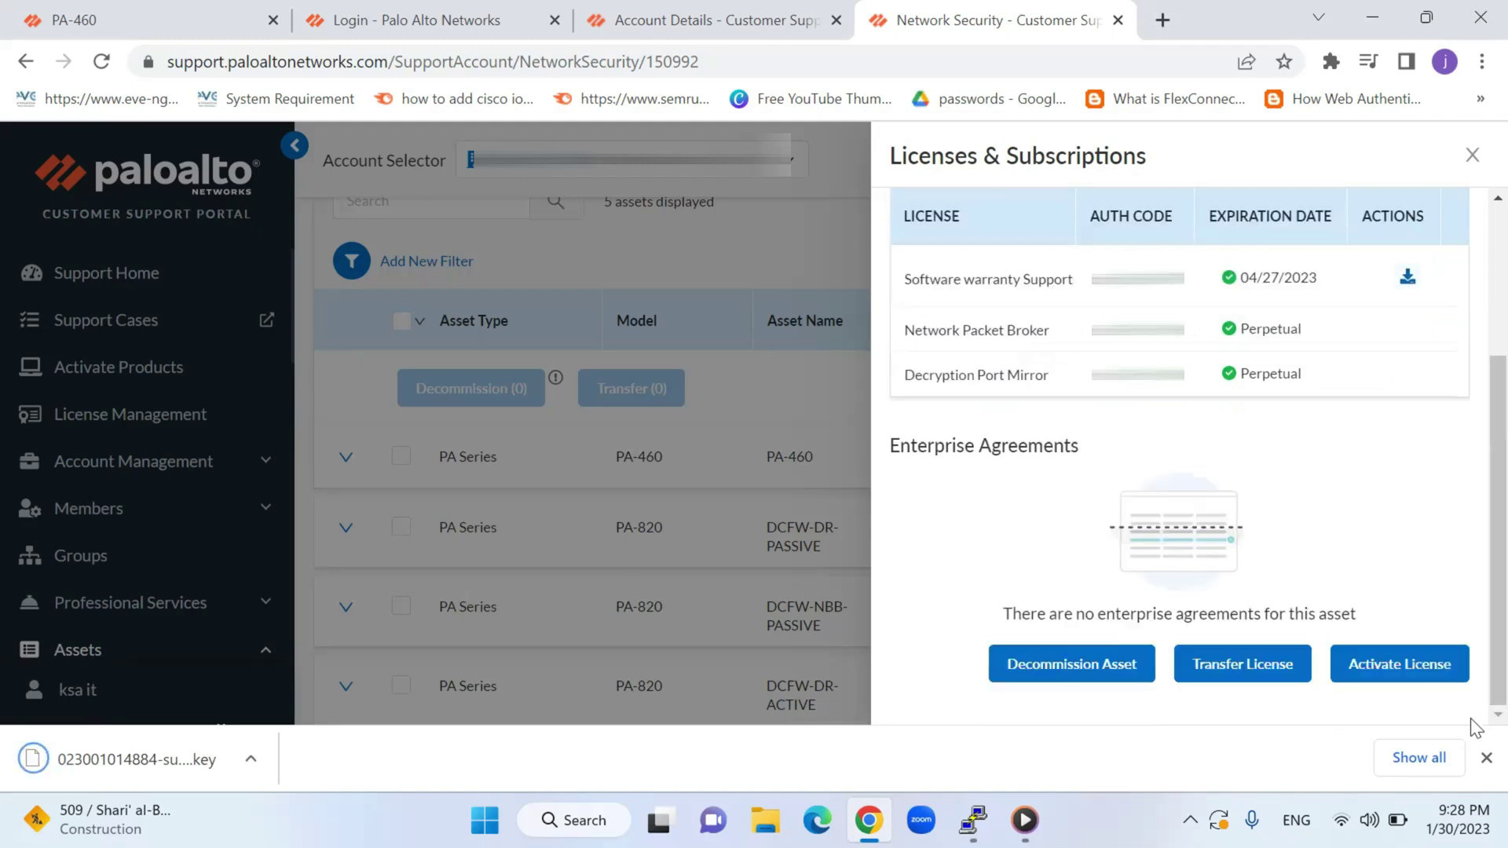
left_click(1394, 680)
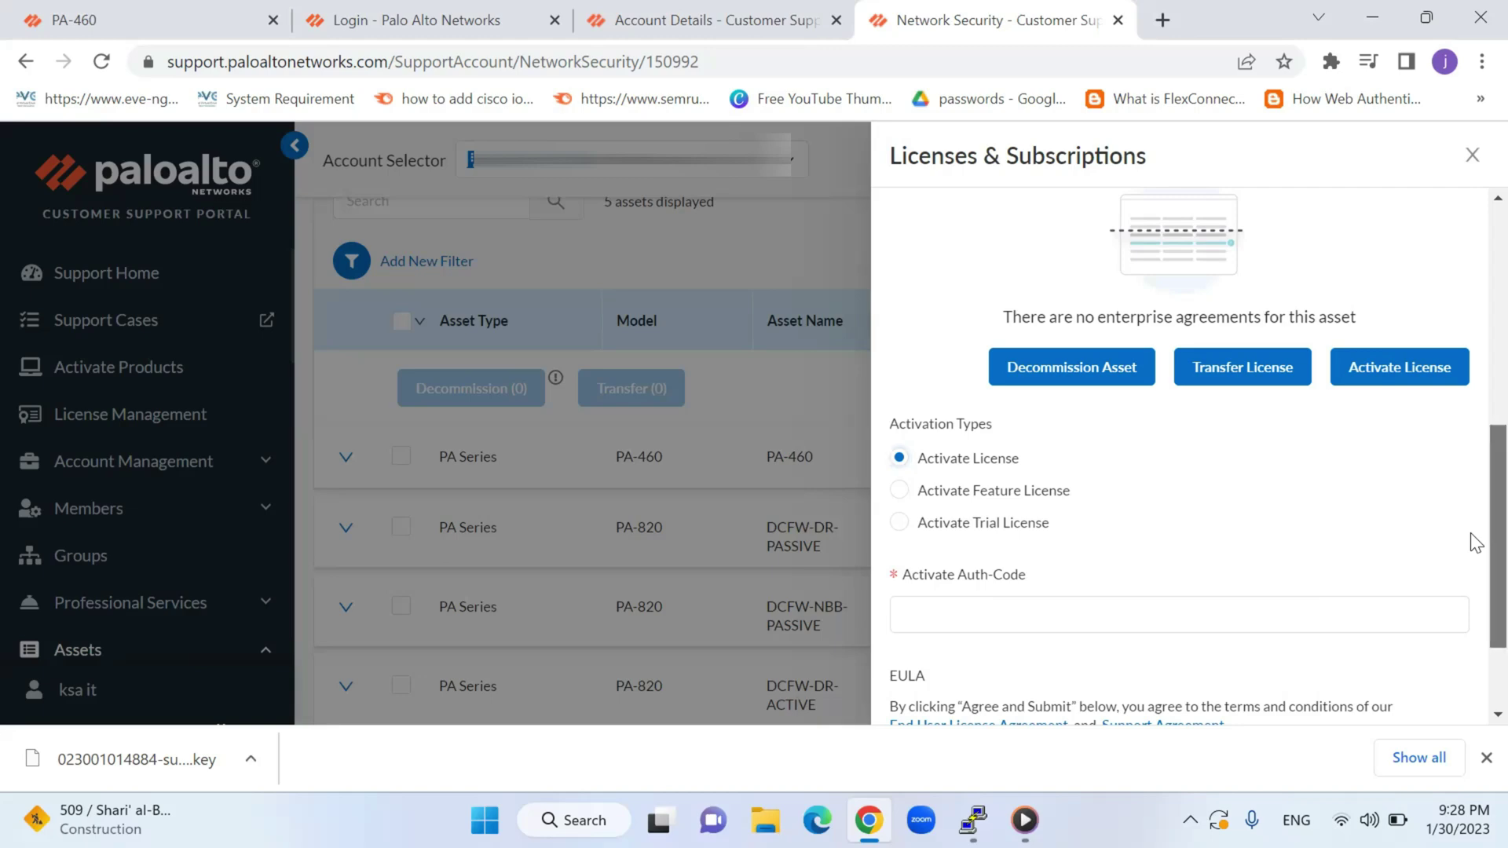
Step: Check the Feature and Trial license options, finding no feature licenses available
scroll(1470, 534, "down", 1)
scroll(1470, 554, "down", 1)
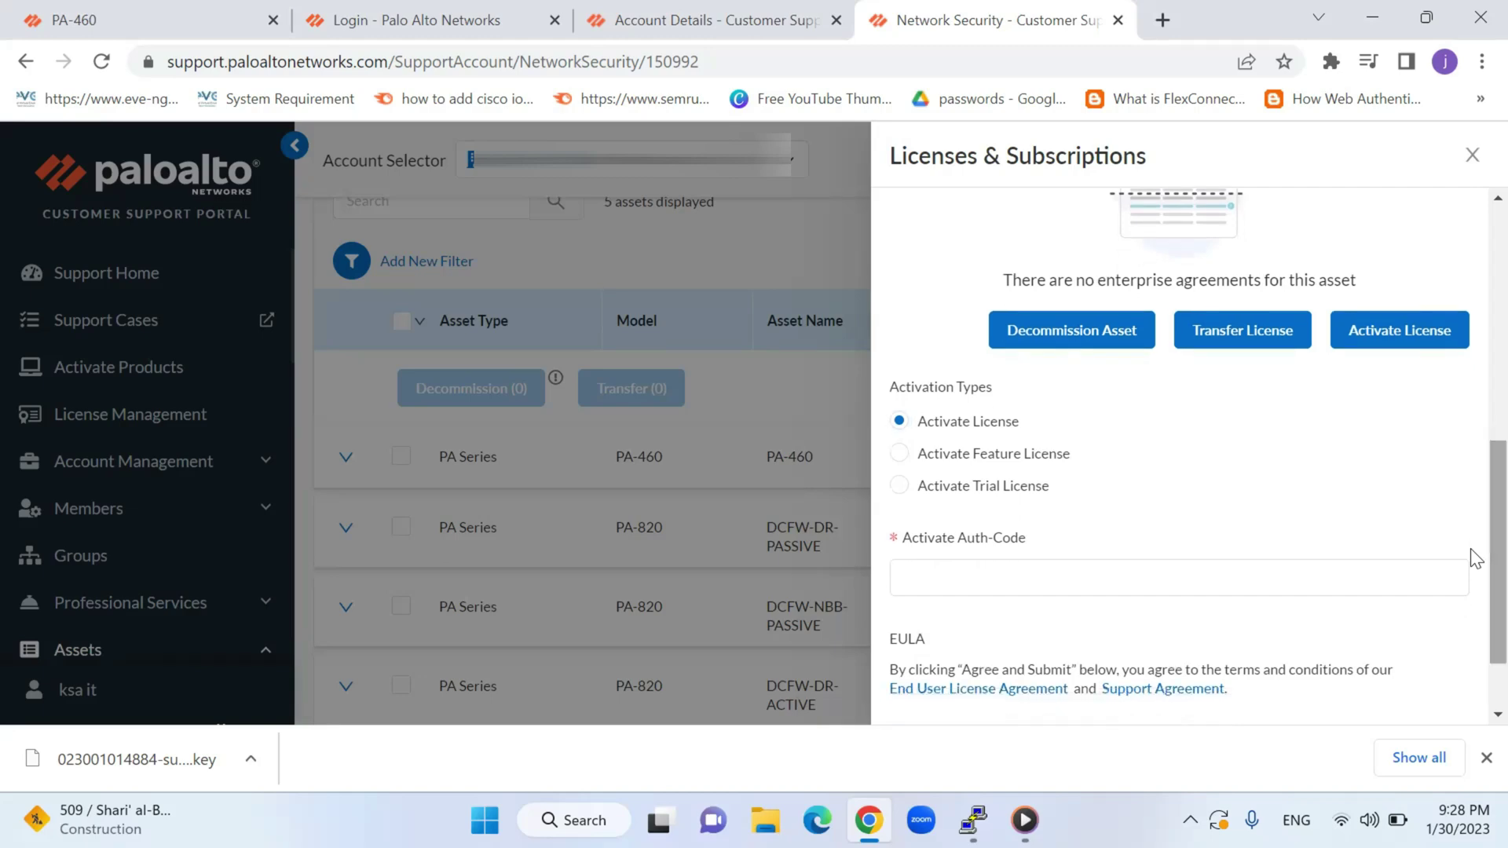
left_click(908, 458)
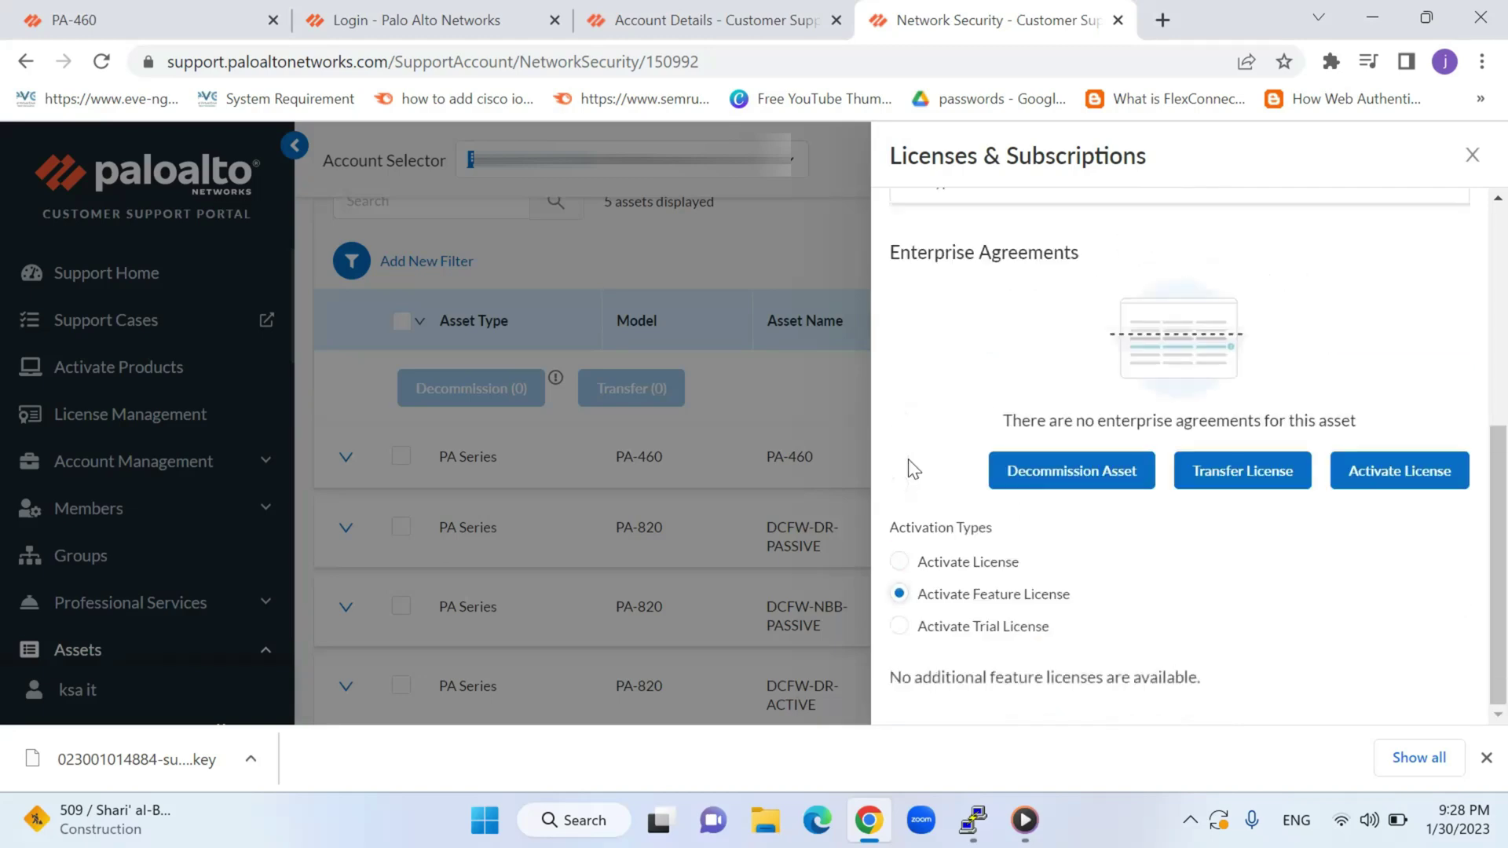
left_click_drag(1471, 582, 1117, 640)
left_click(918, 633)
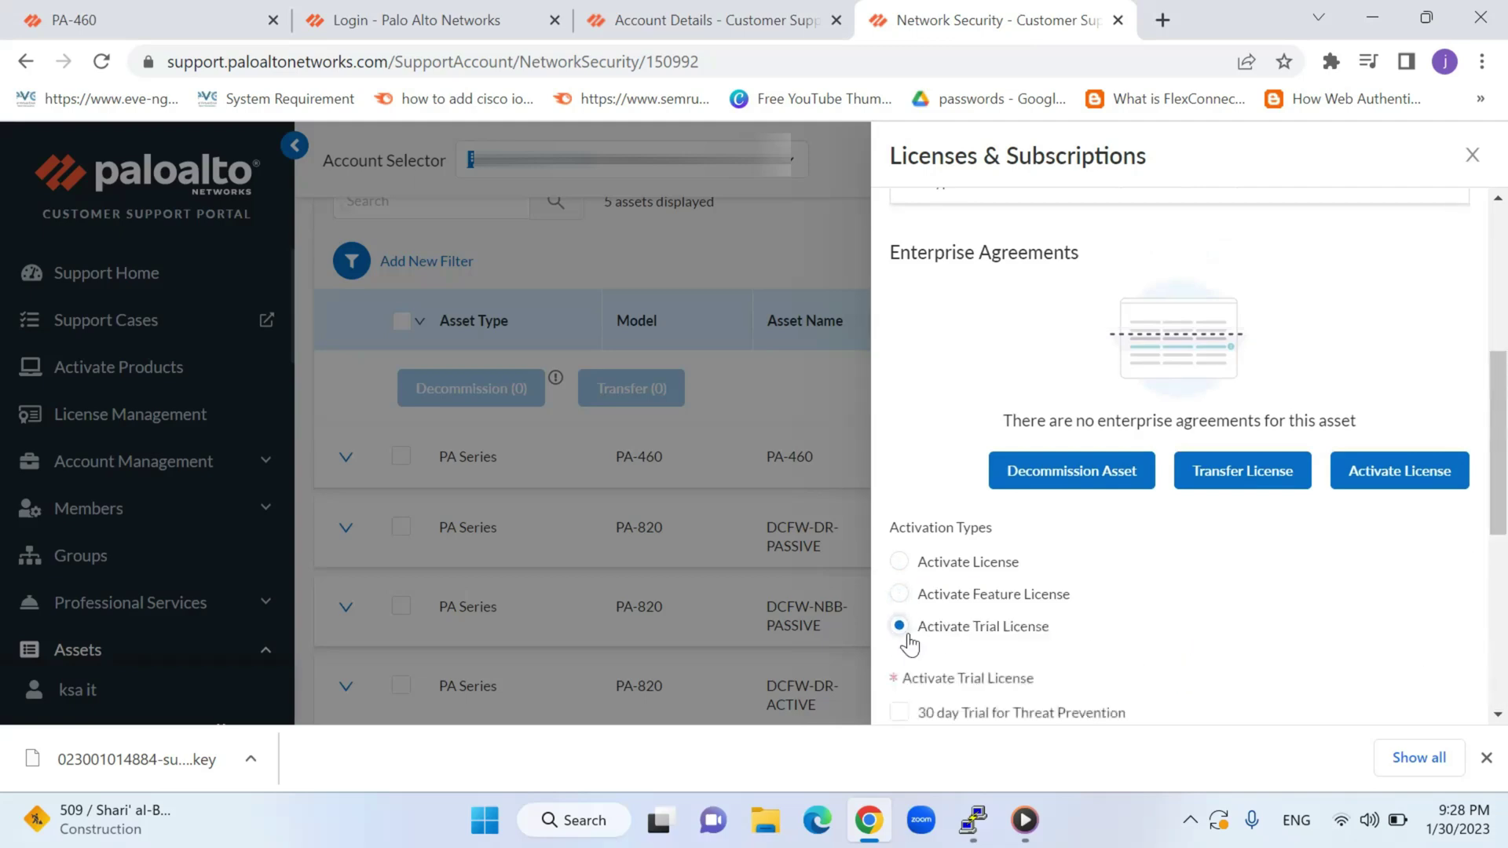
scroll(1471, 550, "down", 6)
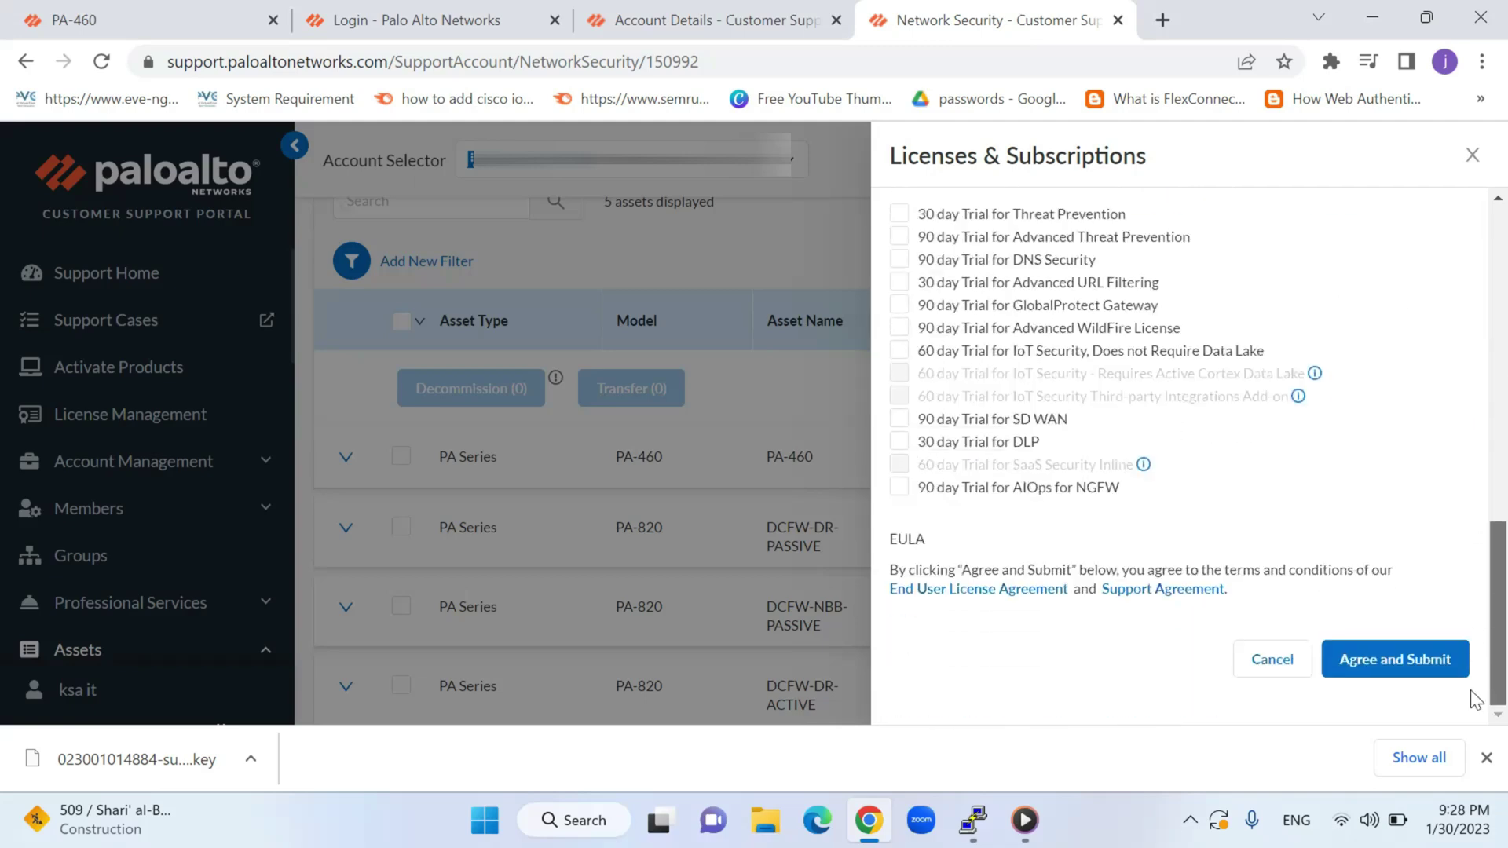
scroll(1474, 628, "up", 5)
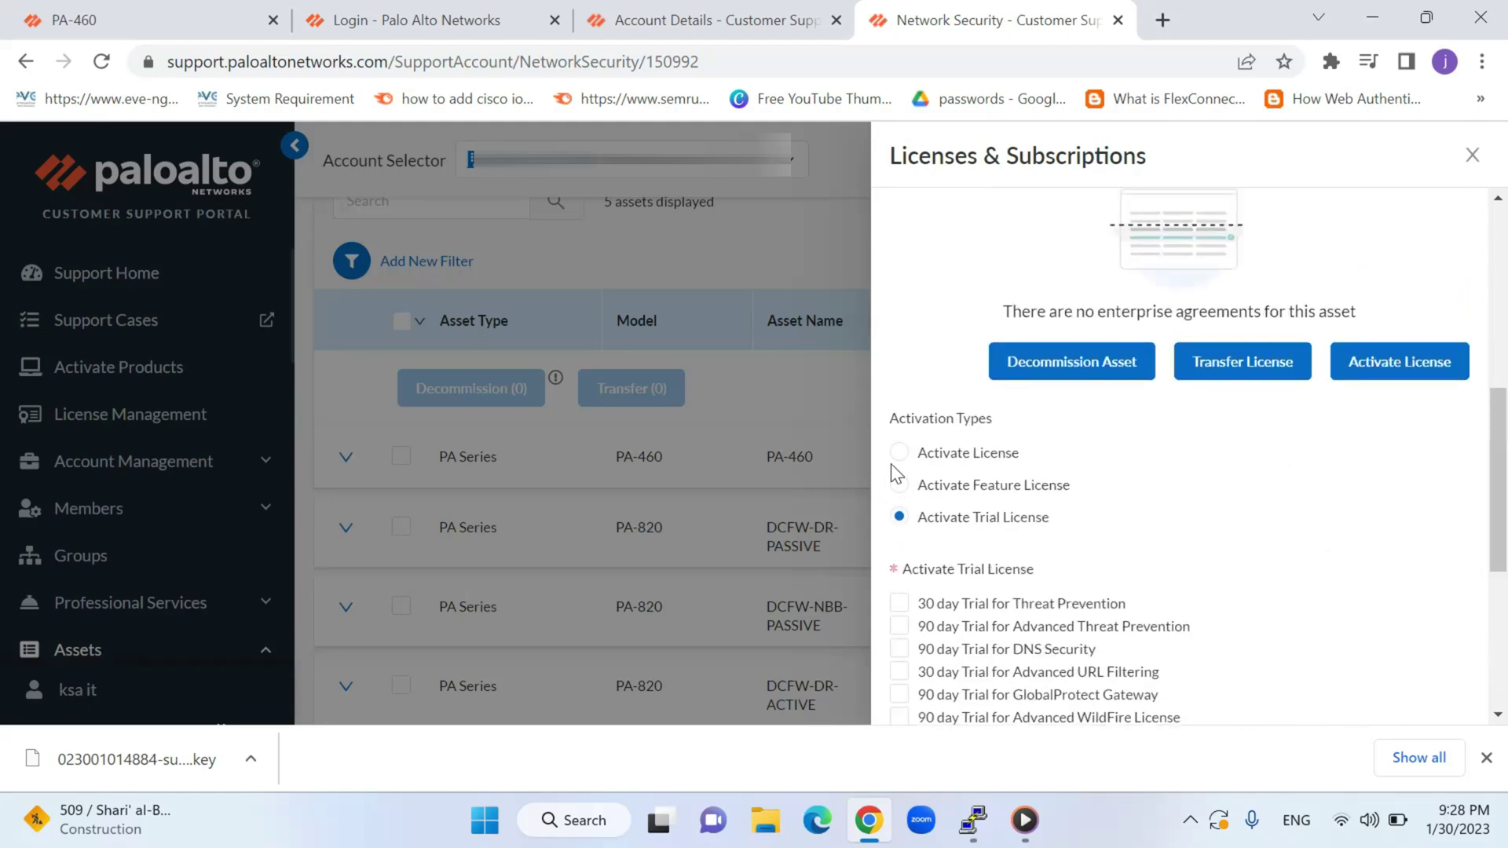
Step: Switch back to Activate License, paste the auth code and submit it
left_click(899, 453)
left_click(1040, 616)
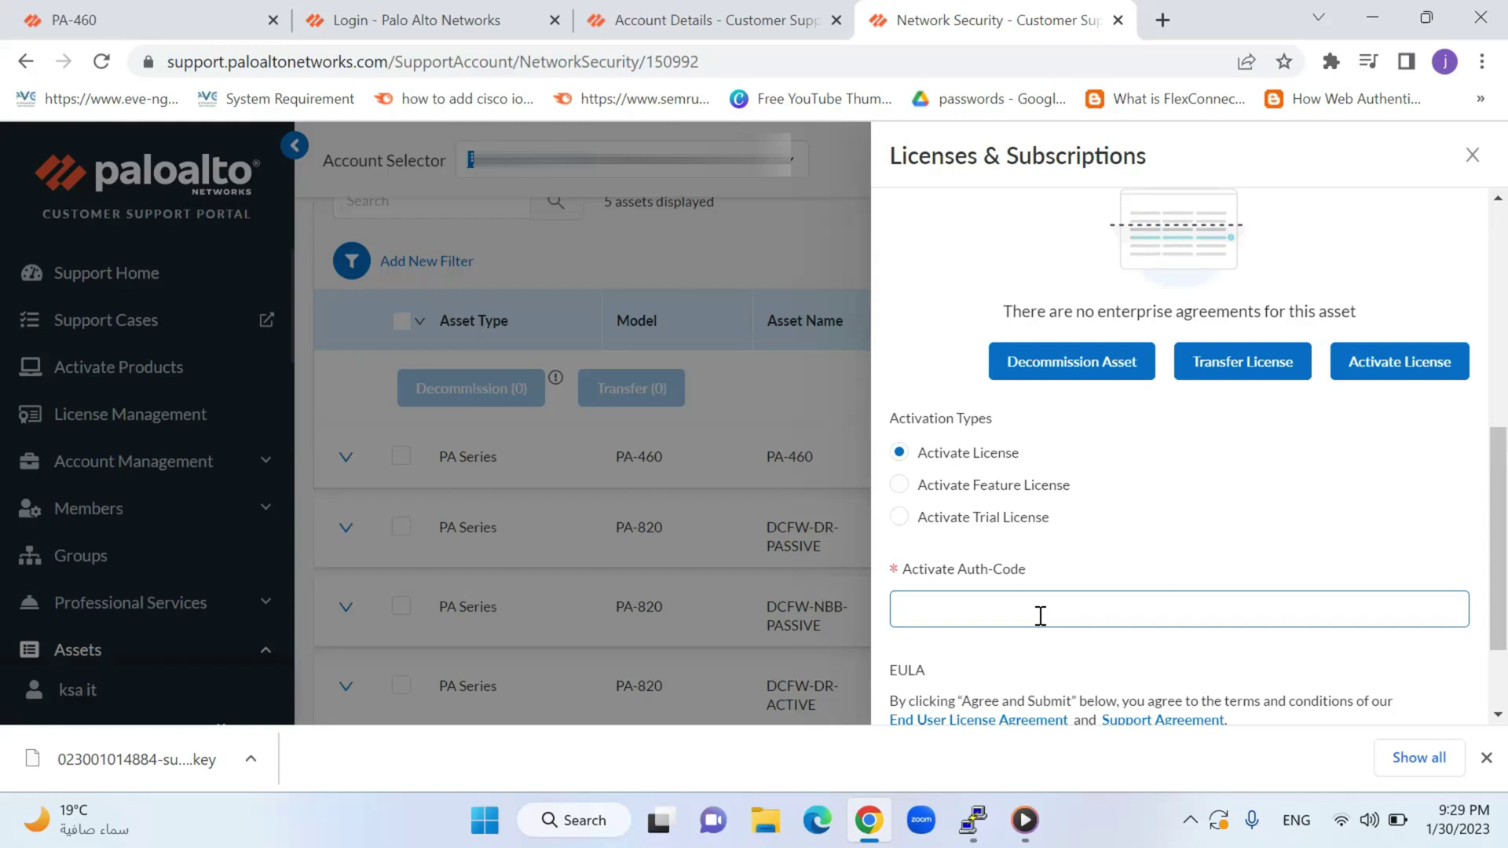
key("ctrl+v")
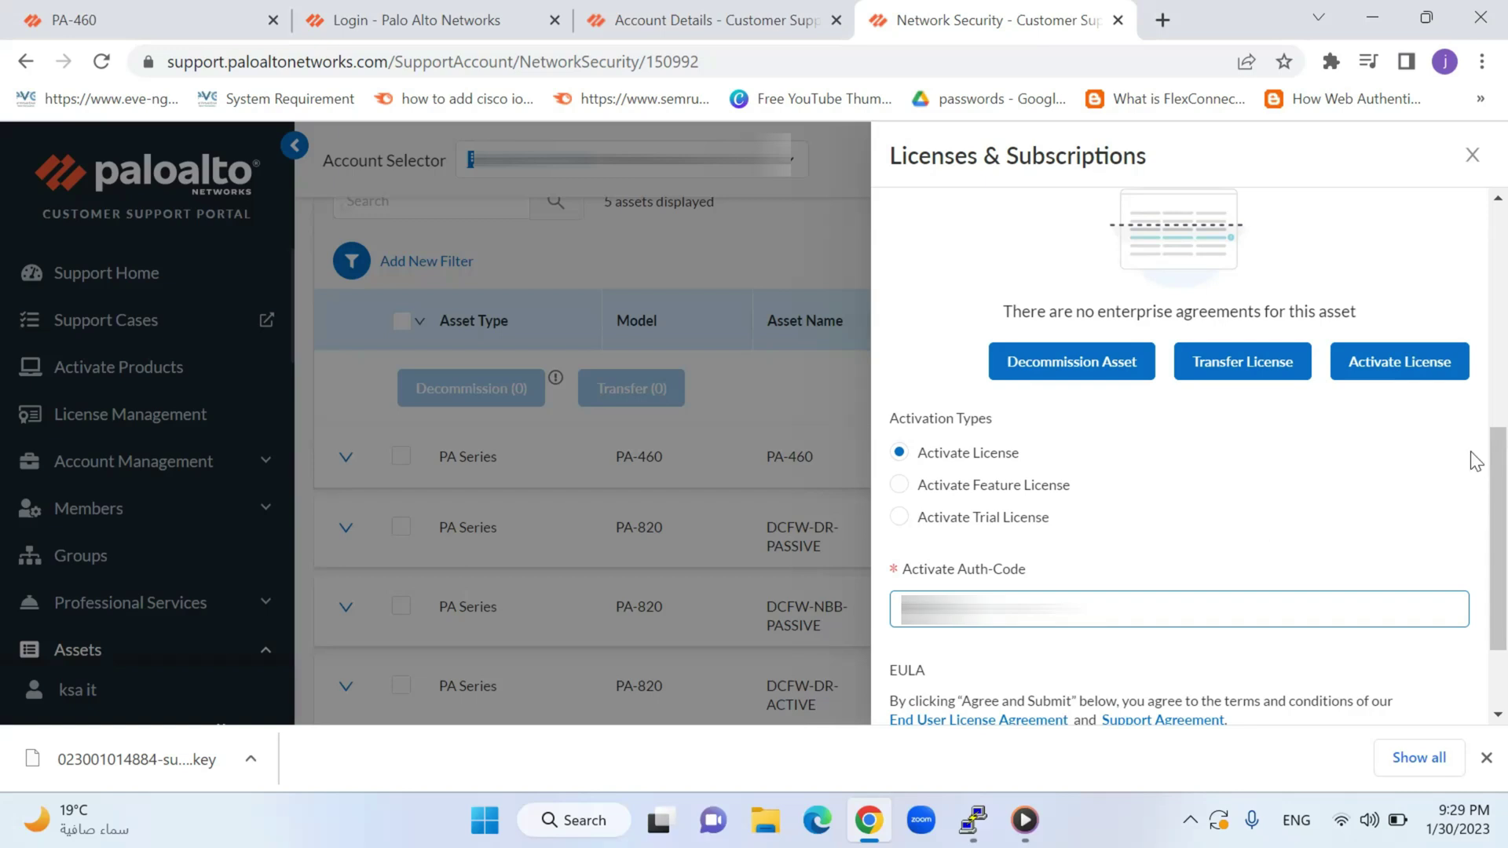
left_click(1485, 758)
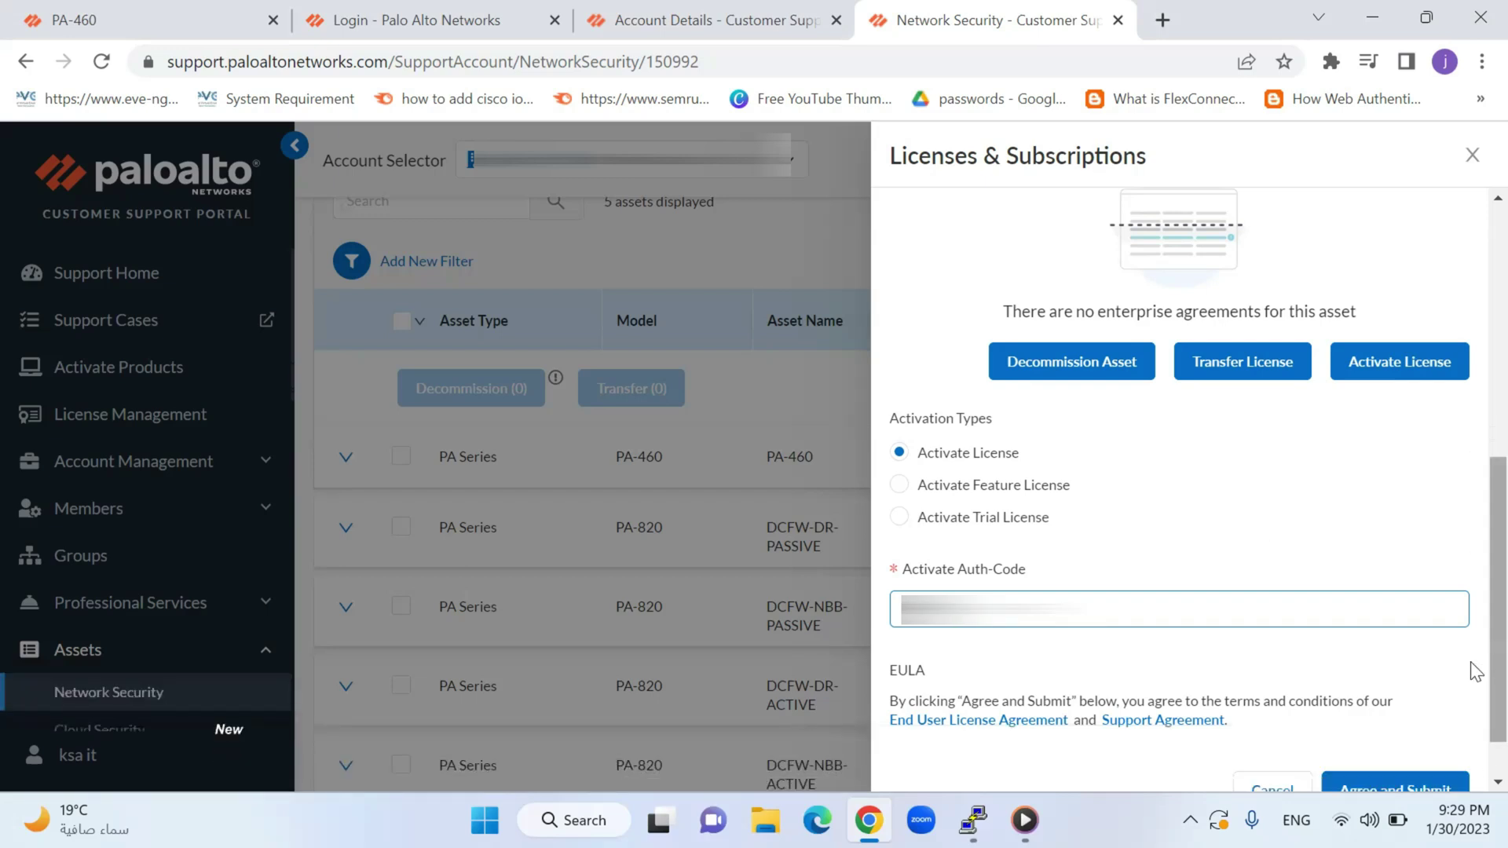
scroll(1471, 703, "down", 1)
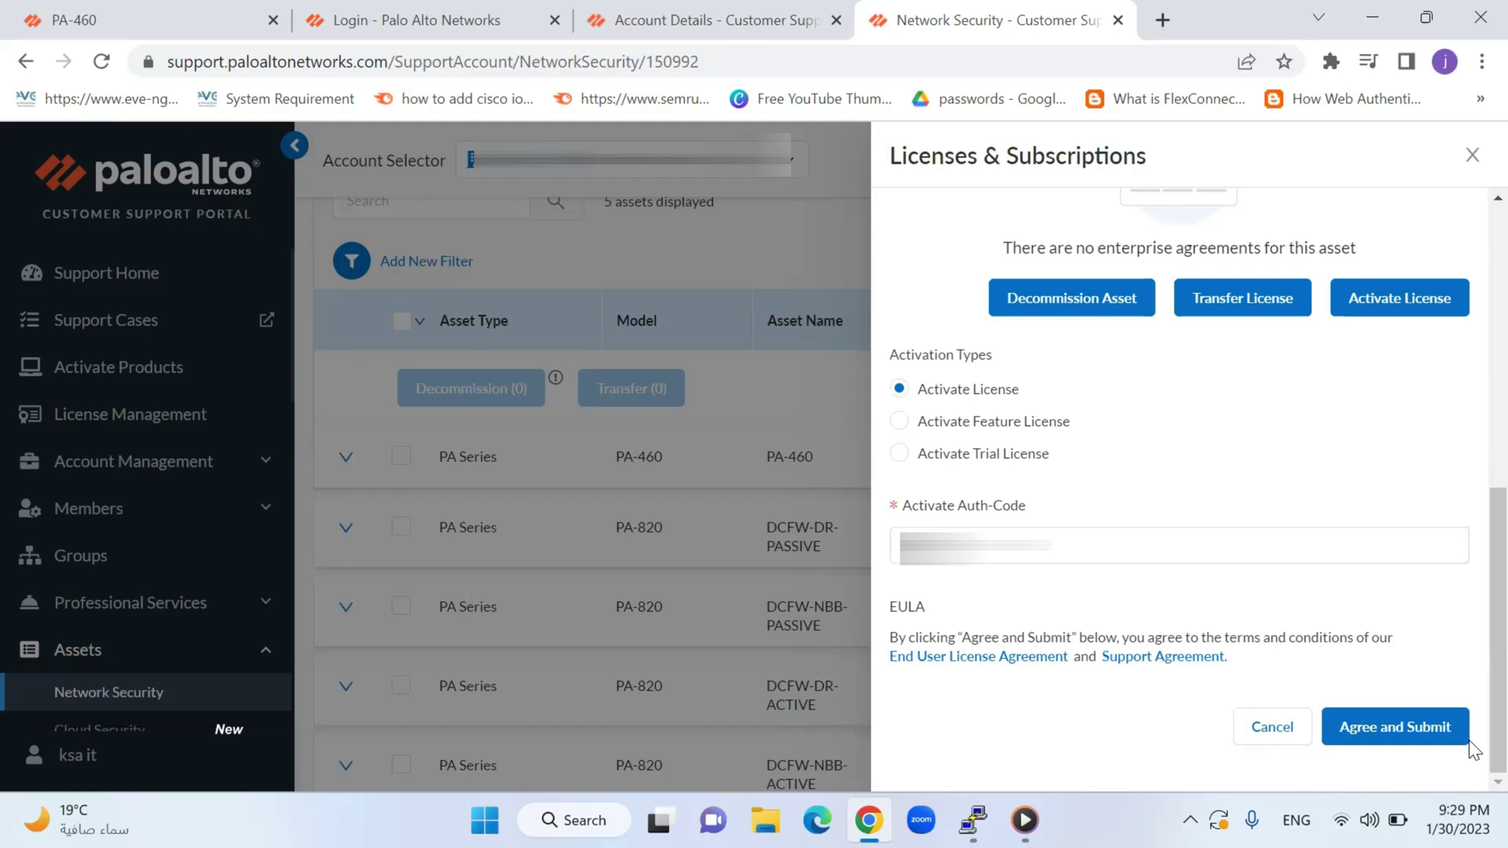
left_click(1388, 728)
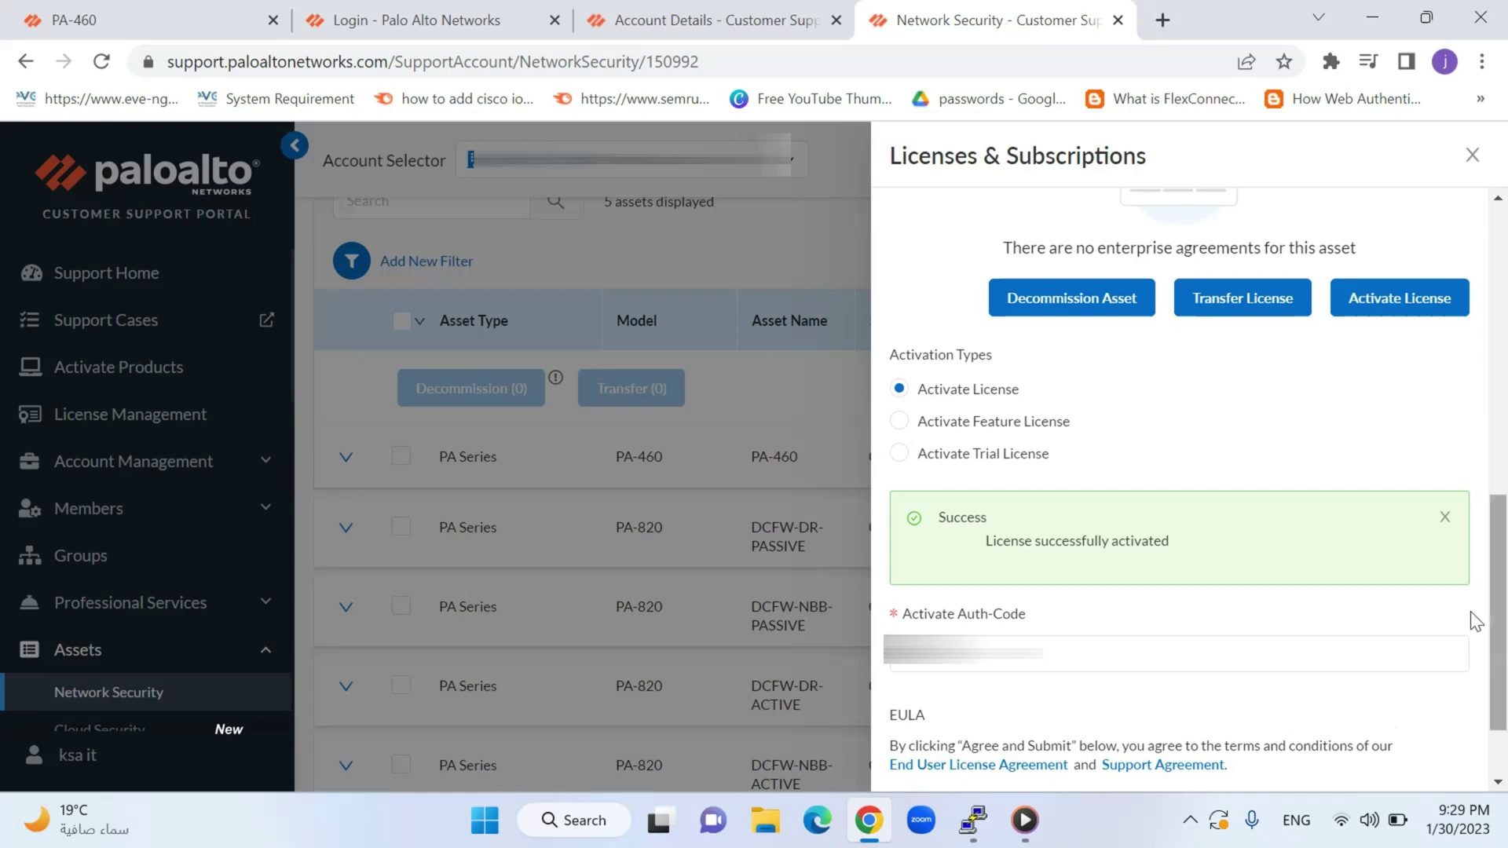
Step: Resubmit the existing auth code for activation
left_click_drag(1470, 611, 1470, 631)
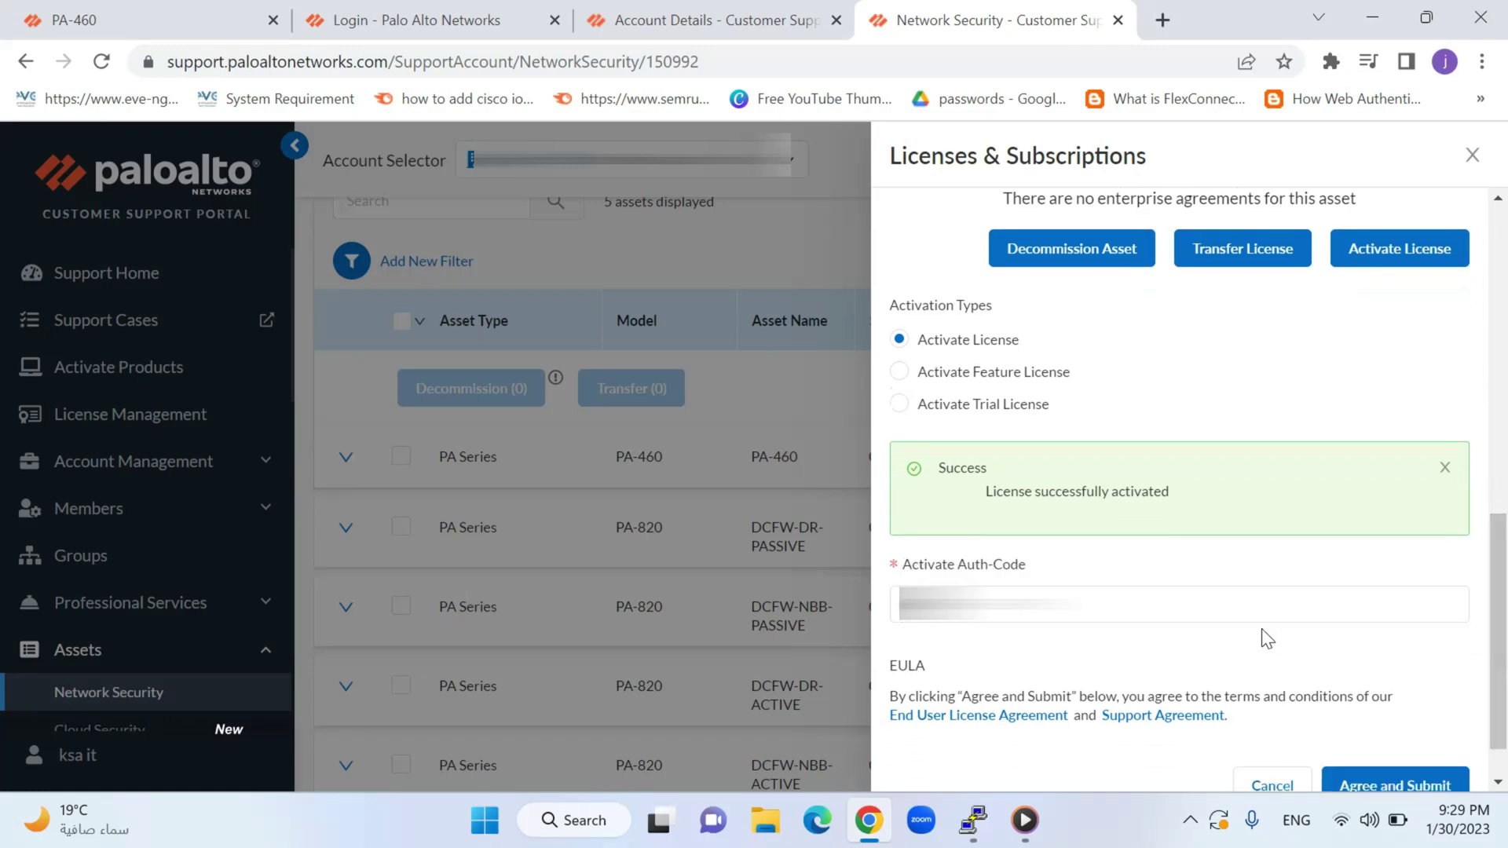
double_click(1196, 614)
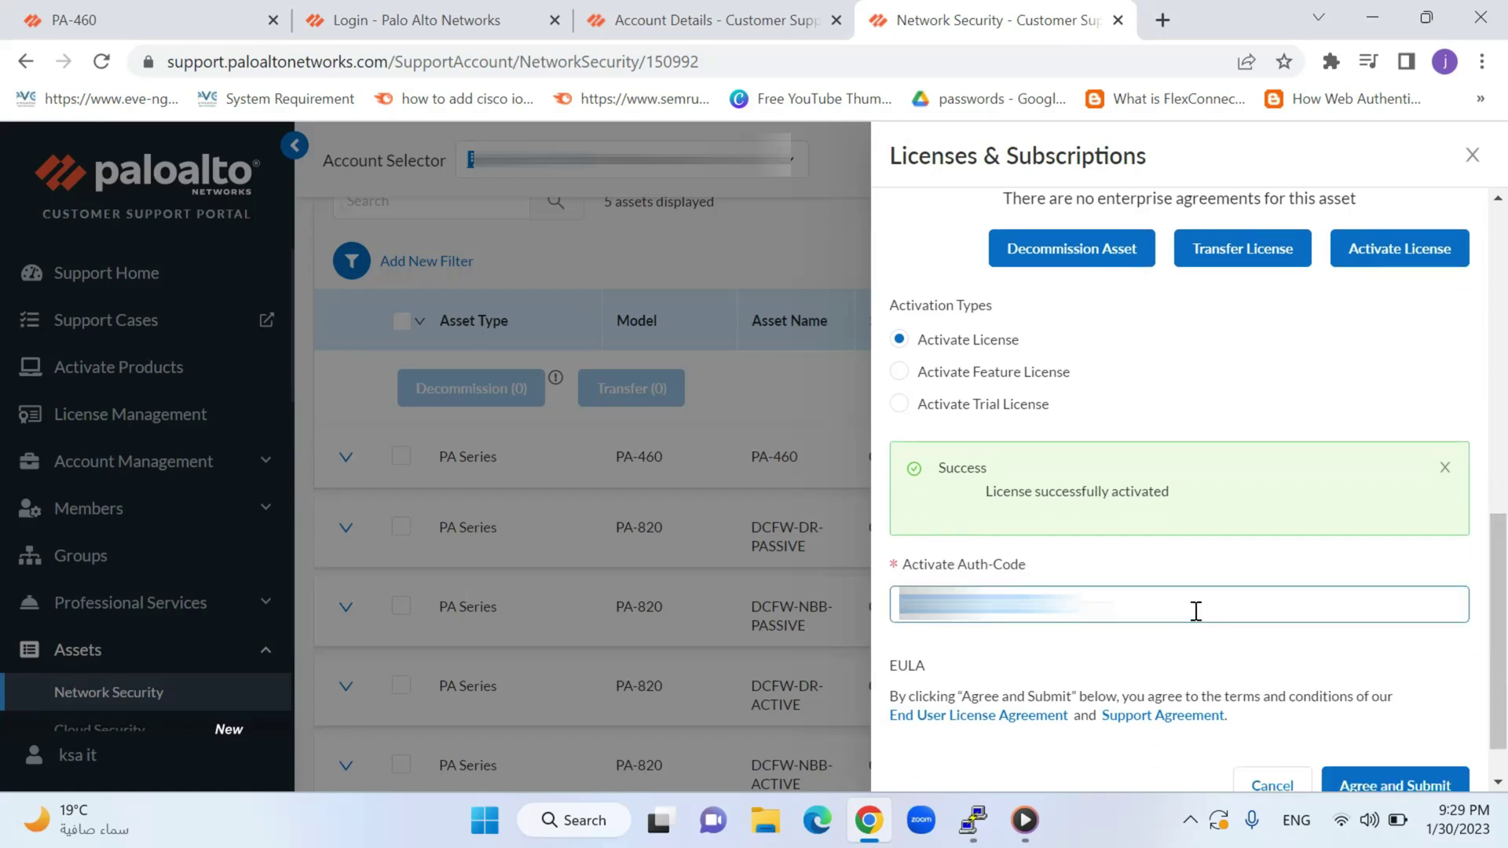
left_click(1196, 611)
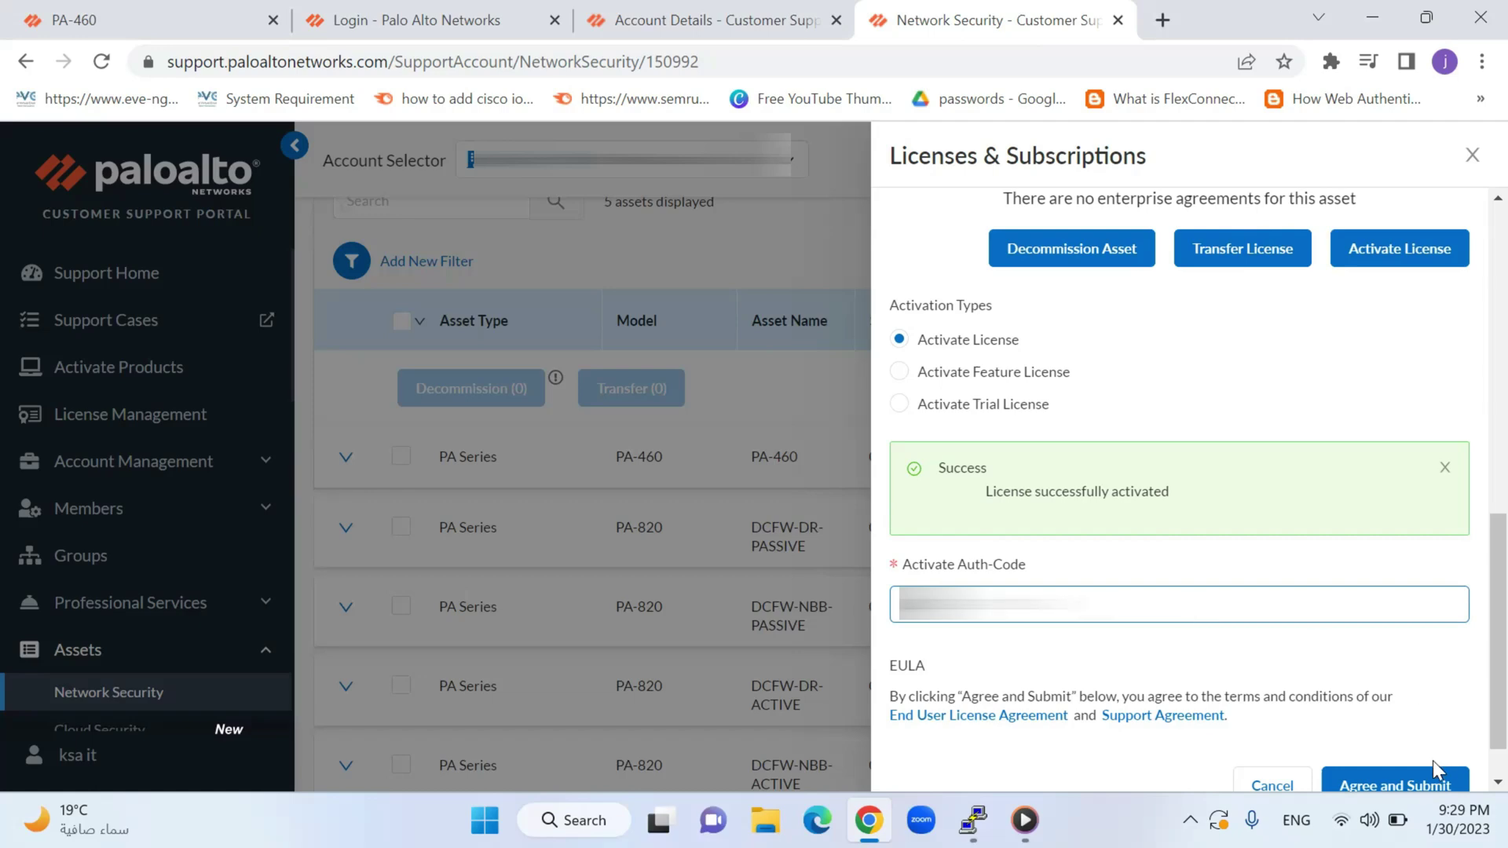
left_click(1428, 780)
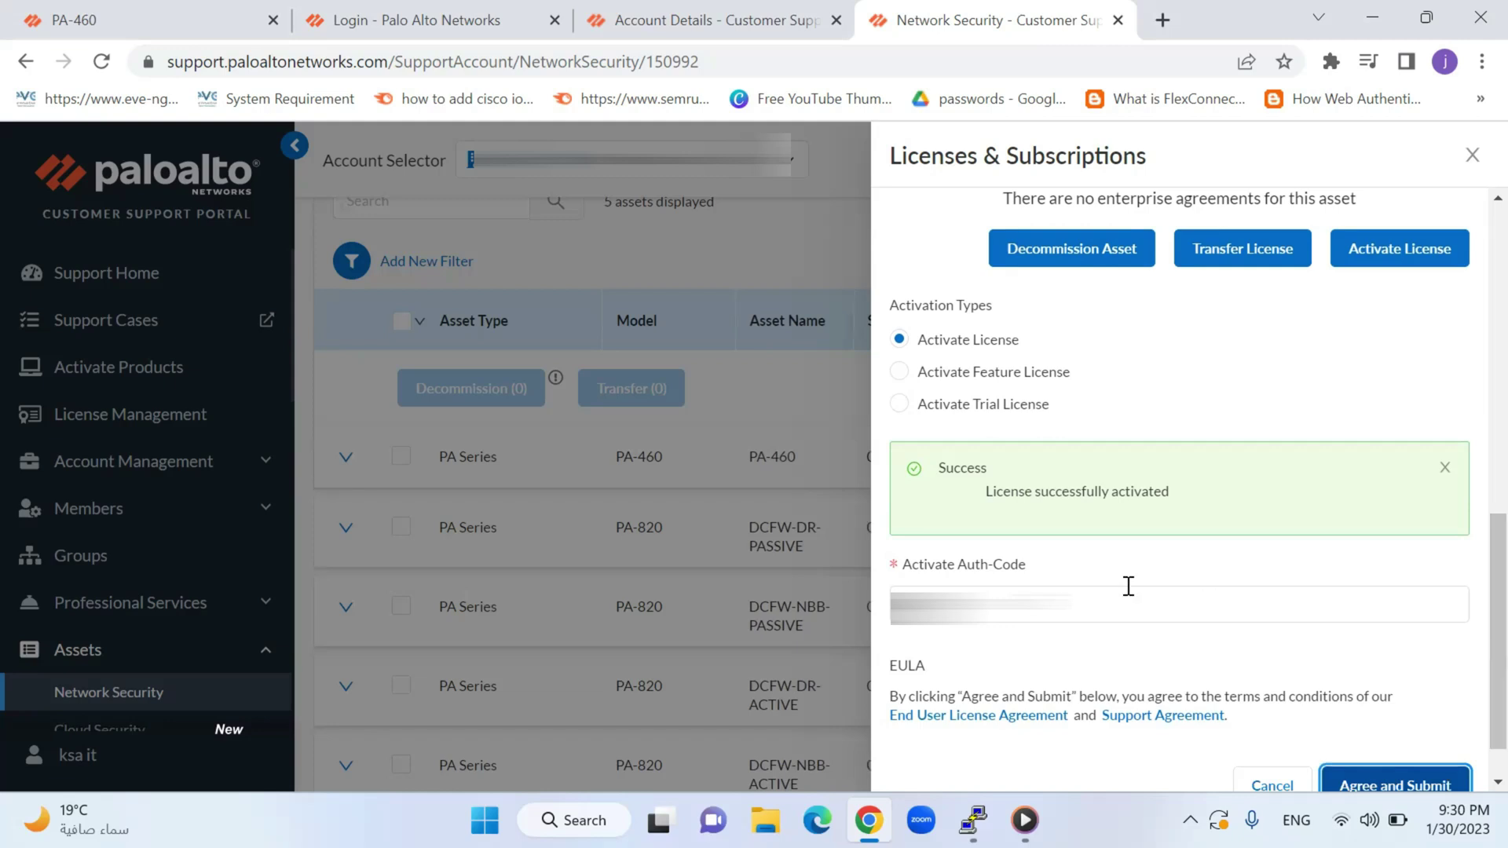
Step: Replace the code with the device serial number, submit, dismiss the error and close the panel
double_click(1103, 605)
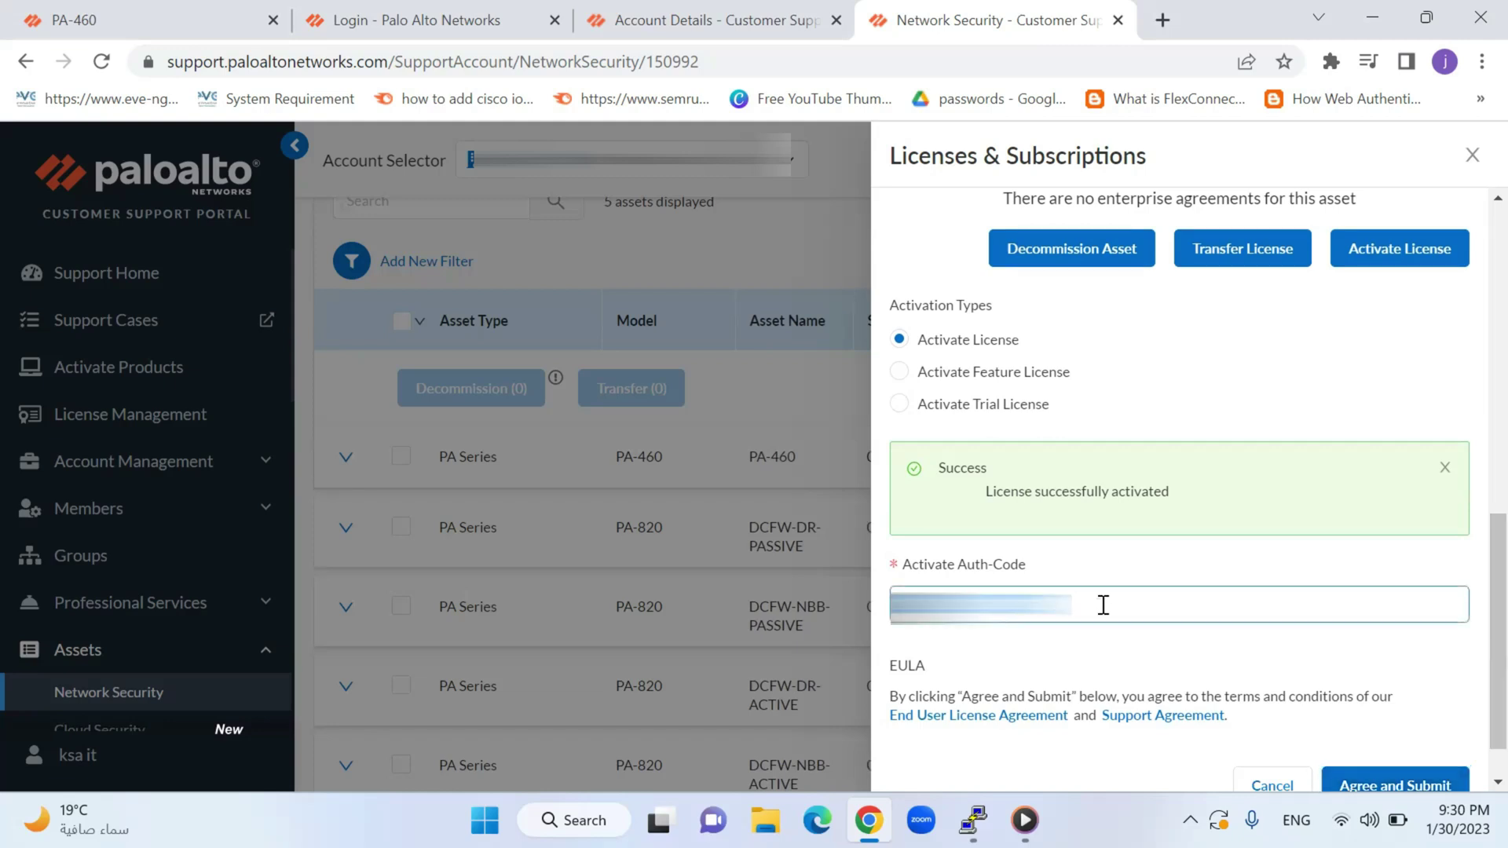
key("BackSpace")
type("023")
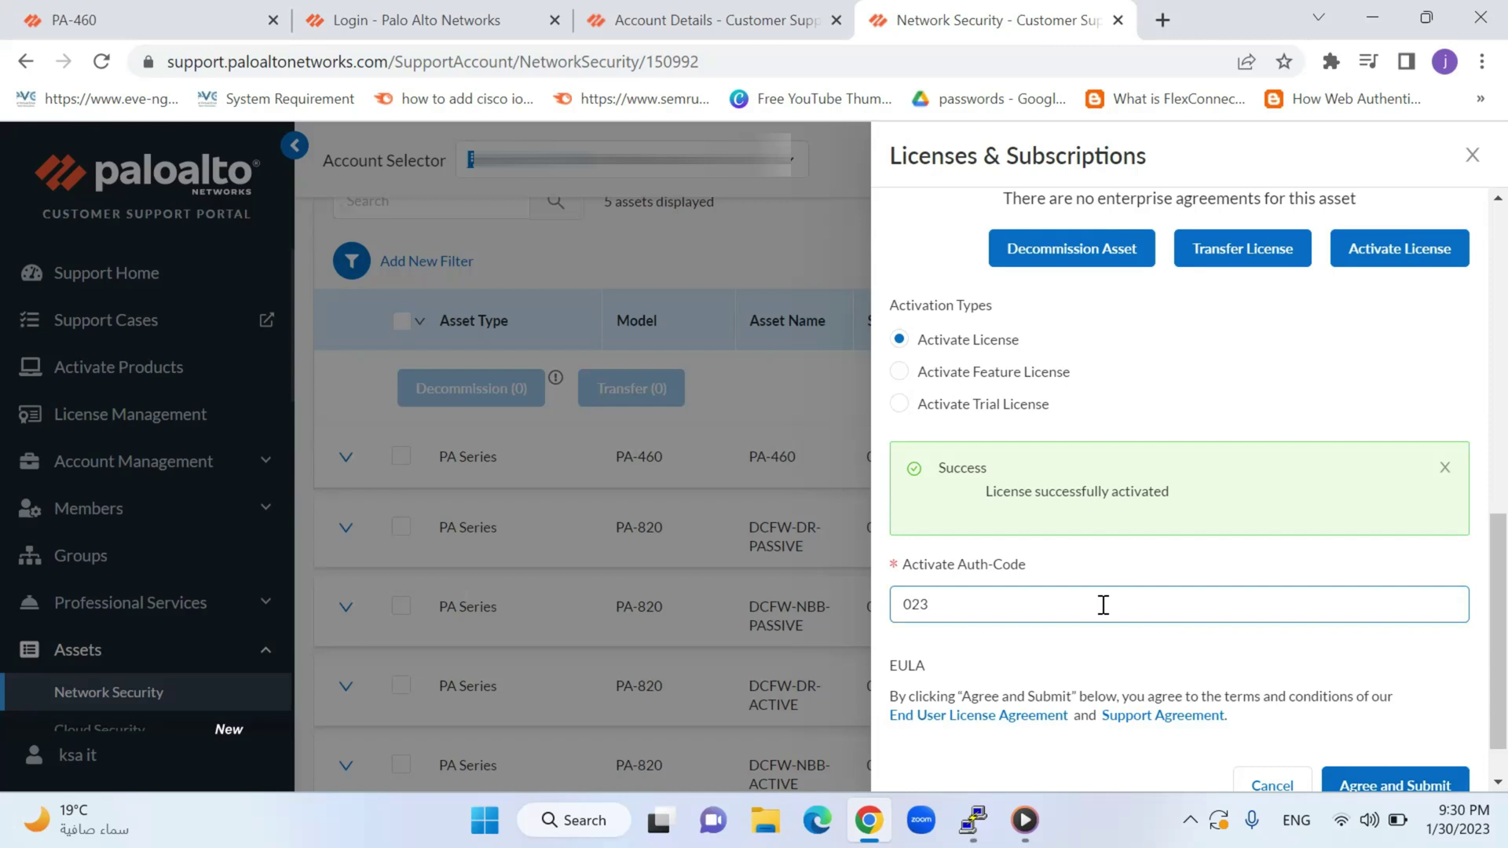
type("001014884")
left_click(1413, 785)
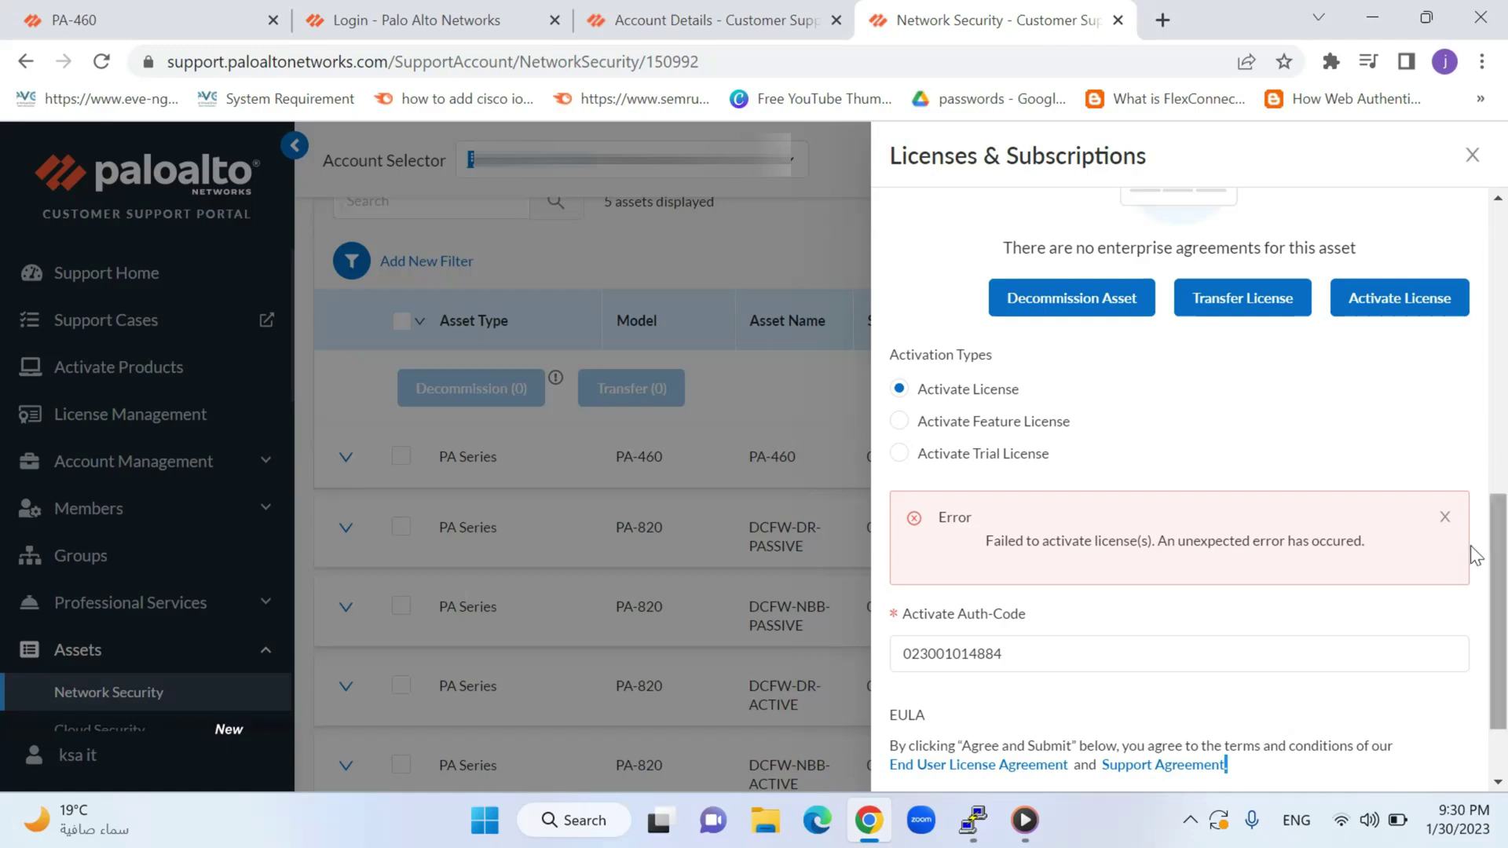
left_click(1446, 518)
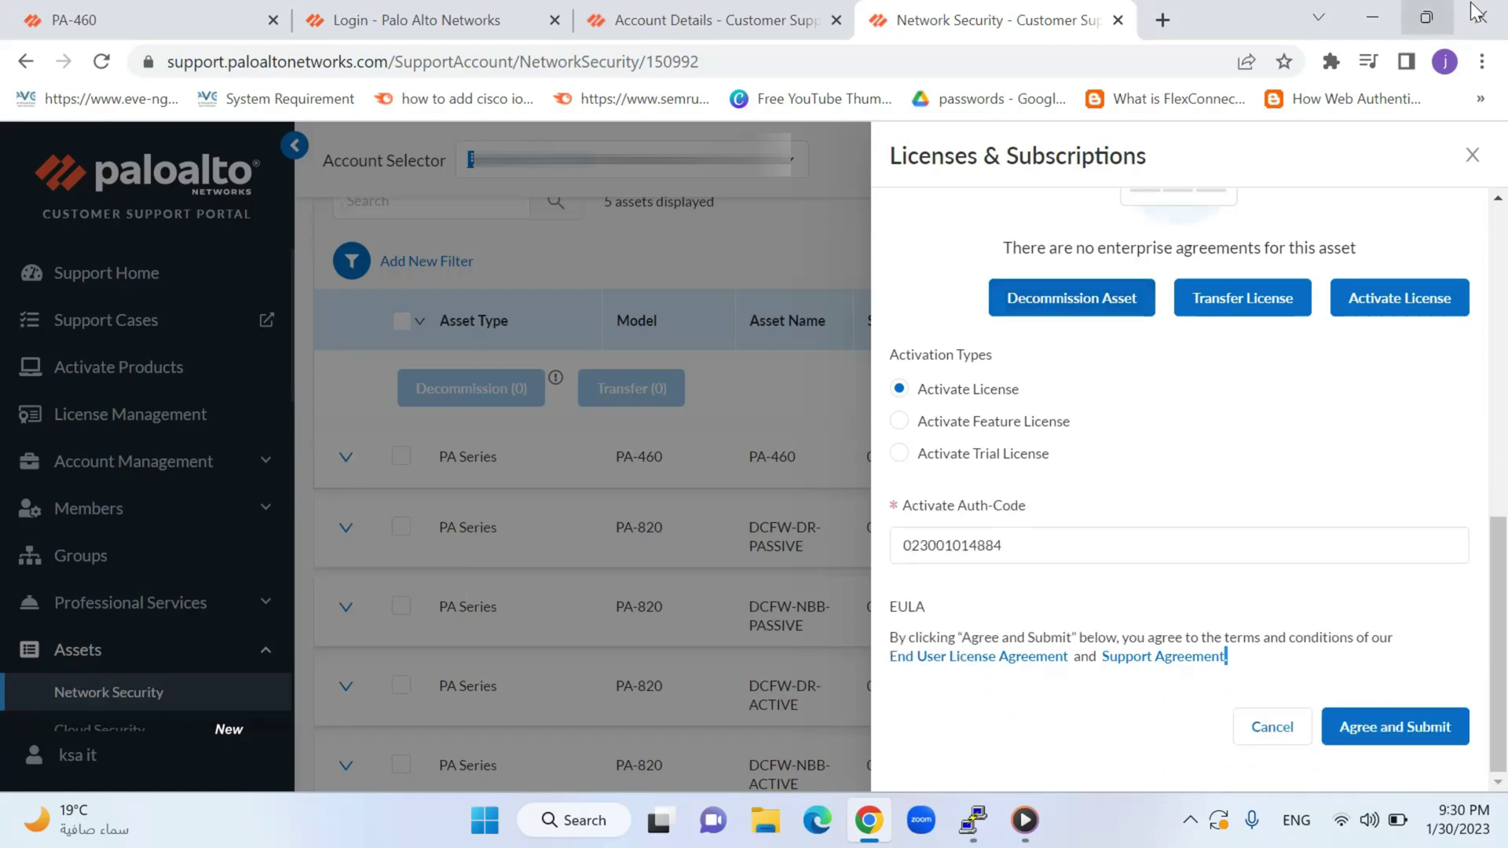
left_click(1472, 155)
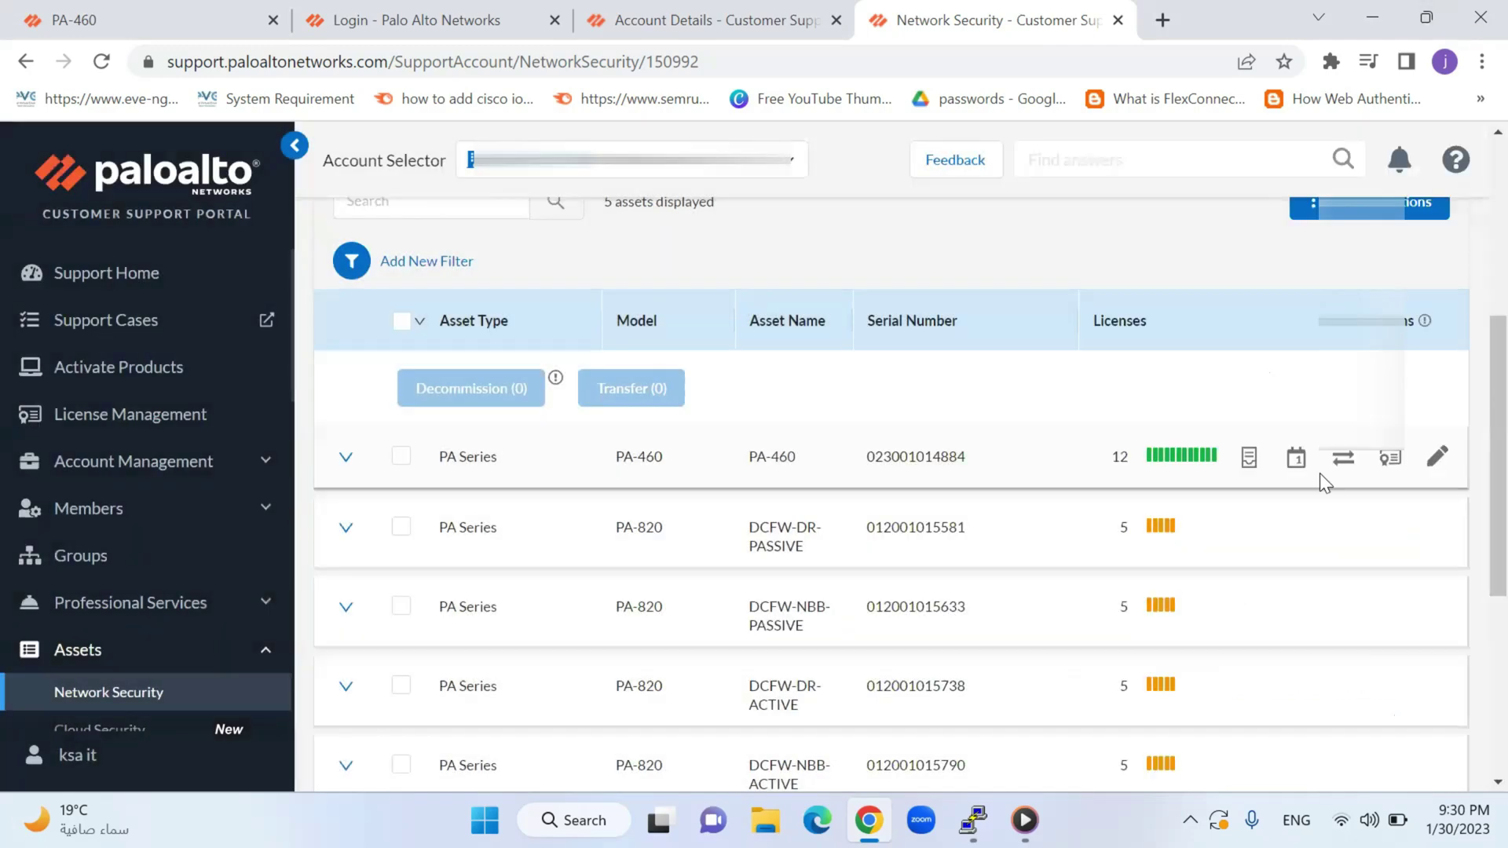
left_click(1431, 458)
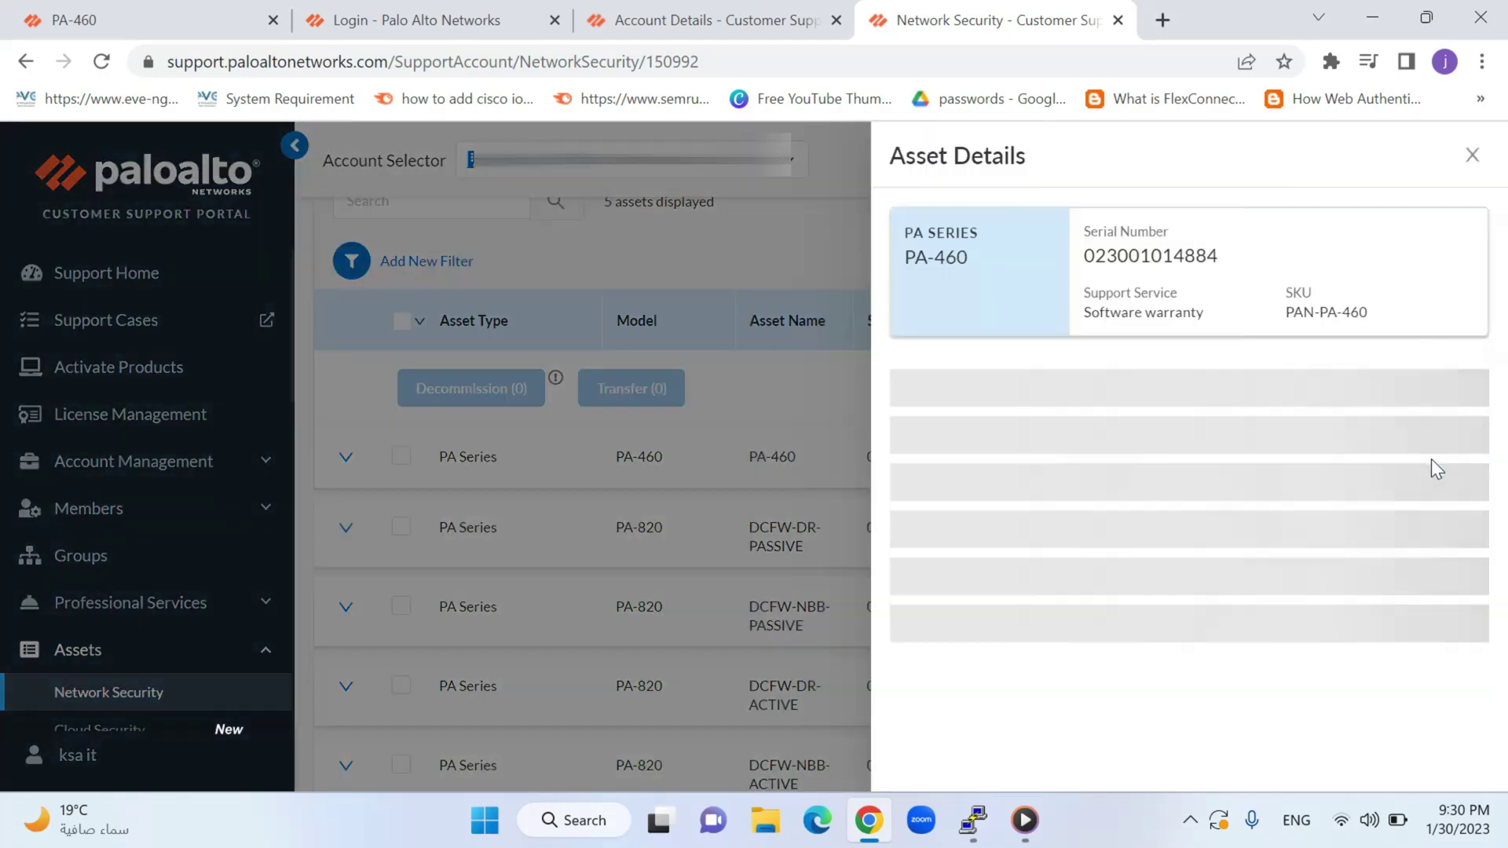
left_click(1473, 157)
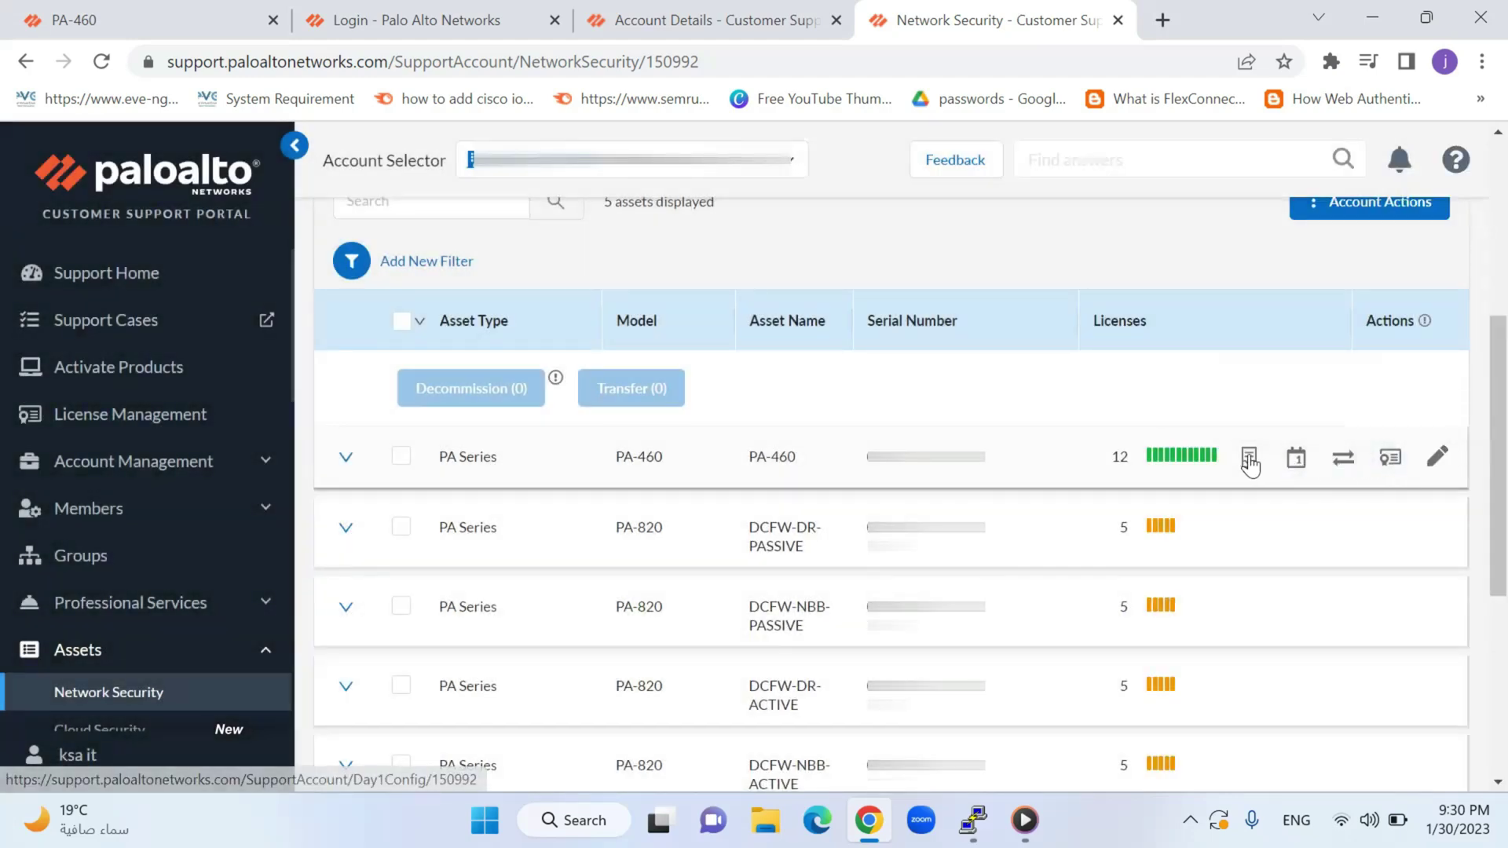
Step: Download the Premium Support, Packet Broker, Decryption Port Mirror, Advanced Threat and Threat Prevention keys
left_click(1388, 463)
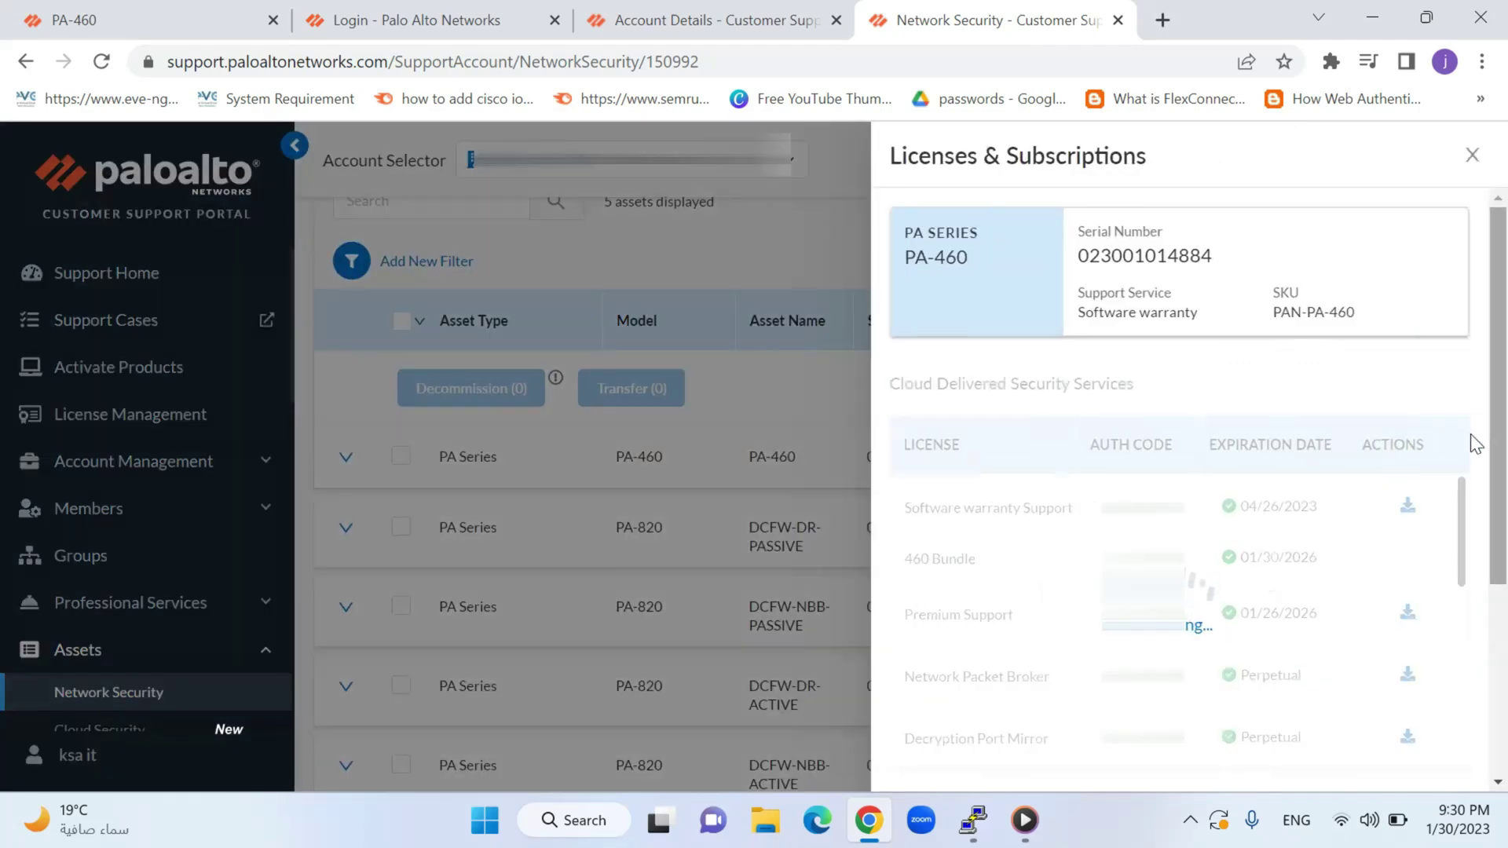
scroll(1473, 471, "down", 1)
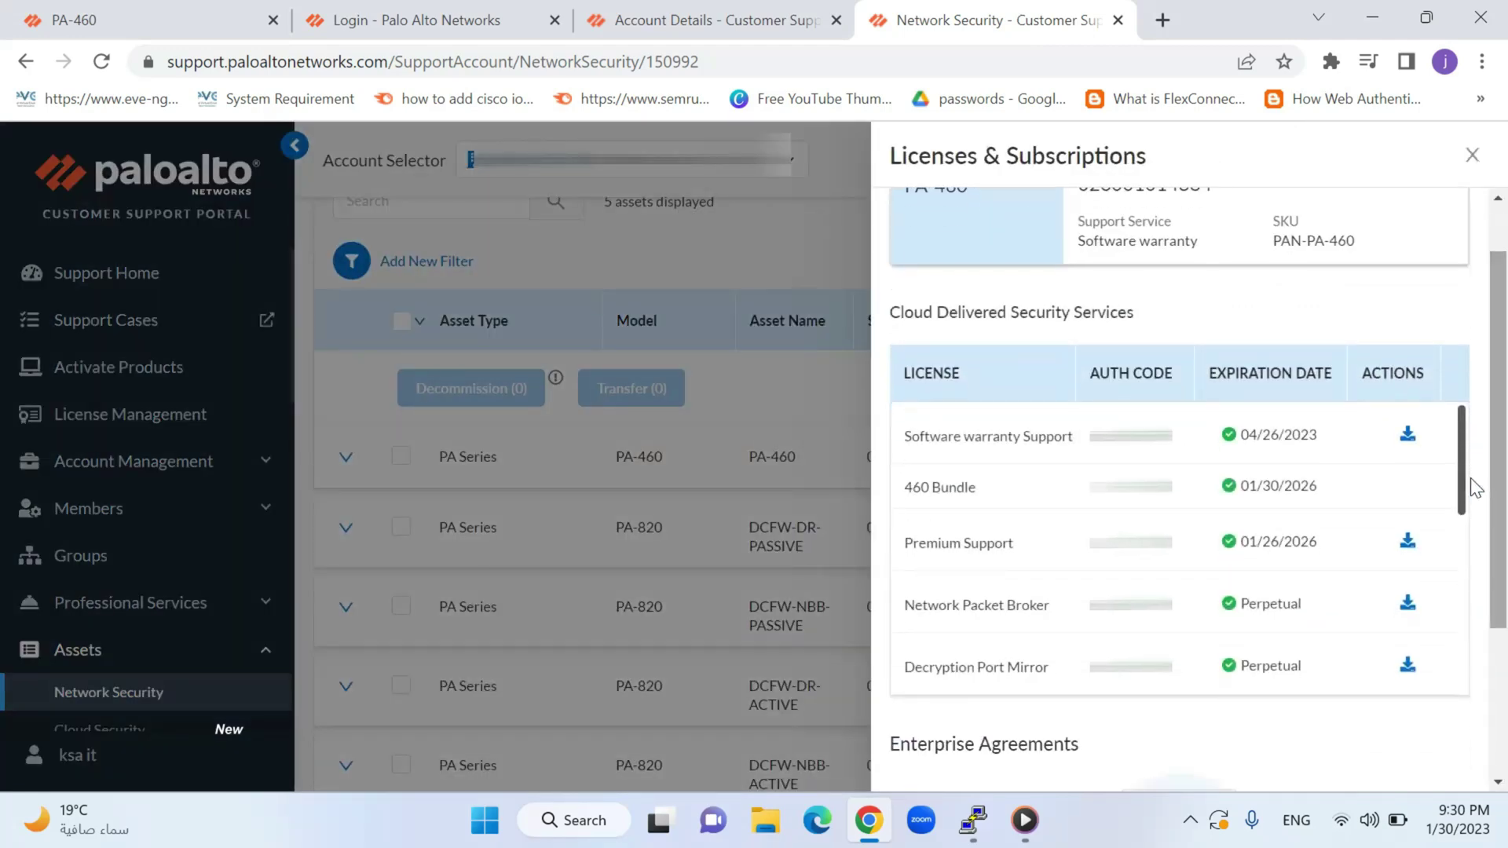
left_click(1407, 542)
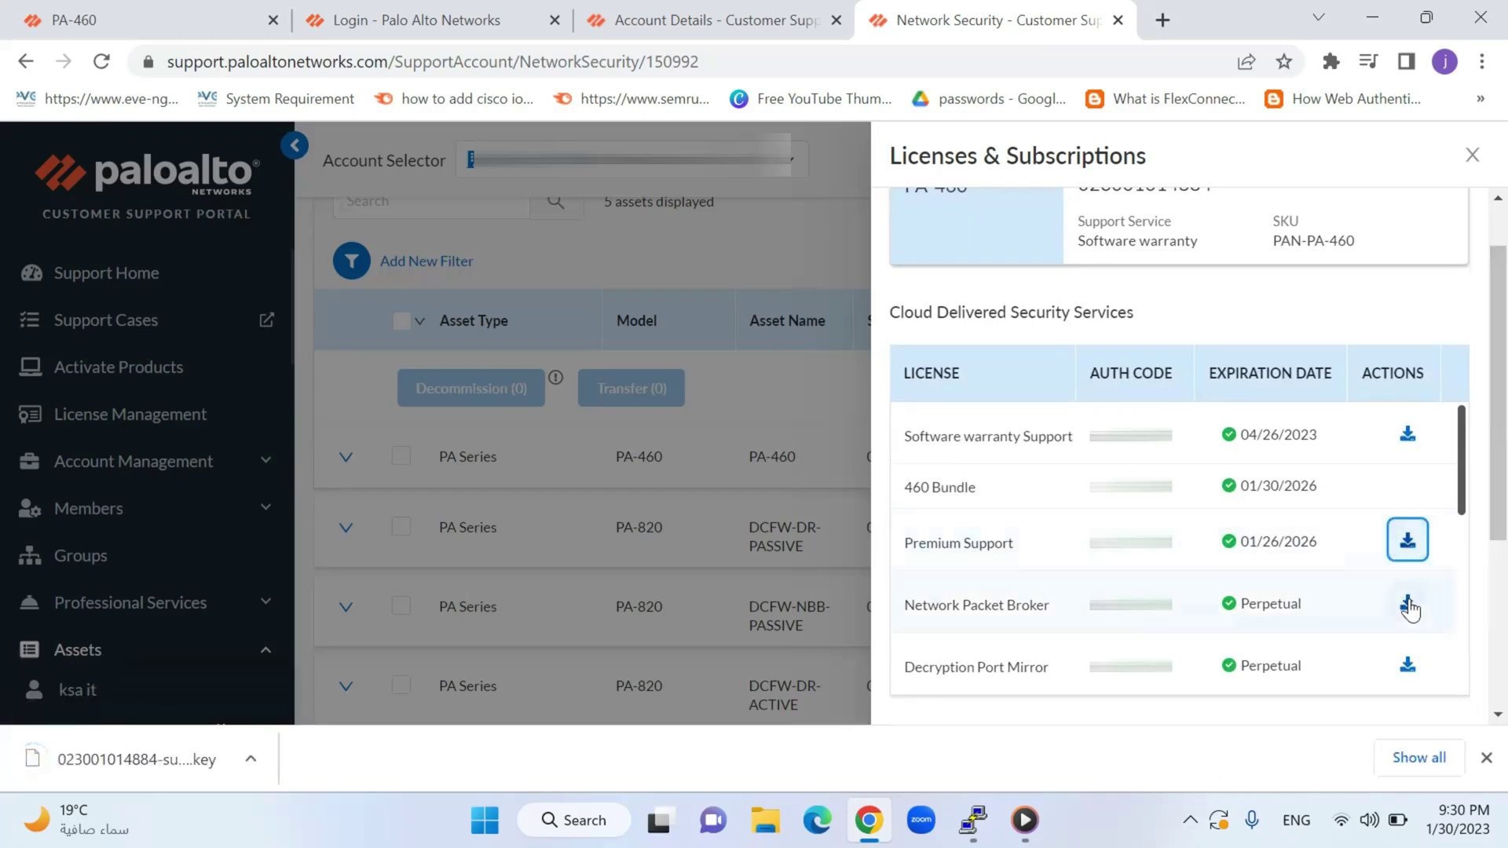
left_click(1407, 604)
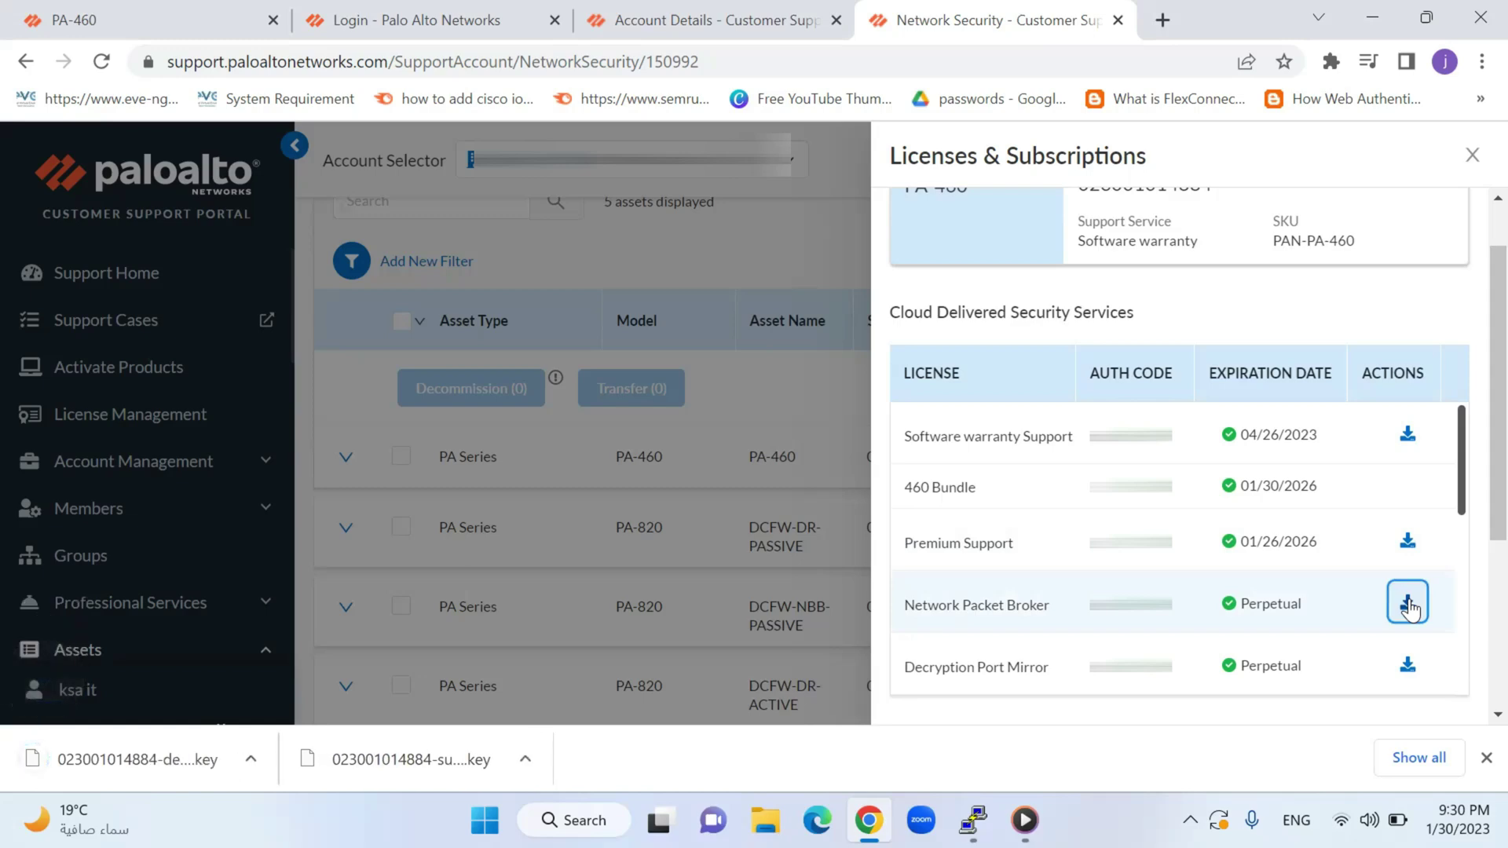
left_click(1407, 665)
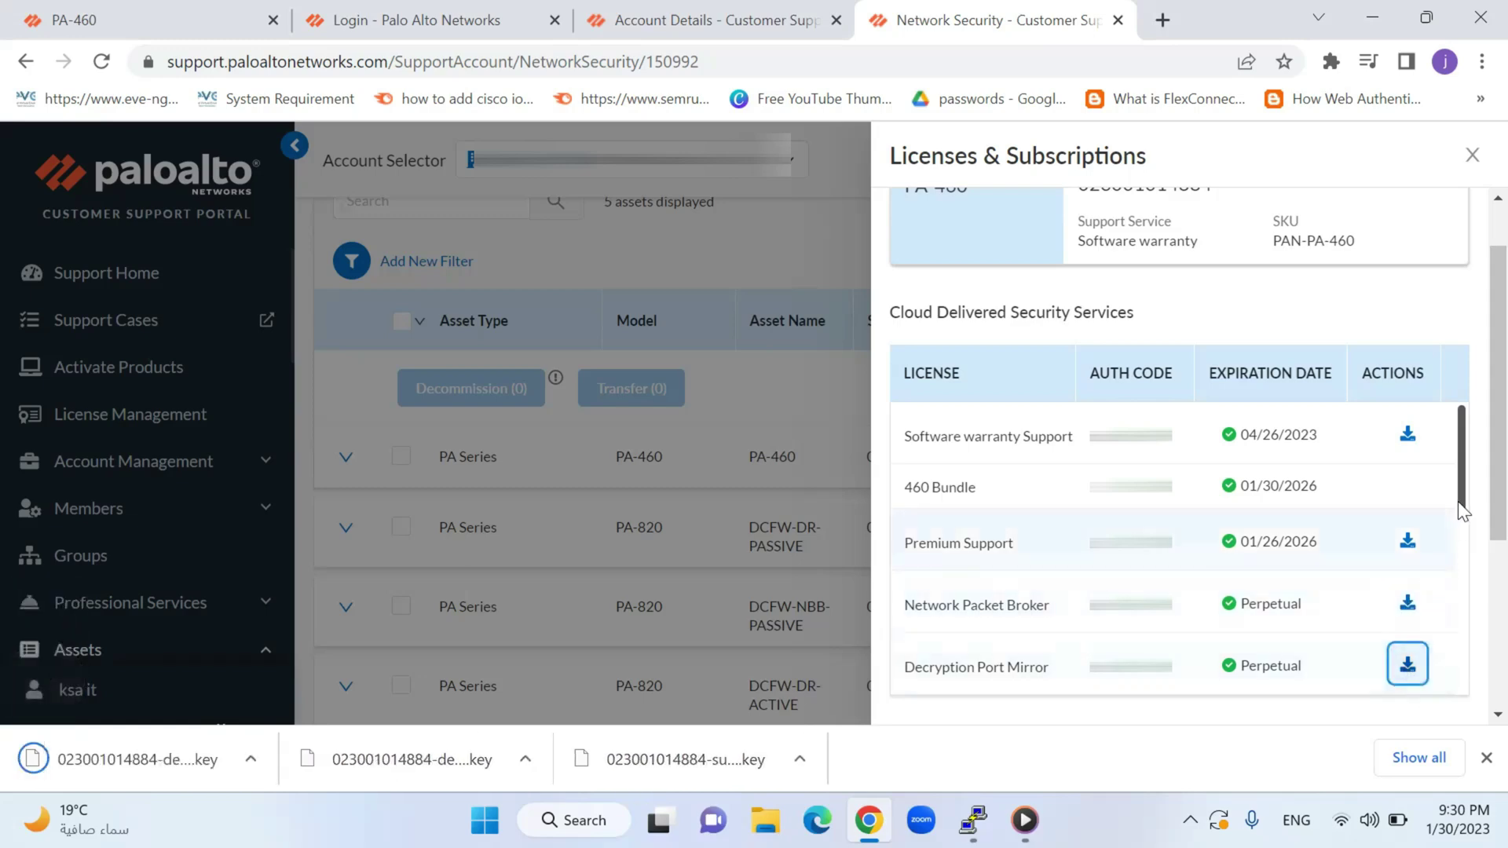
scroll(1459, 509, "down", 3)
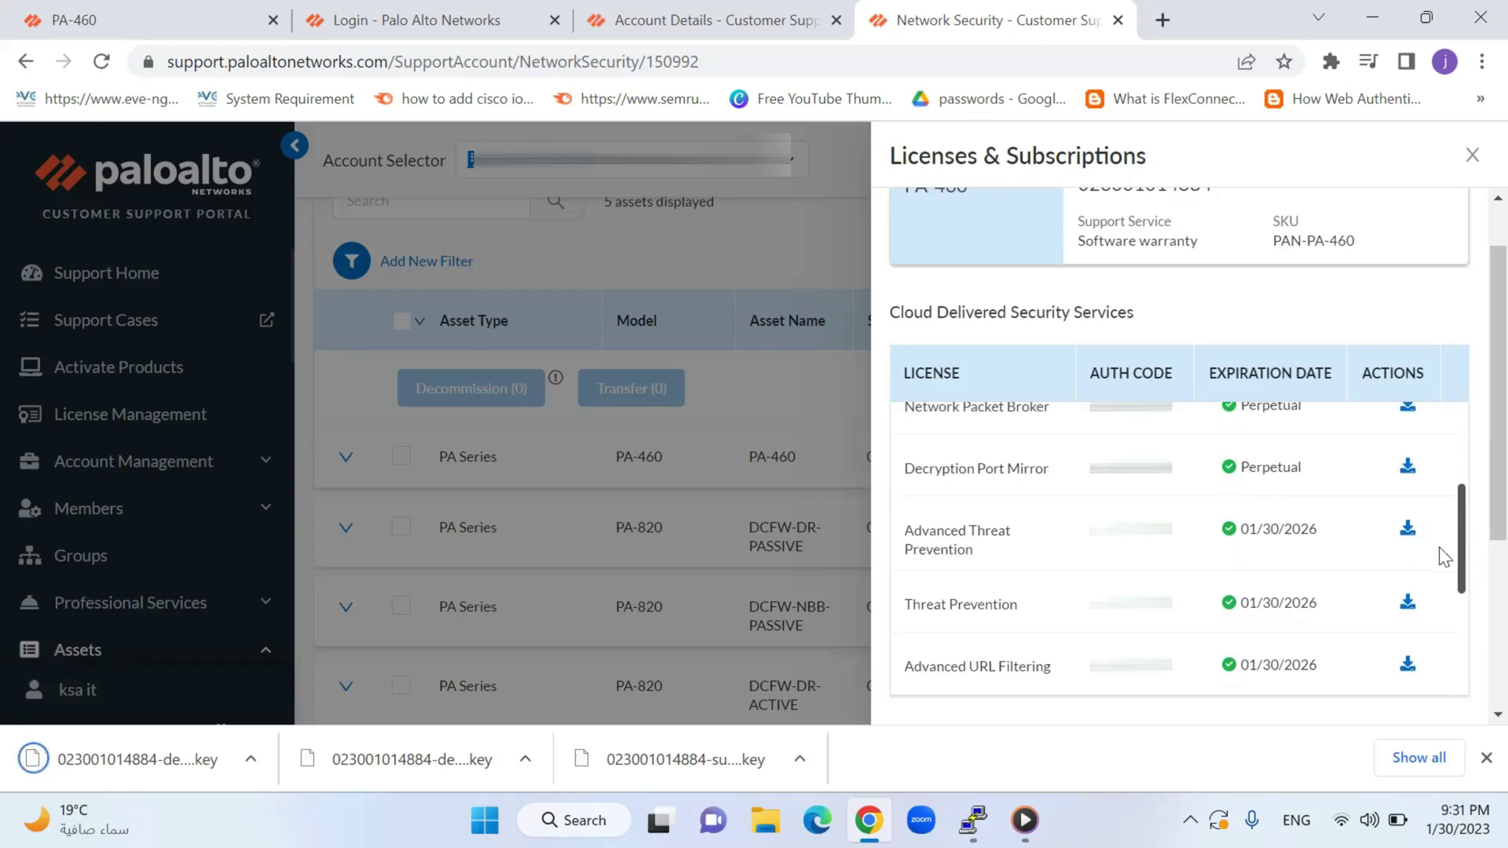
left_click(1407, 528)
scroll(1461, 565, "down", 1)
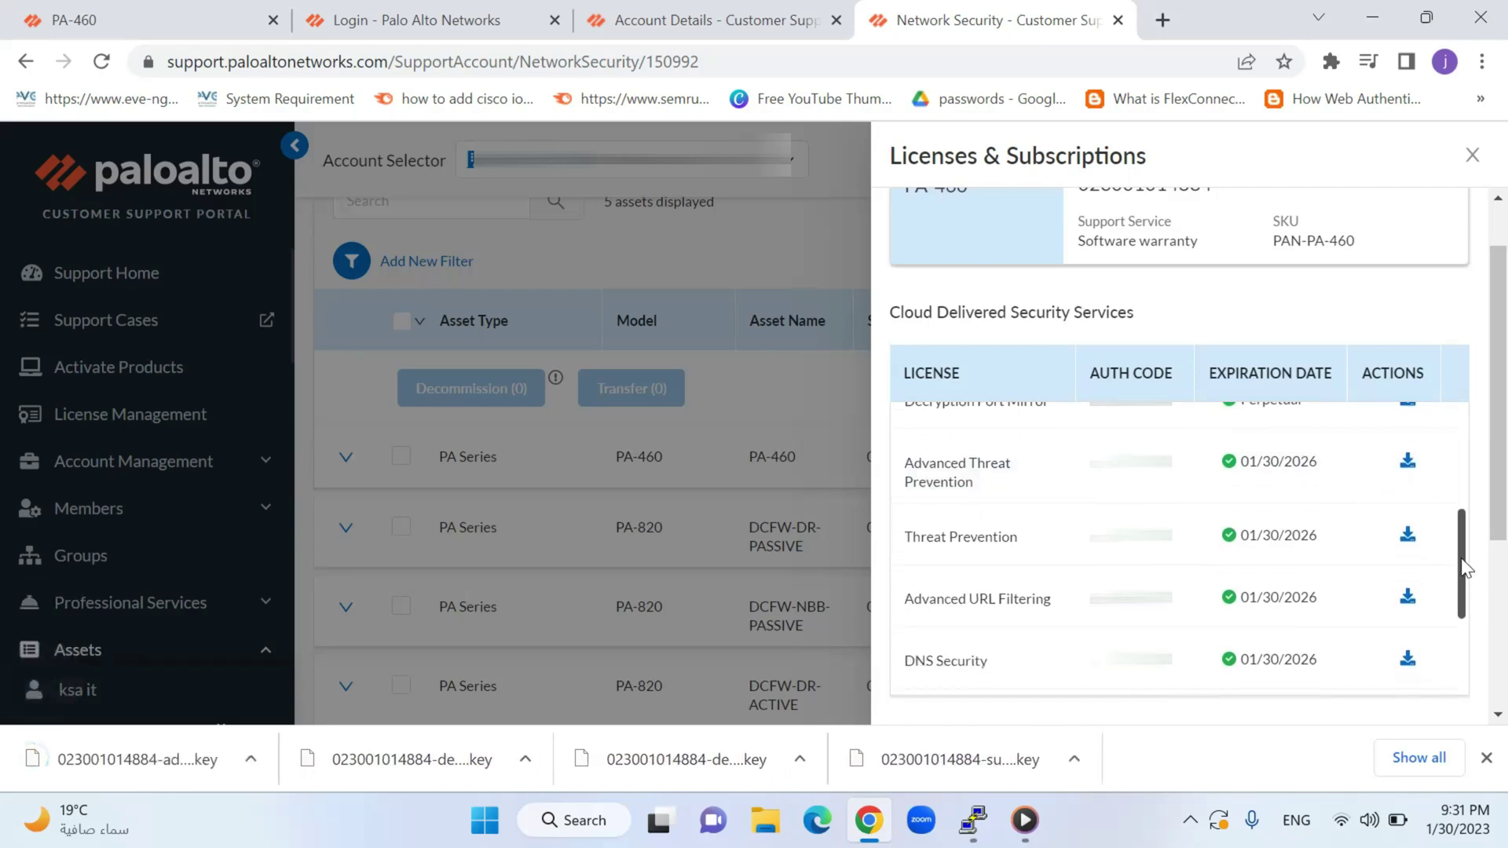
left_click(1407, 523)
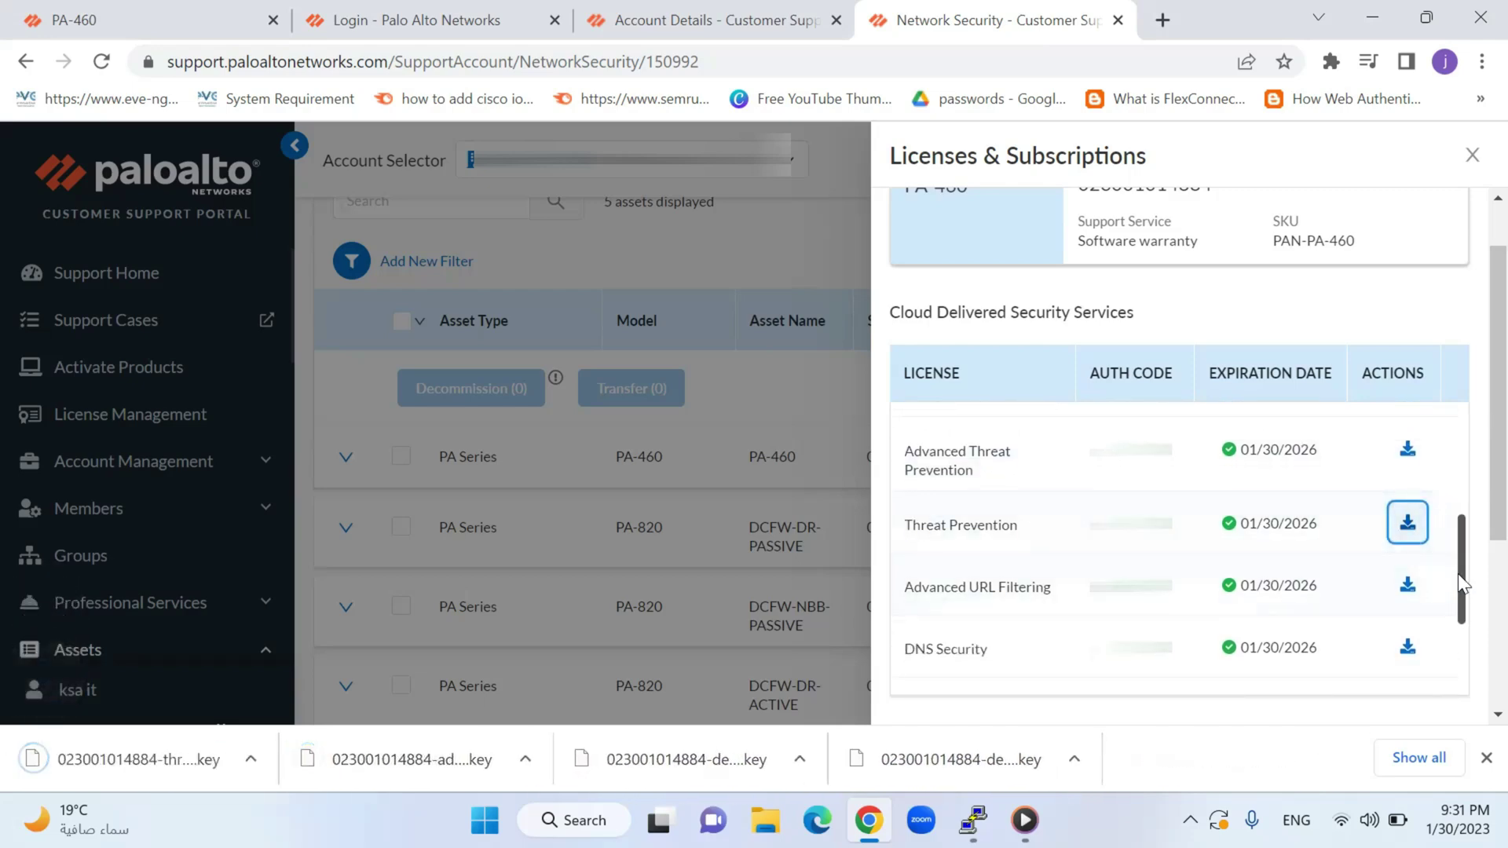
Step: Download the Advanced URL Filtering, DNS Security, SD WAN, WildFire and PAN-DB URL Filtering keys
scroll(1461, 583, "down", 1)
left_click(1407, 509)
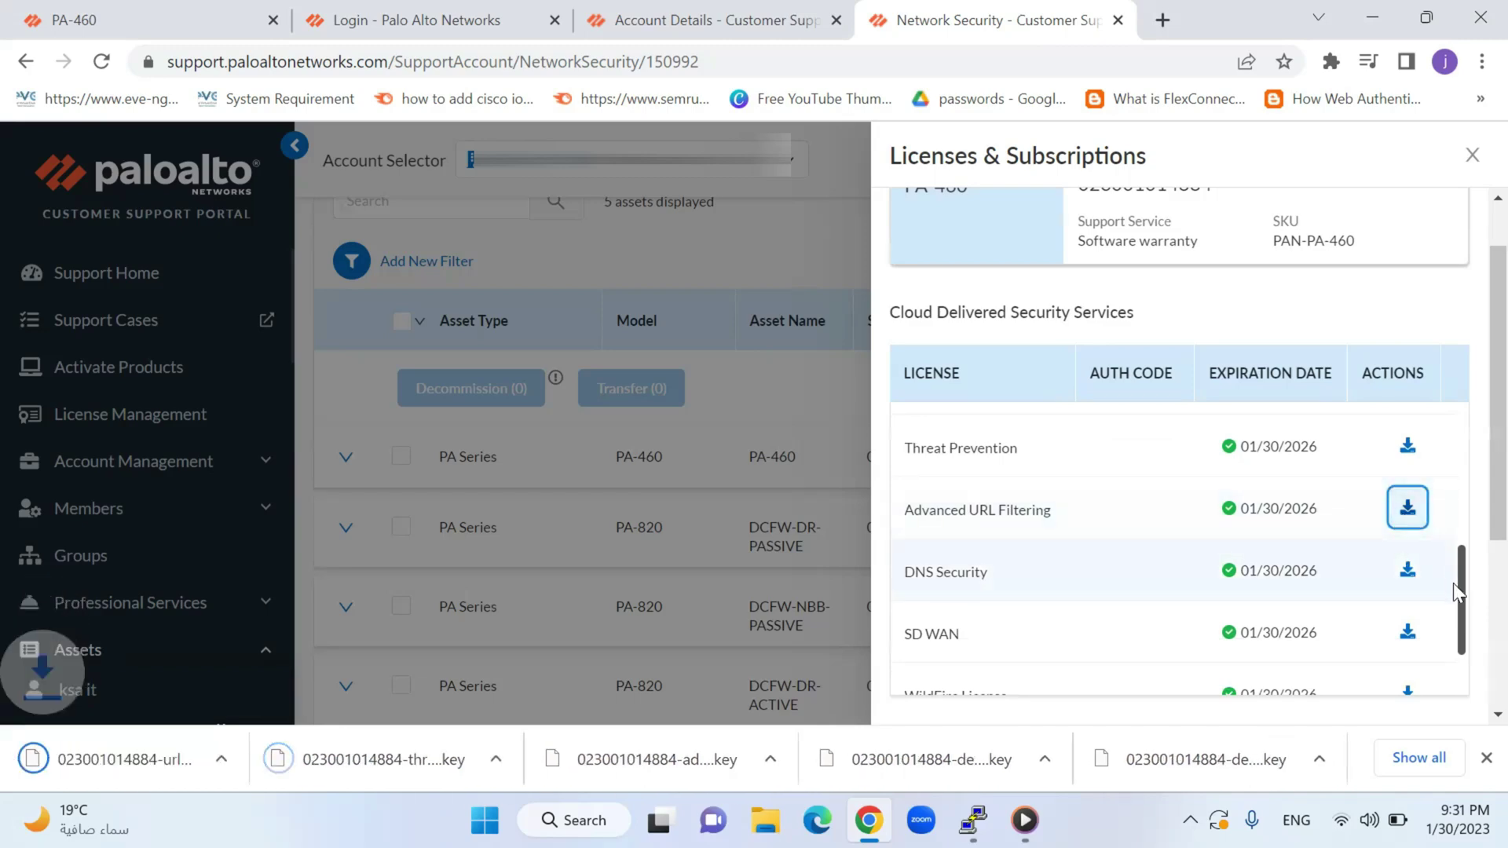
scroll(1449, 593, "down", 1)
left_click(1409, 507)
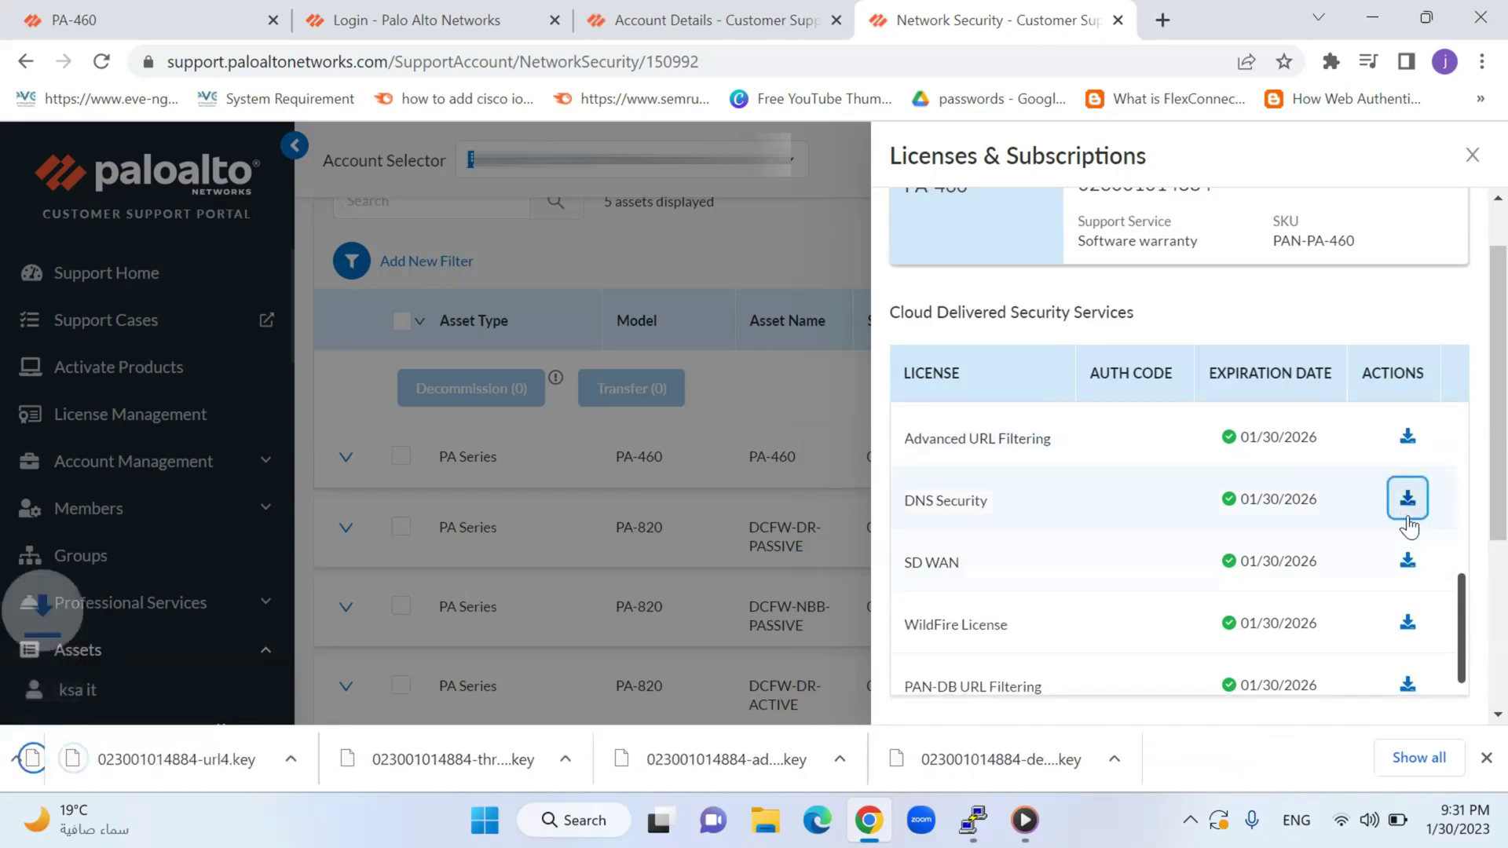
left_click(1411, 565)
left_click(1408, 624)
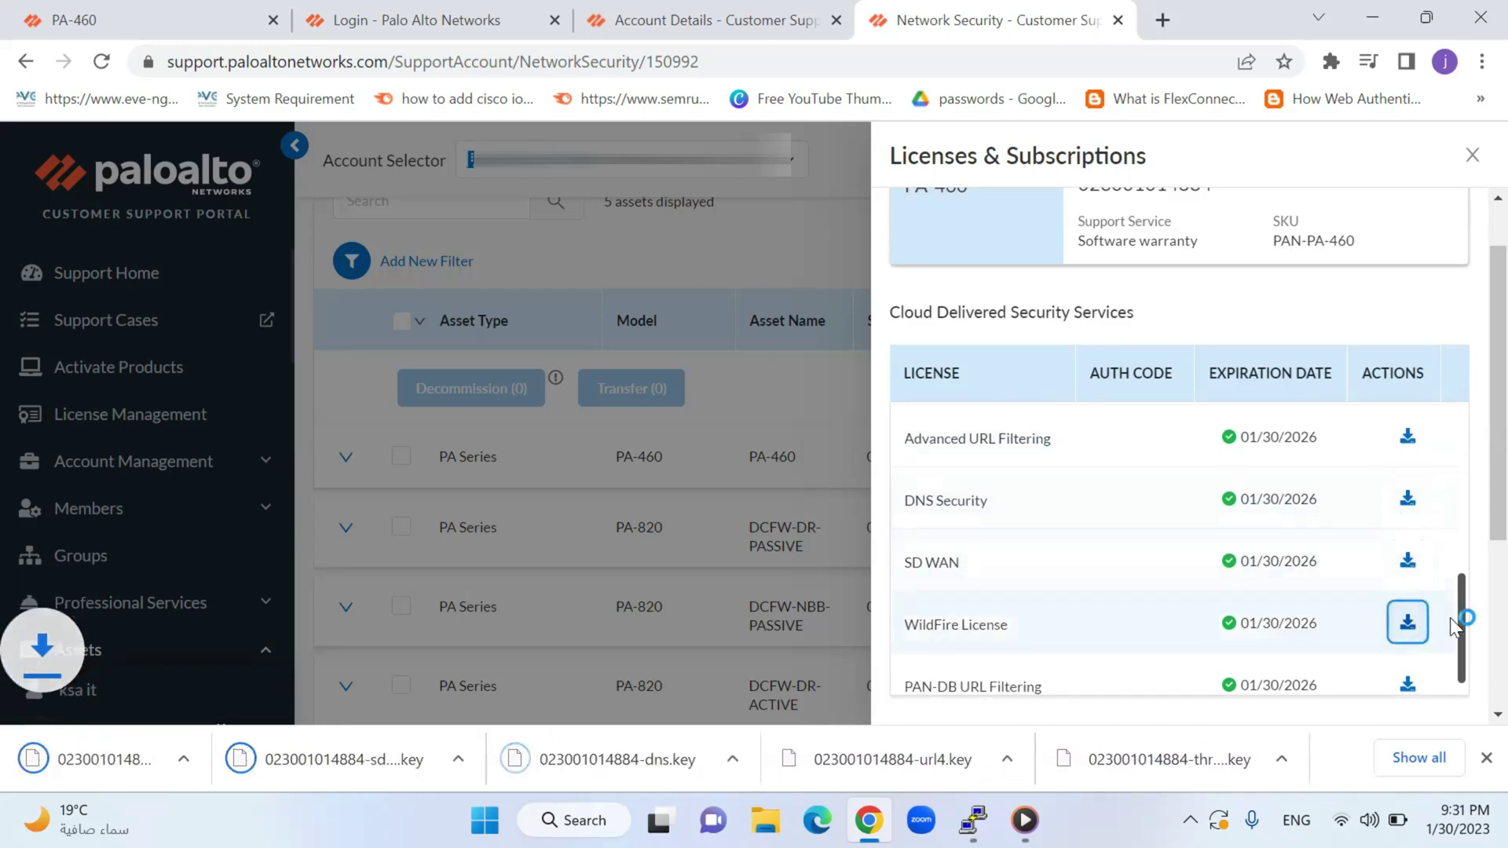
scroll(1418, 632, "down", 1)
left_click(1406, 668)
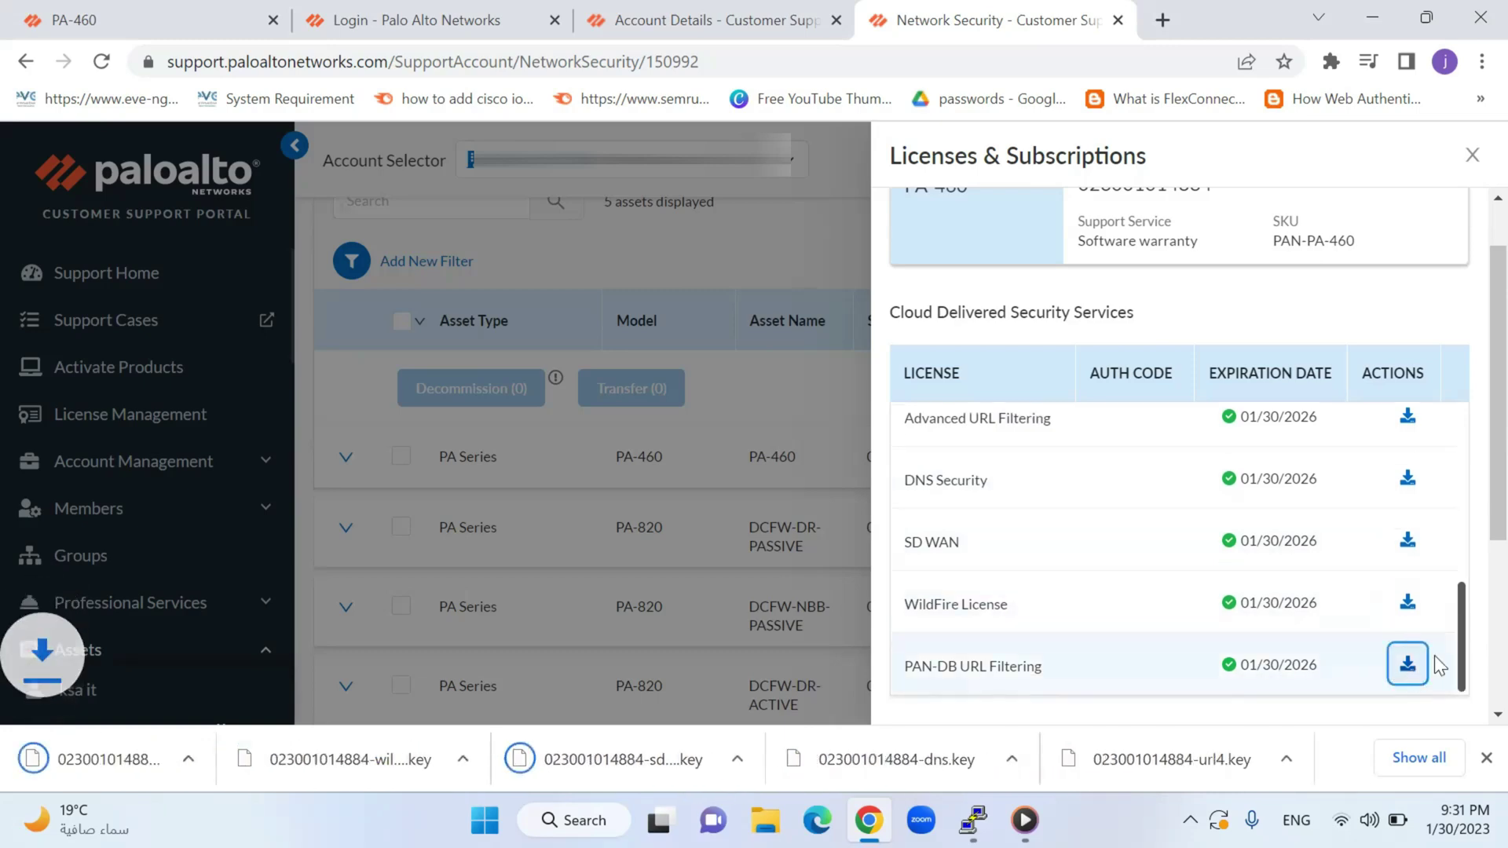
scroll(1457, 629, "up", 3)
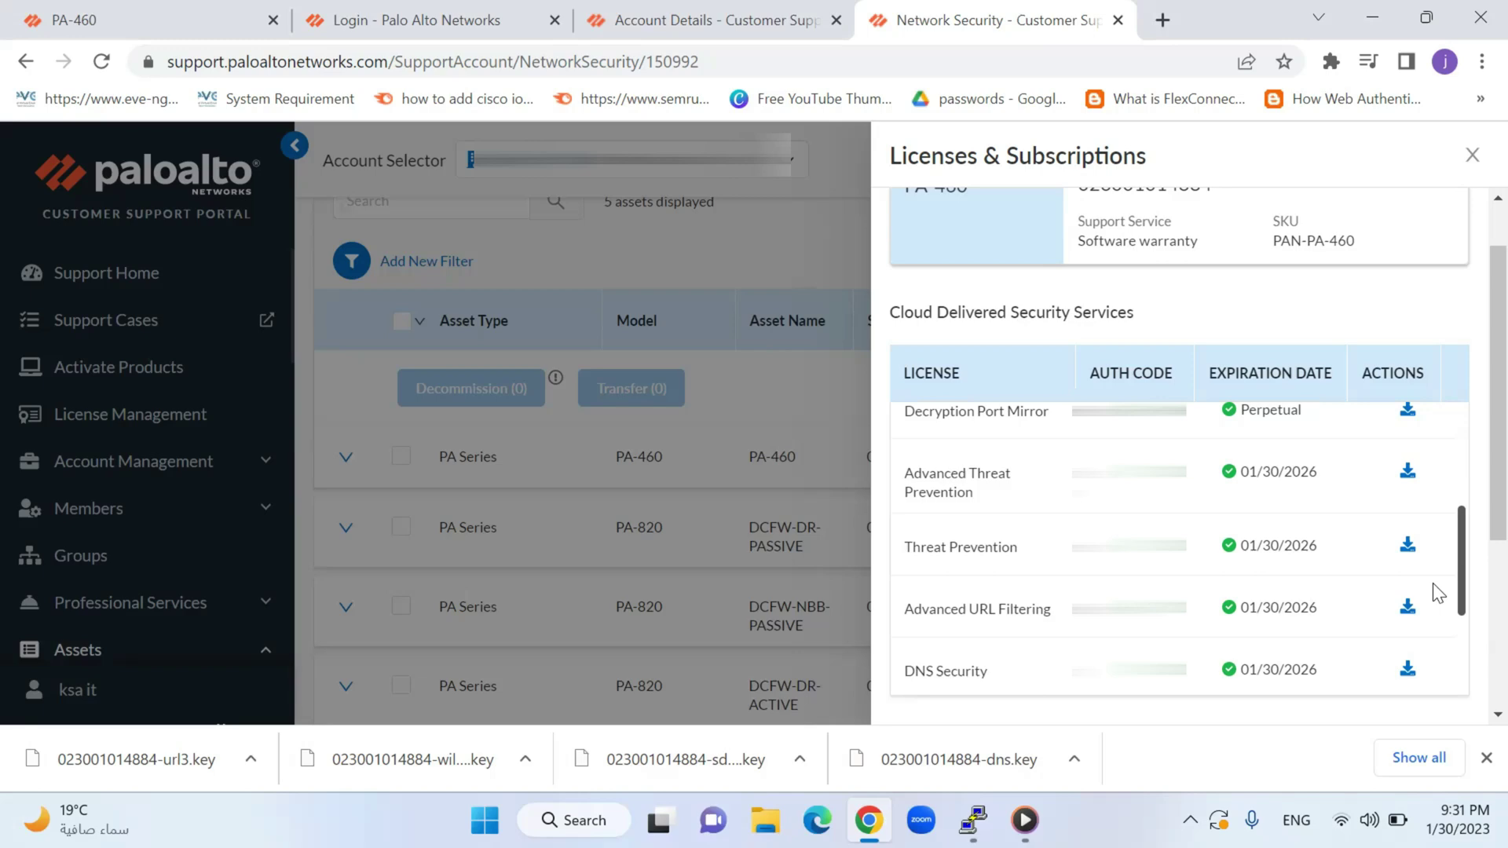
scroll(1425, 549, "up", 2)
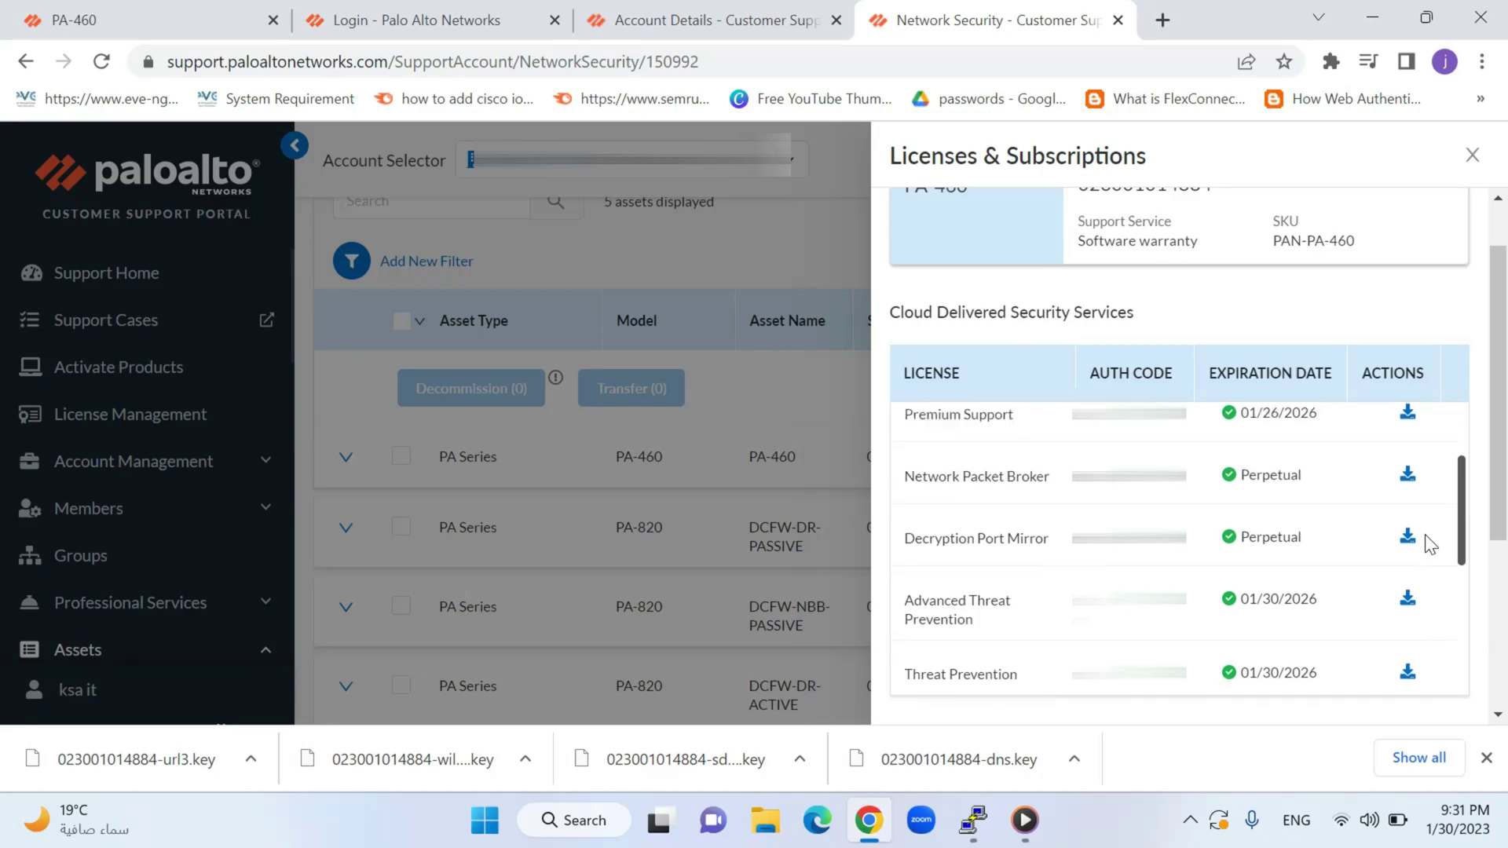
scroll(1423, 503, "up", 2)
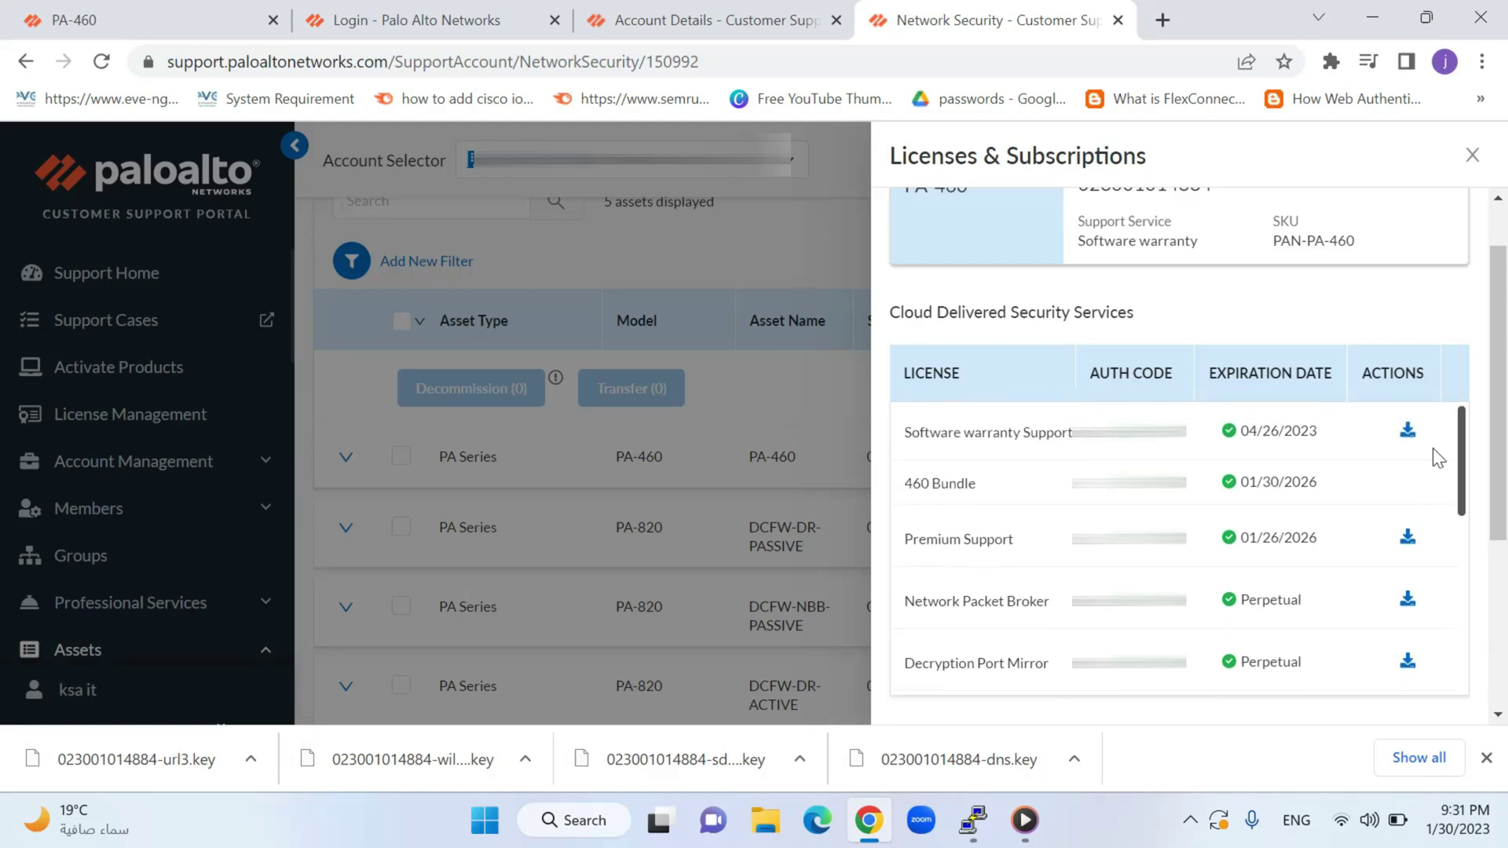
scroll(1430, 463, "up", 1)
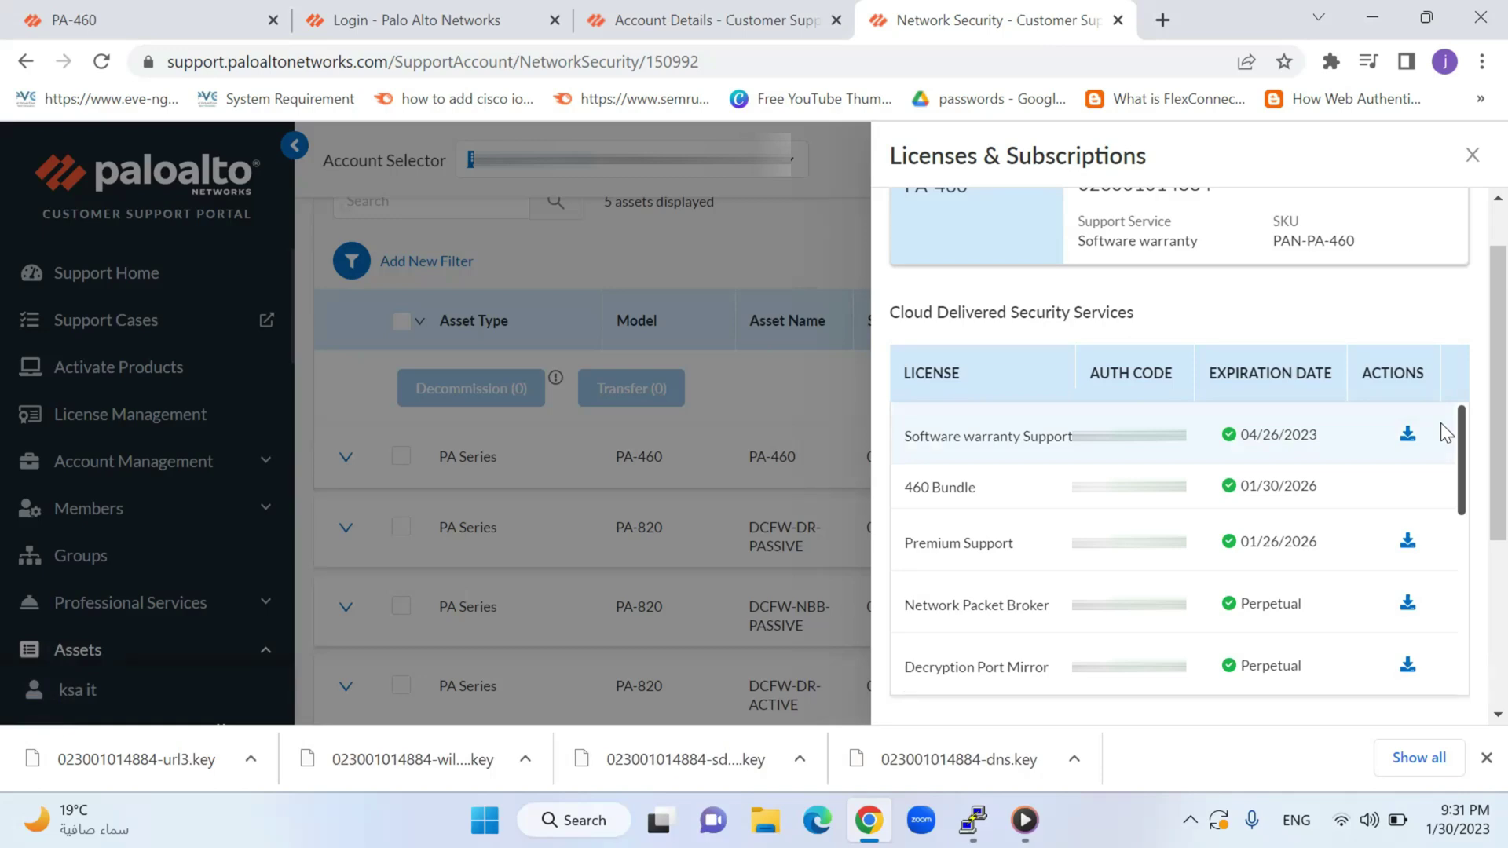
left_click(1484, 759)
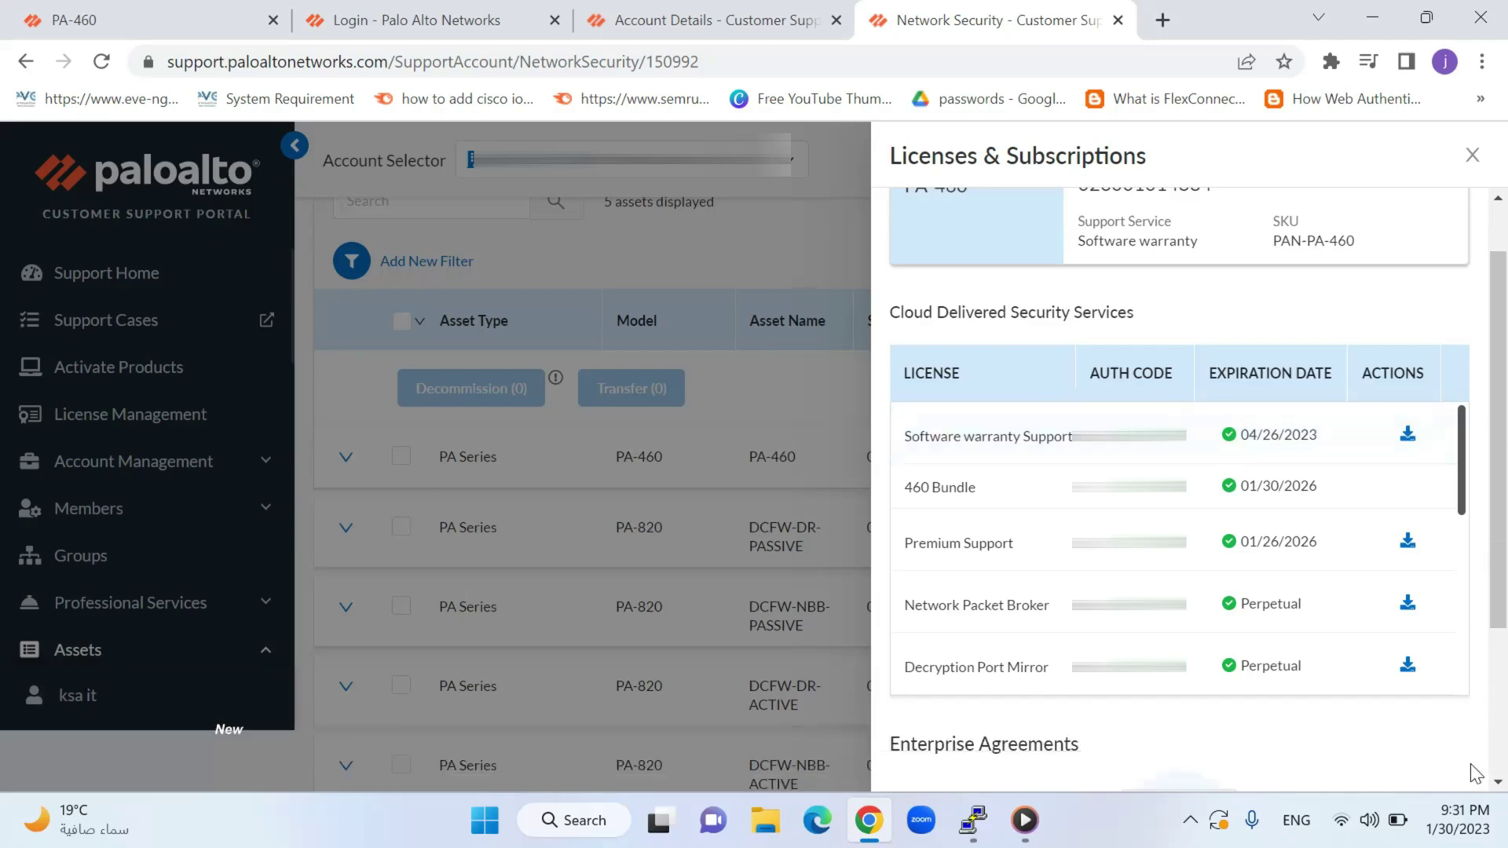
Step: Return to the PA-460 web interface and open Device > Licenses
left_click(385, 17)
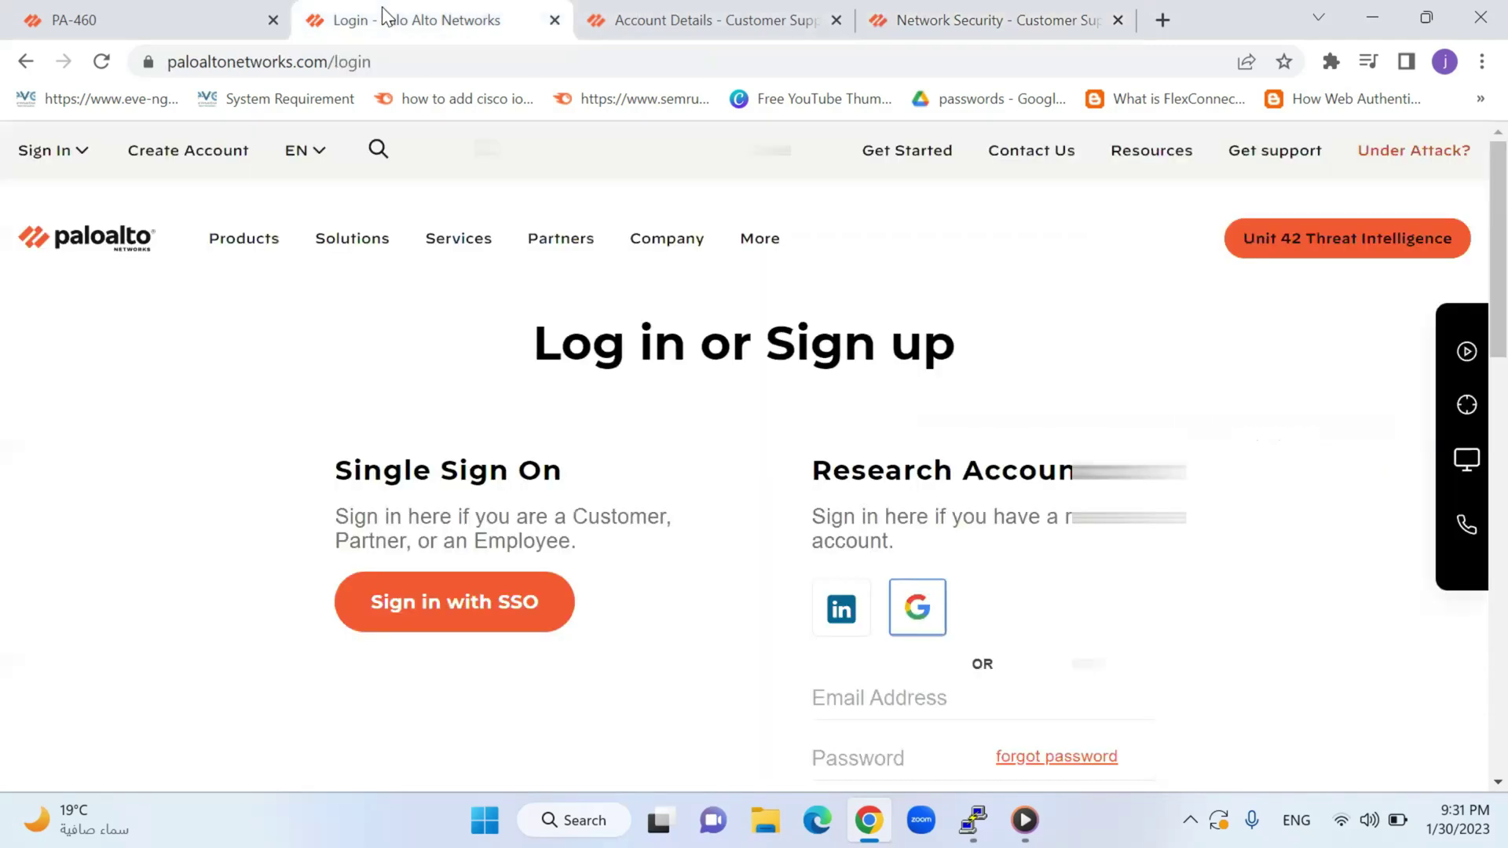
left_click(88, 17)
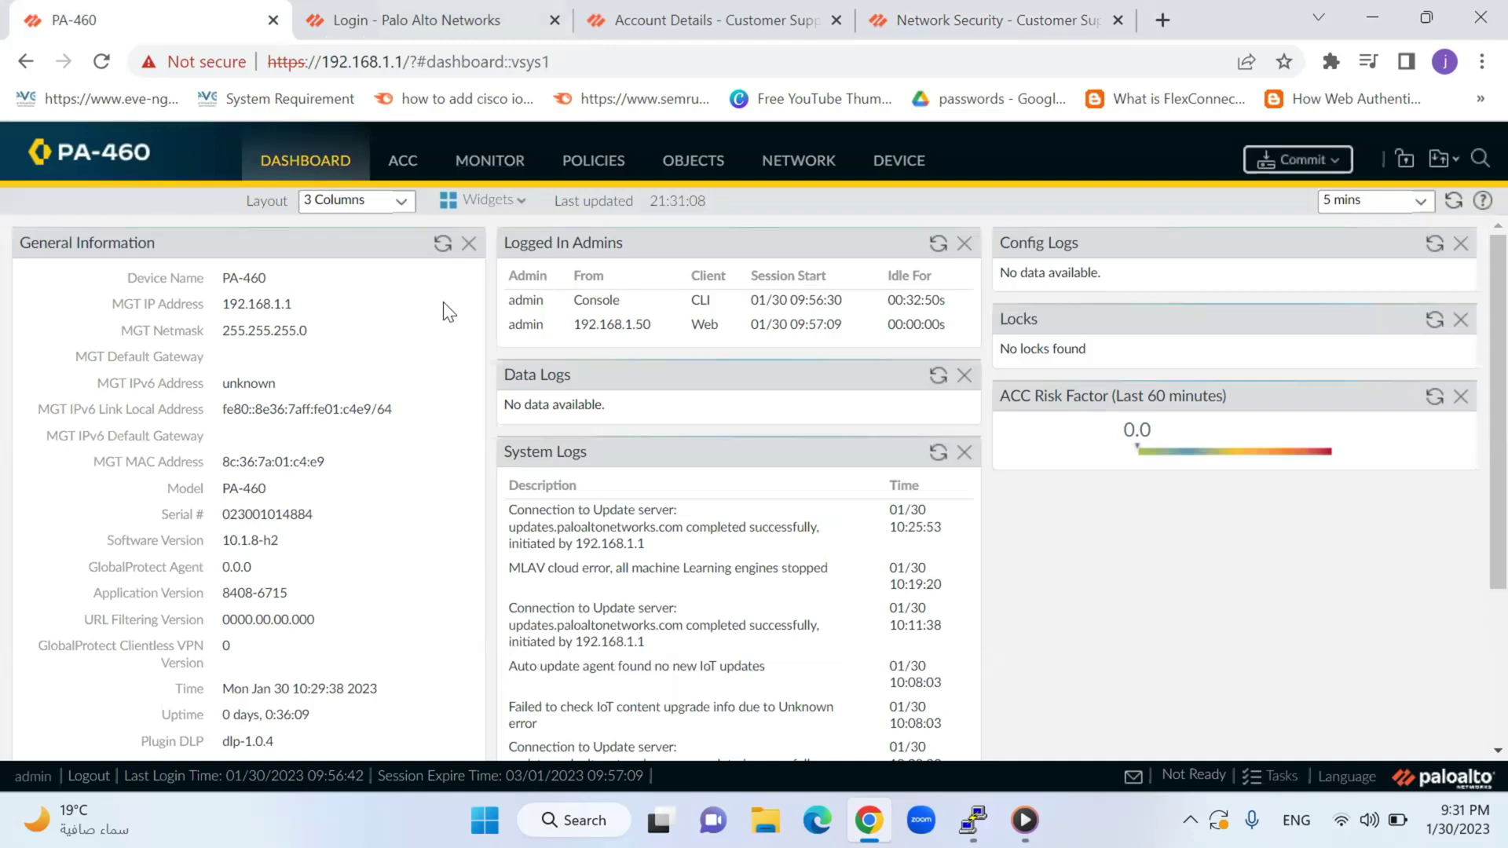
left_click(897, 167)
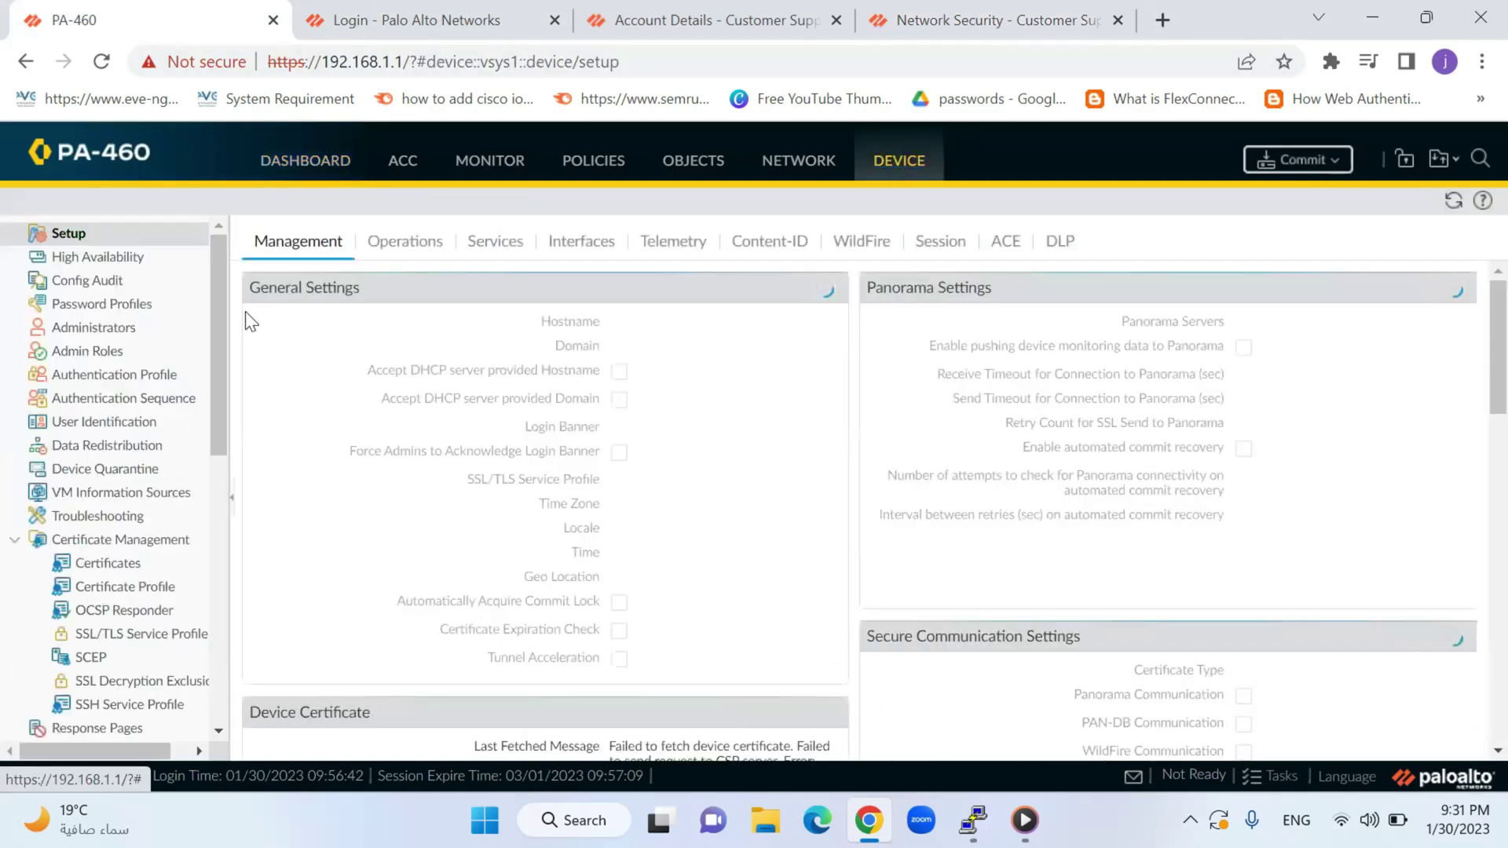
left_click_drag(219, 285, 212, 569)
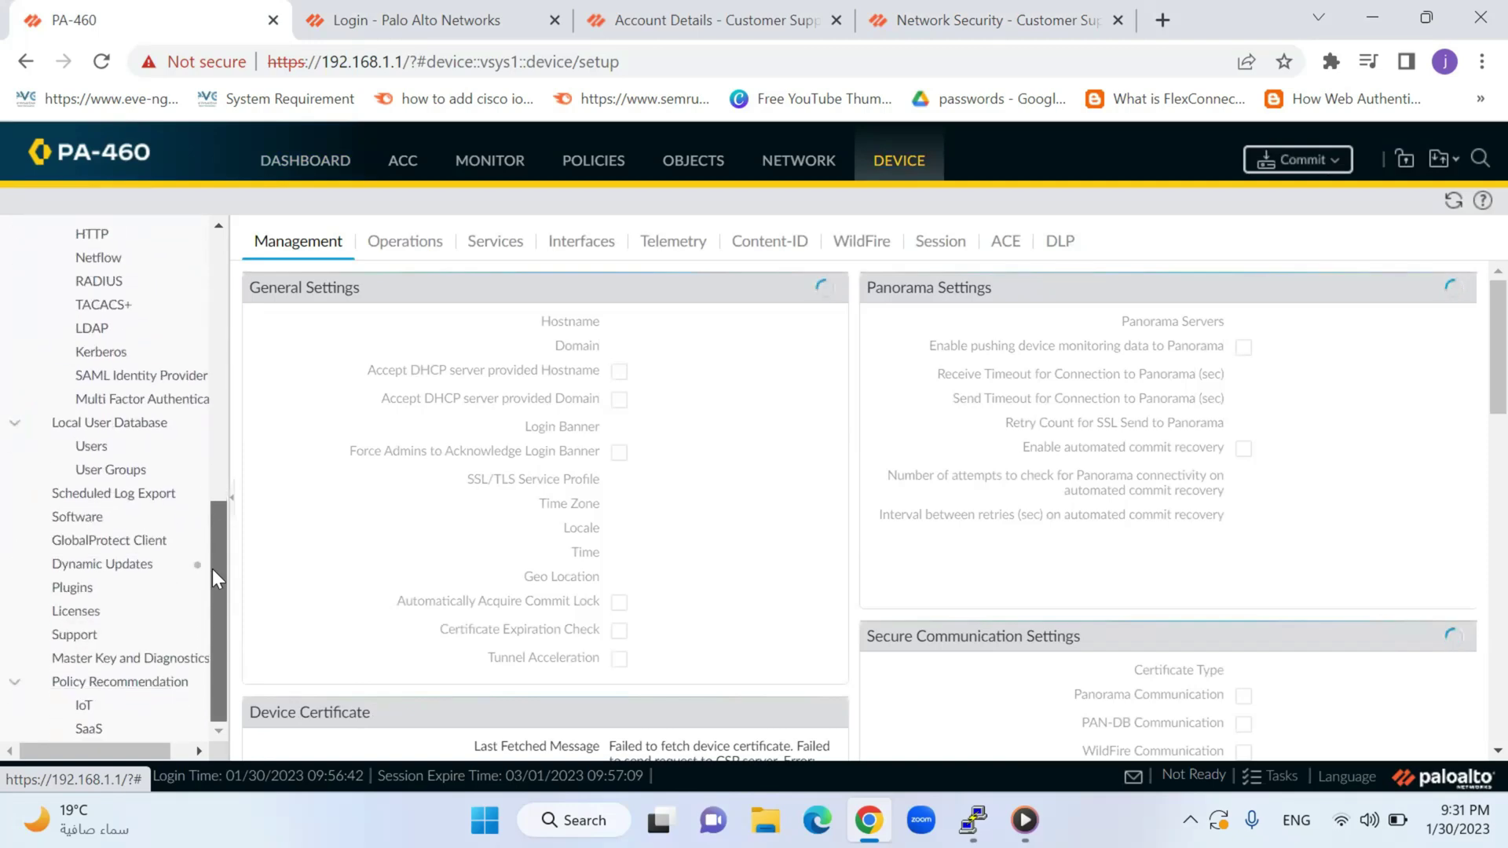
left_click(78, 611)
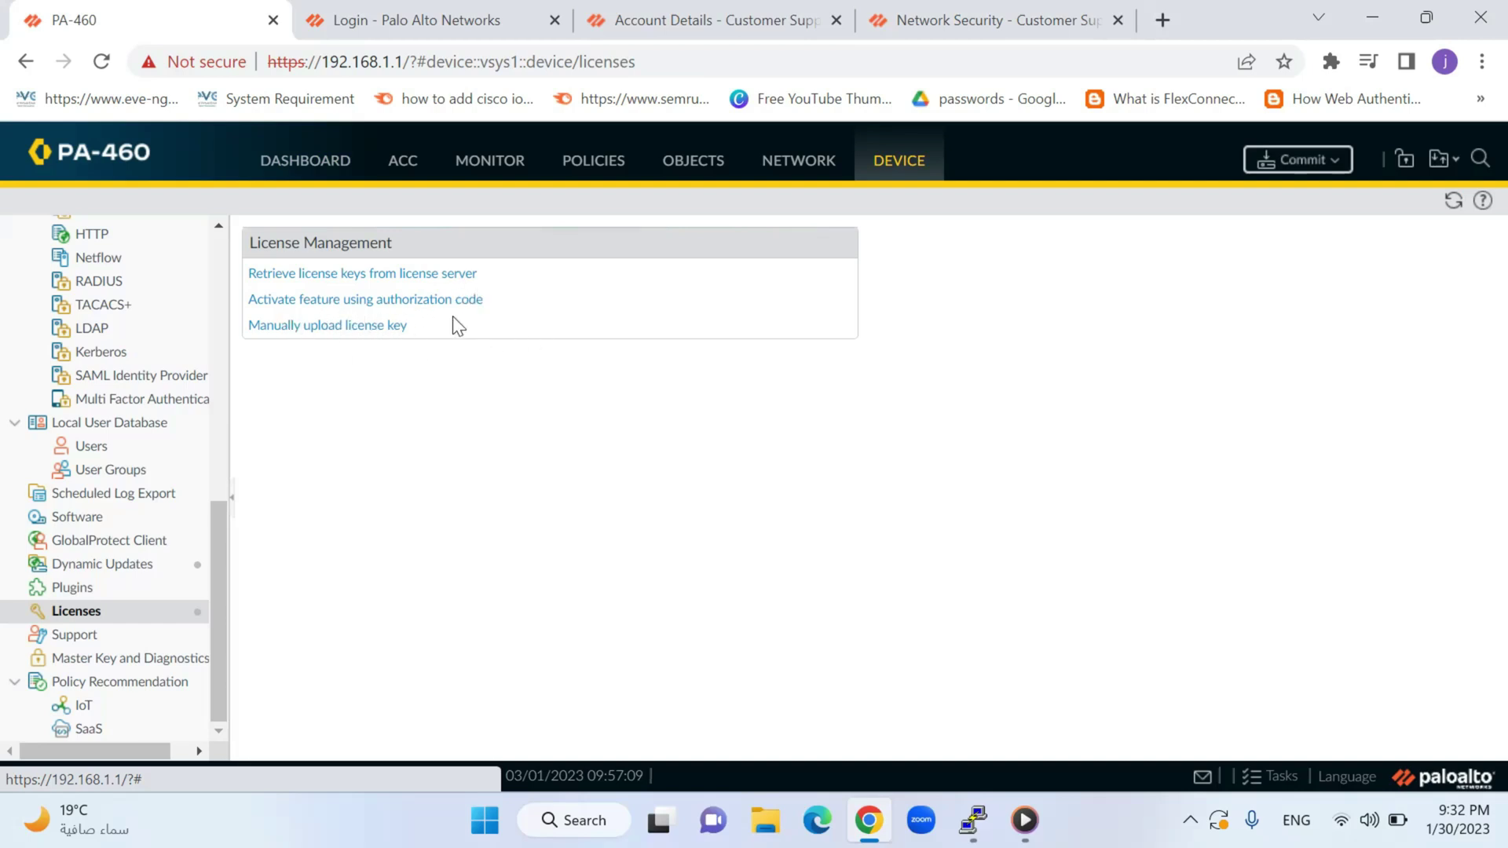
Step: Manually upload the url3 and sdwan license key files
left_click(346, 336)
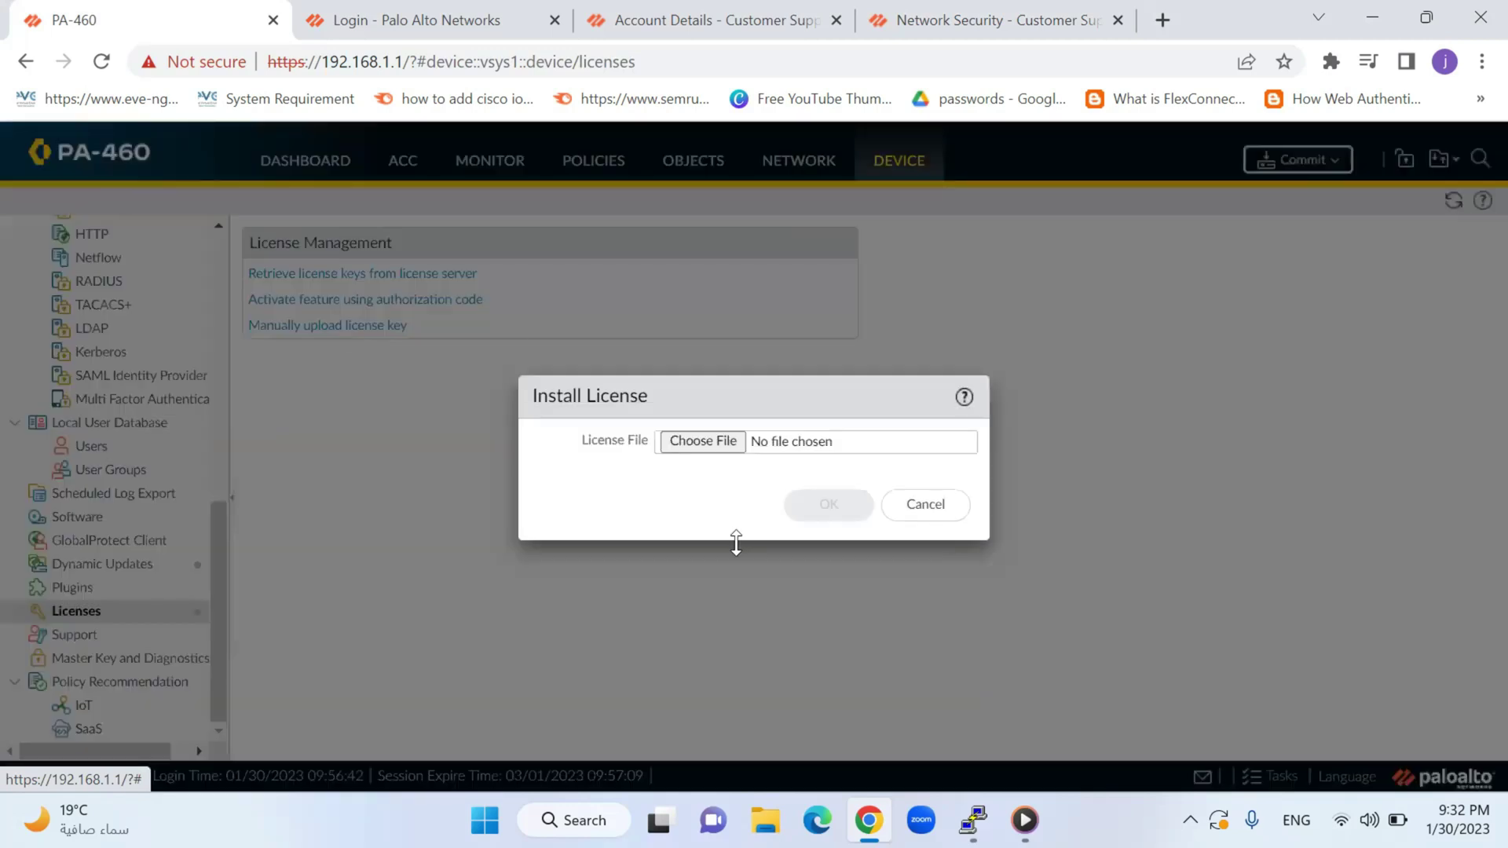
left_click(707, 442)
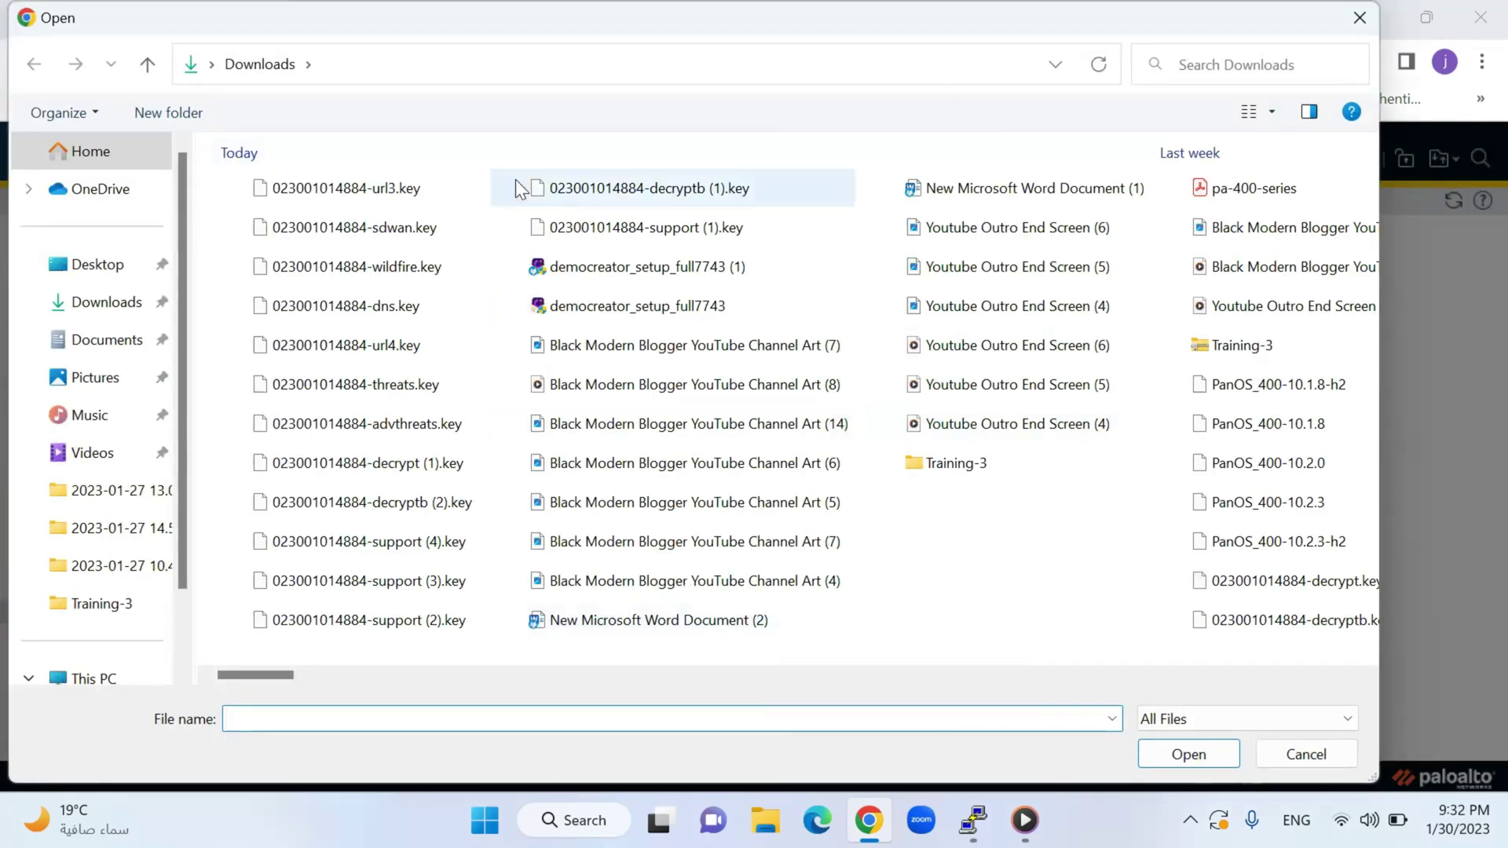
double_click(352, 198)
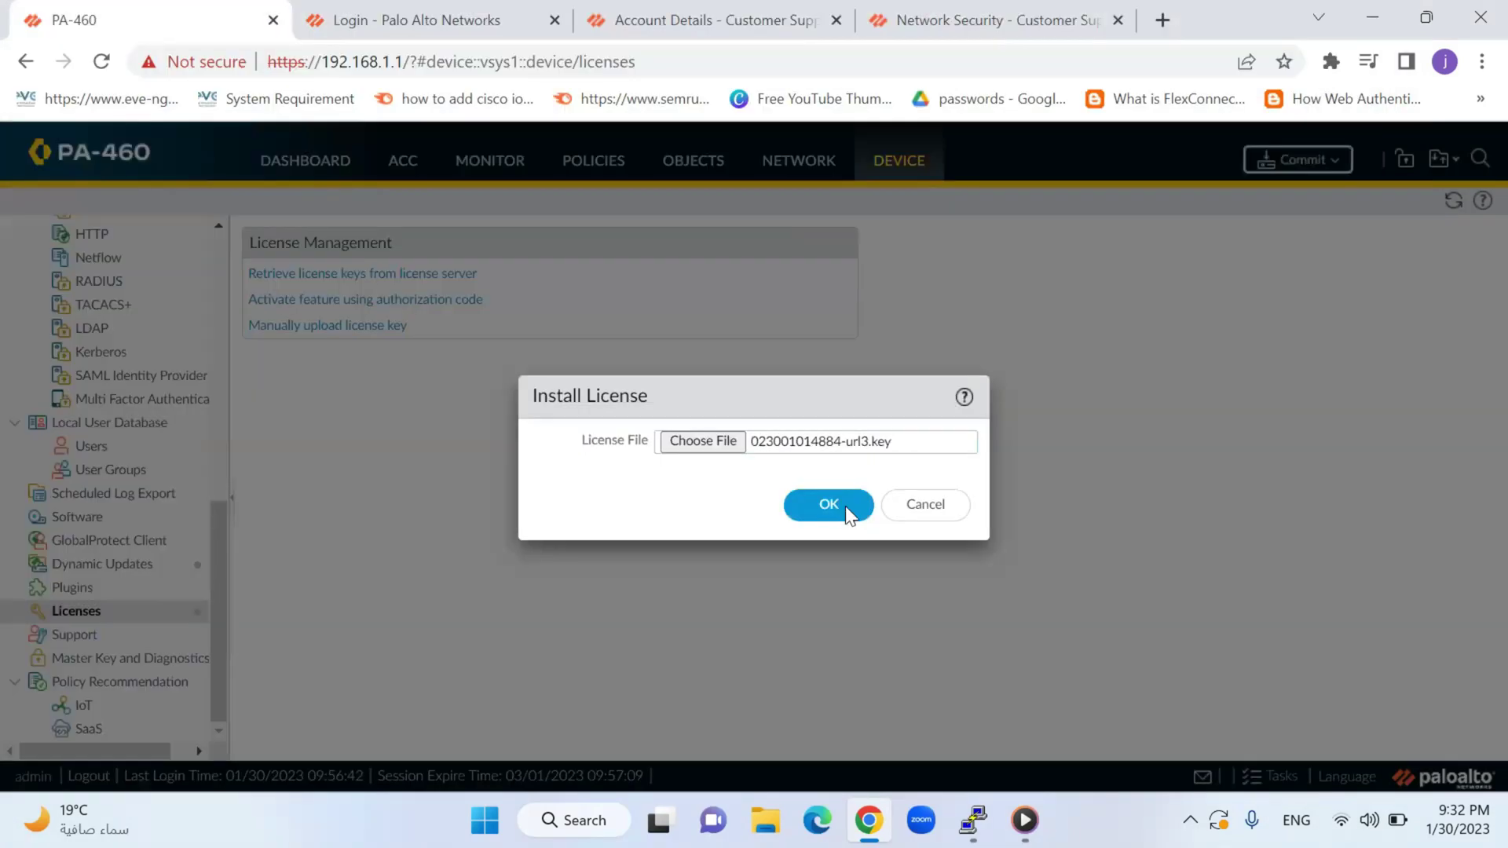
left_click(845, 505)
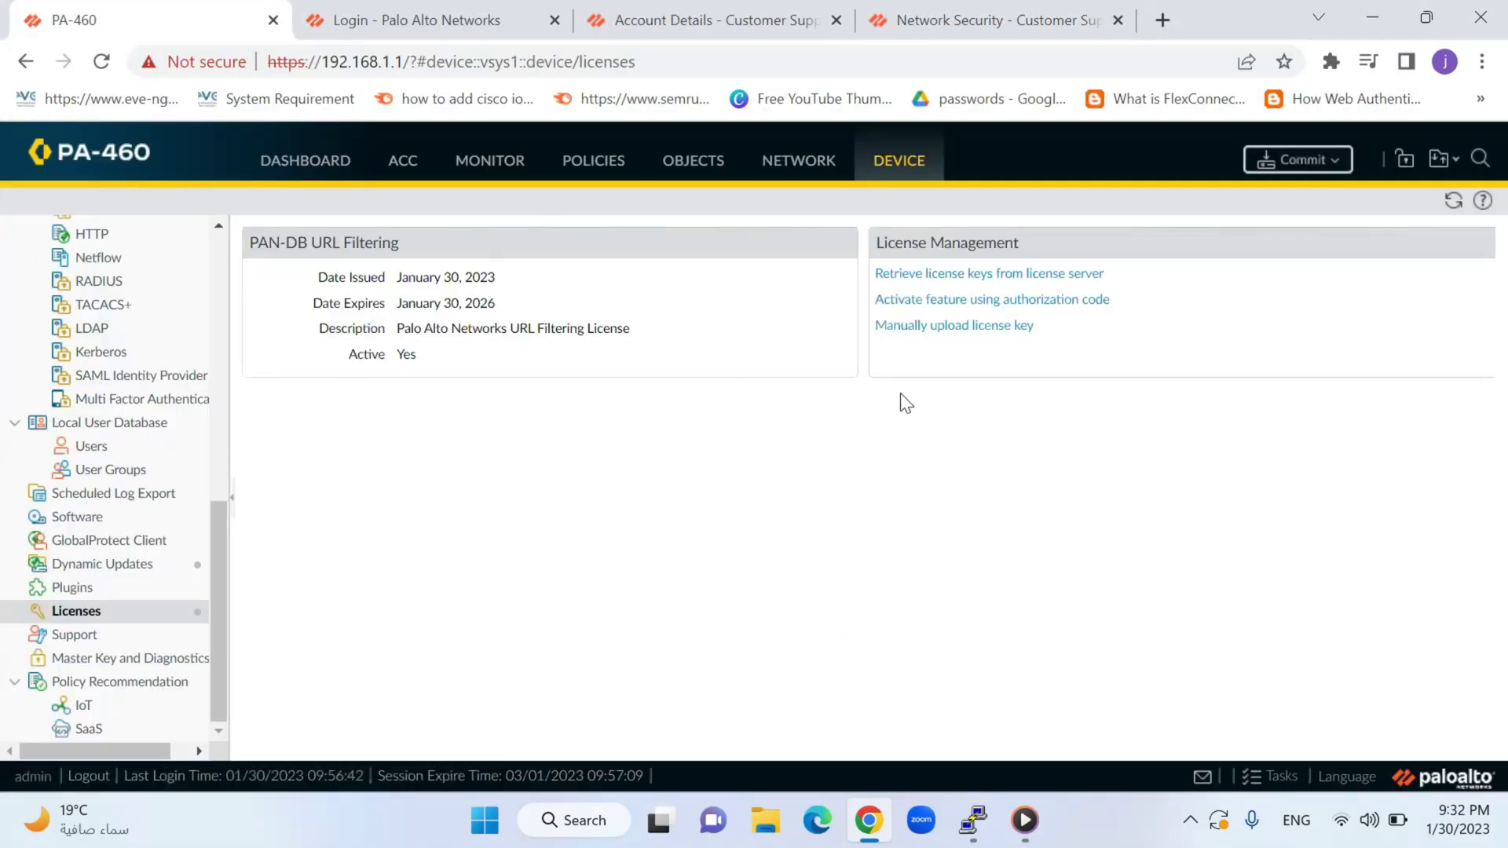
left_click(986, 328)
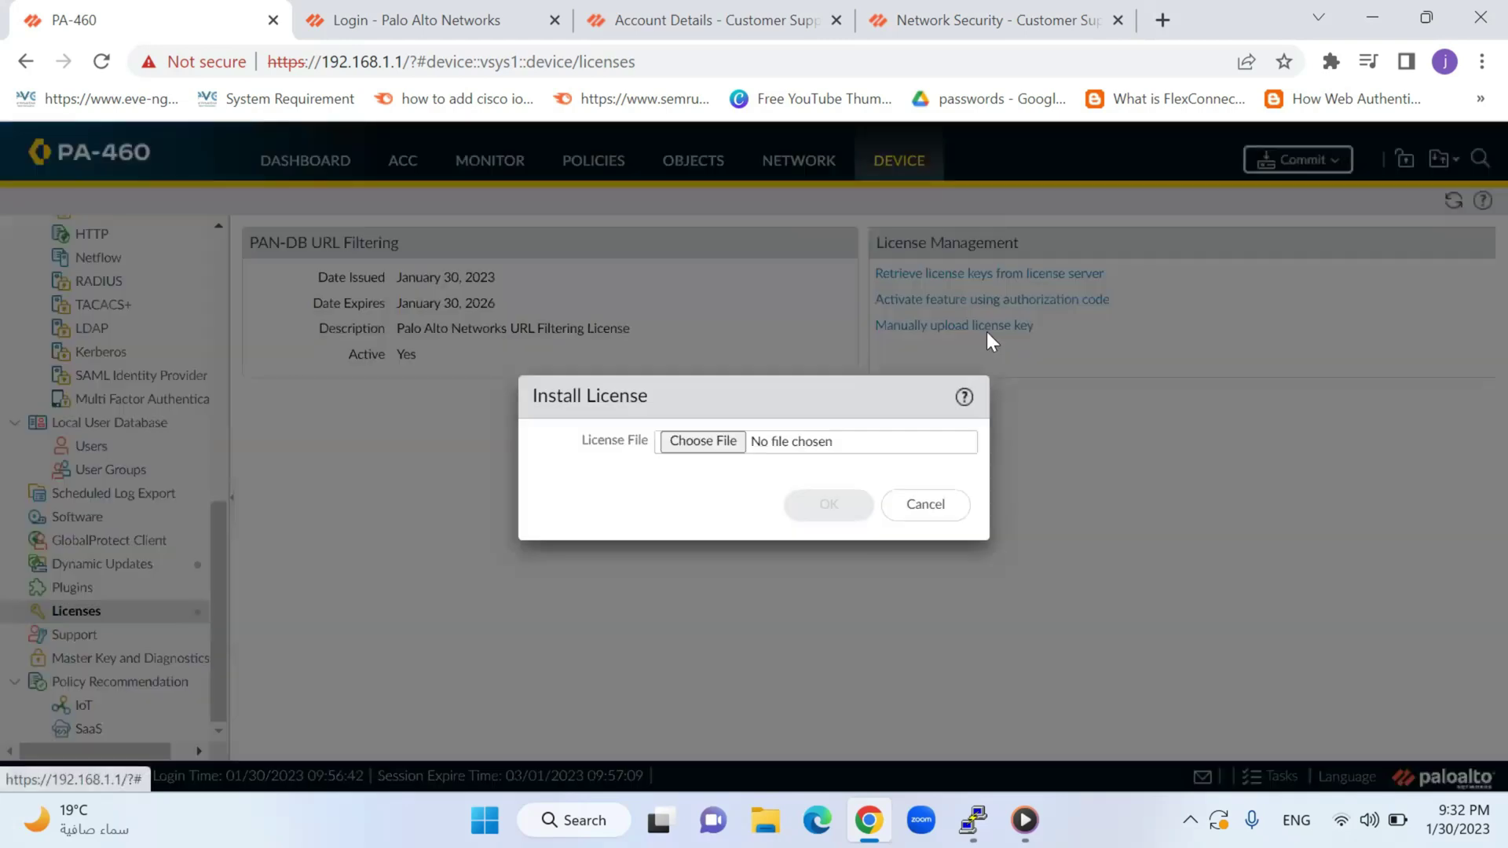
left_click(694, 443)
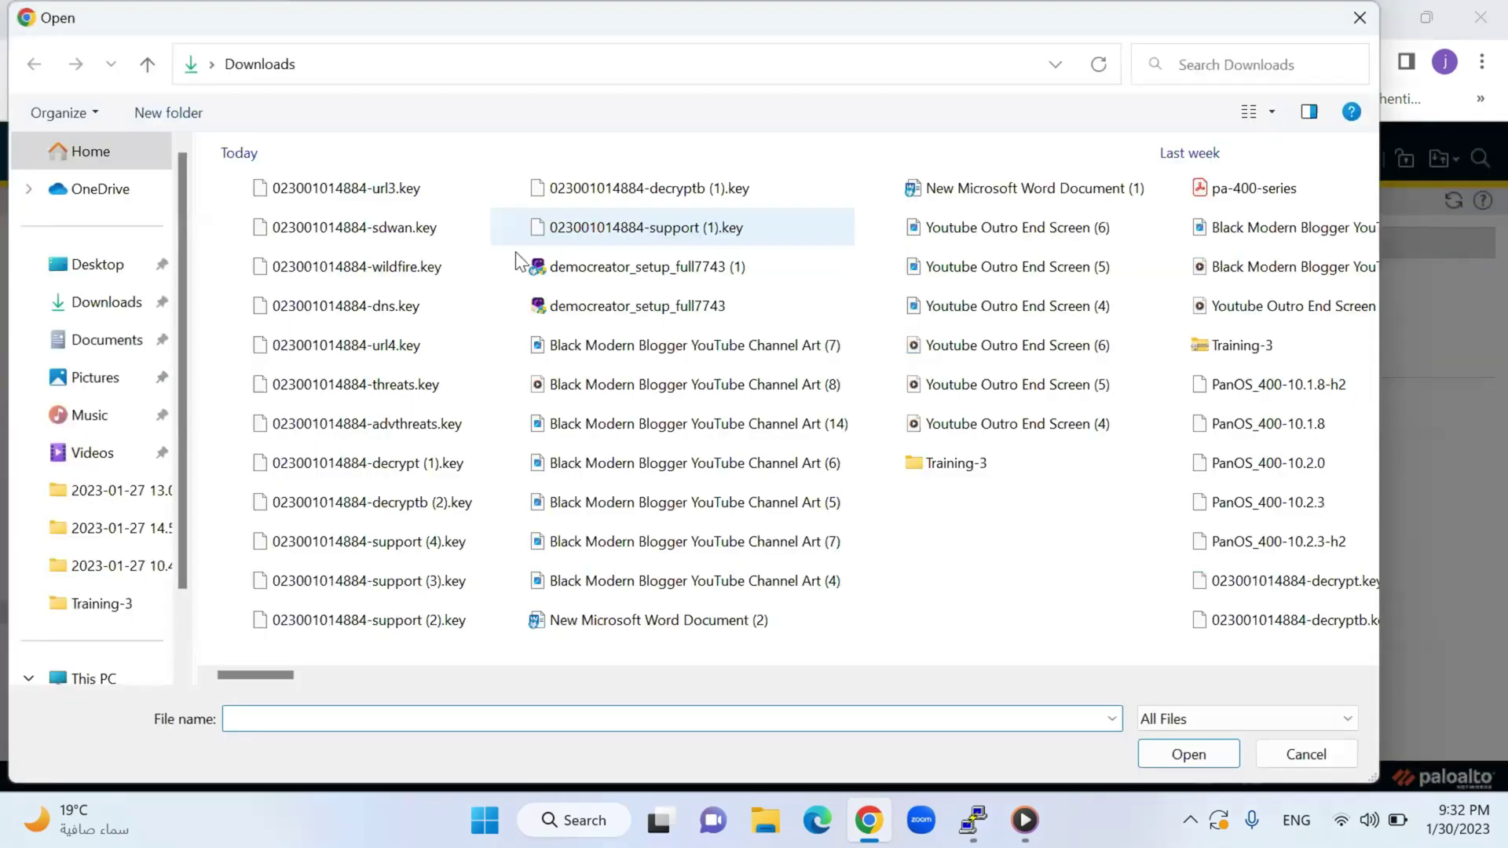
double_click(408, 227)
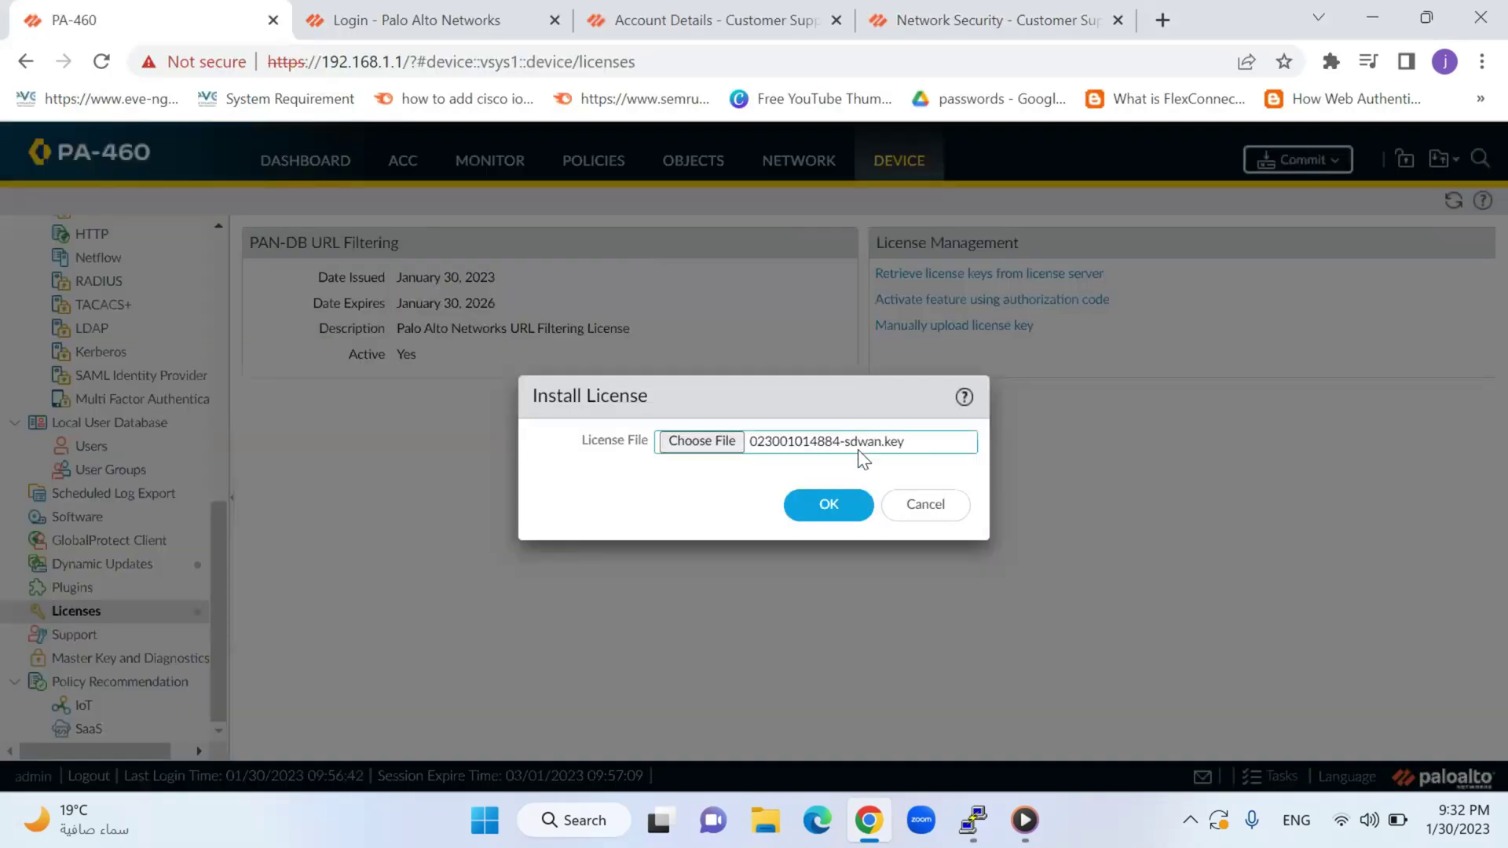
left_click(824, 507)
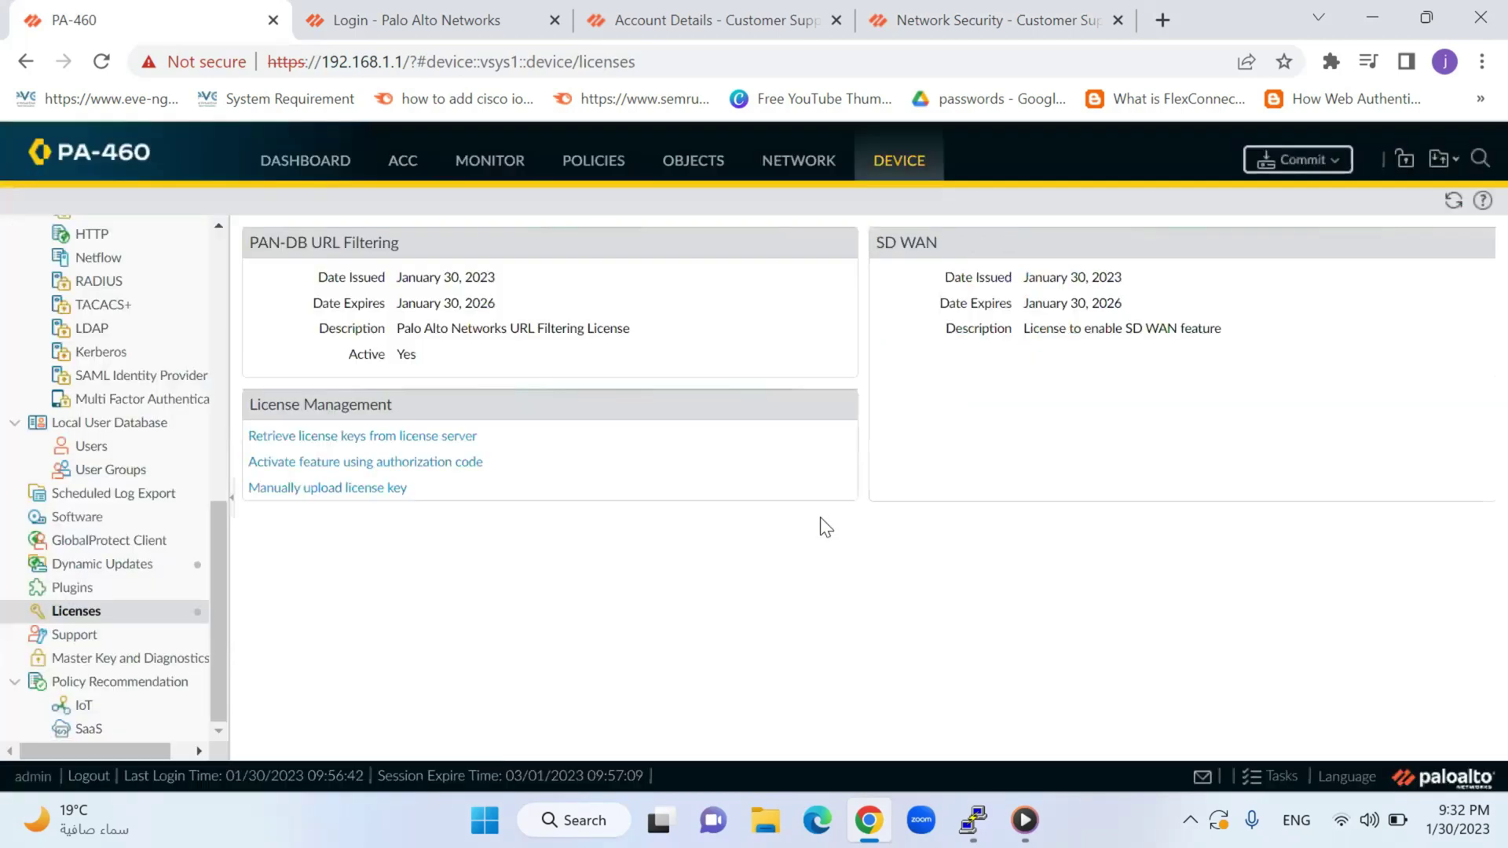
Step: Upload the wildfire.key license and select the dns.key file for the next upload
left_click(364, 488)
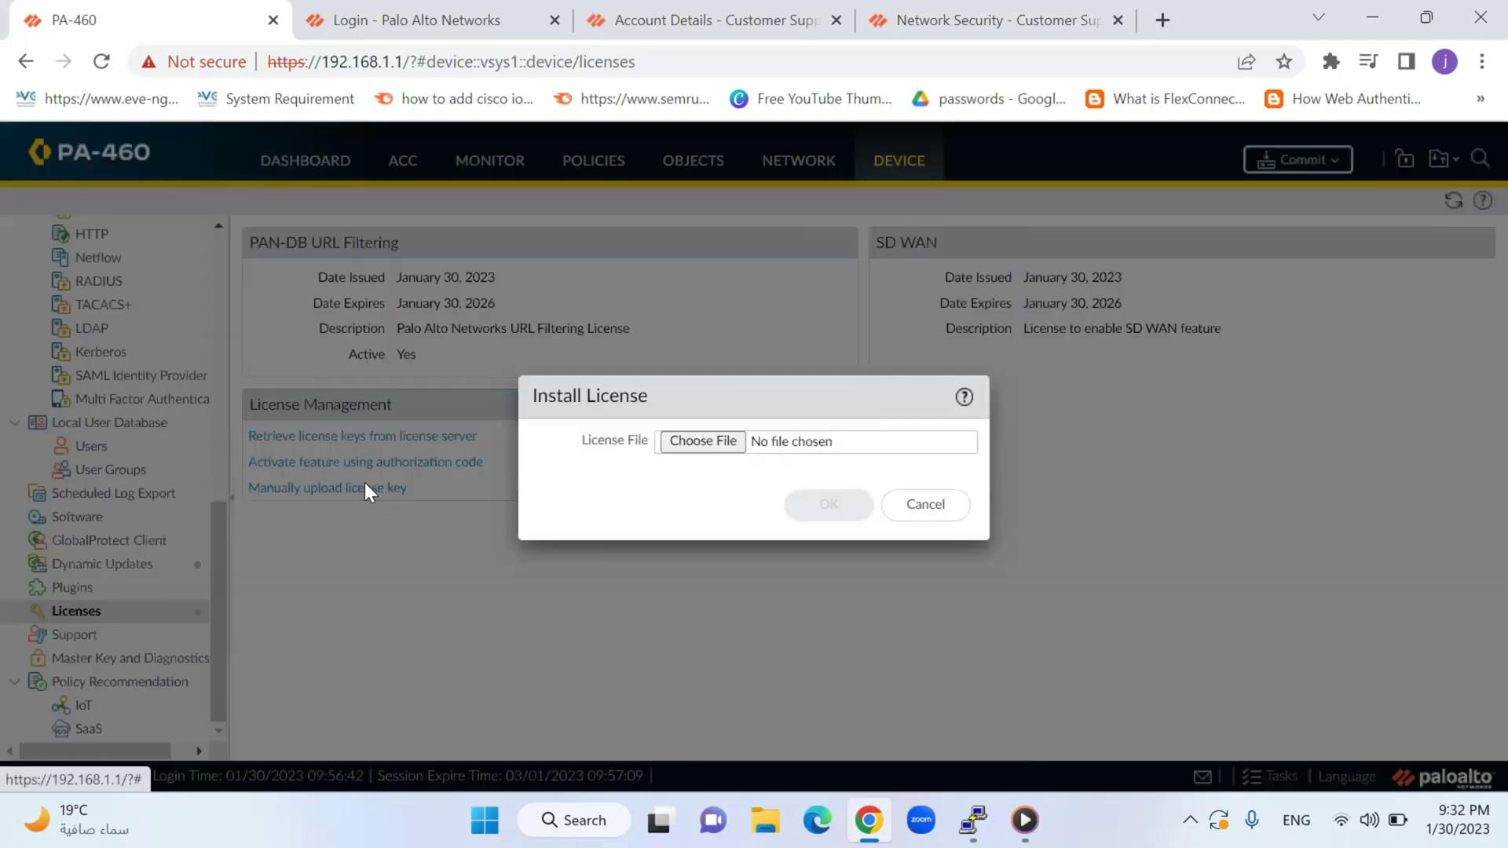
left_click(707, 442)
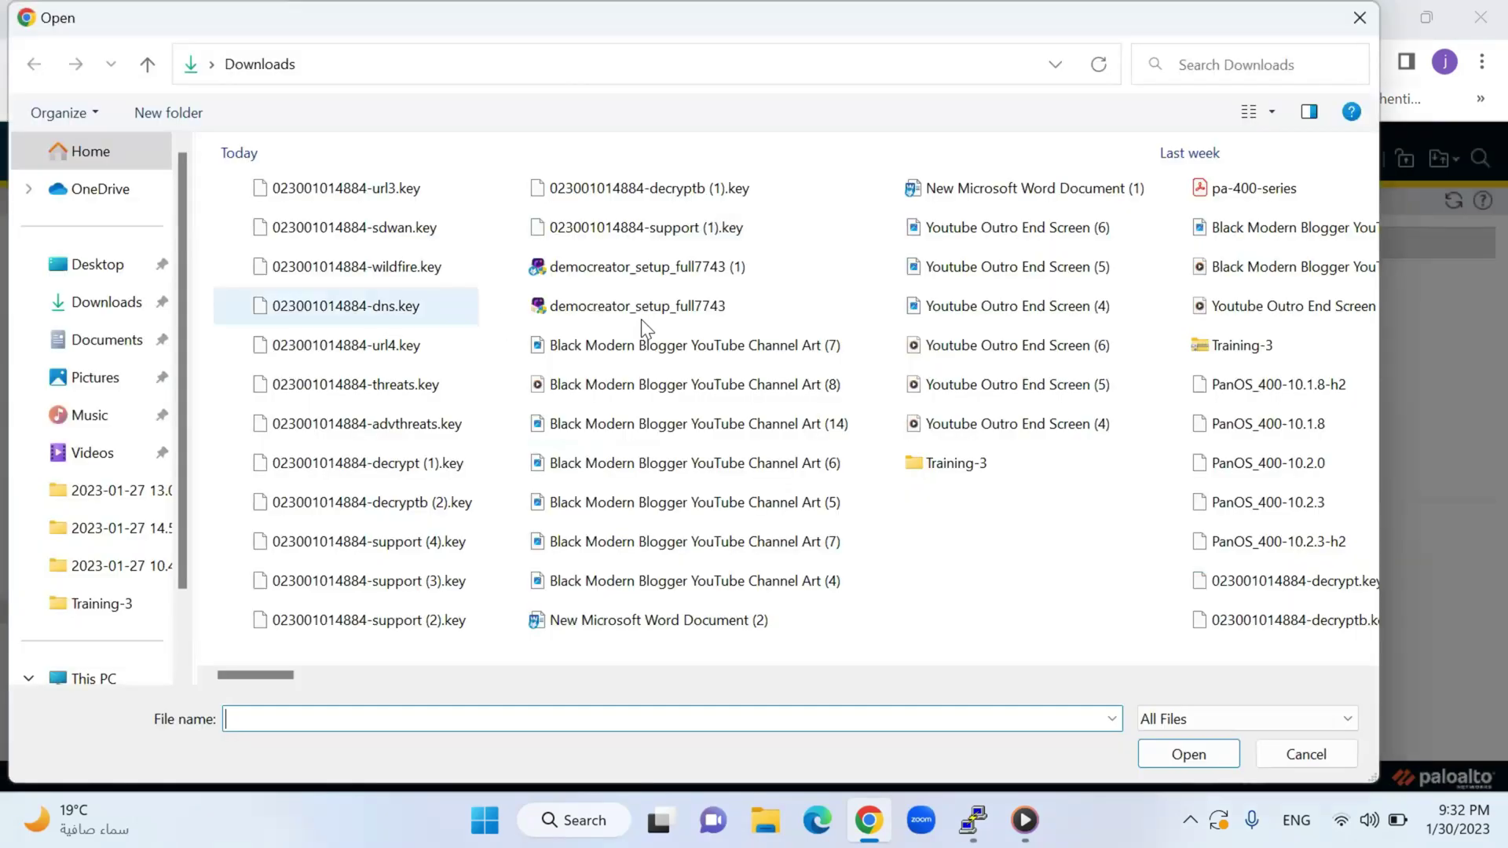
double_click(388, 268)
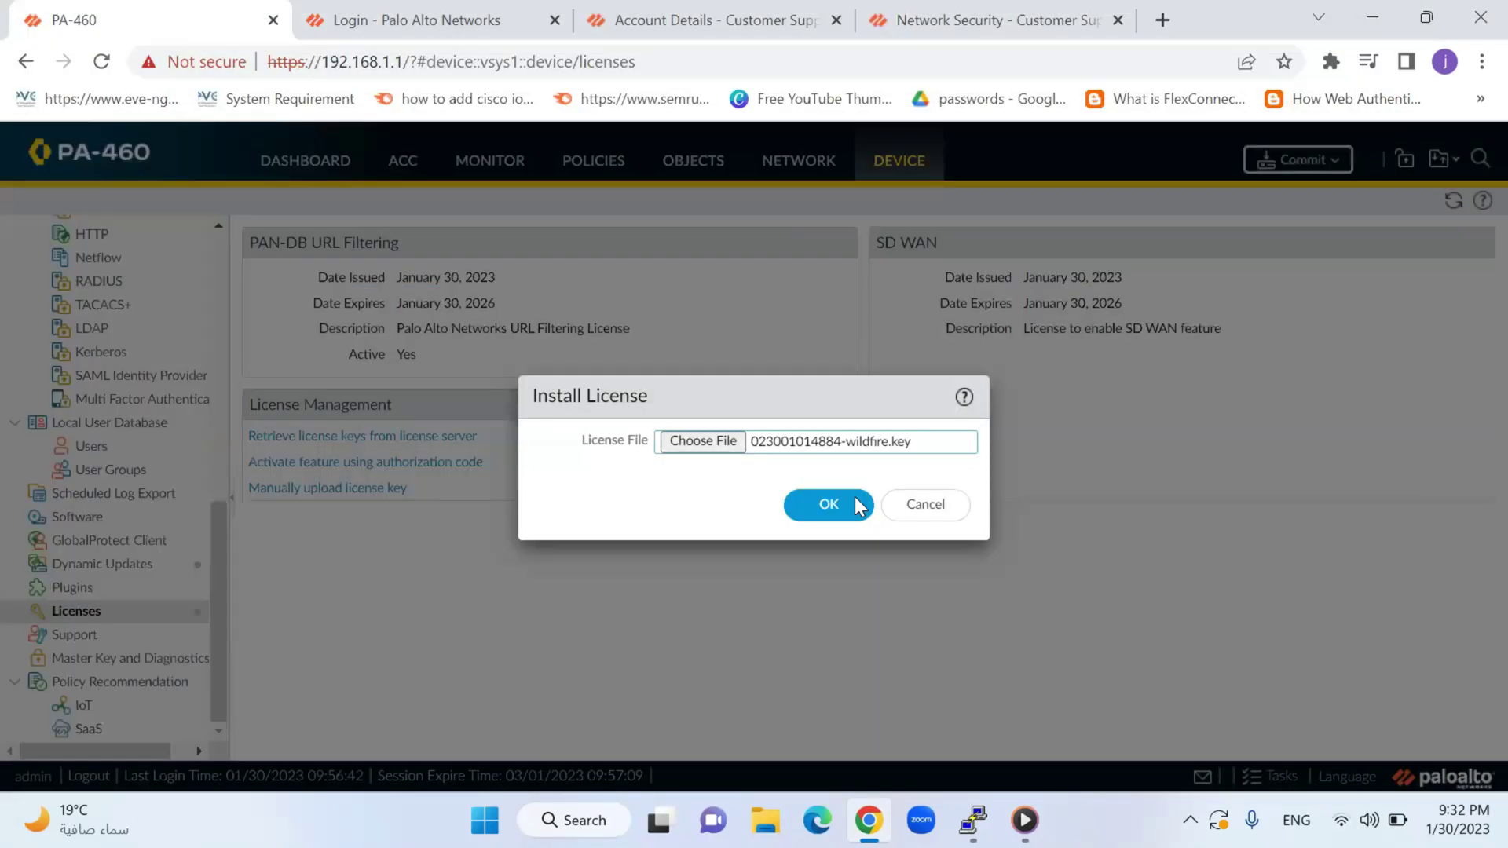
left_click(856, 506)
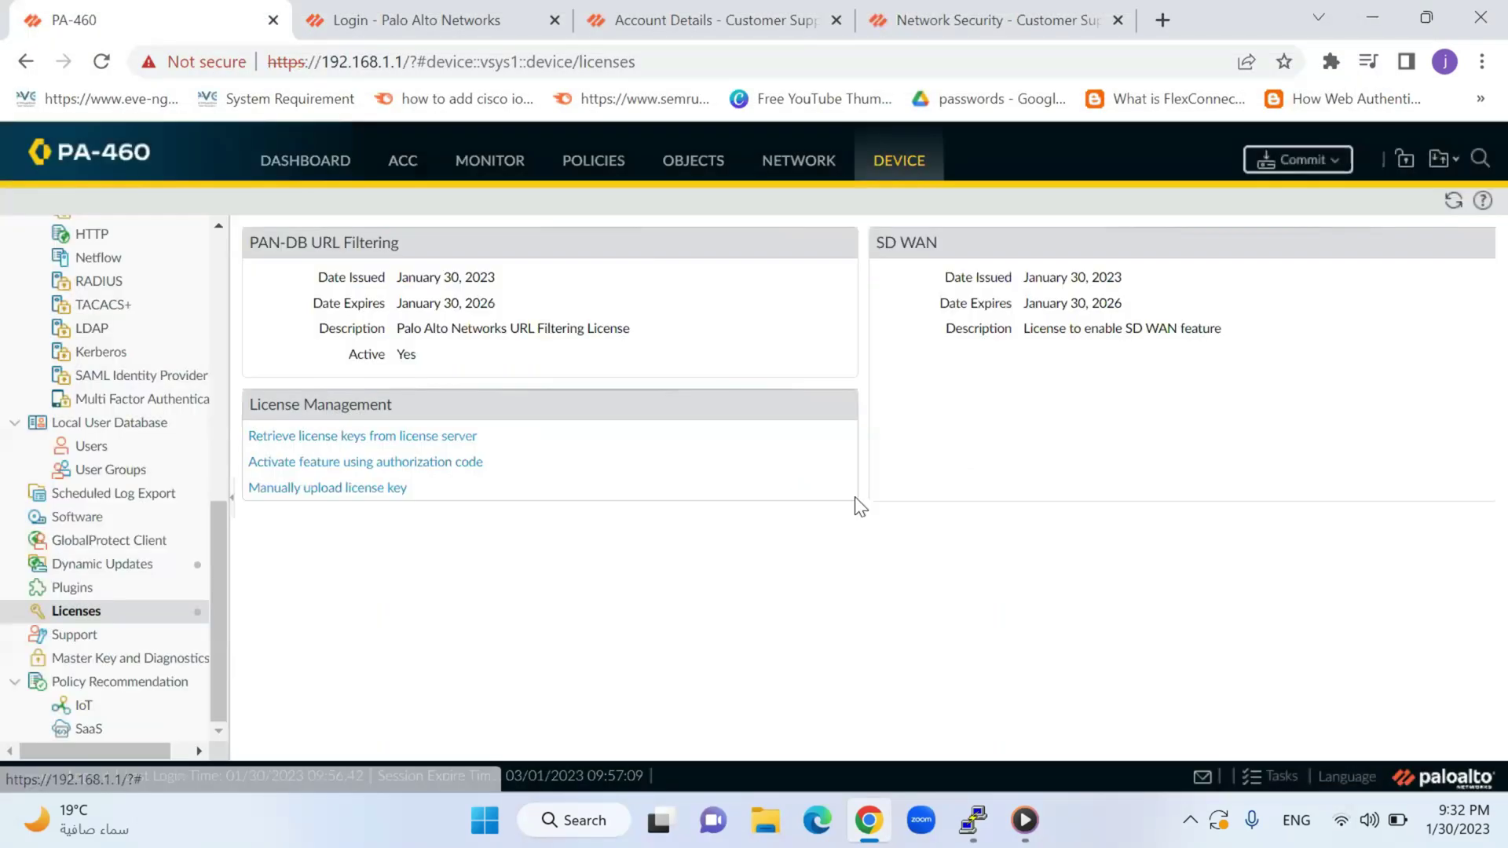
left_click(961, 482)
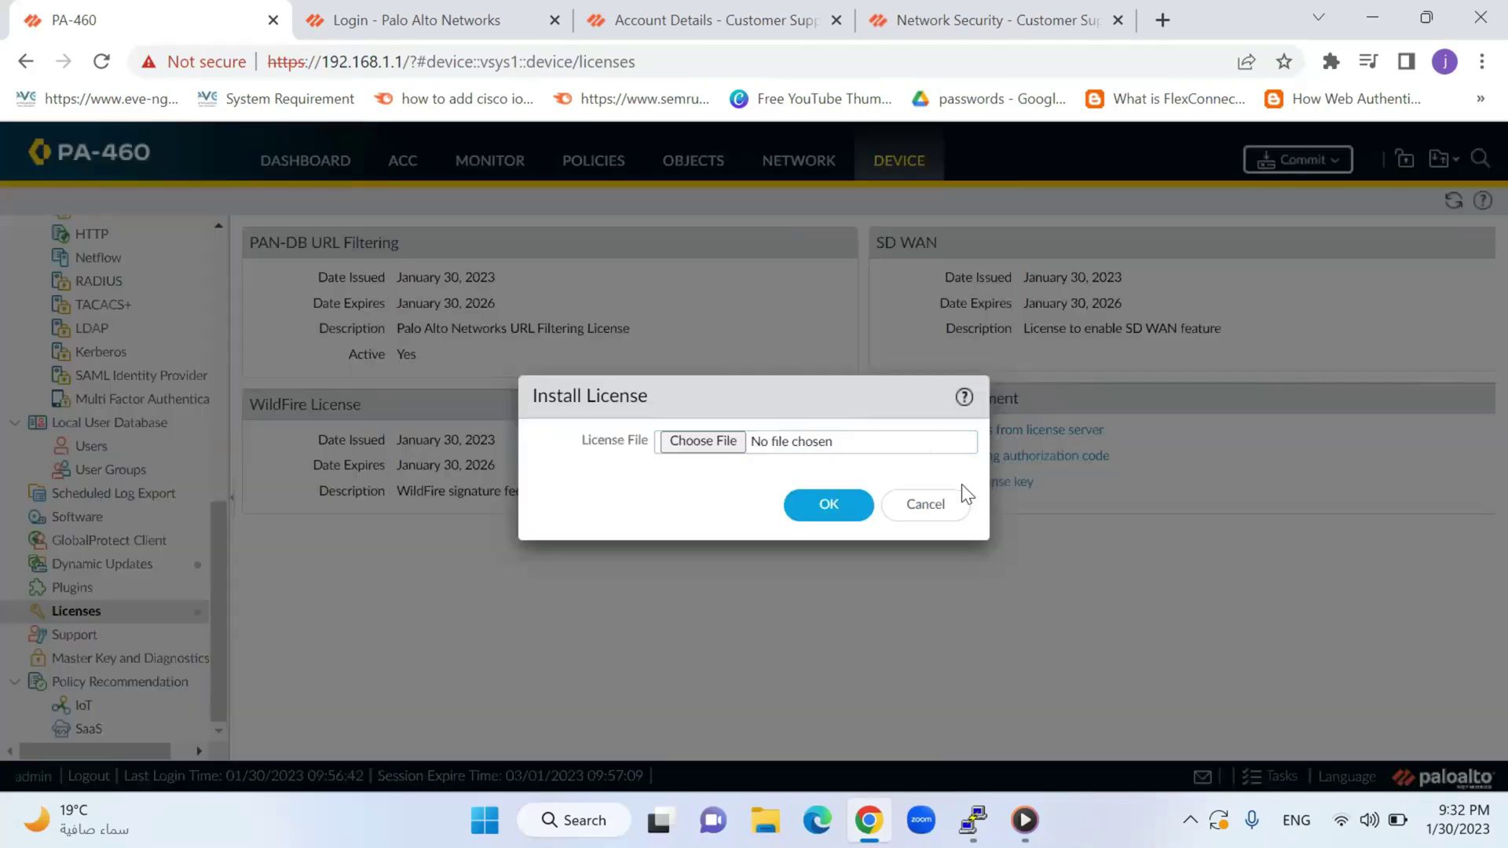
left_click(704, 441)
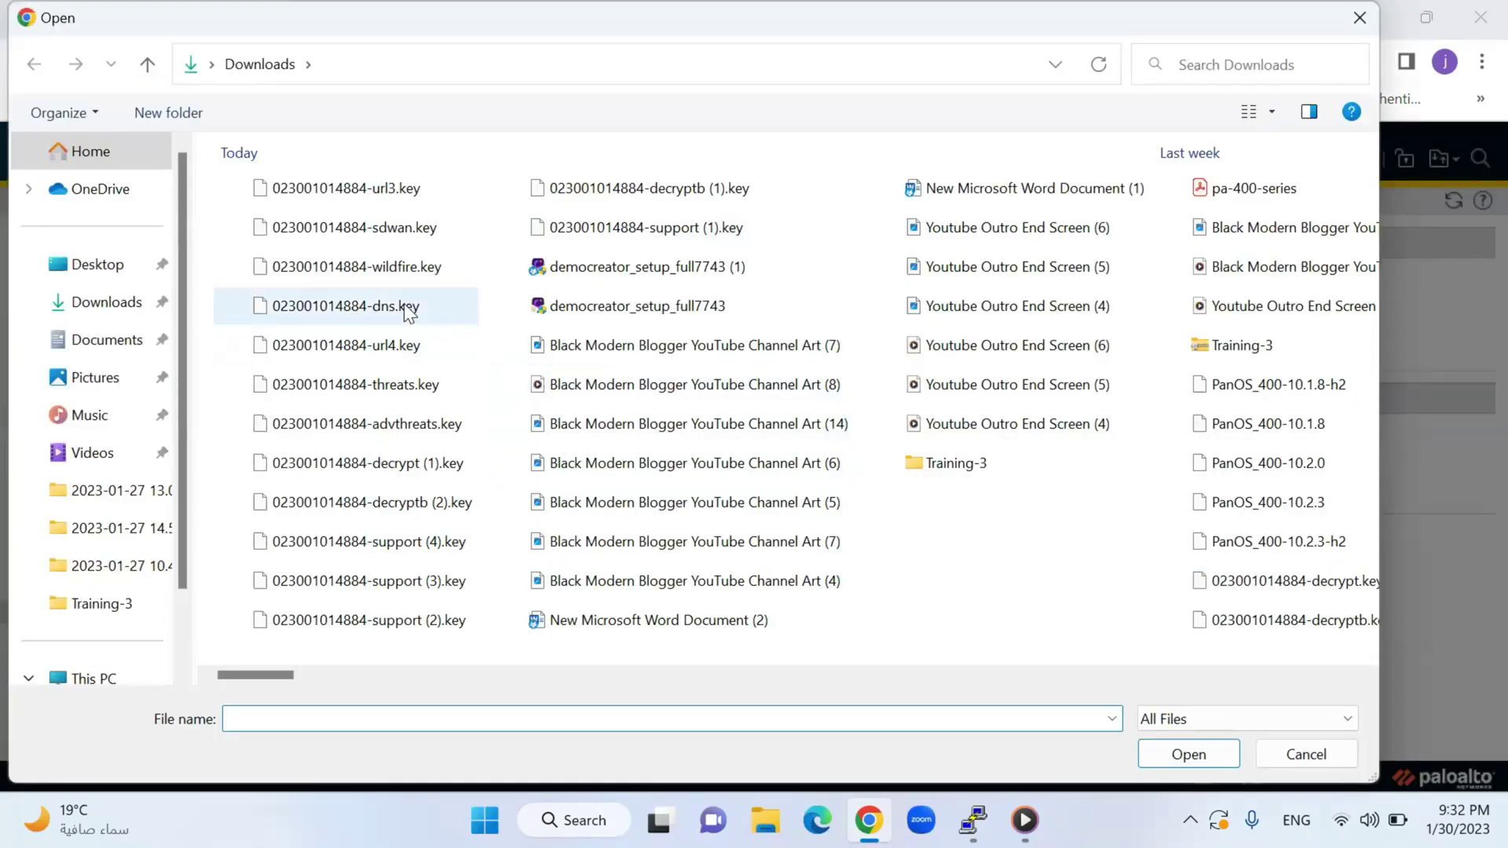
double_click(404, 306)
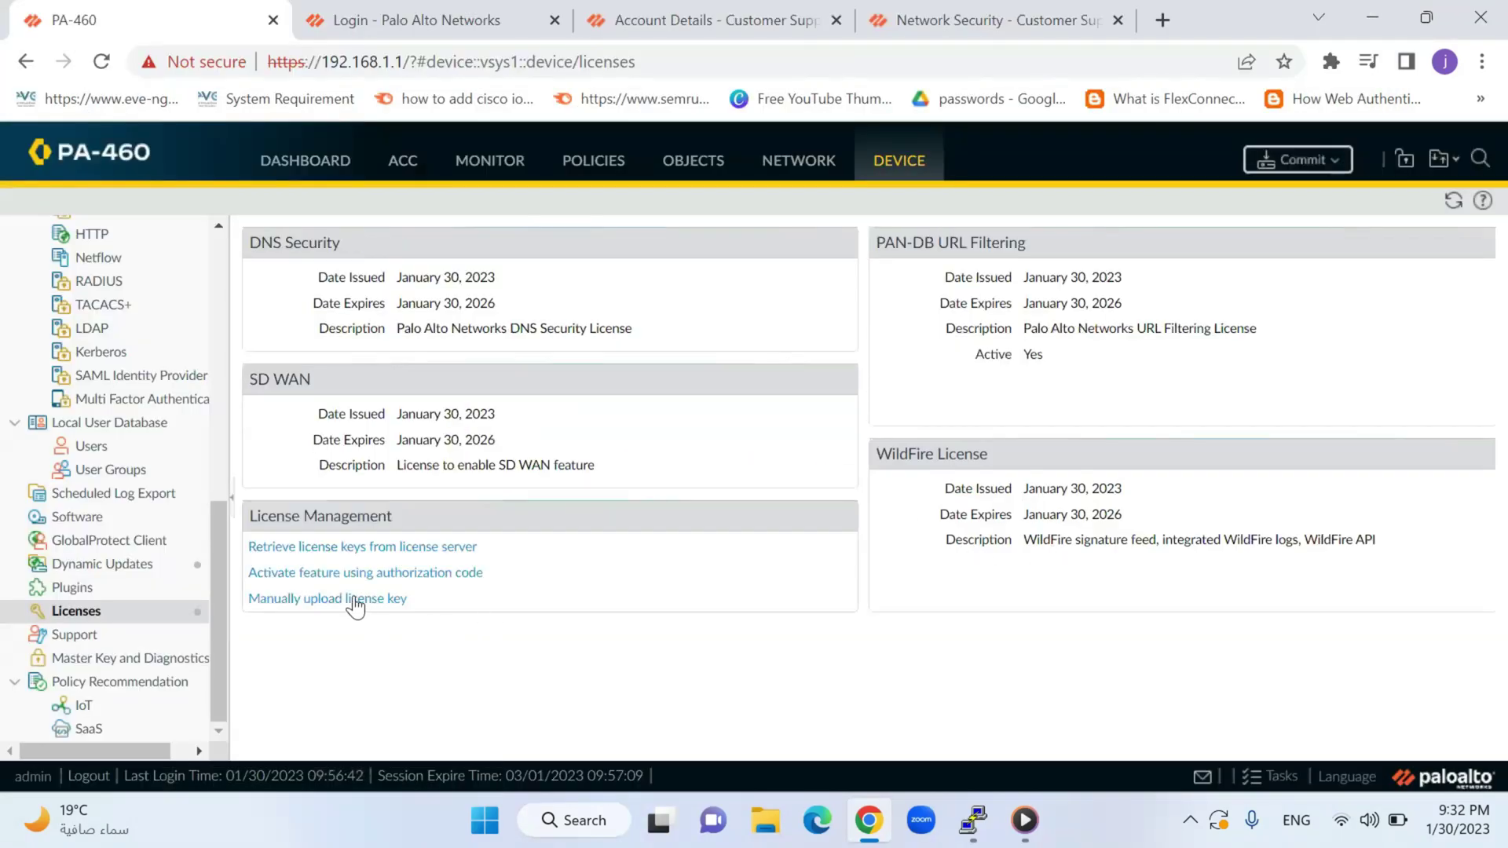
Step: Manually upload the url4.key and threats.key license files
left_click(353, 599)
left_click(698, 440)
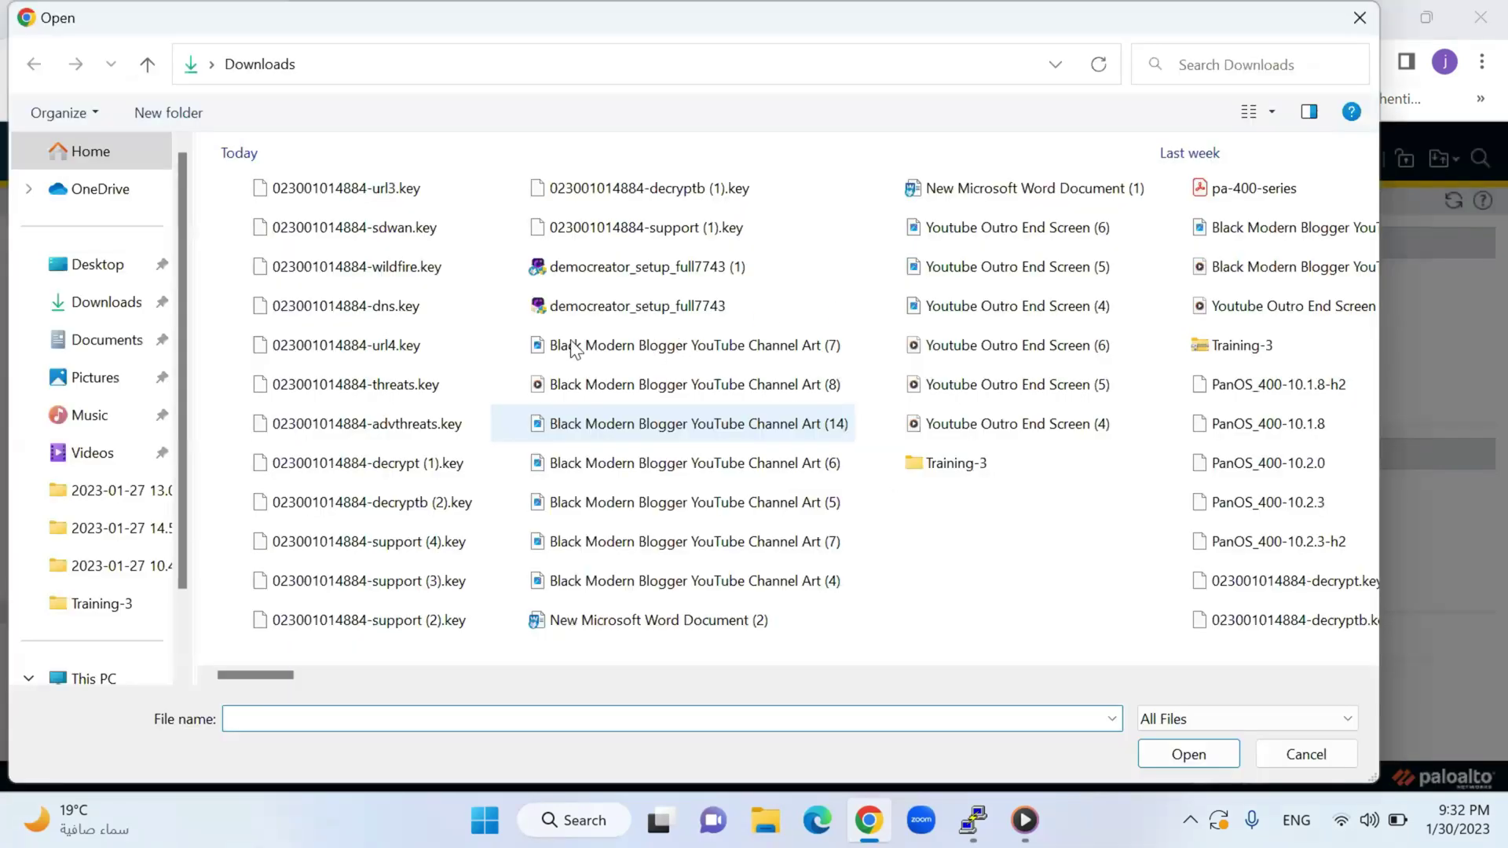
double_click(393, 345)
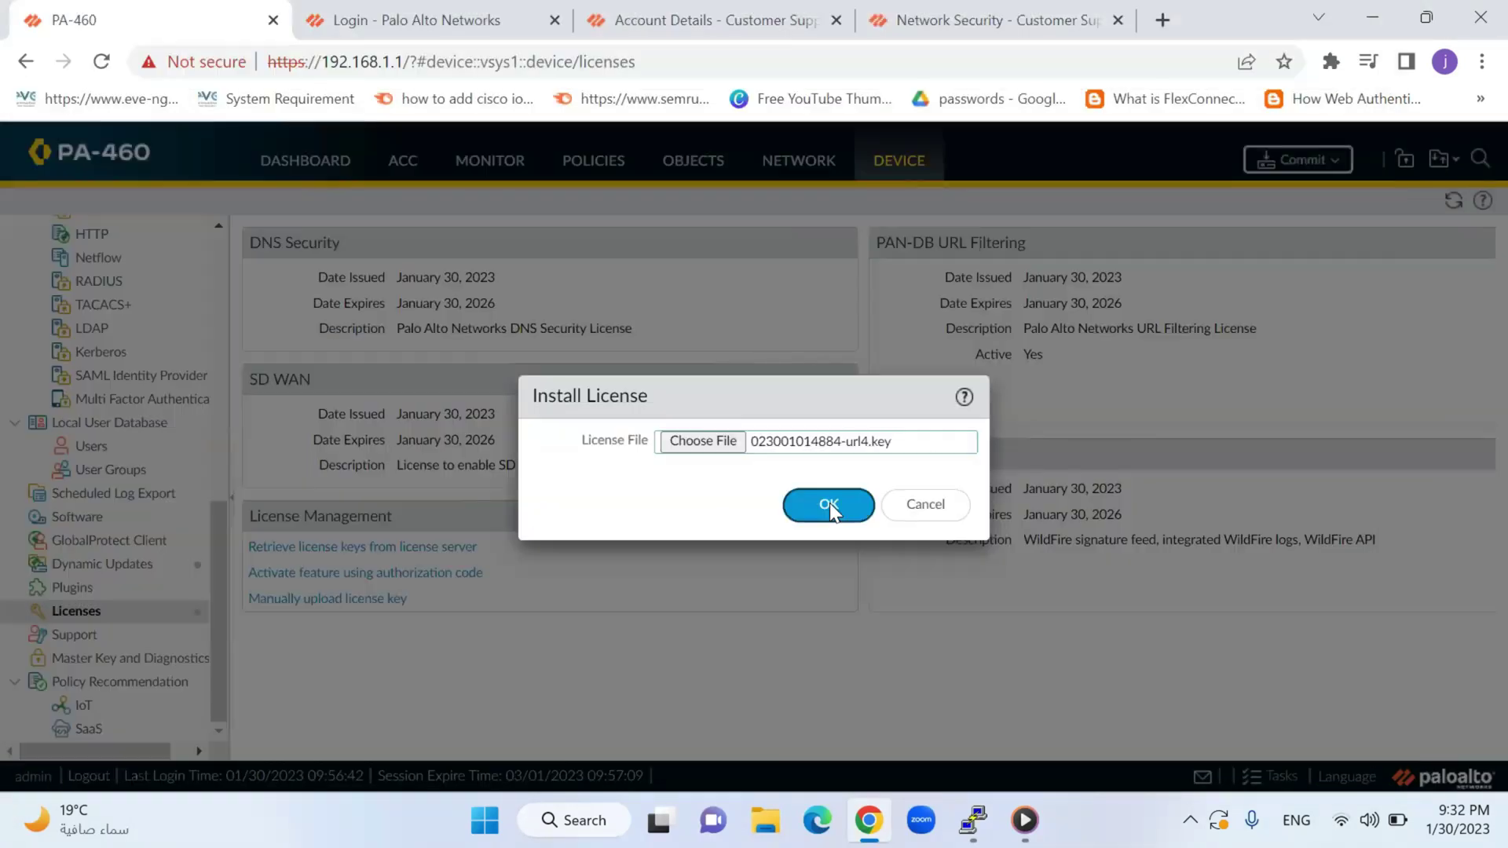
left_click(829, 503)
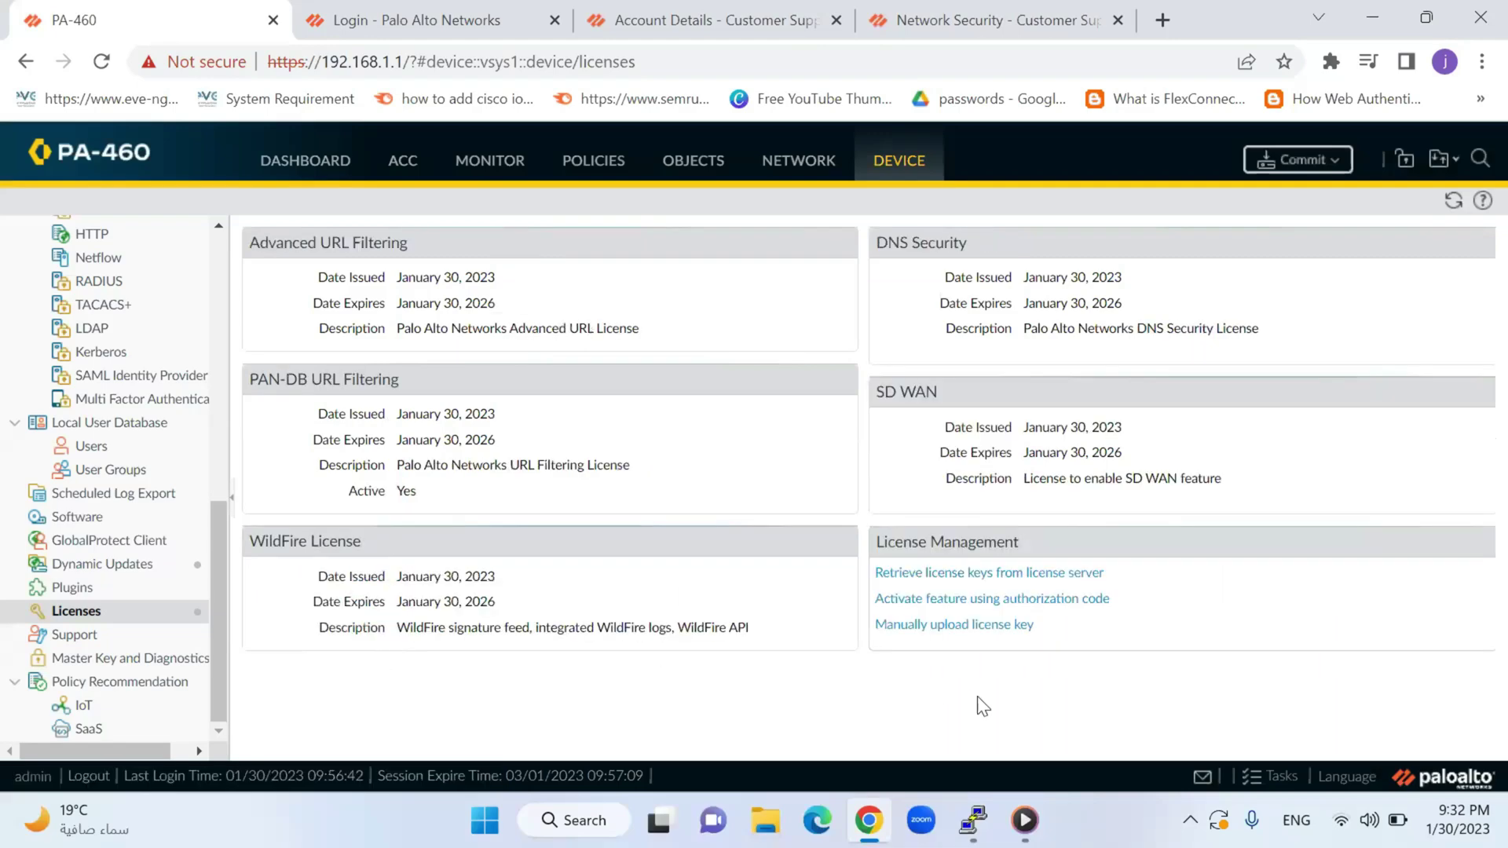
left_click(968, 625)
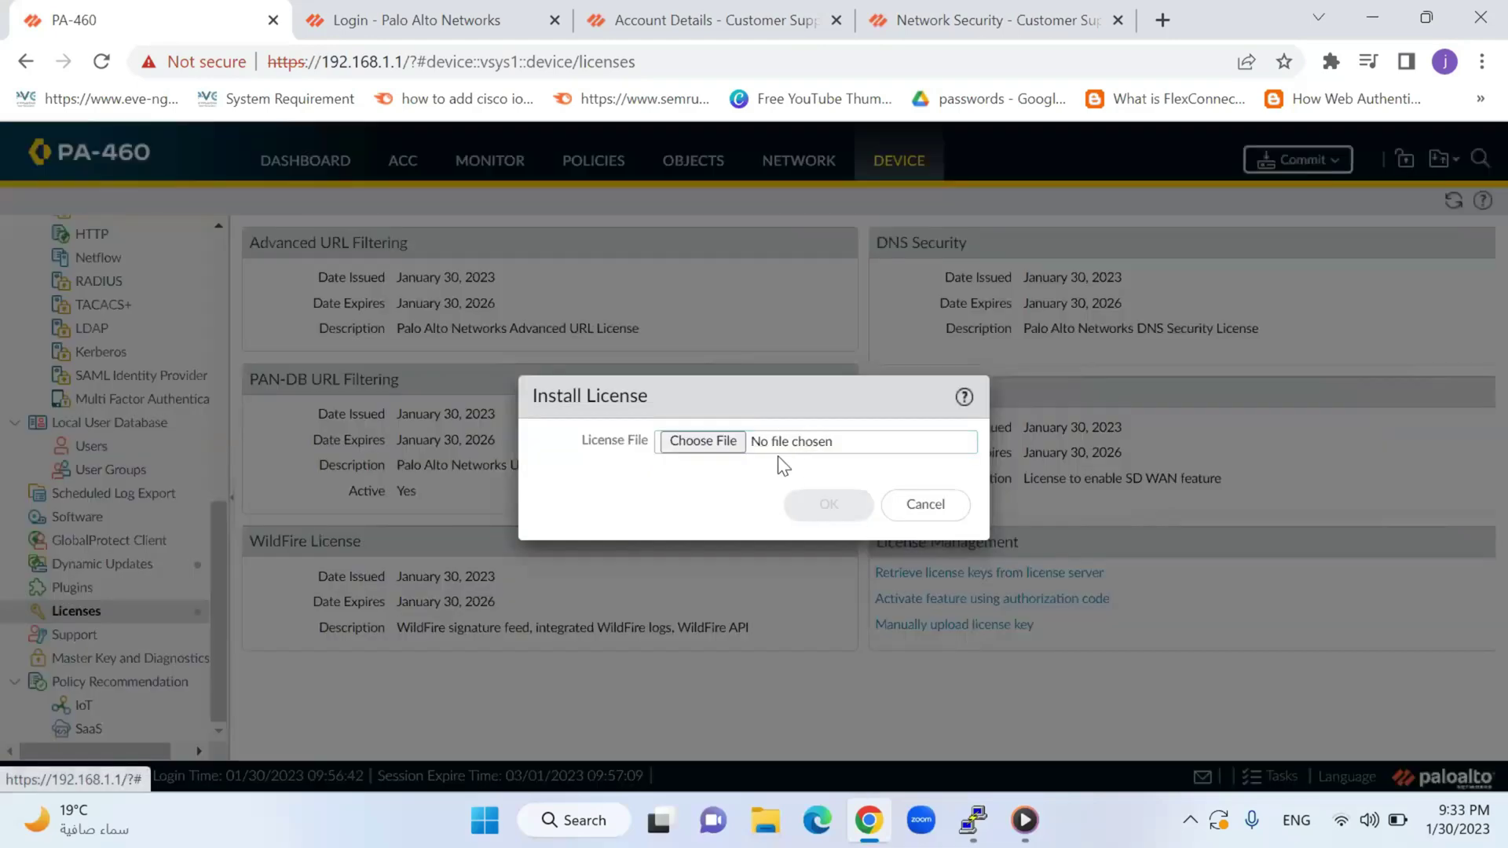
left_click(699, 441)
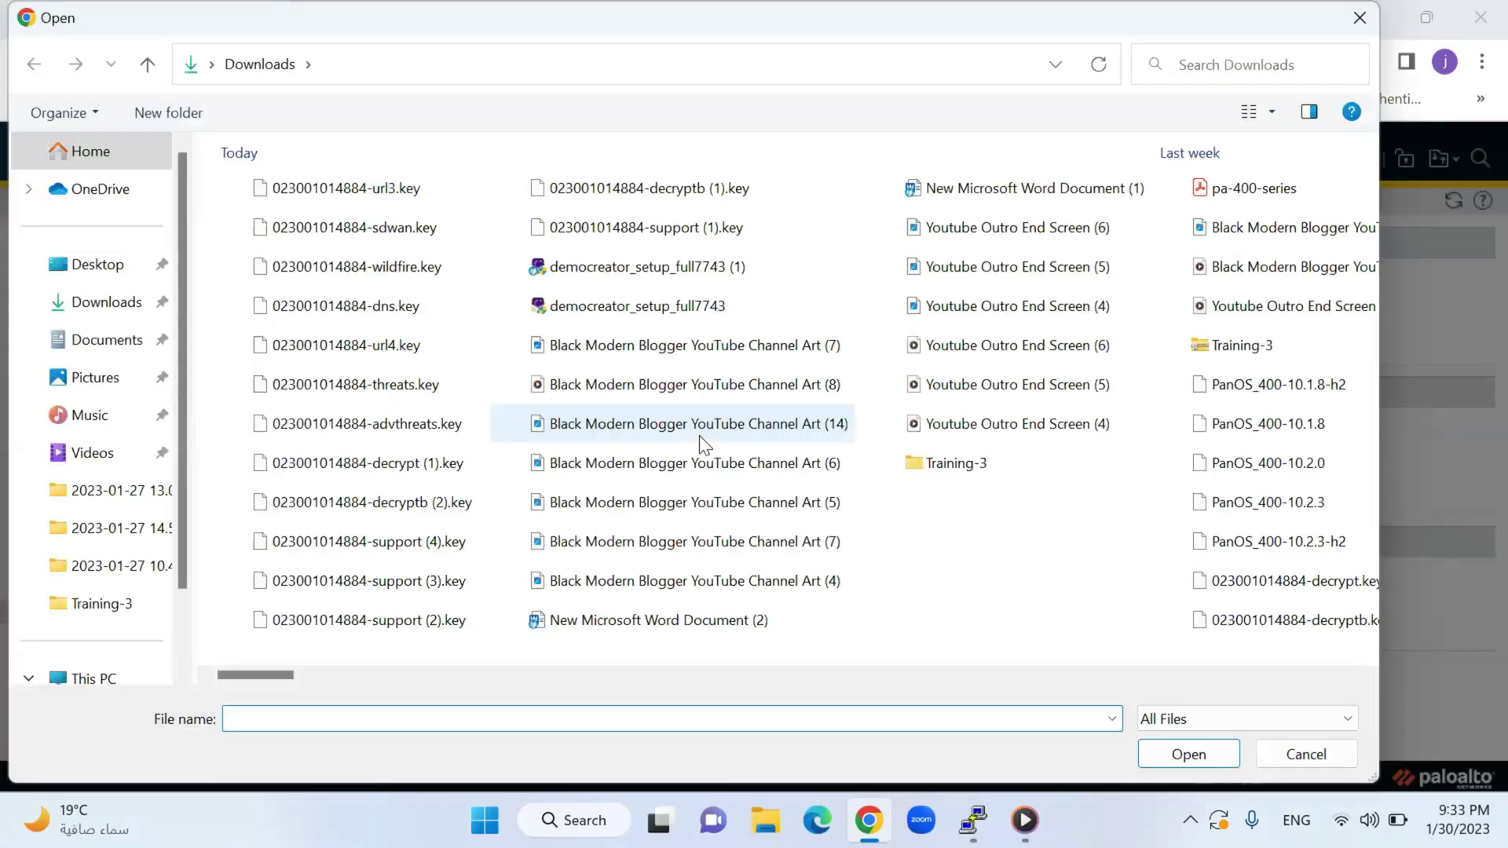
left_click(407, 384)
double_click(408, 382)
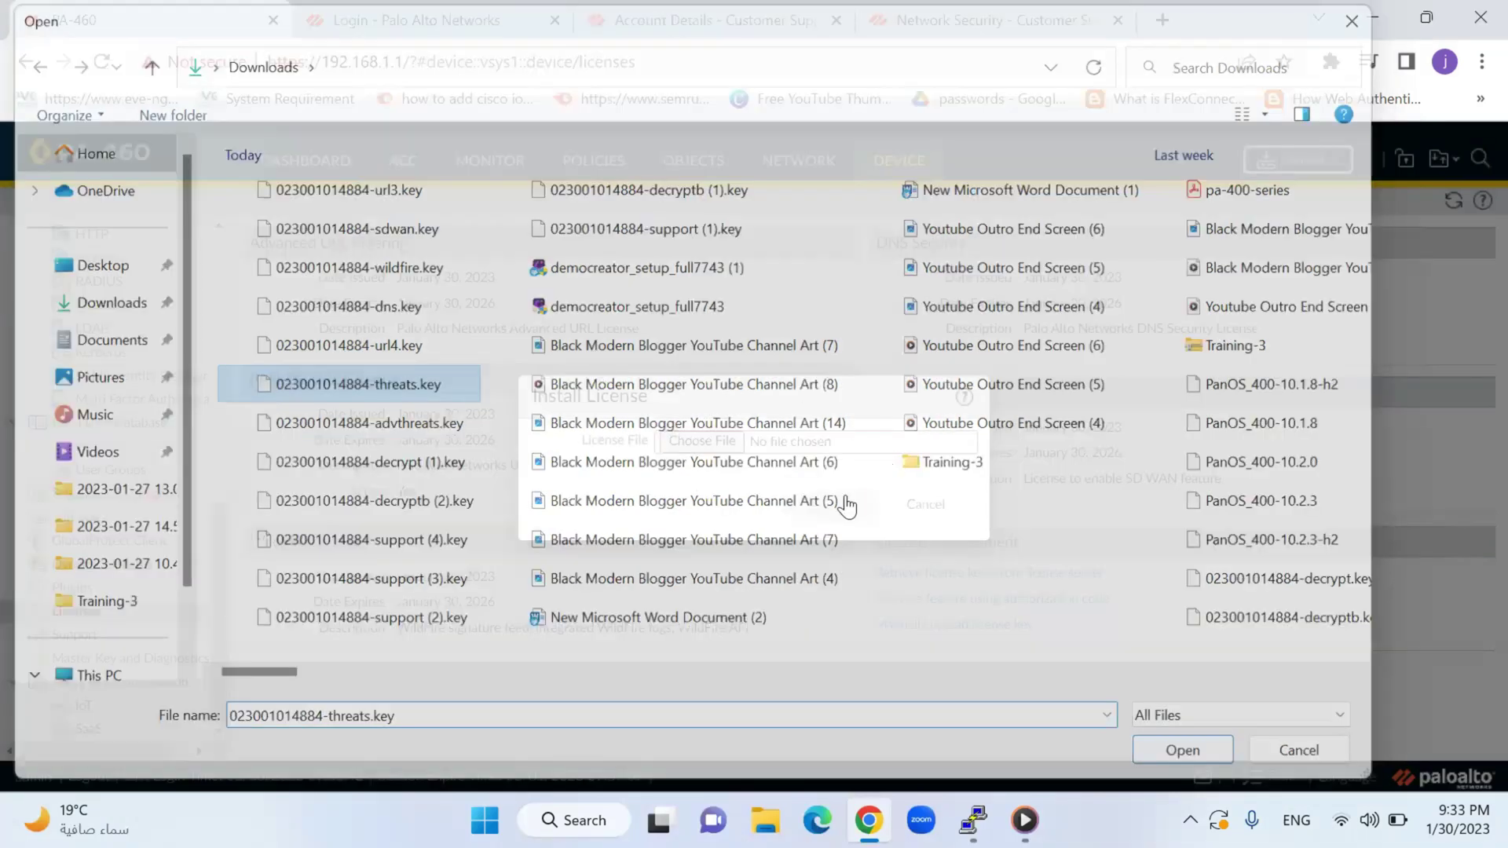
left_click(824, 504)
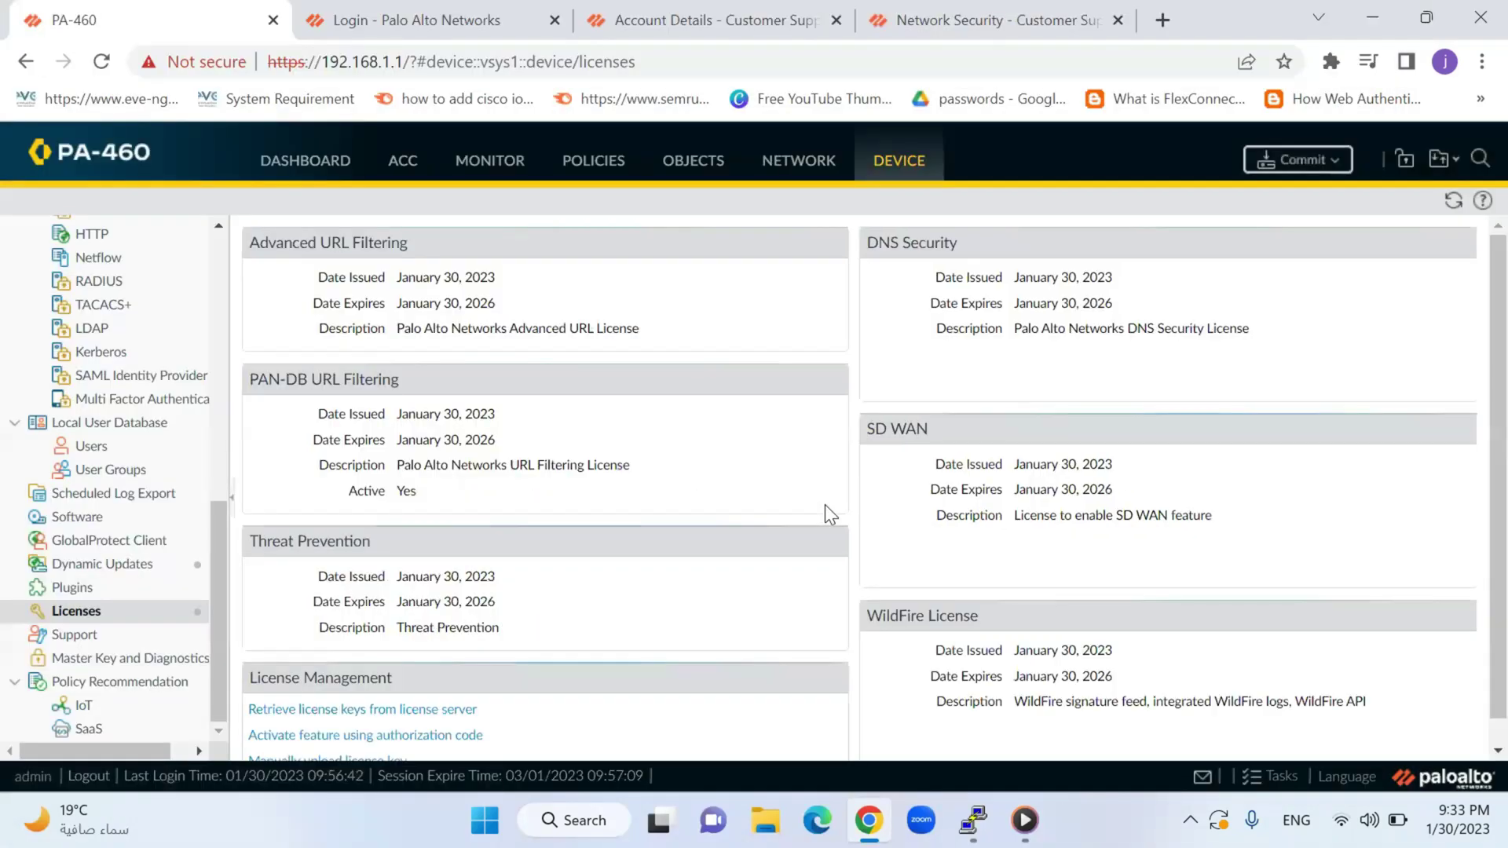
Step: Upload advthreats.key, reselect it, and review the PAN-DB URL Filtering license details
scroll(1470, 381, "down", 1)
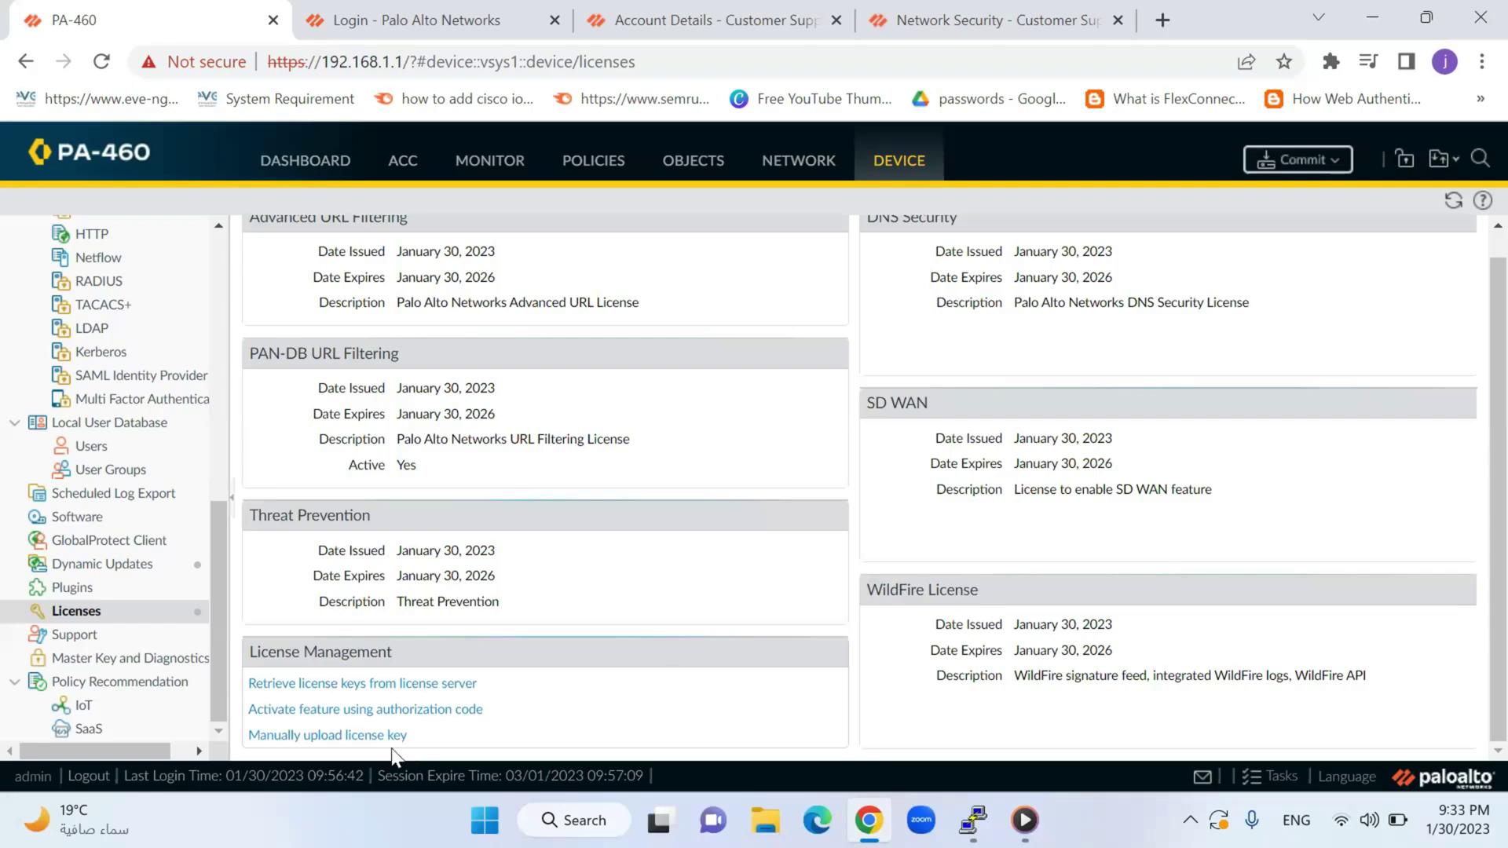
left_click(337, 735)
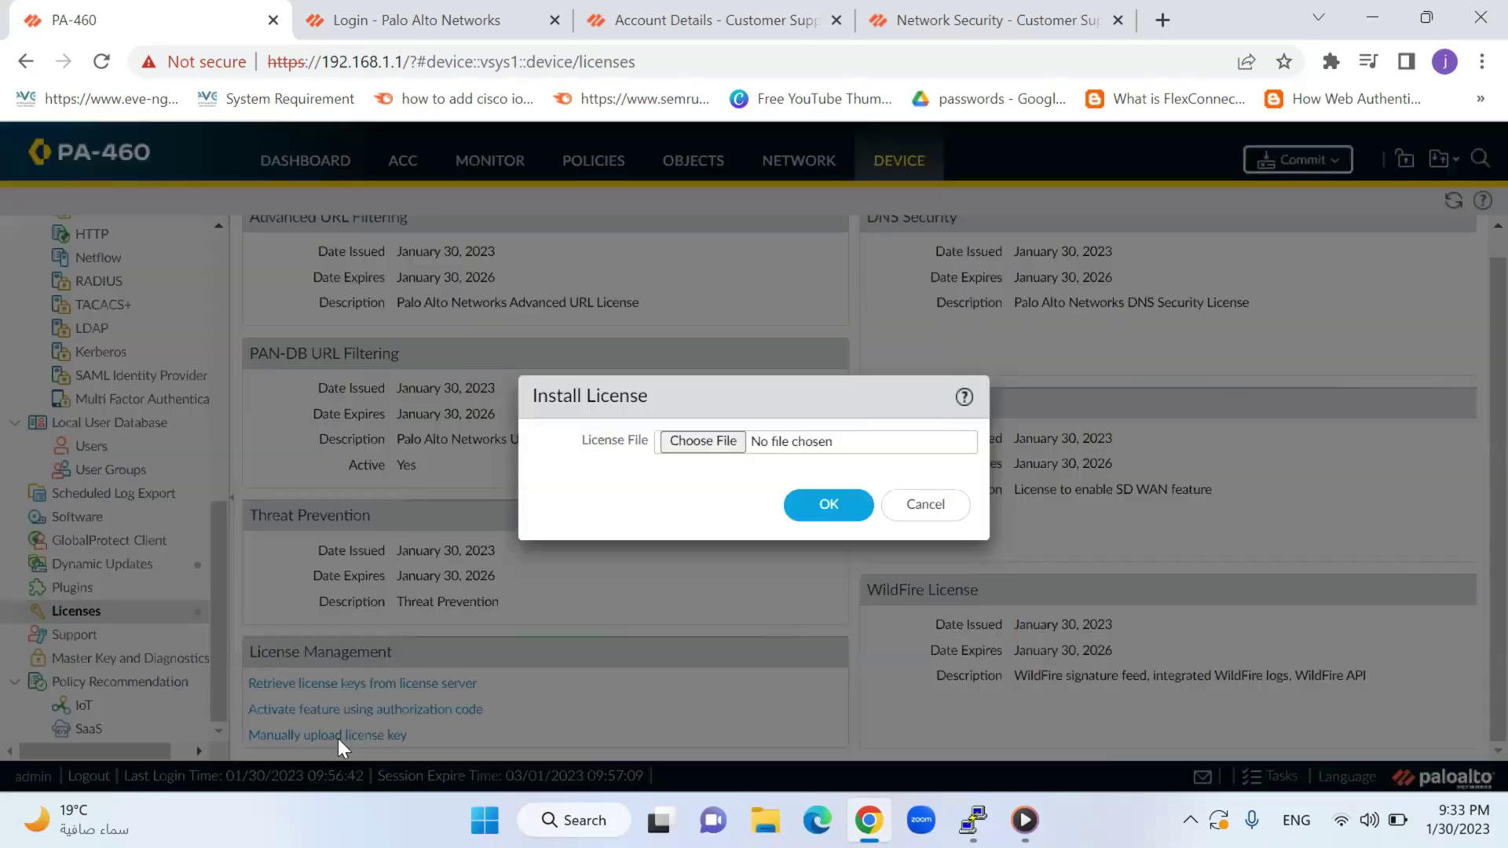
left_click(700, 443)
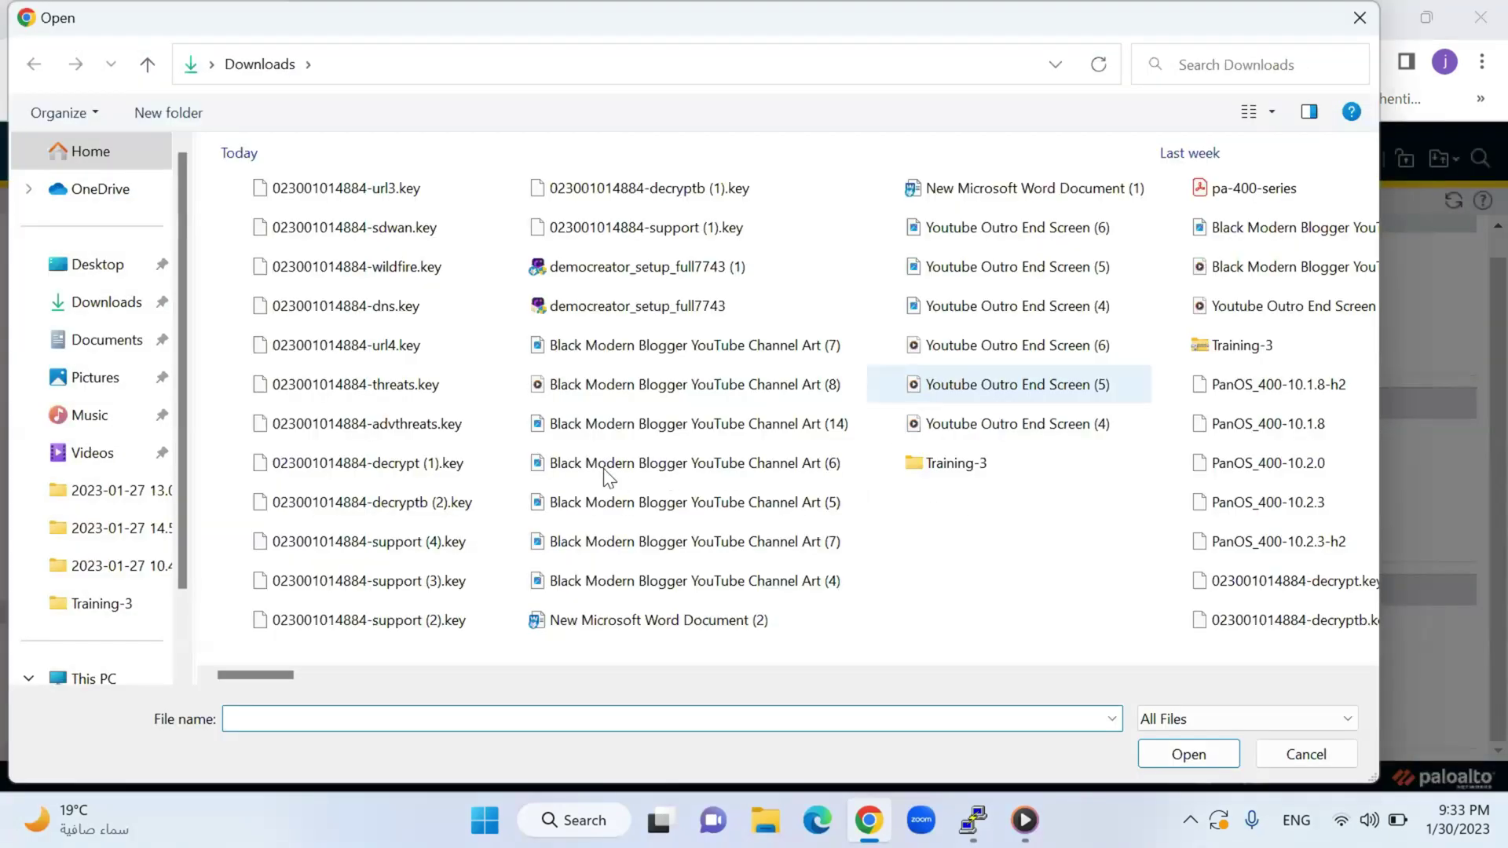
double_click(426, 423)
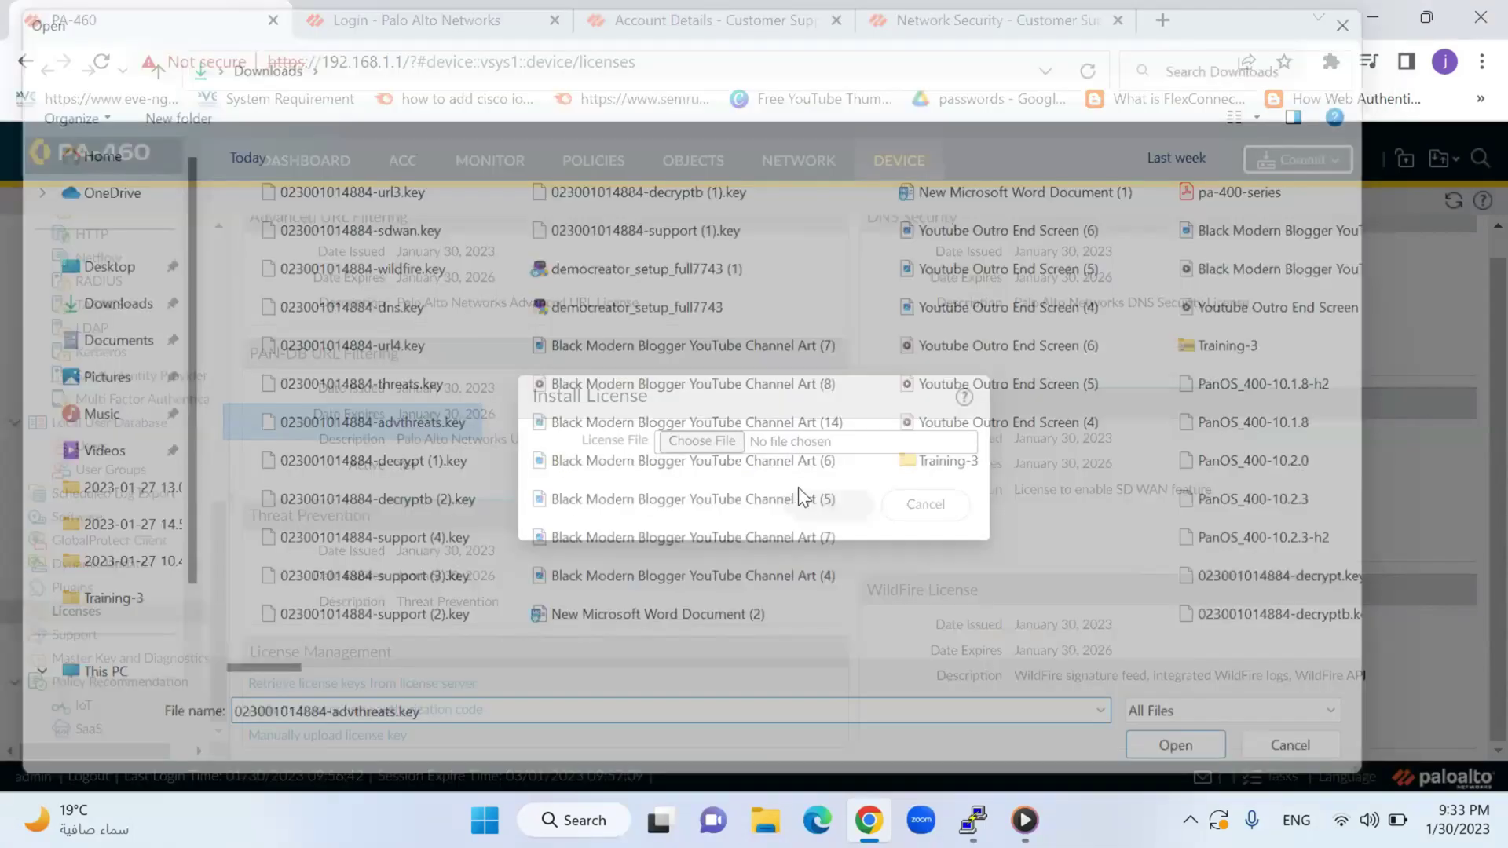
left_click(823, 501)
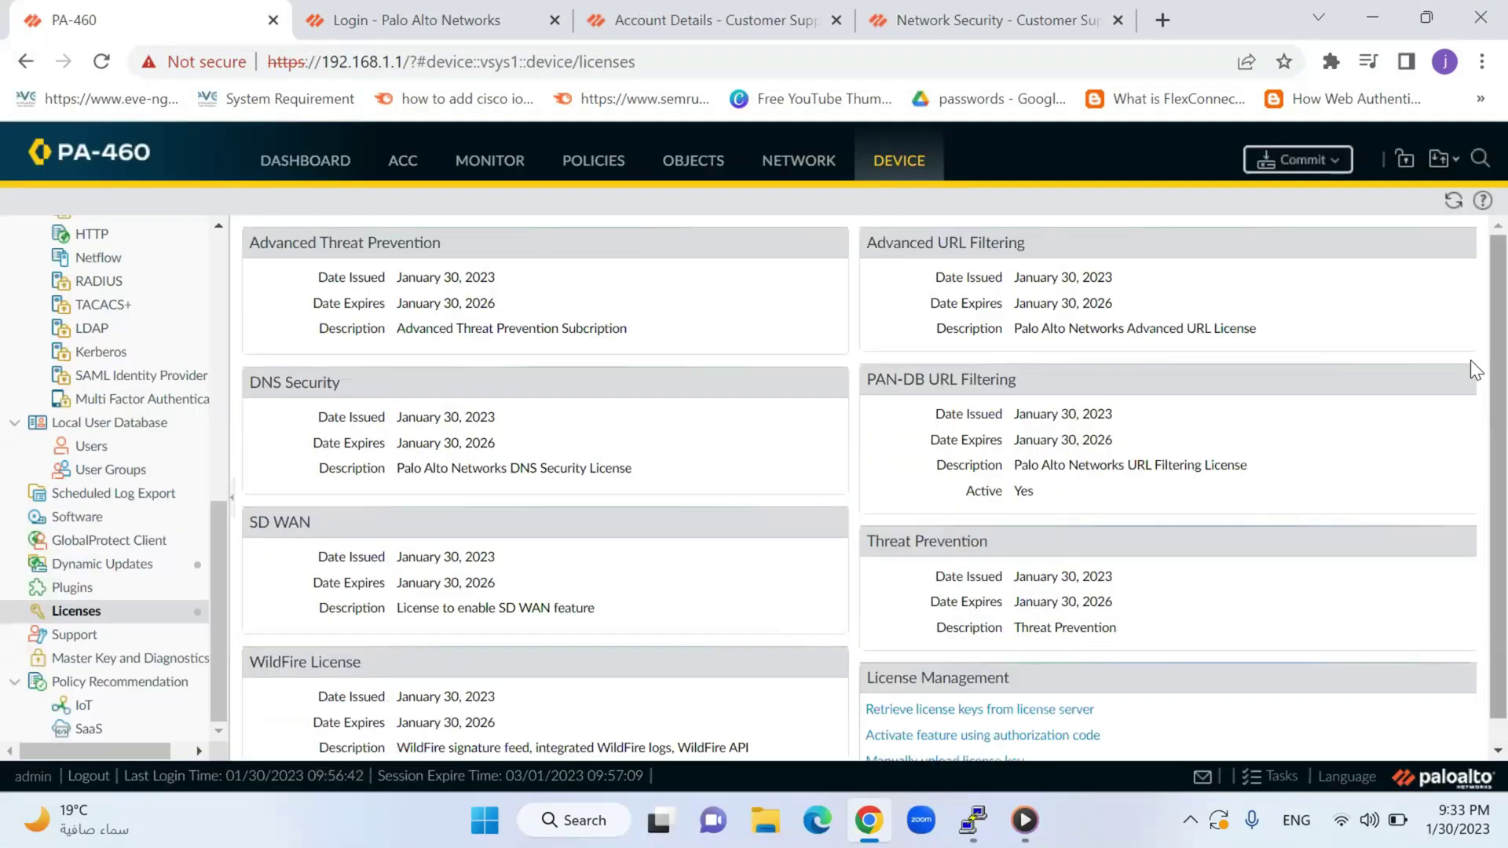
left_click(963, 738)
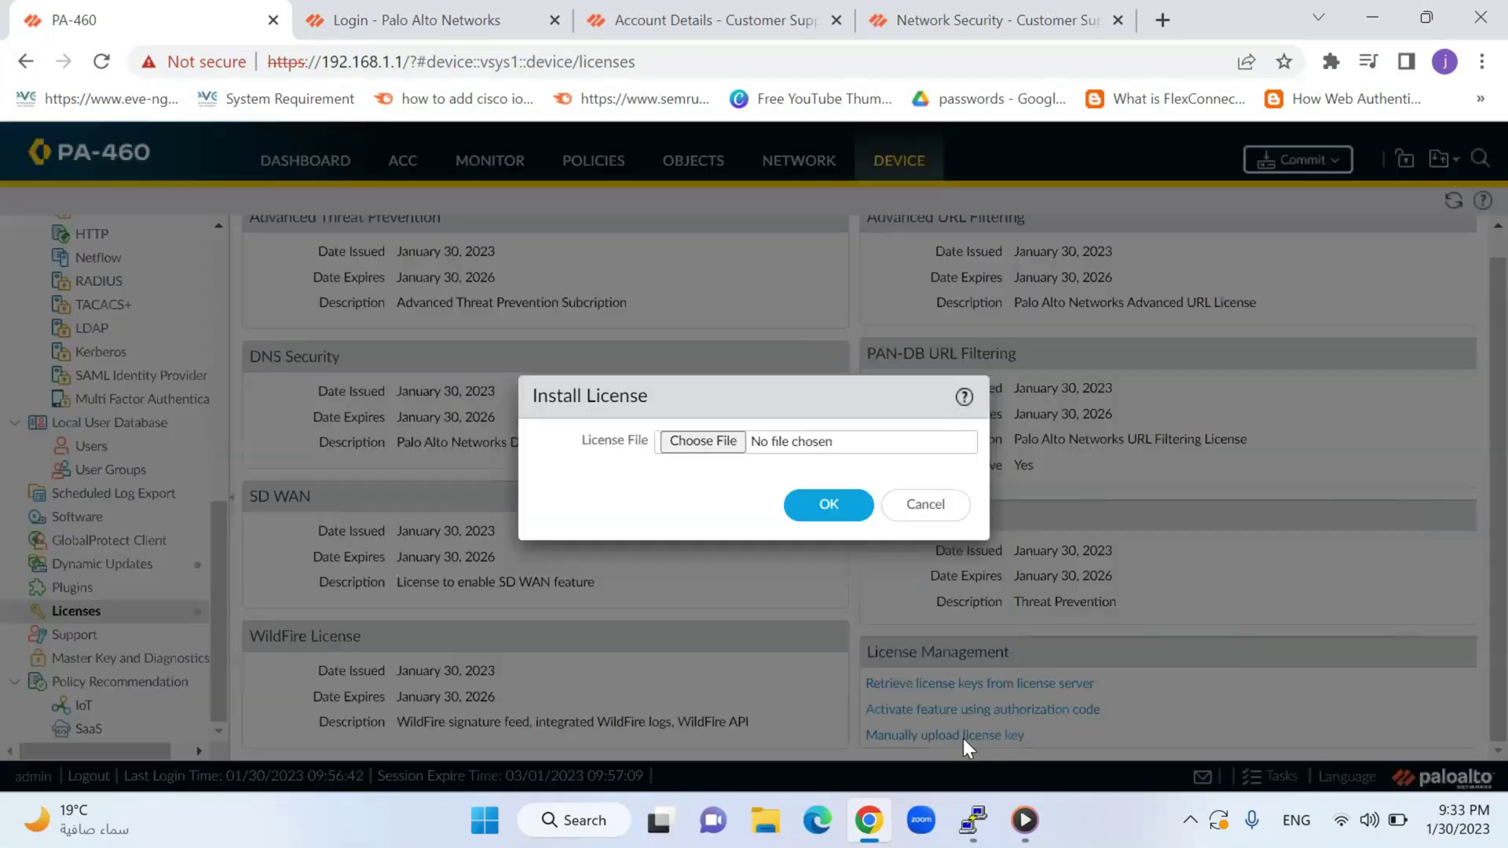
left_click(711, 445)
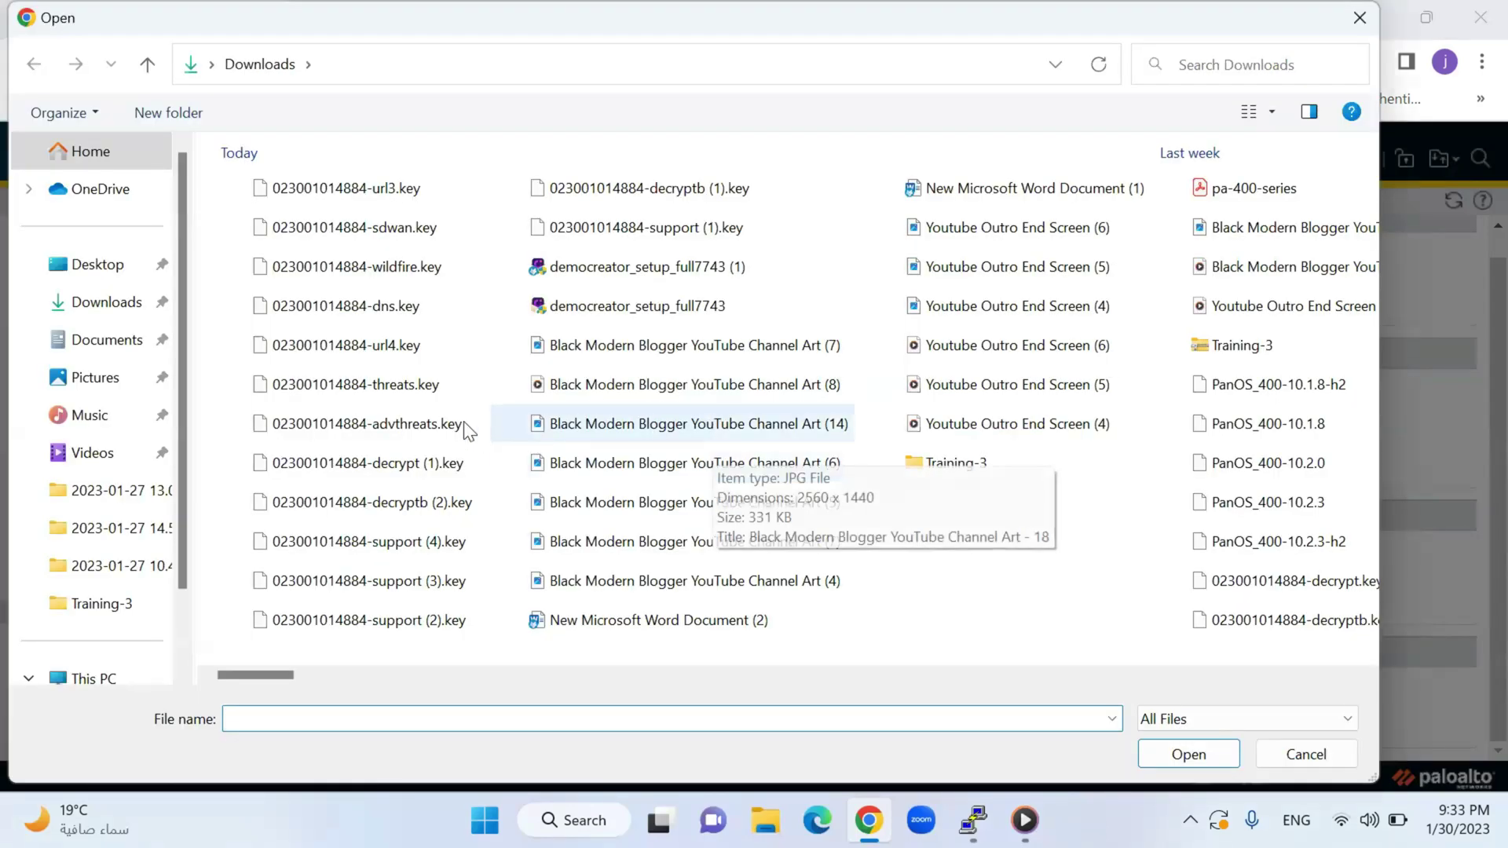
double_click(394, 424)
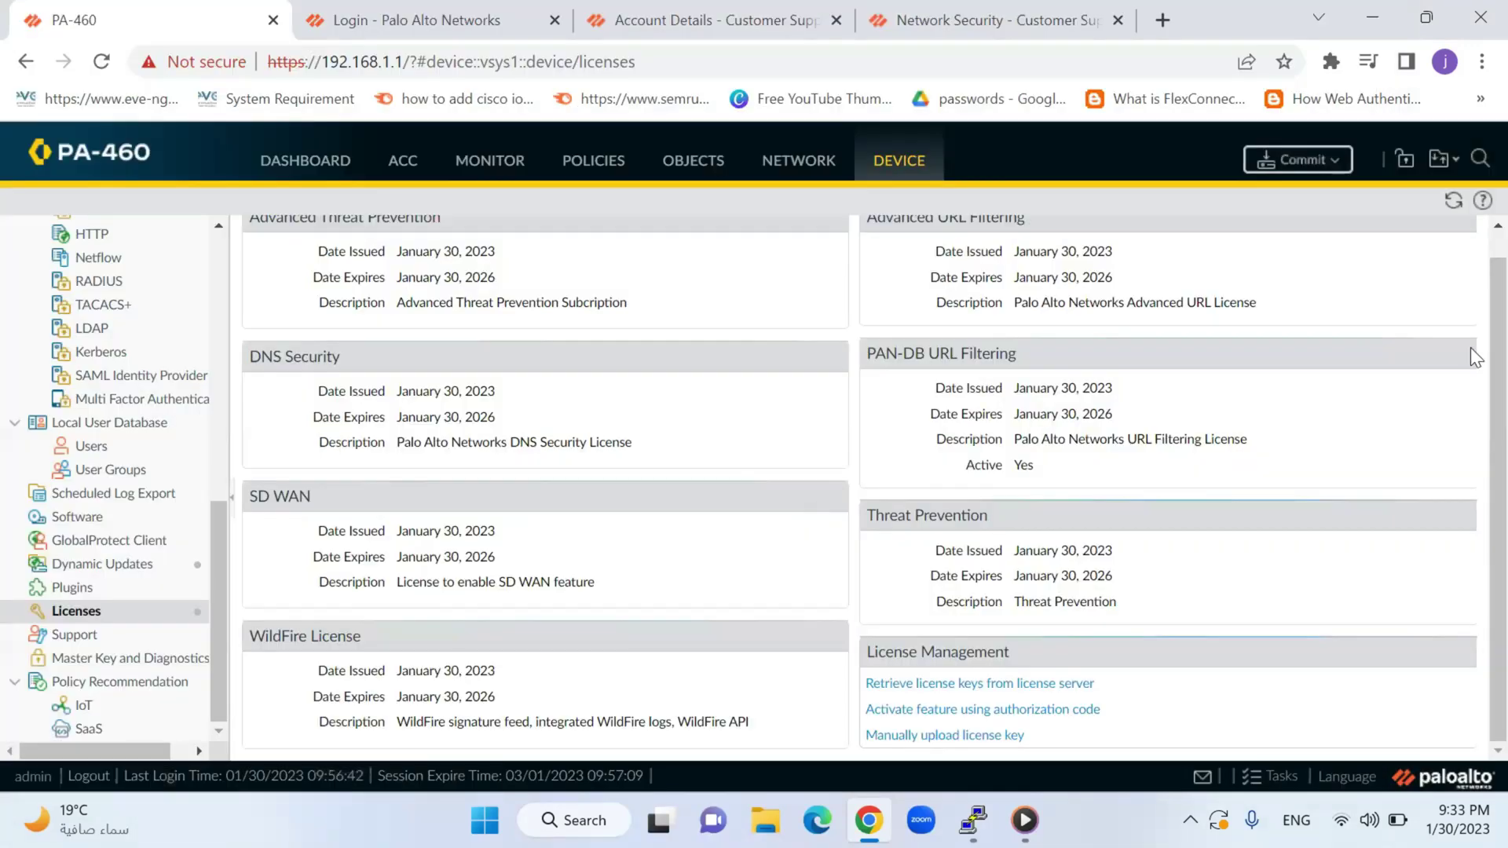
left_click_drag(1470, 348, 1470, 468)
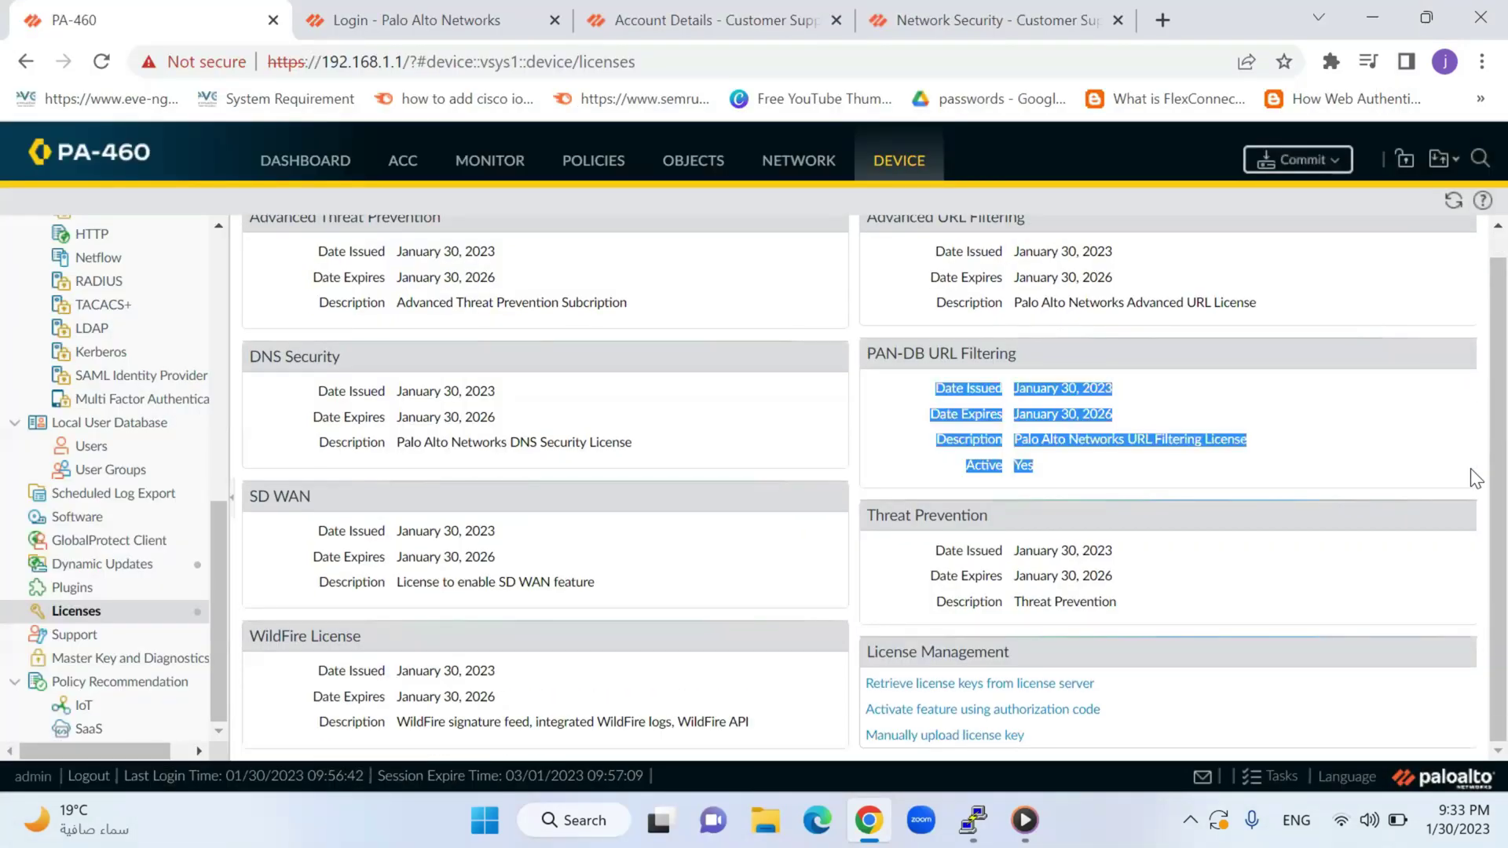
left_click(1437, 441)
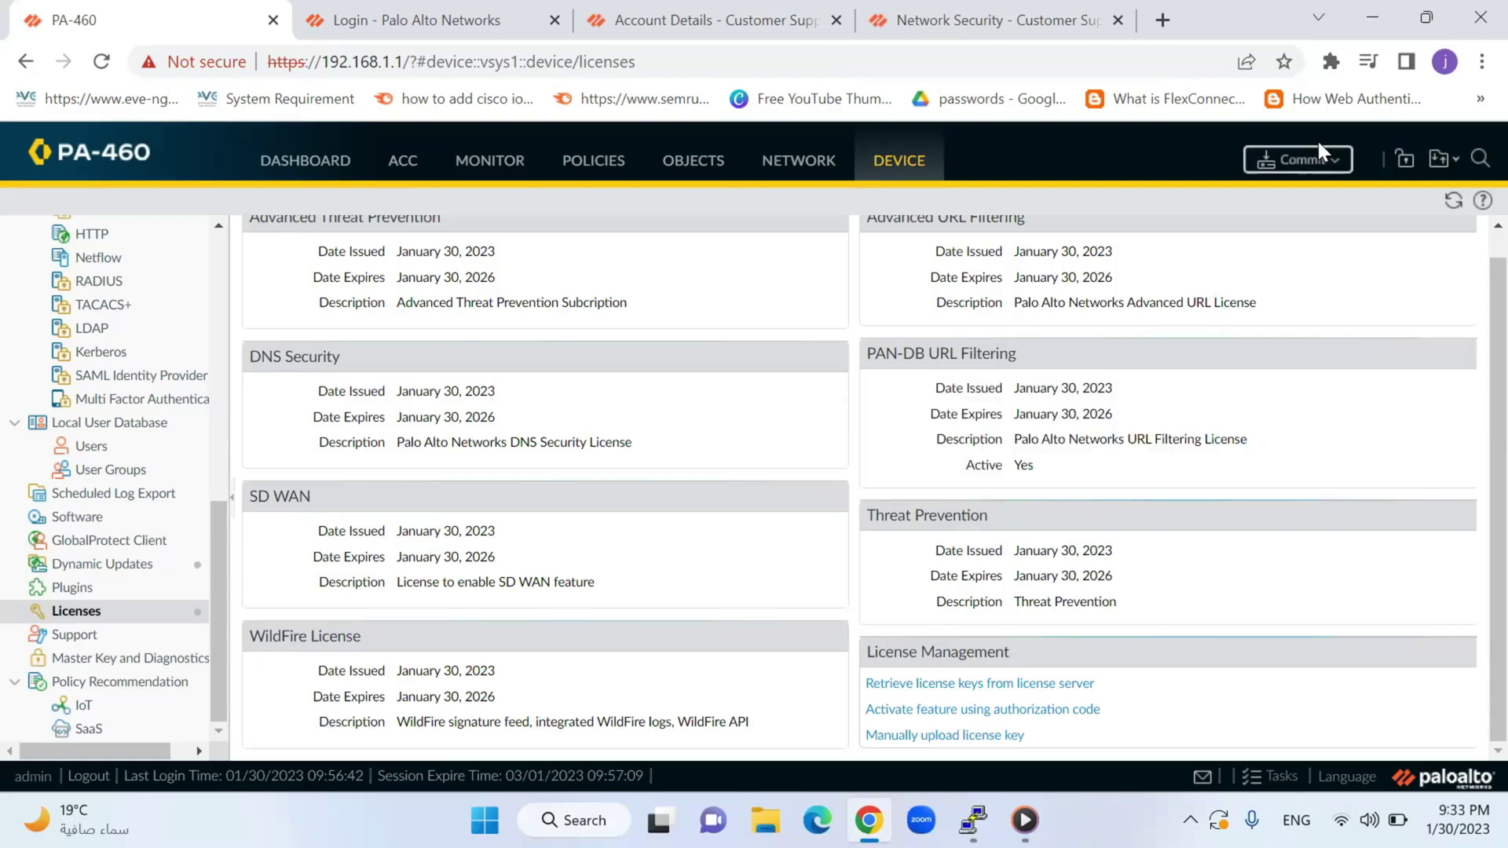
Step: Commit the PA-460 configuration, close the successful commit report, and review the seven installed licenses
left_click(1301, 160)
left_click(955, 717)
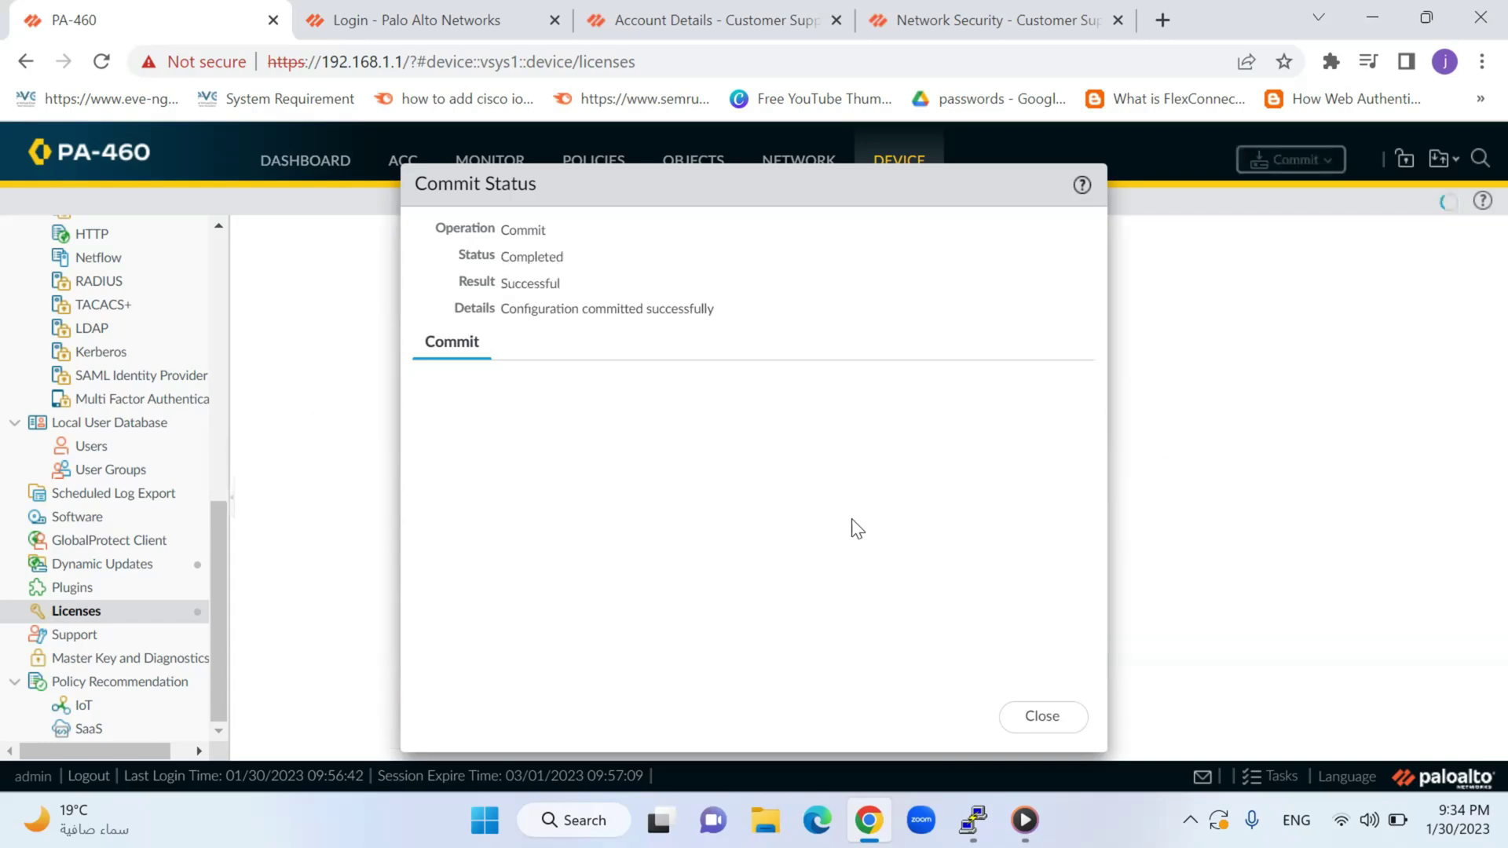
left_click(1083, 721)
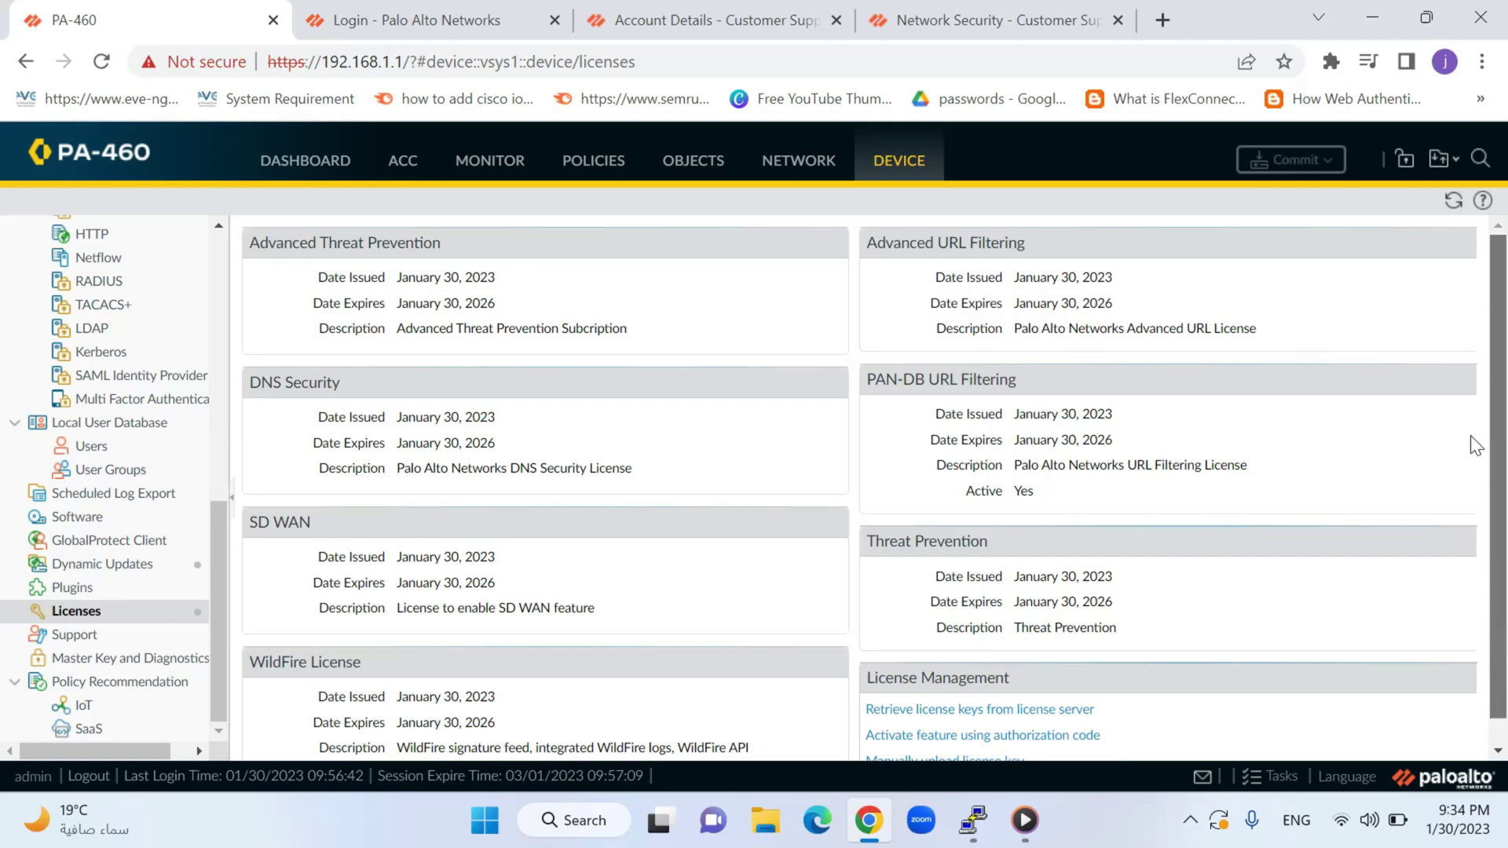
scroll(1475, 451, "down", 1)
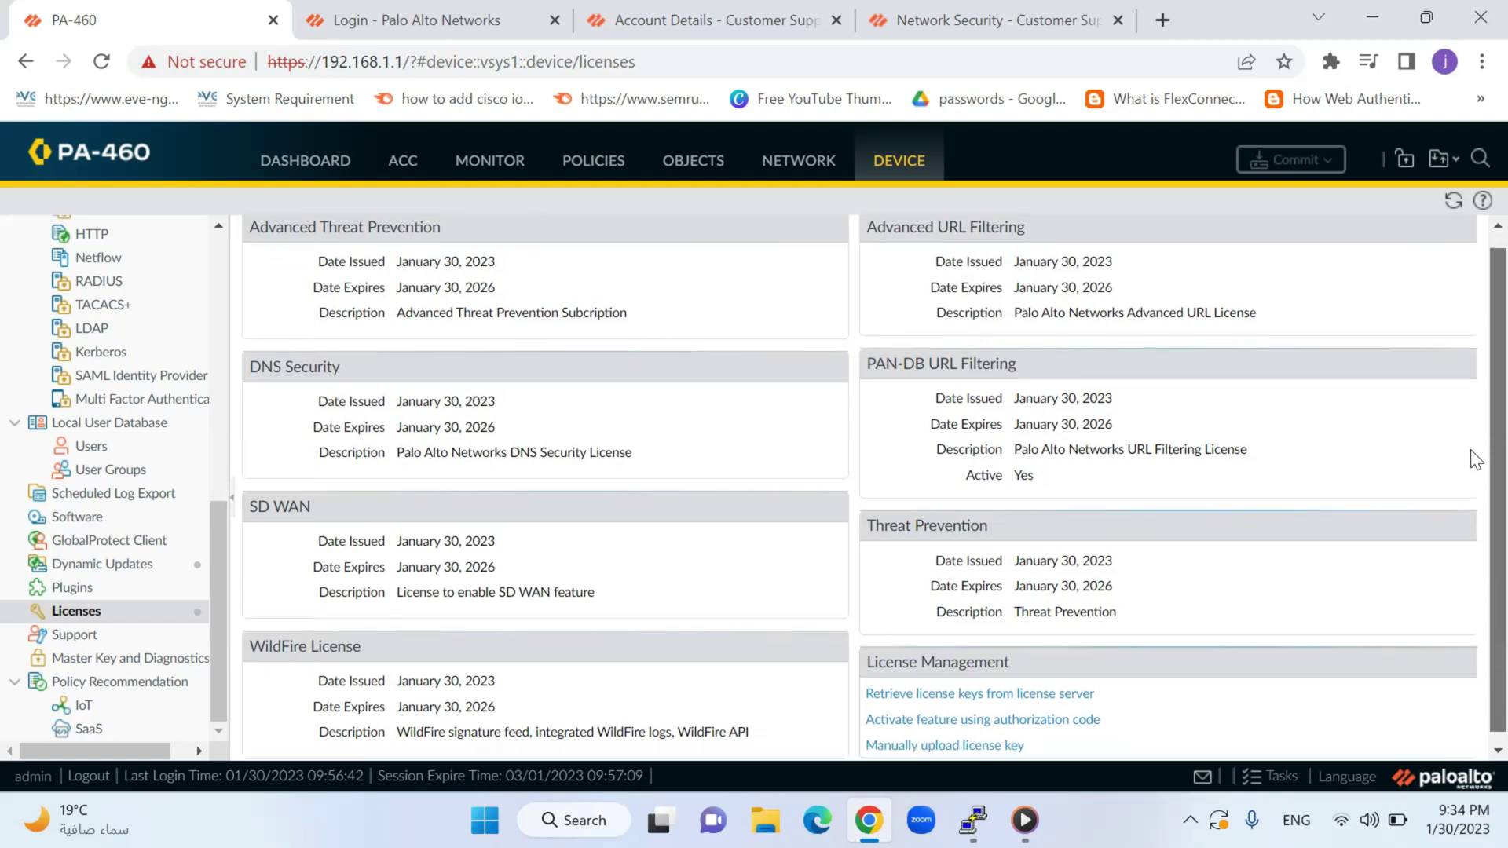